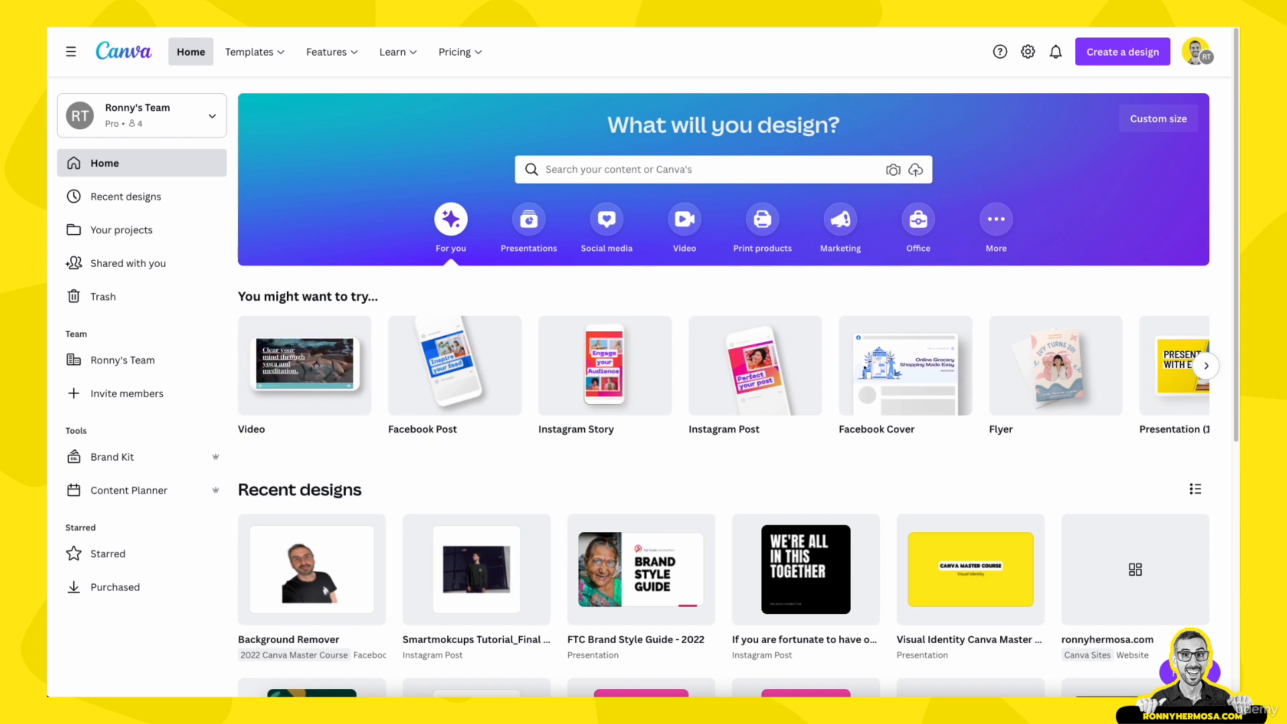
scroll(934, 483, "down", 1)
scroll(934, 483, "up", 1)
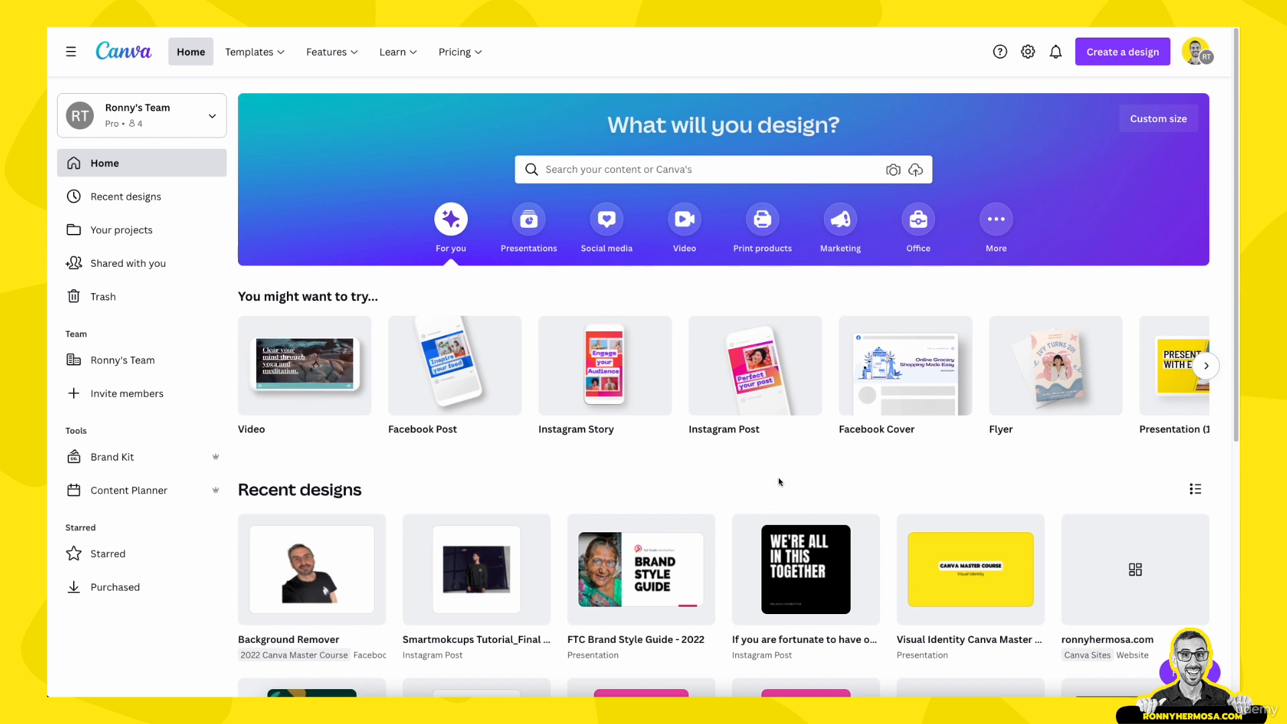
scroll(780, 481, "down", 2)
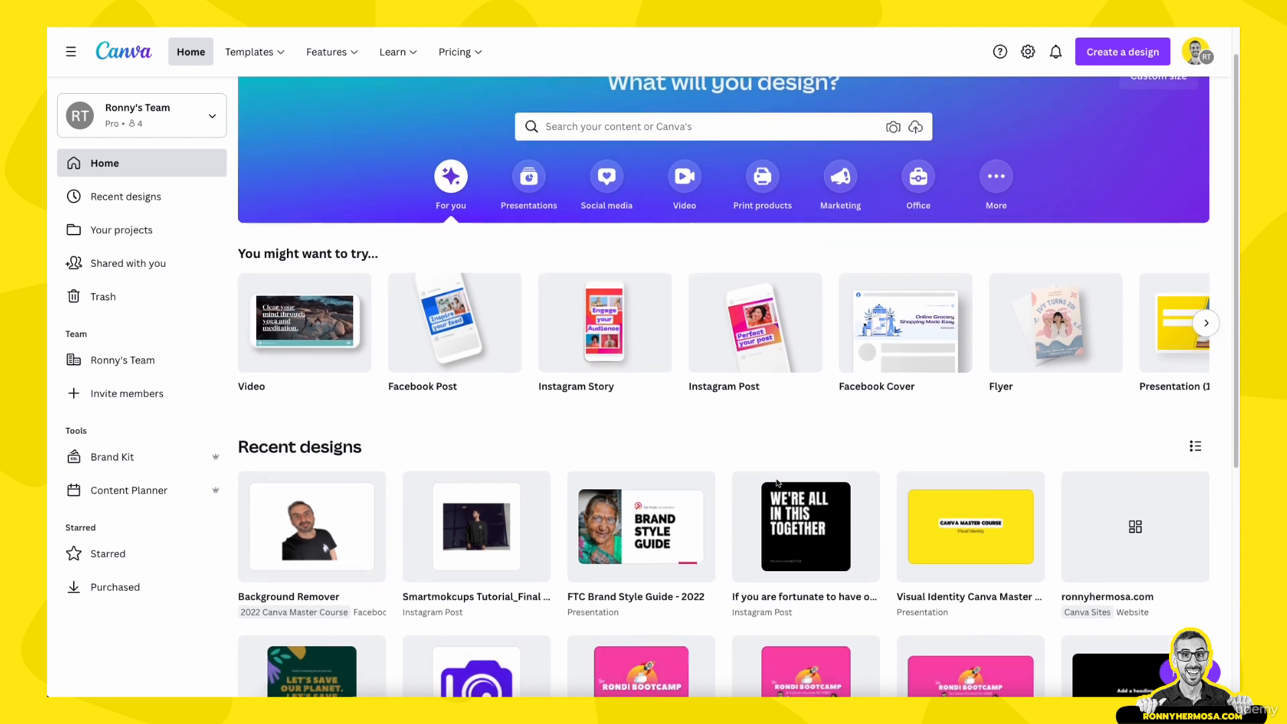
scroll(778, 482, "down", 1)
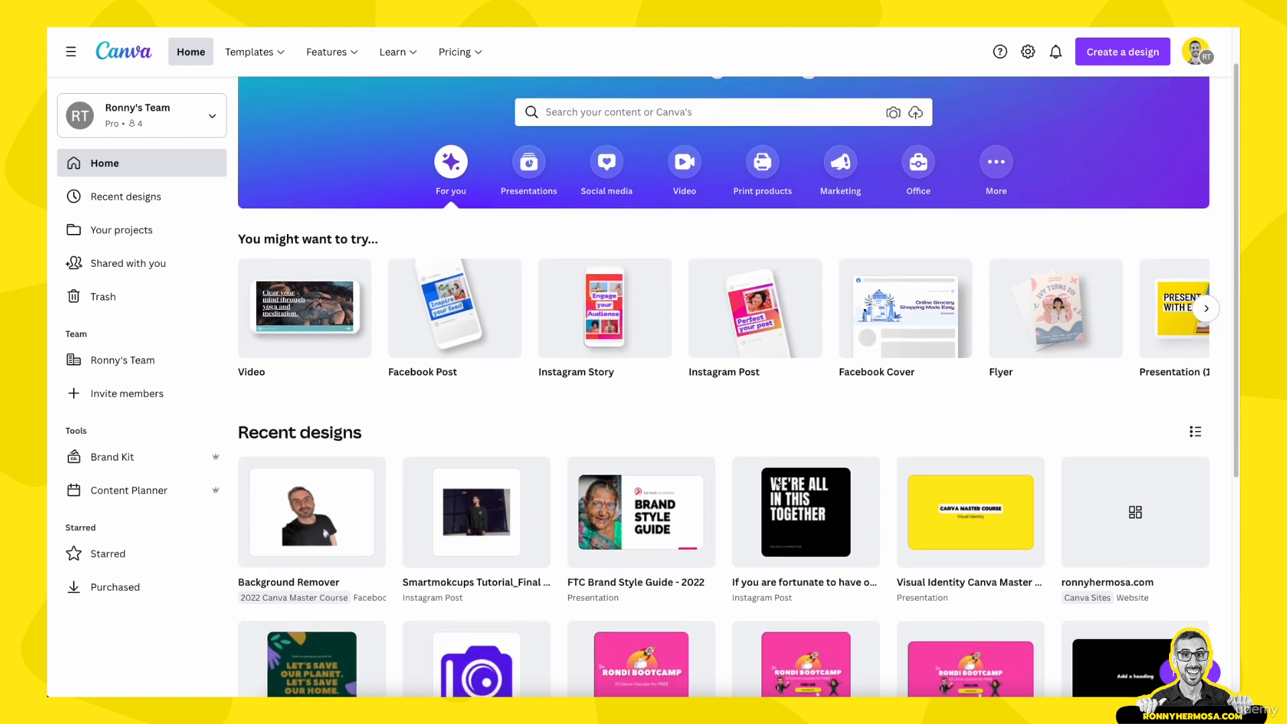
scroll(777, 483, "down", 2)
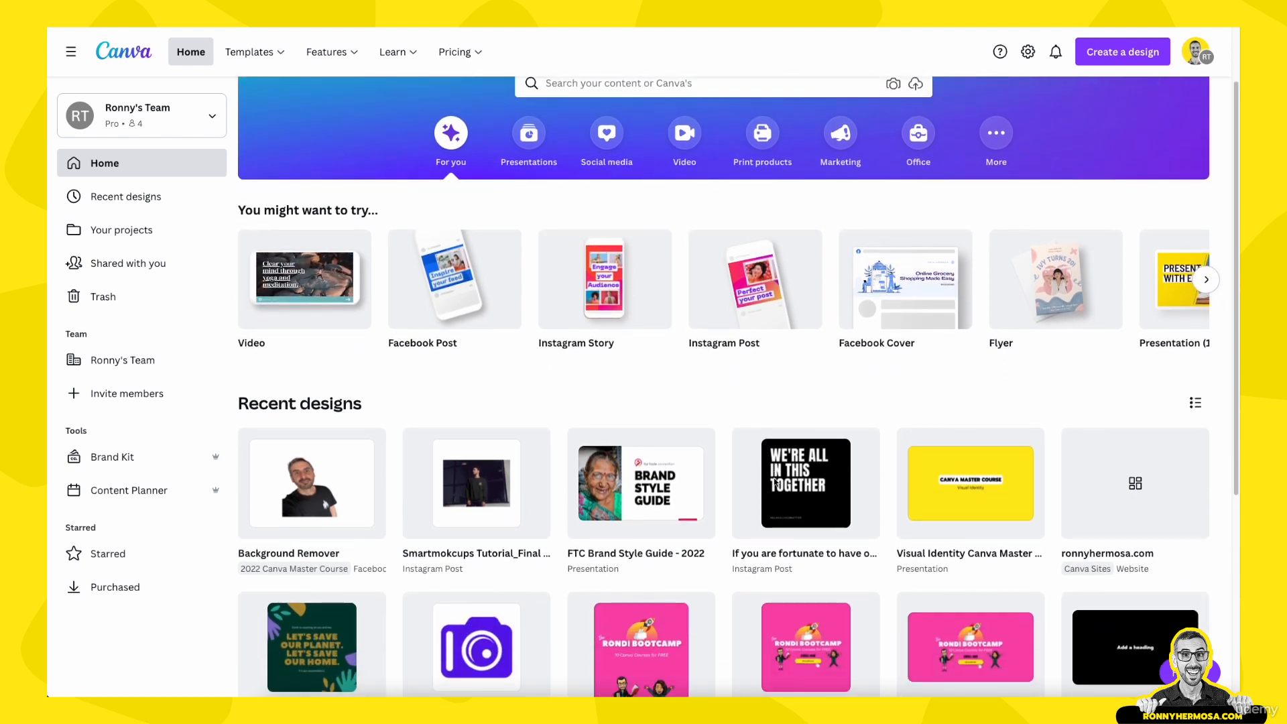
scroll(776, 482, "up", 5)
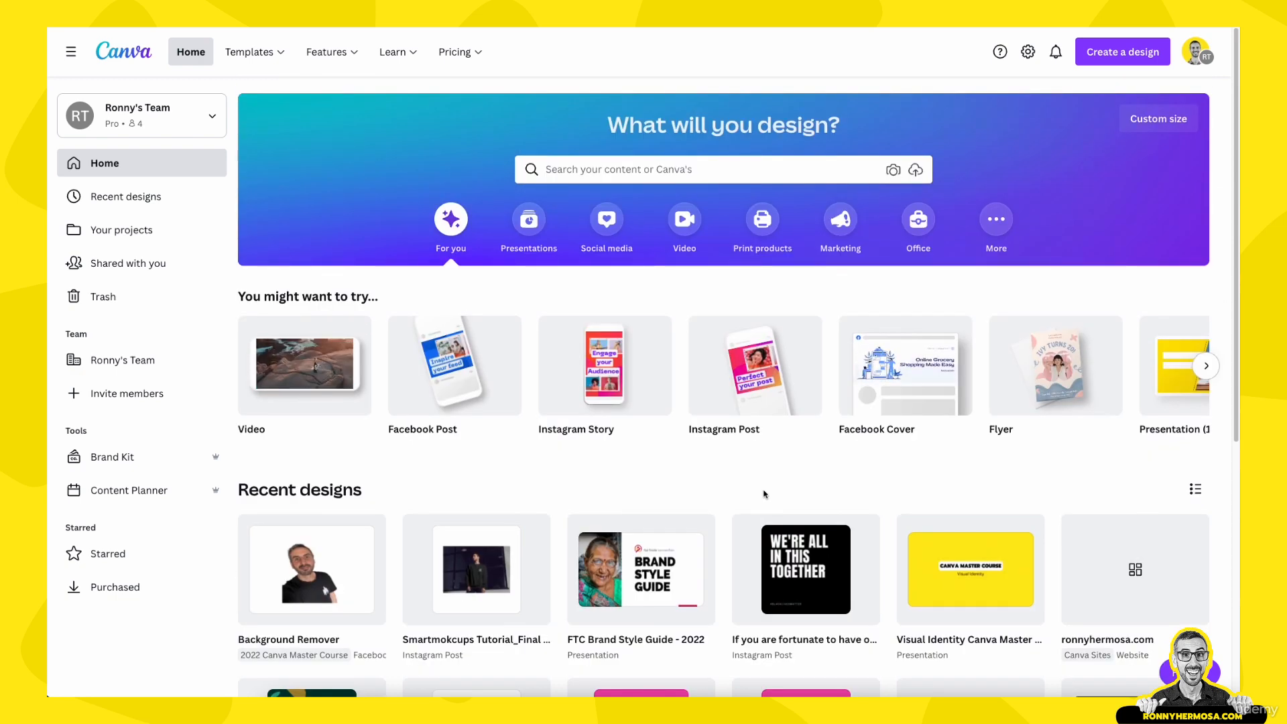
scroll(764, 494, "down", 1)
scroll(764, 492, "down", 2)
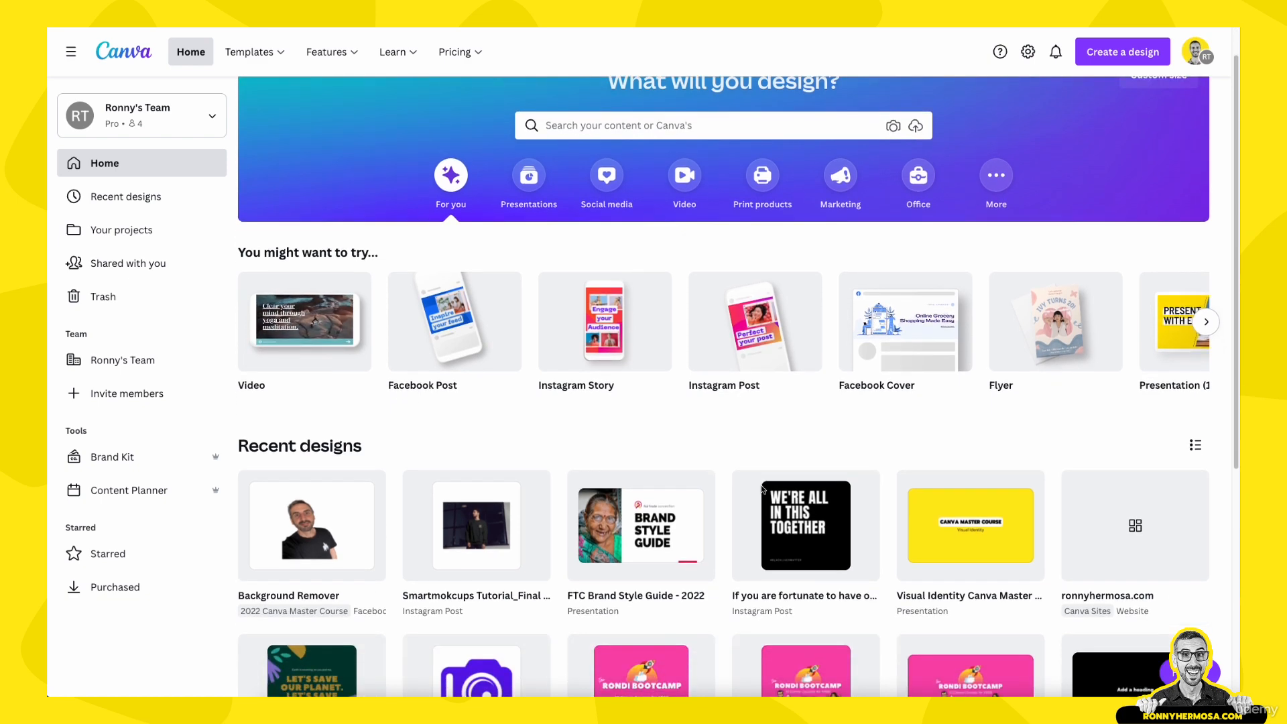
scroll(763, 490, "down", 2)
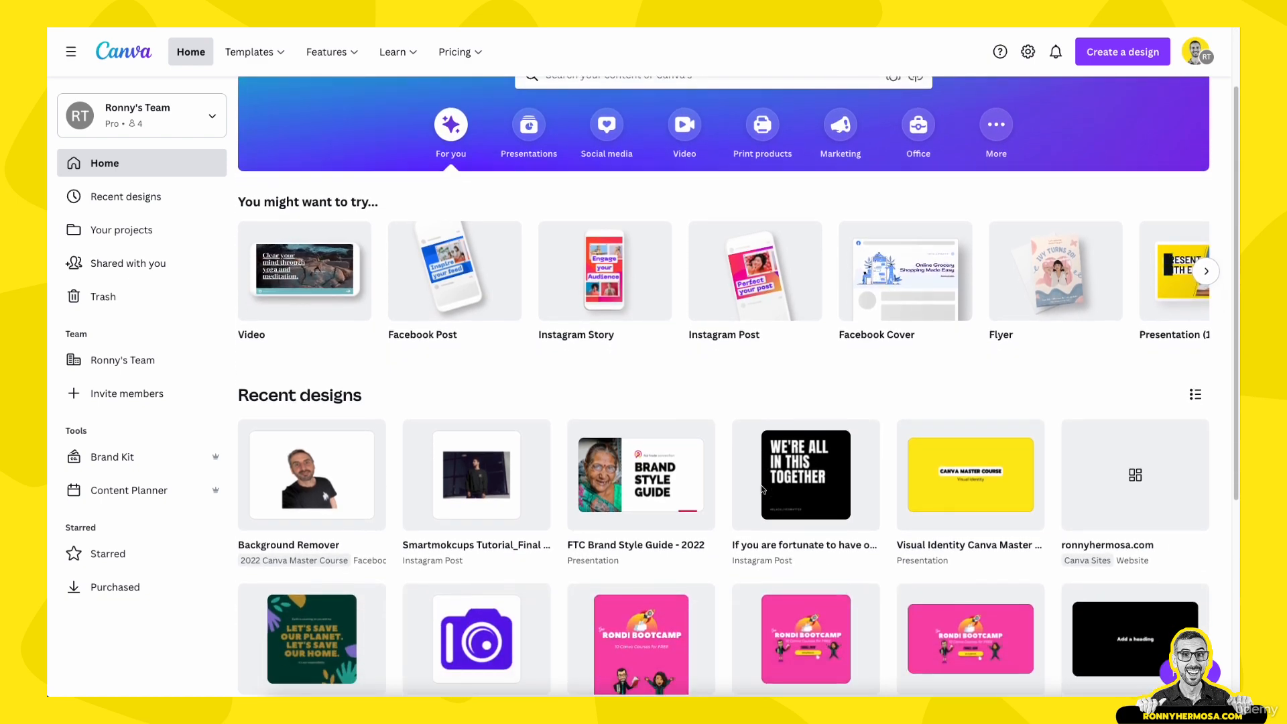
scroll(763, 489, "down", 3)
scroll(762, 492, "up", 5)
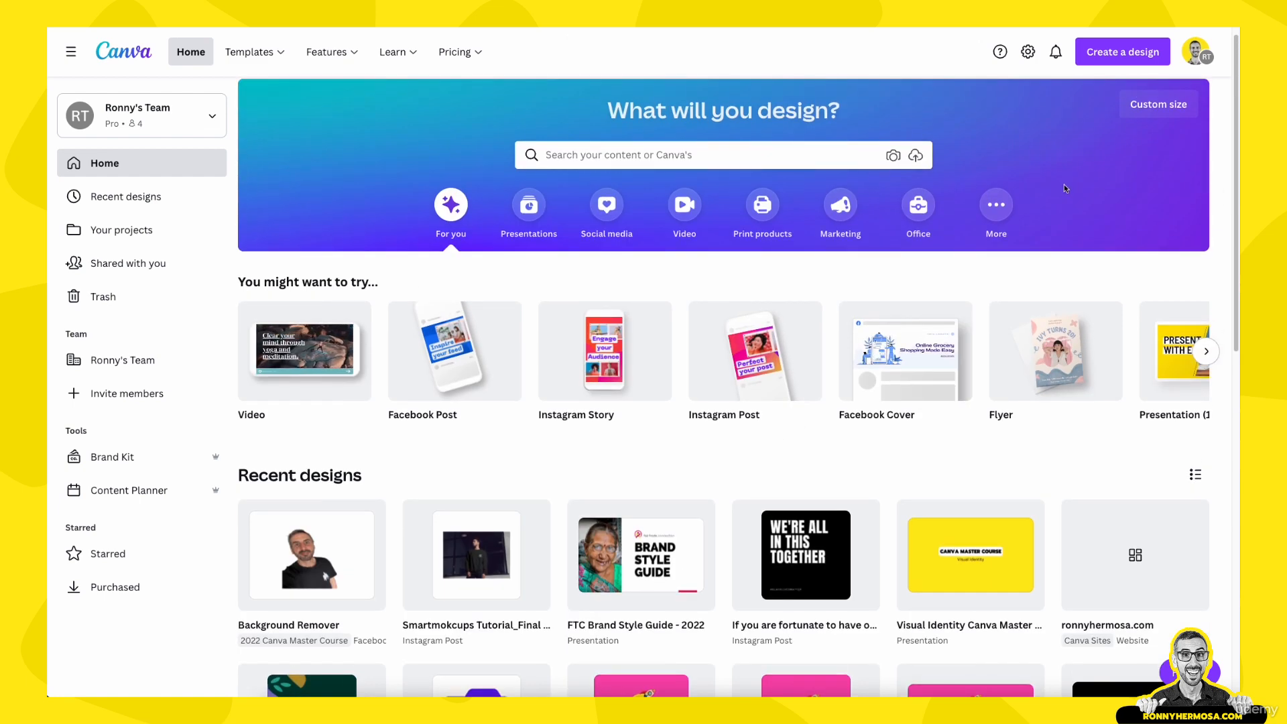
scroll(662, 514, "up", 1)
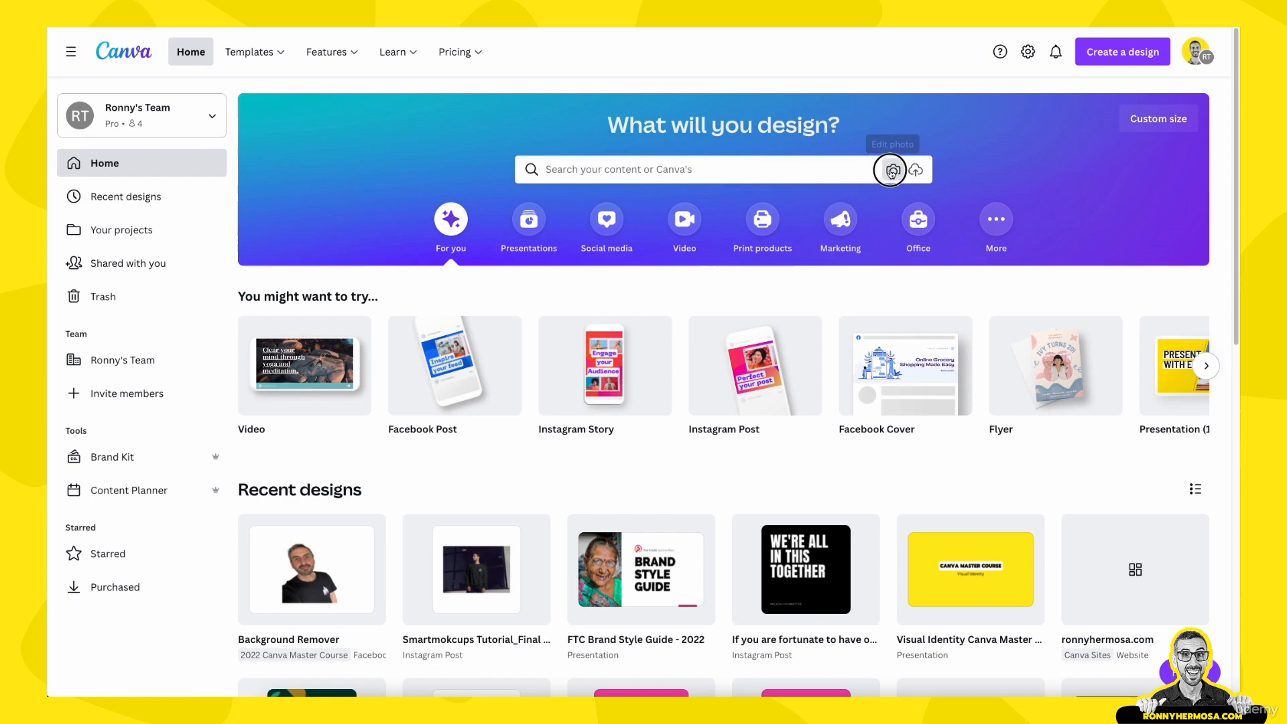
Upload the [CJW40] portrait JPG from the Fair Trade Connection folder inside Documents > Visuals through the home page's photo editing option
left_click(891, 168)
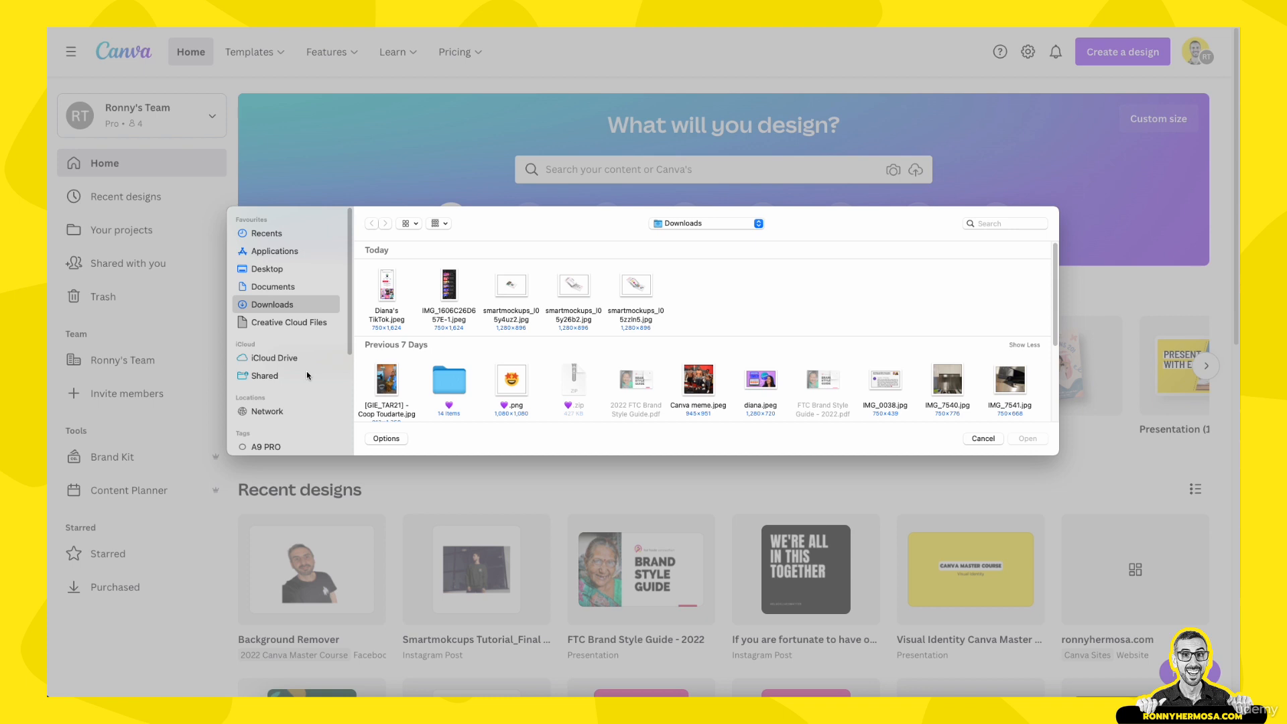
key("Escape")
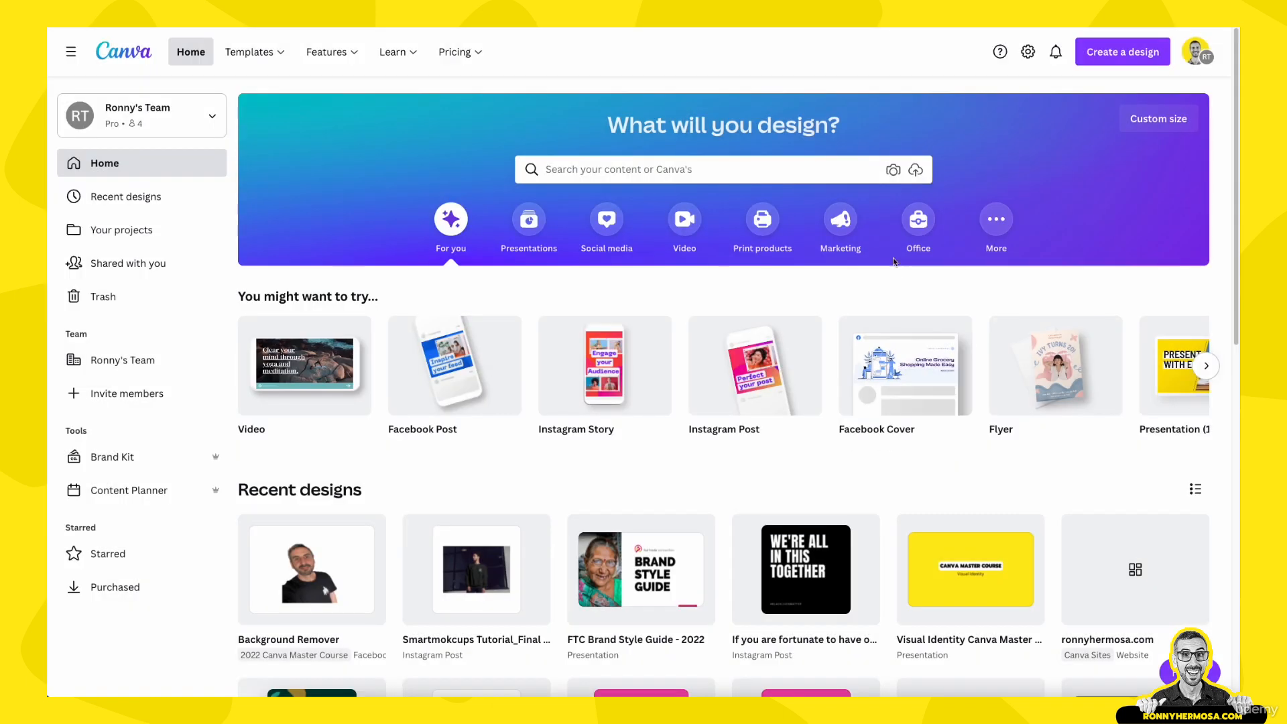
left_click(893, 172)
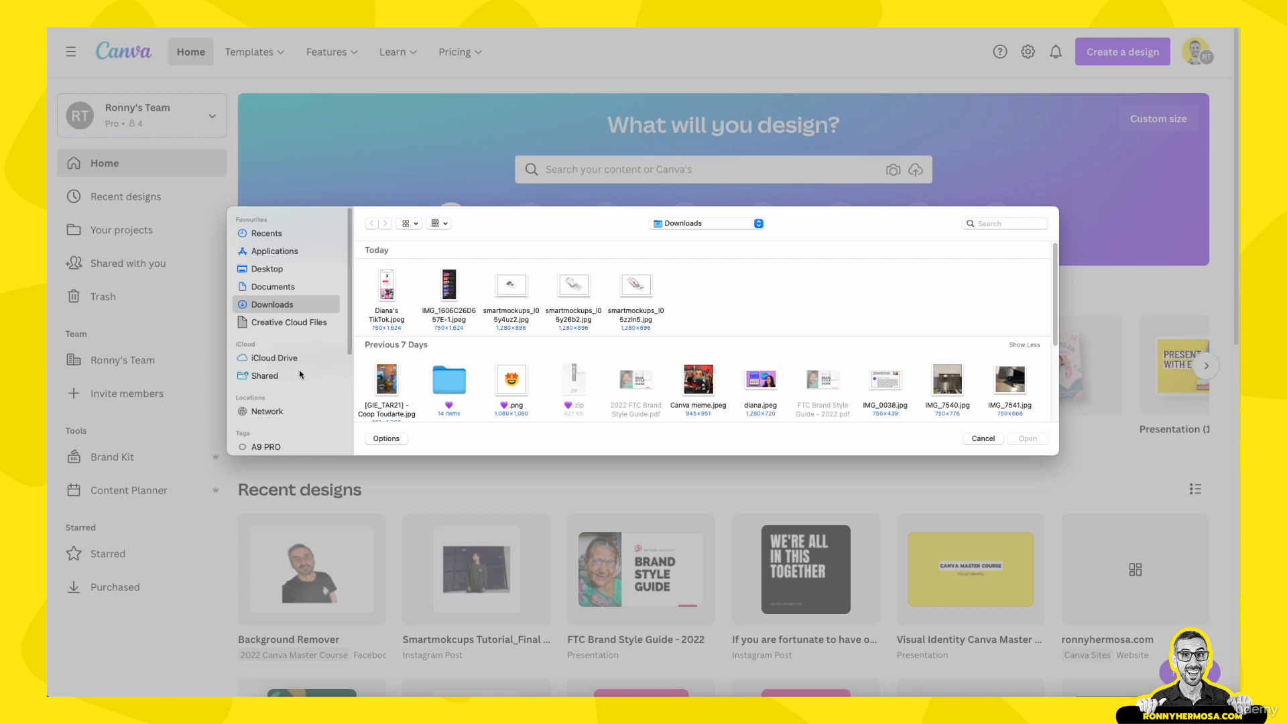
left_click(280, 288)
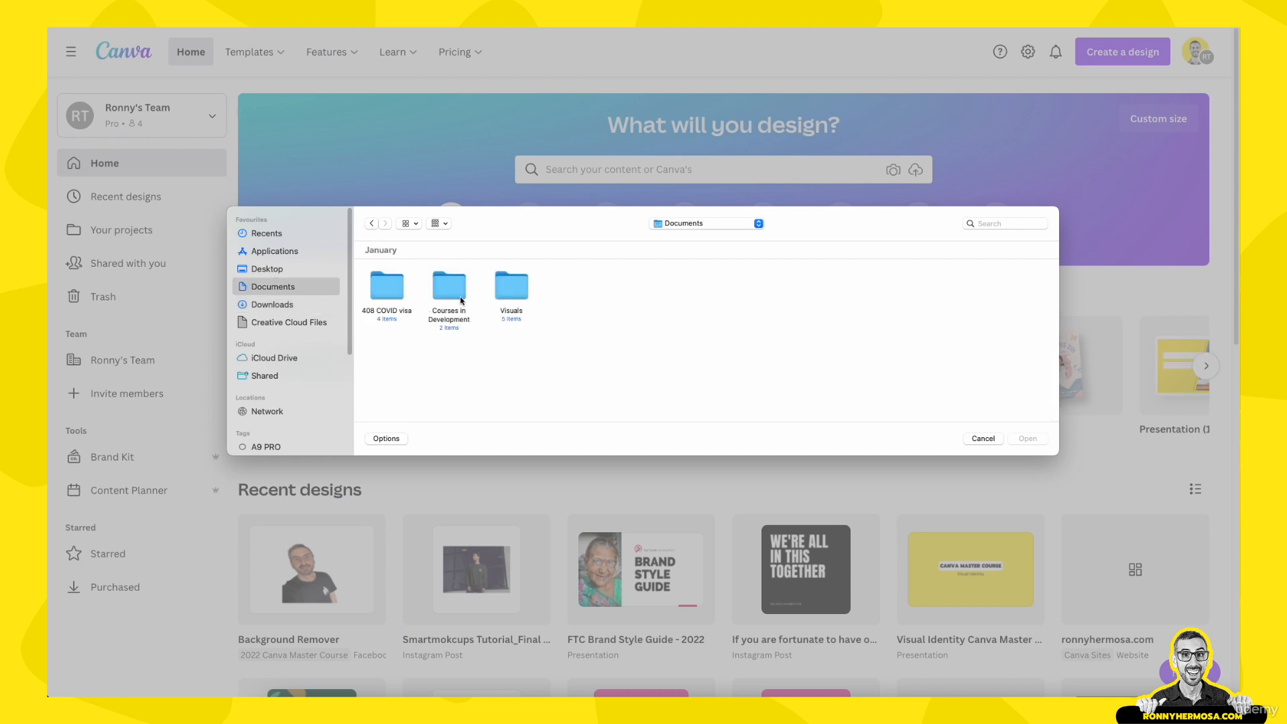
double_click(500, 294)
double_click(397, 303)
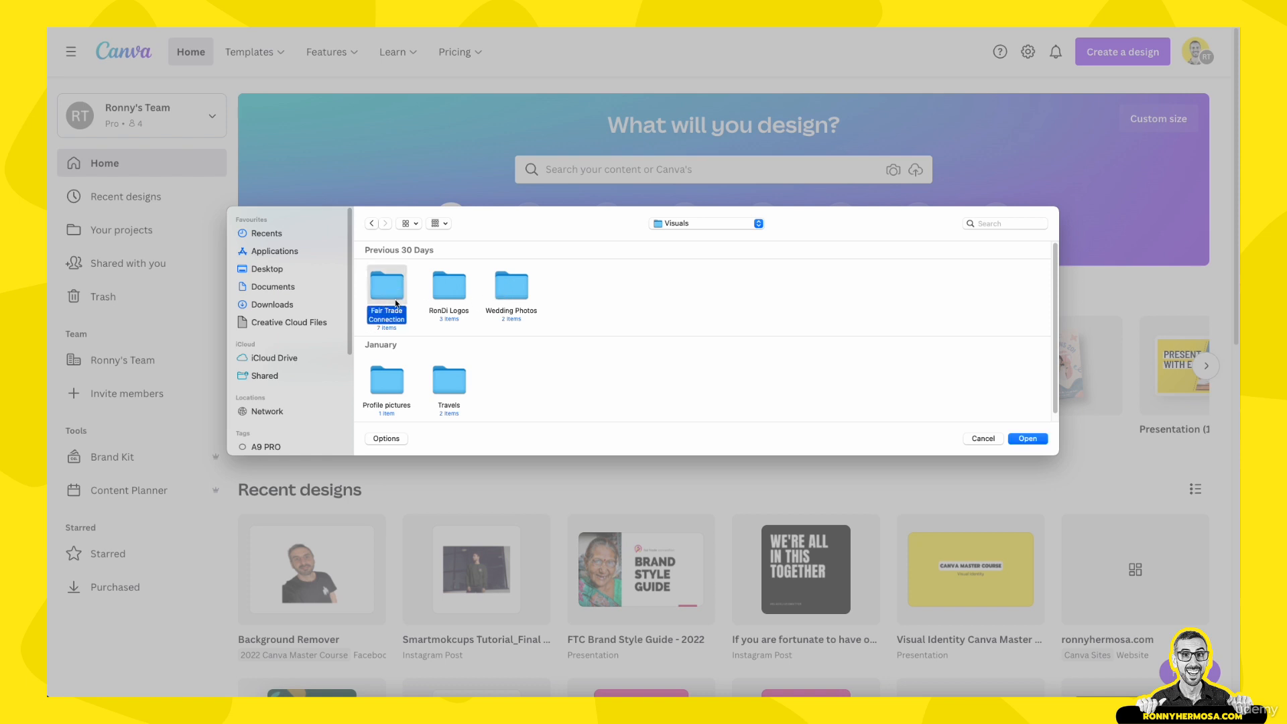
double_click(381, 312)
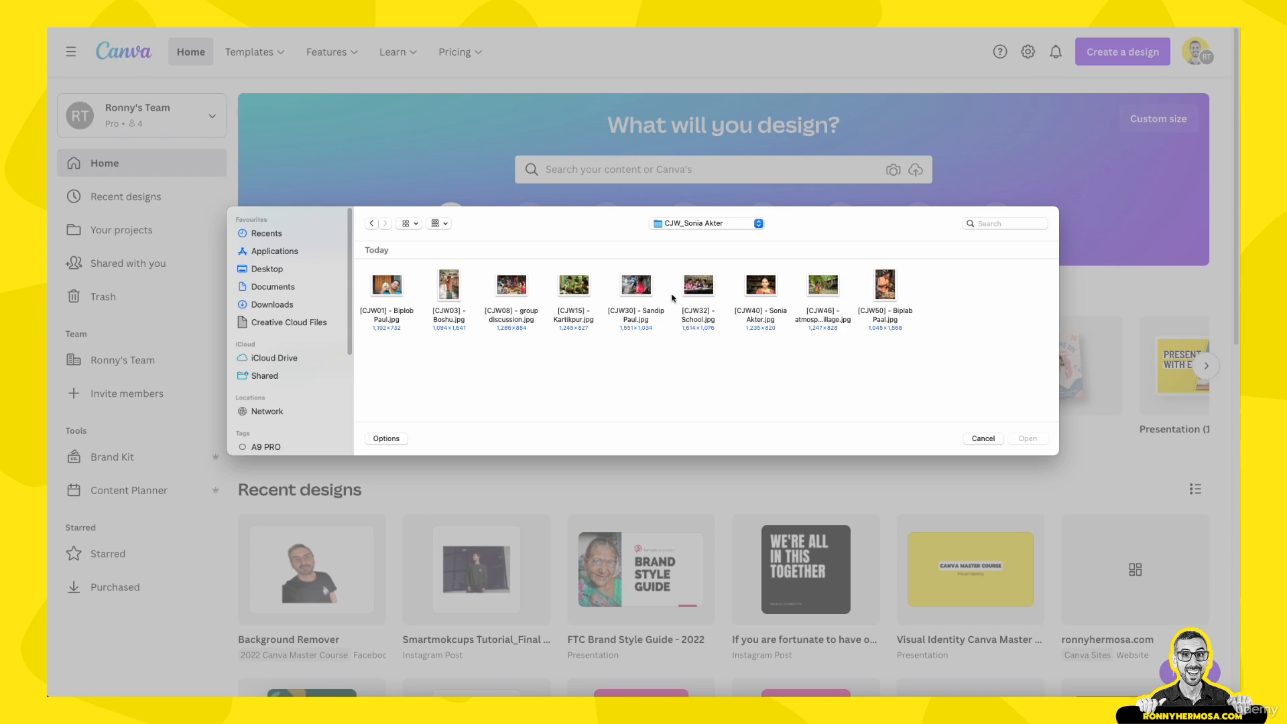
left_click(752, 291)
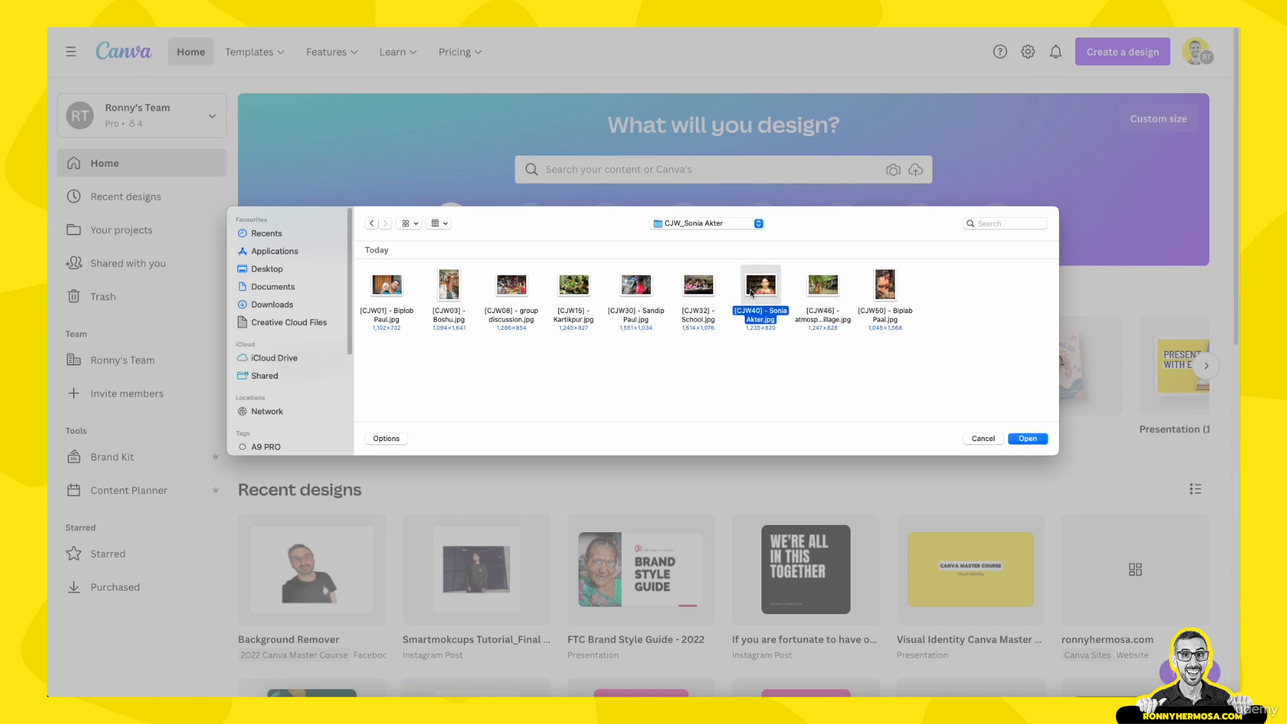
left_click(1028, 438)
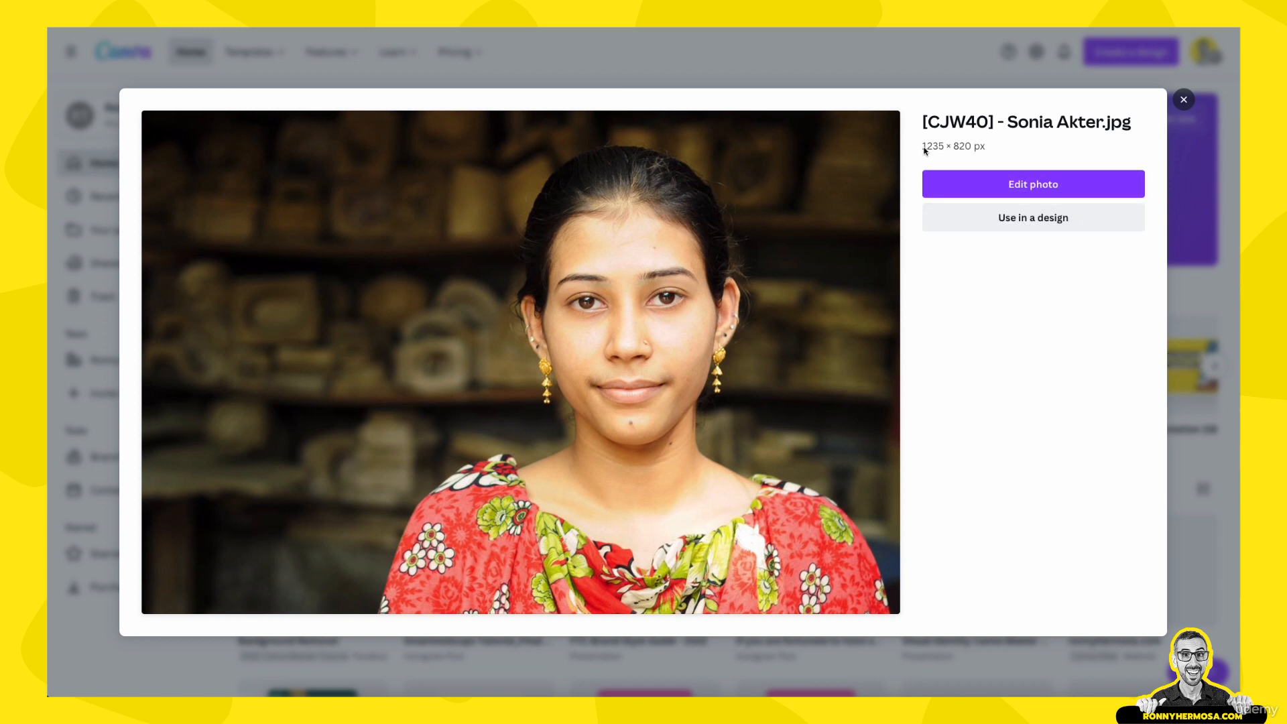
Use the uploaded portrait in a new Facebook Post design and check the design's dimensions
left_click(1049, 225)
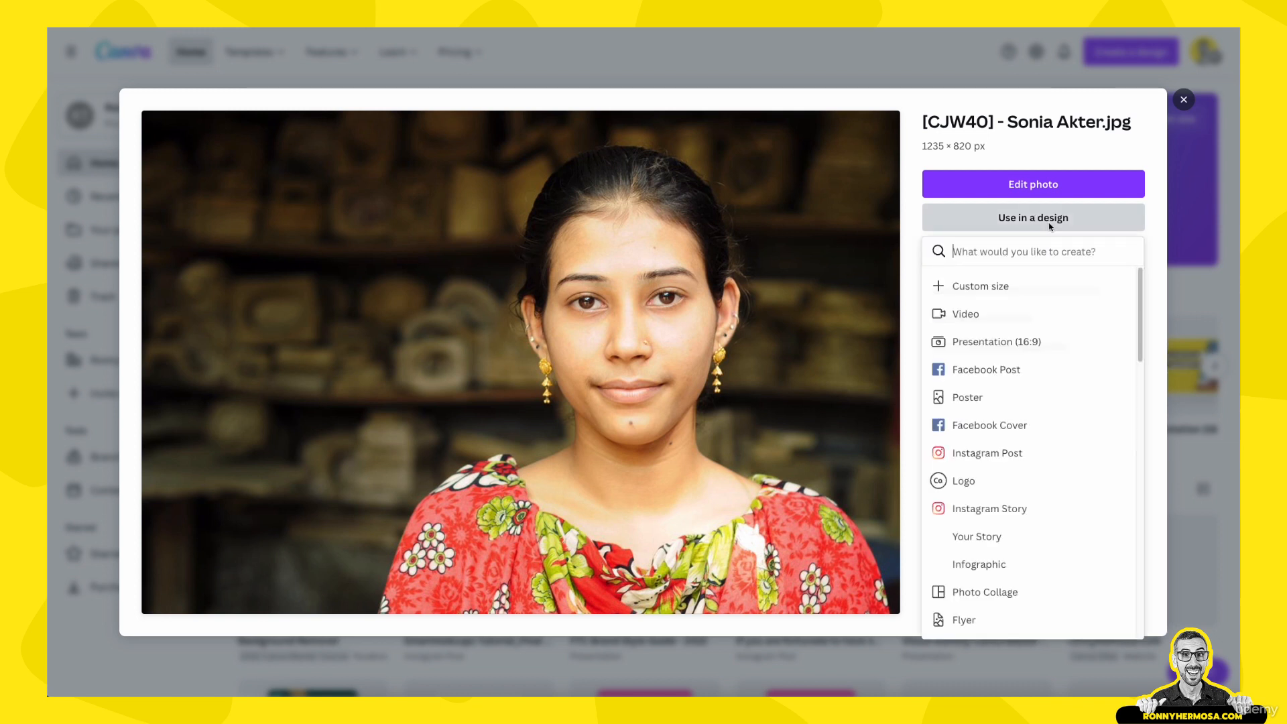
left_click(978, 364)
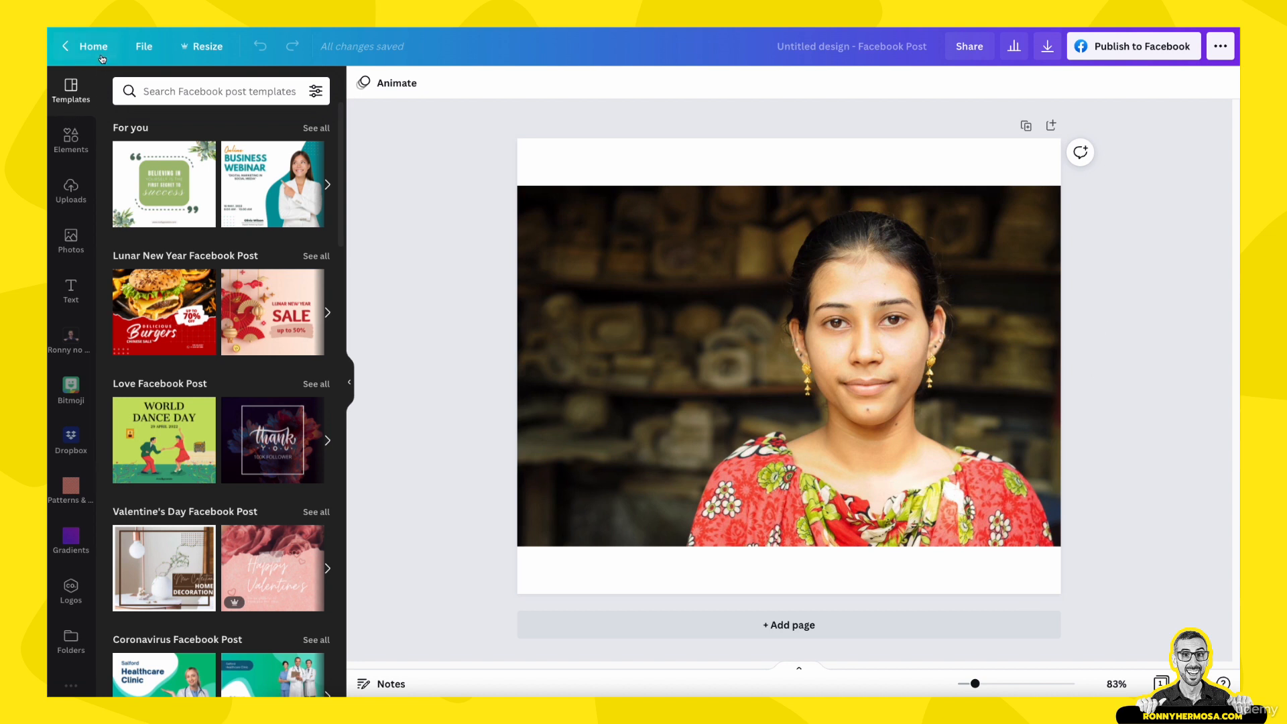
left_click(150, 48)
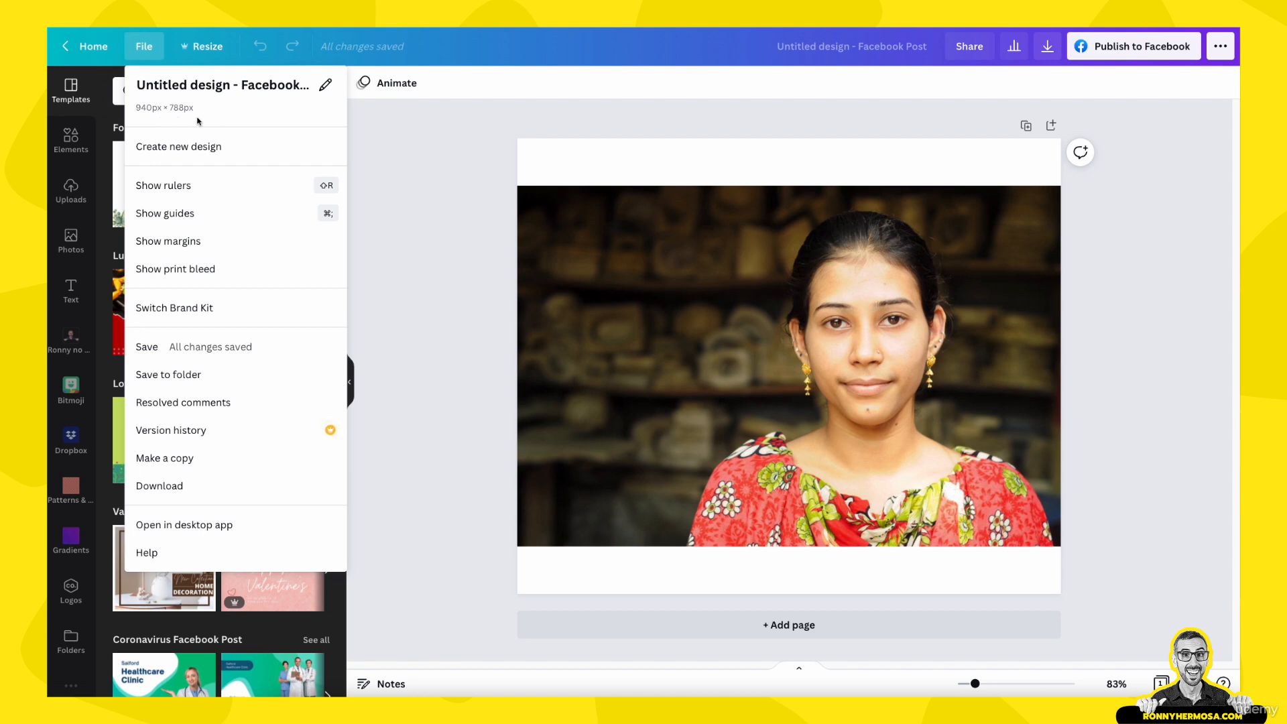
left_click(737, 322)
mouse_move(742, 322)
left_mouse_down()
mouse_move(756, 314)
mouse_move(740, 300)
mouse_move(725, 326)
mouse_move(739, 325)
left_mouse_up()
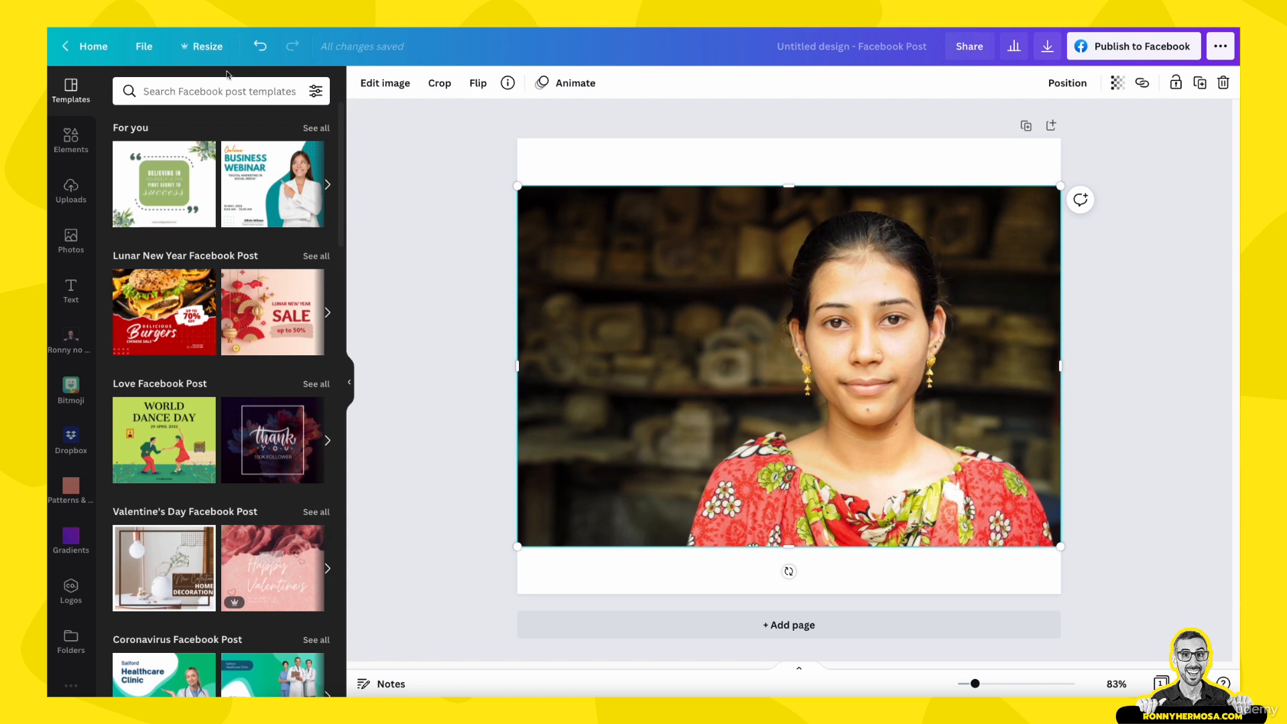
Return to the home page, open the [CJW40] portrait directly for photo editing and check the new design's dimensions
left_click(85, 53)
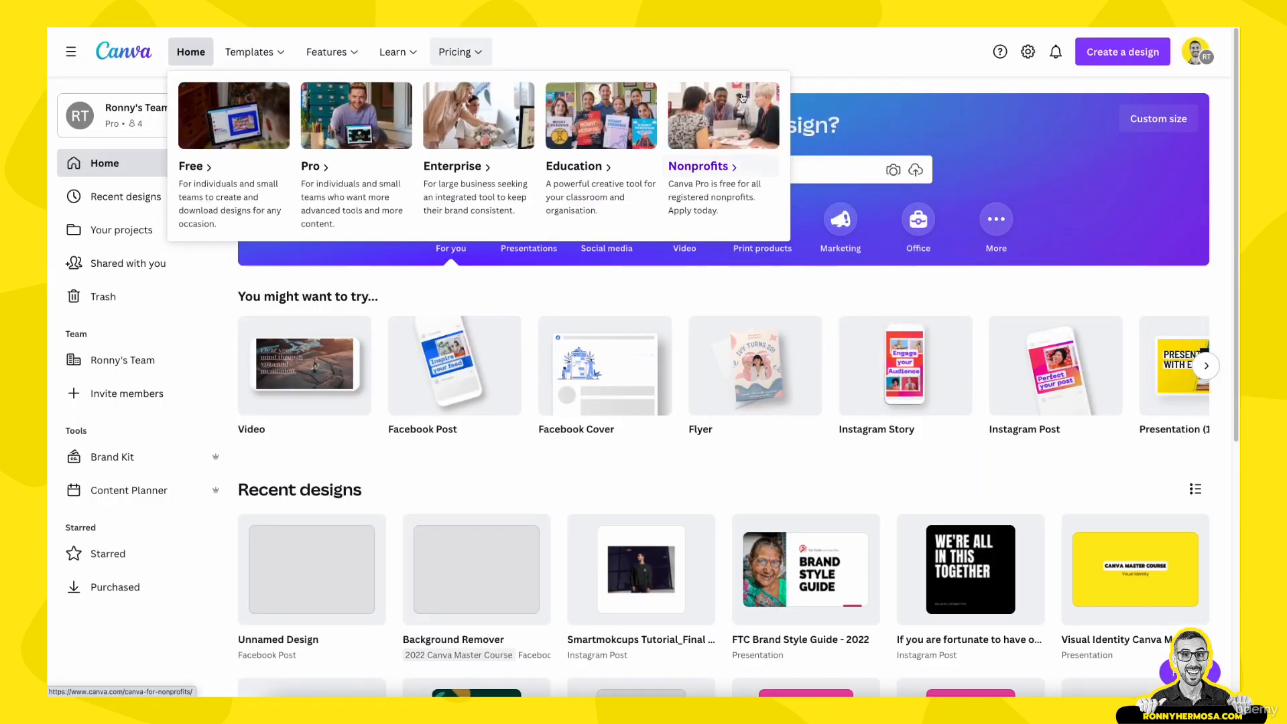
left_click(893, 169)
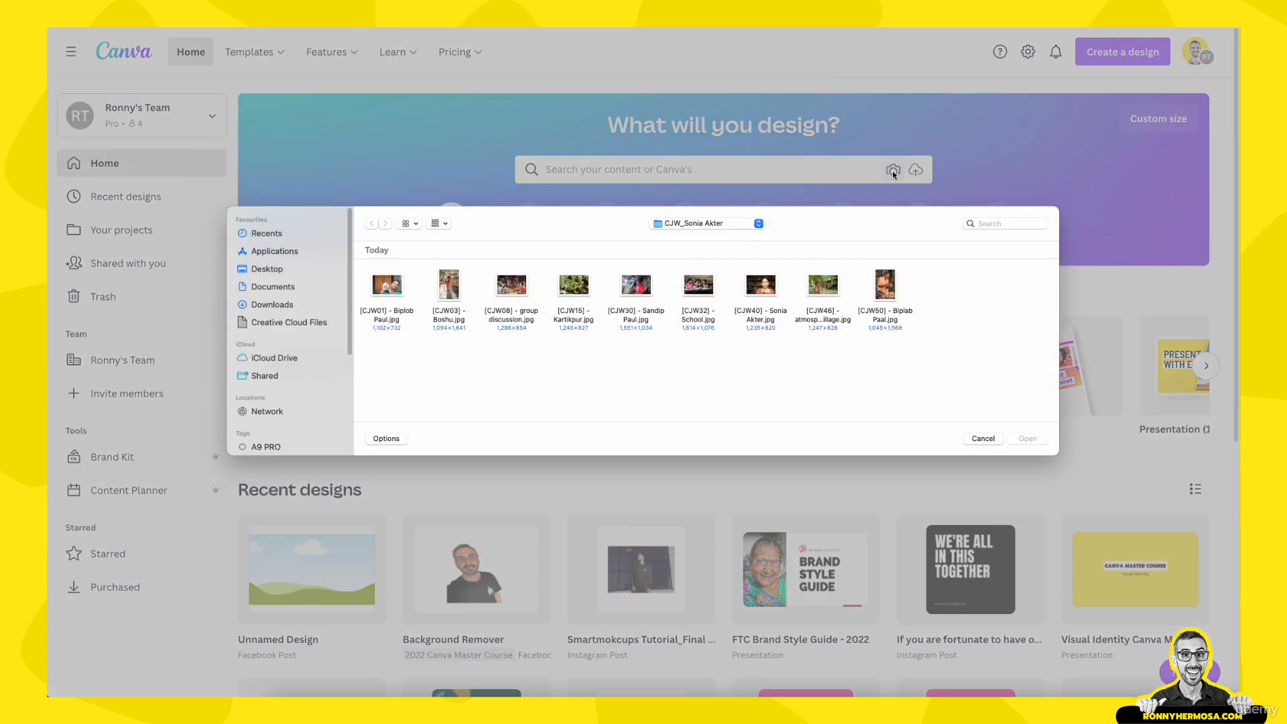
double_click(757, 287)
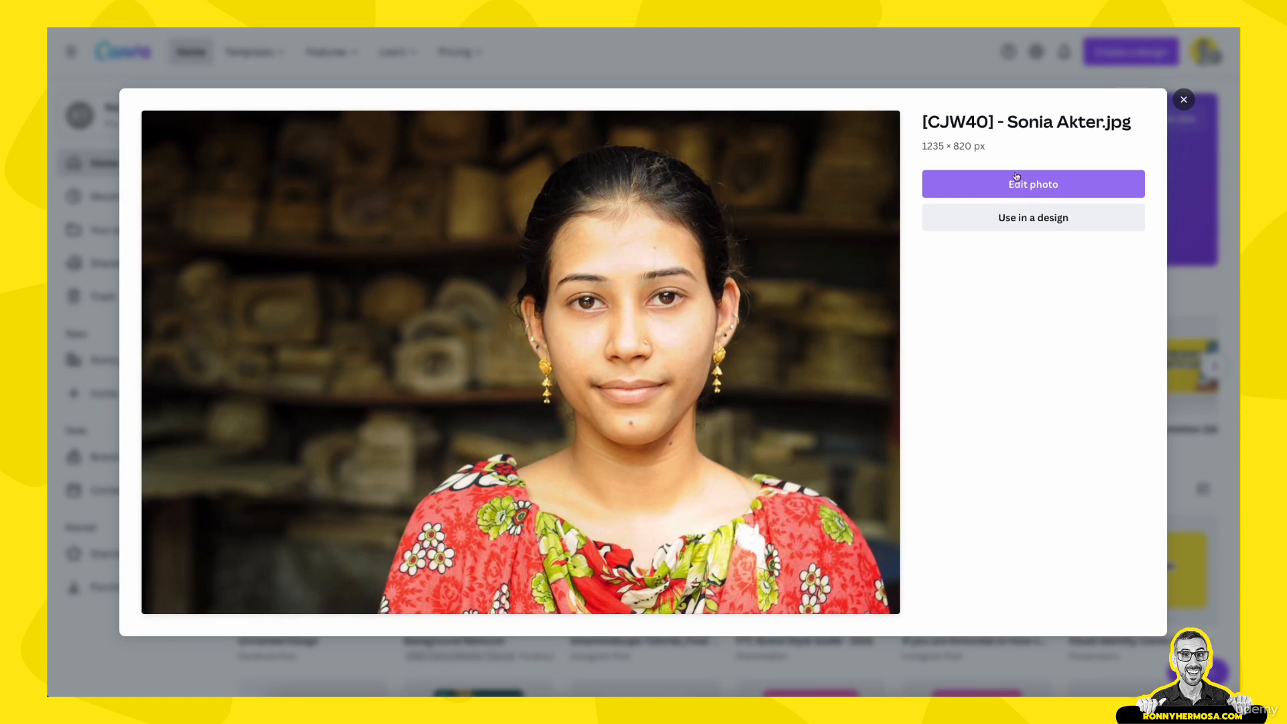
left_click(1040, 181)
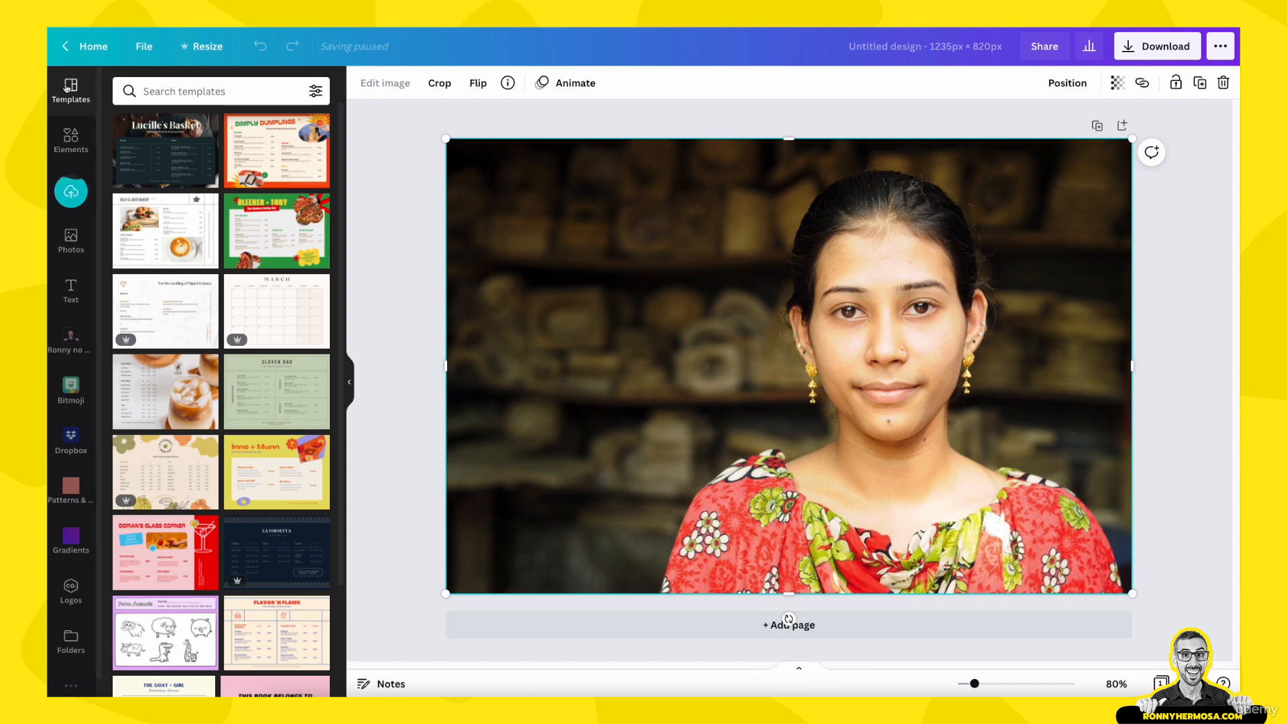
left_click(143, 45)
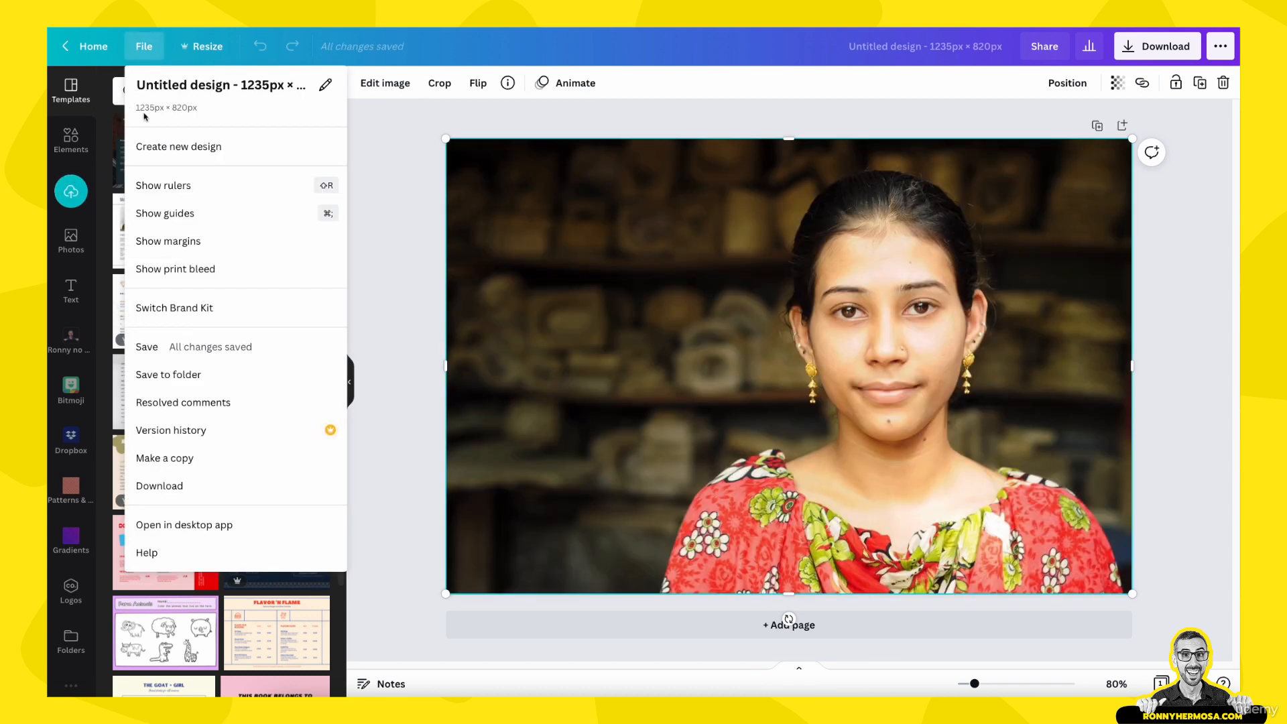
left_click(396, 245)
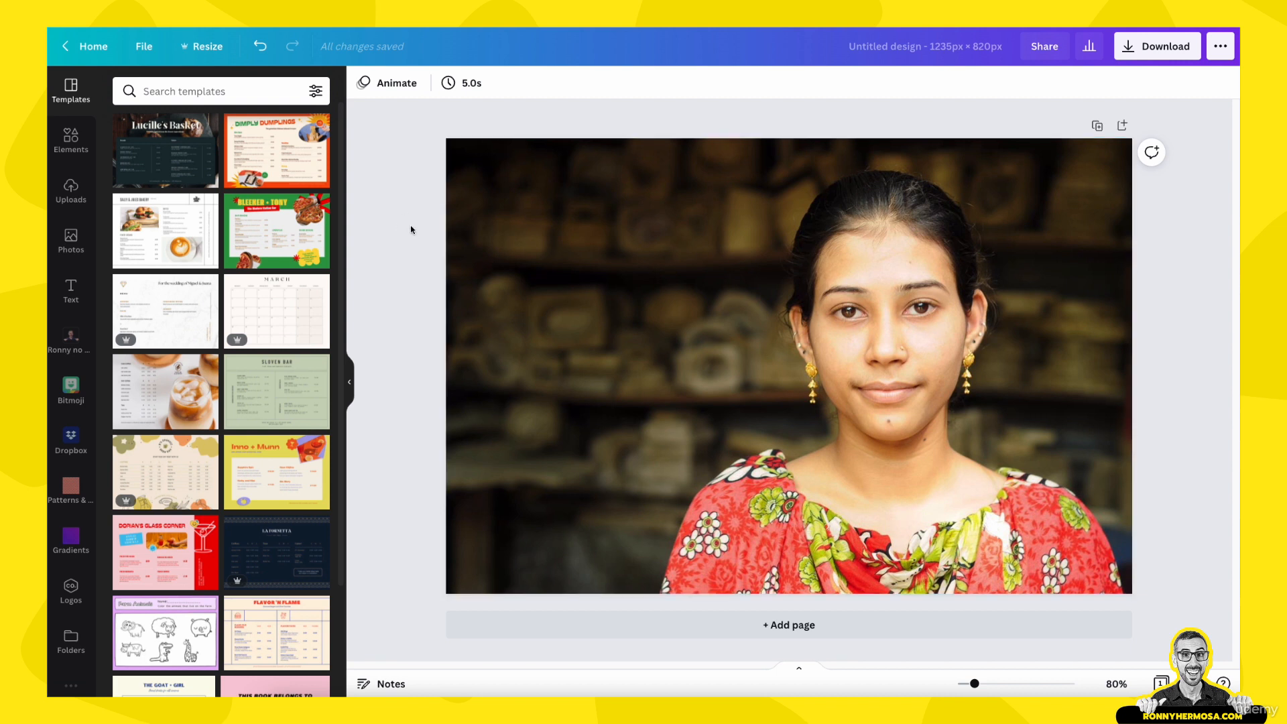
Examine the image editing effects available for the portrait, including the full set of Adjust settings
left_click(542, 249)
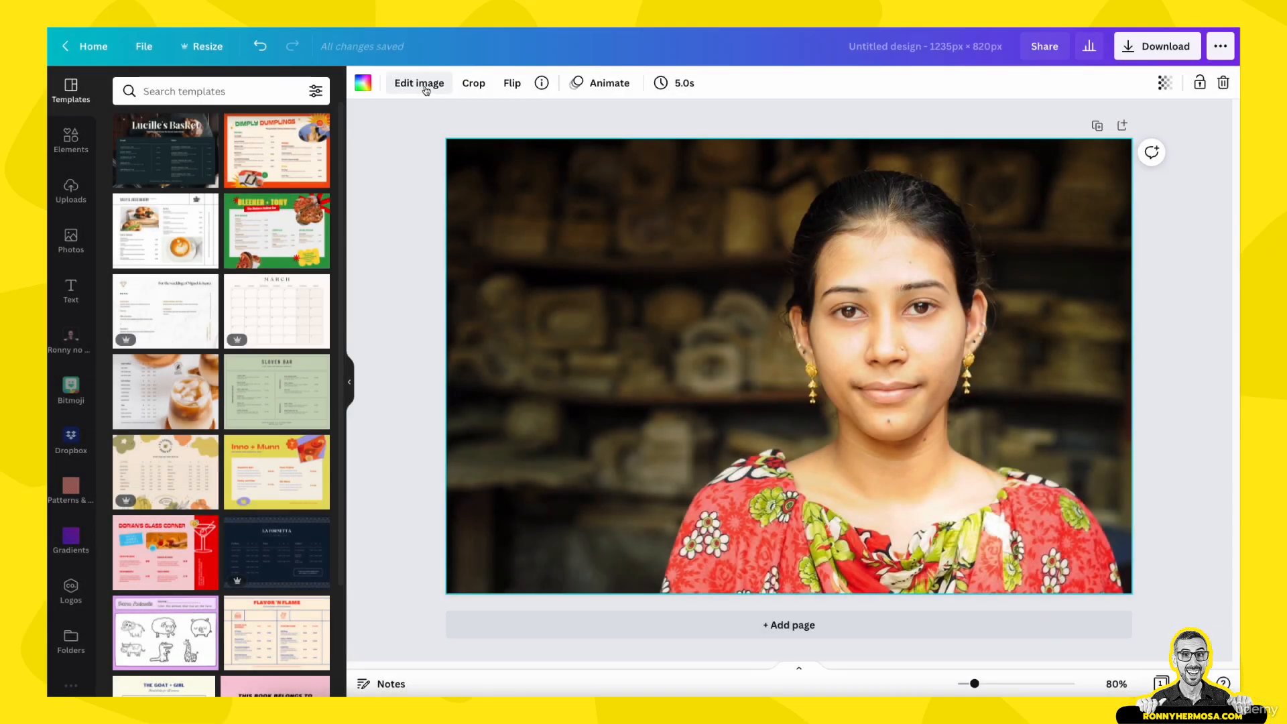
left_click(425, 85)
scroll(189, 313, "down", 5)
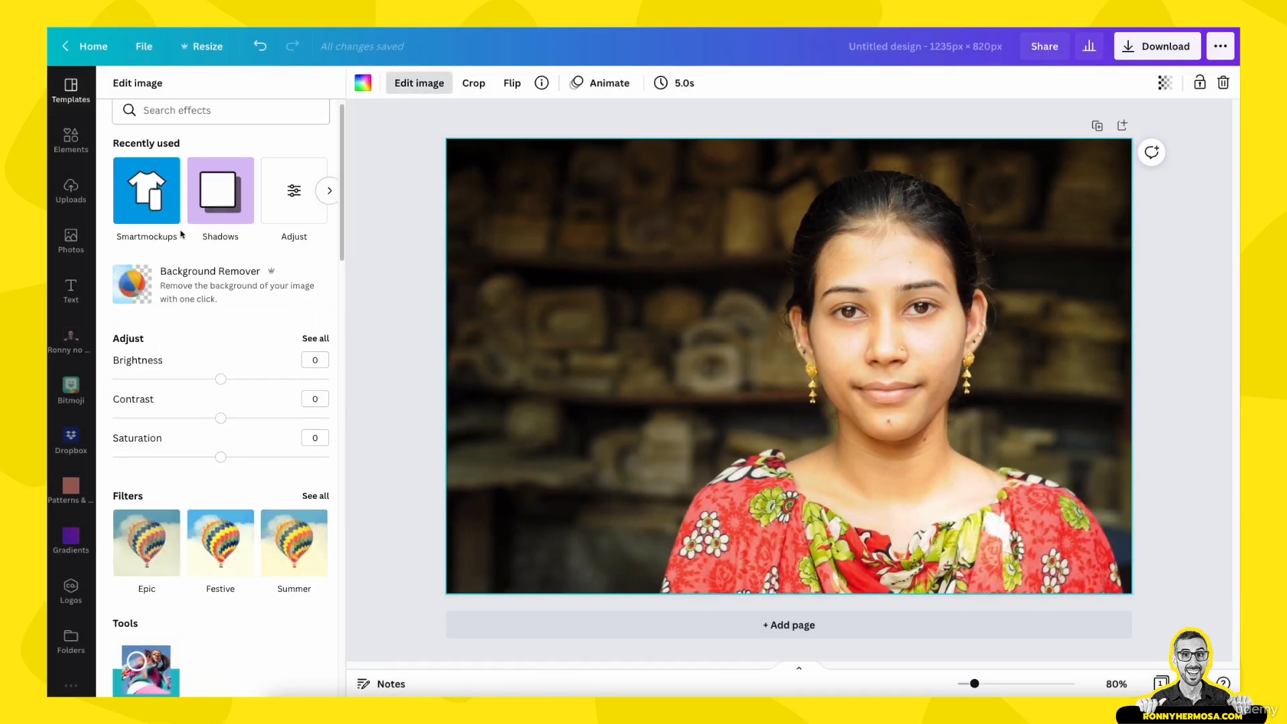
scroll(188, 315, "down", 6)
scroll(193, 339, "up", 9)
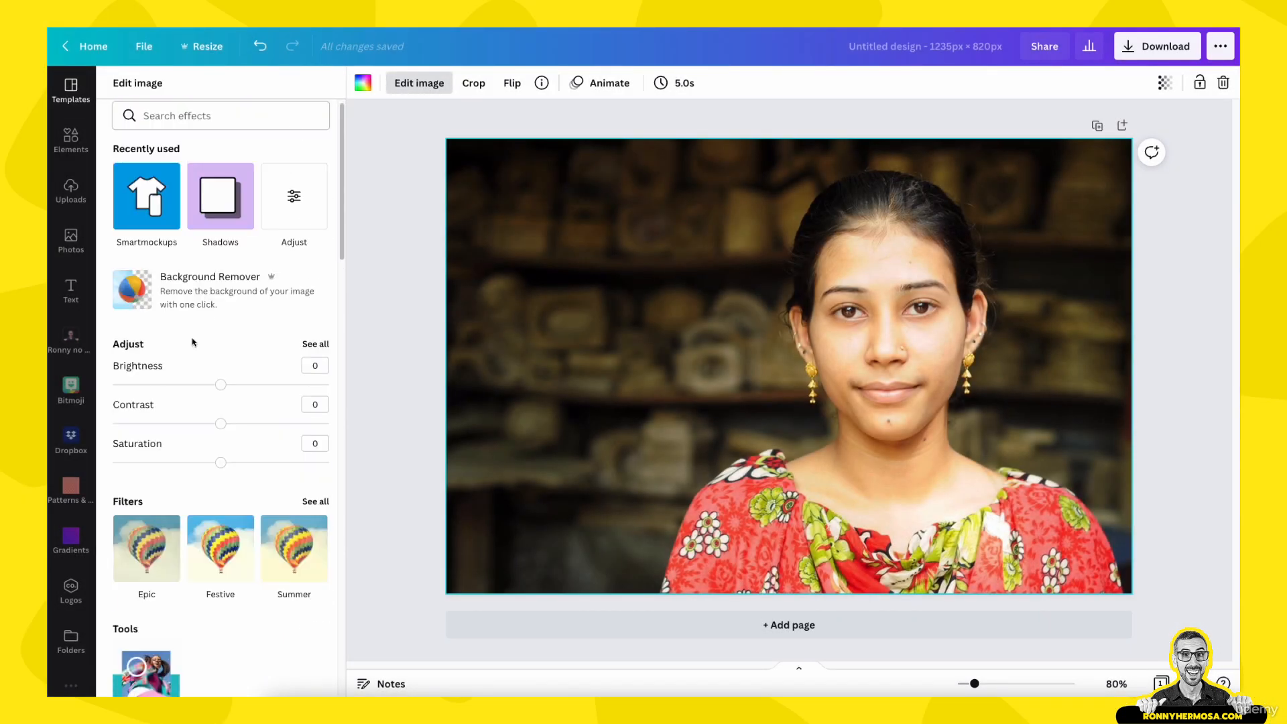
scroll(193, 342, "down", 4)
scroll(193, 342, "down", 15)
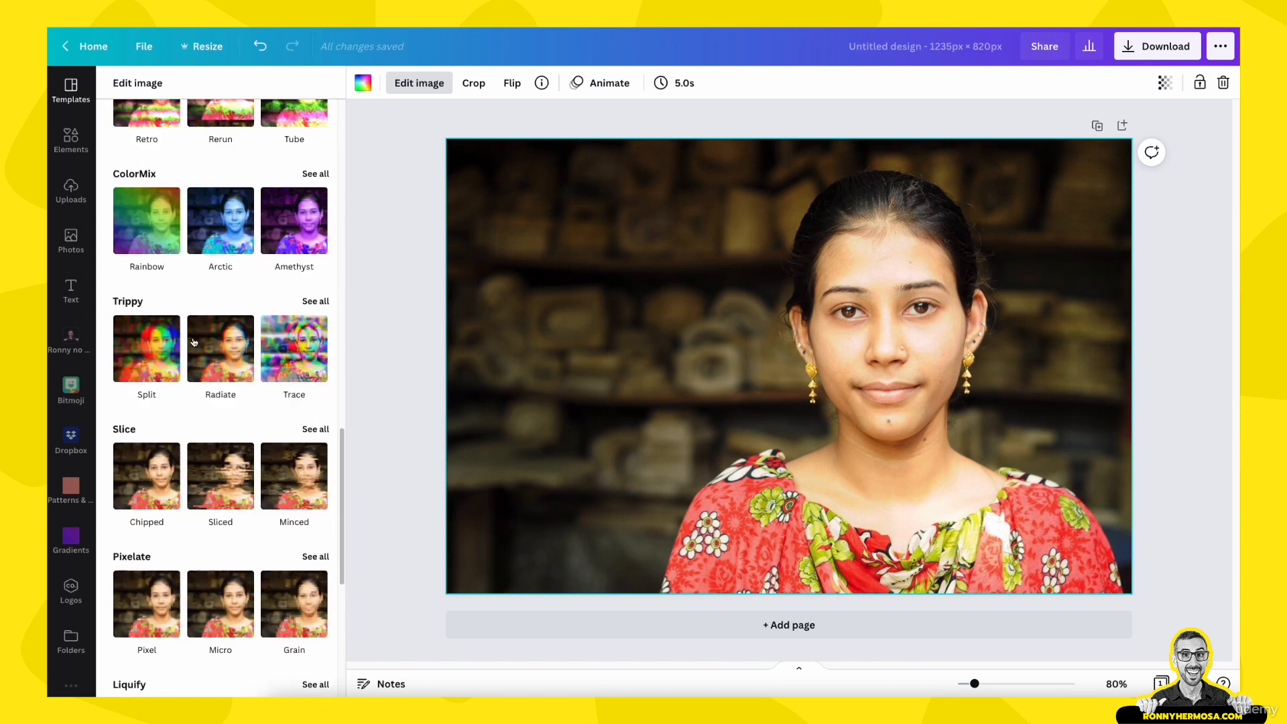
scroll(193, 342, "down", 6)
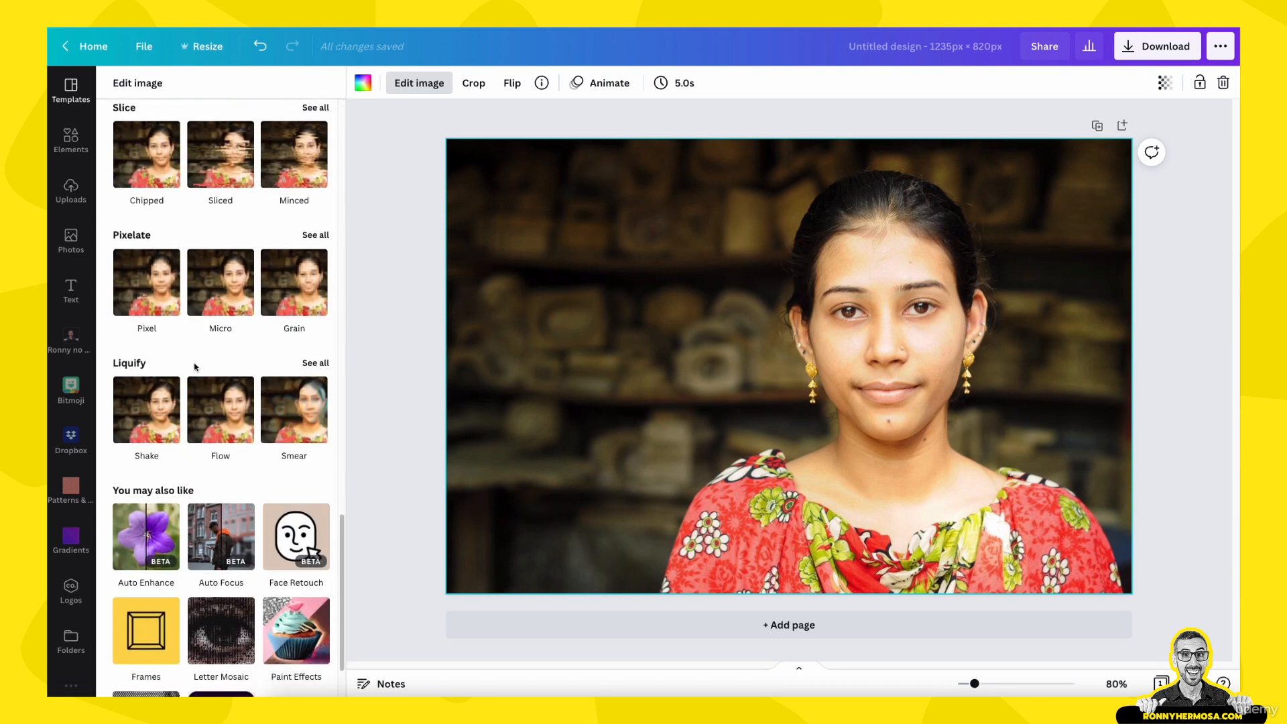
scroll(195, 371, "up", 20)
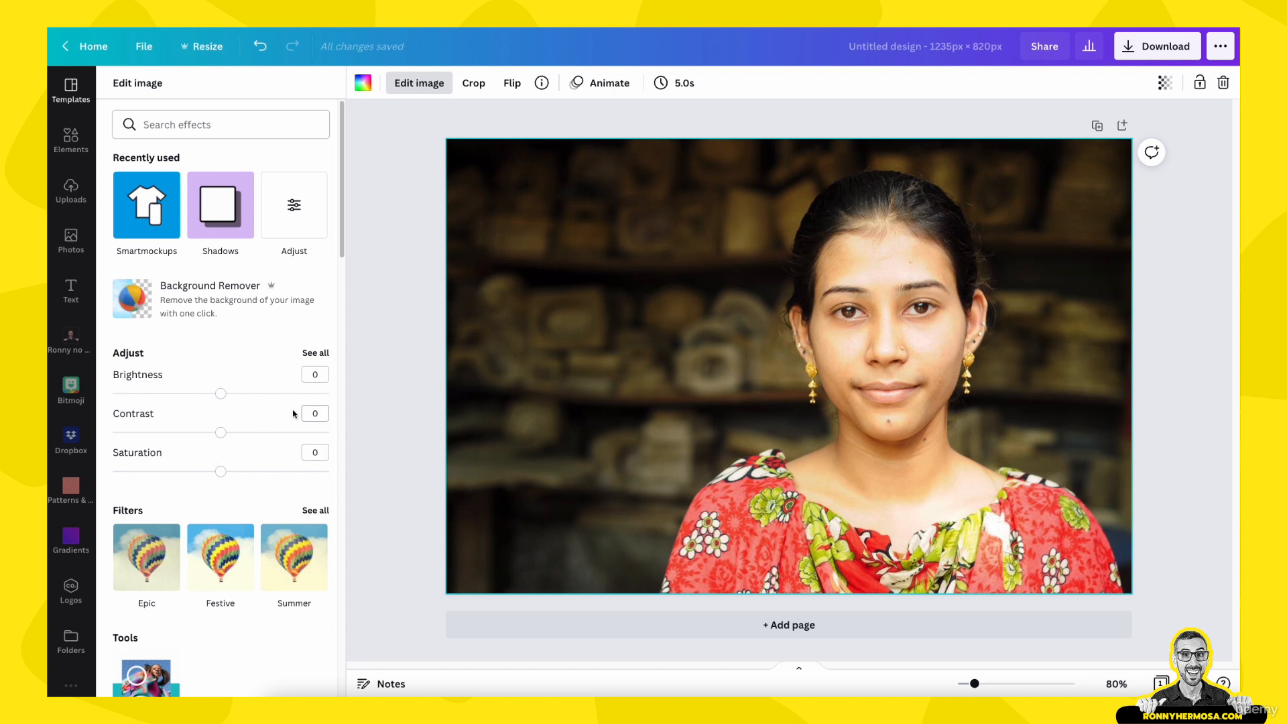
left_click(315, 352)
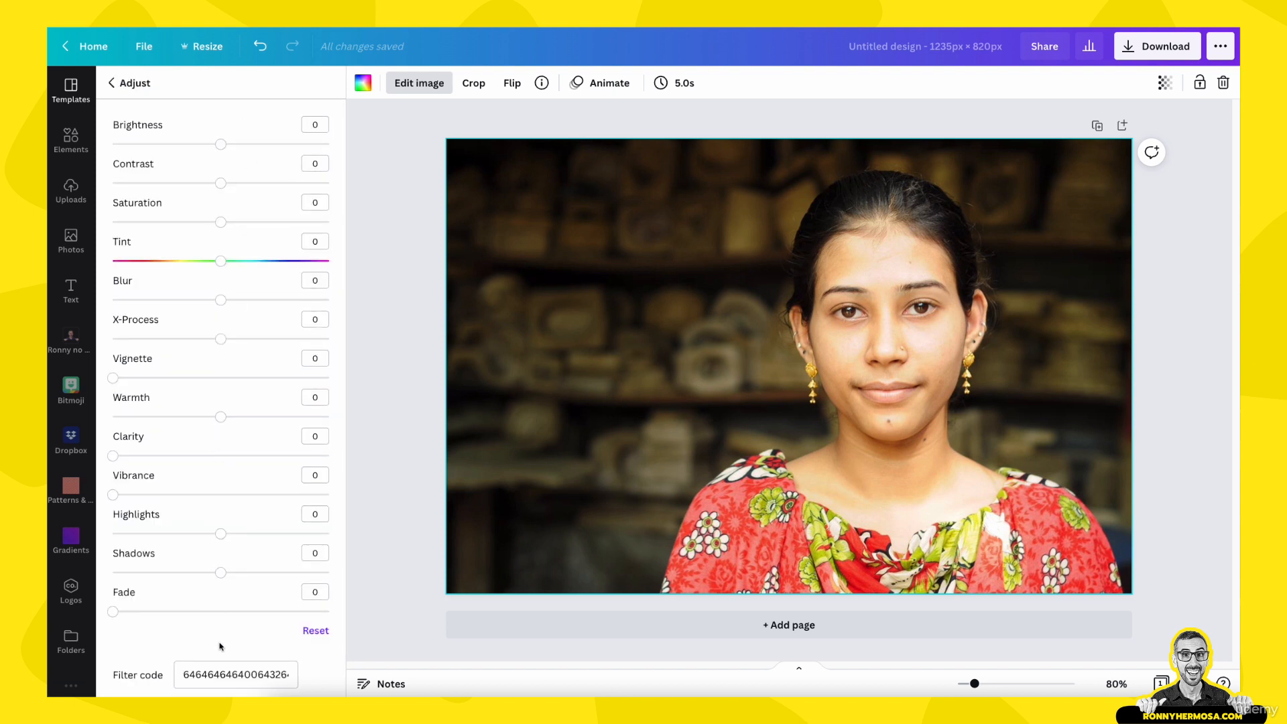
left_click(112, 83)
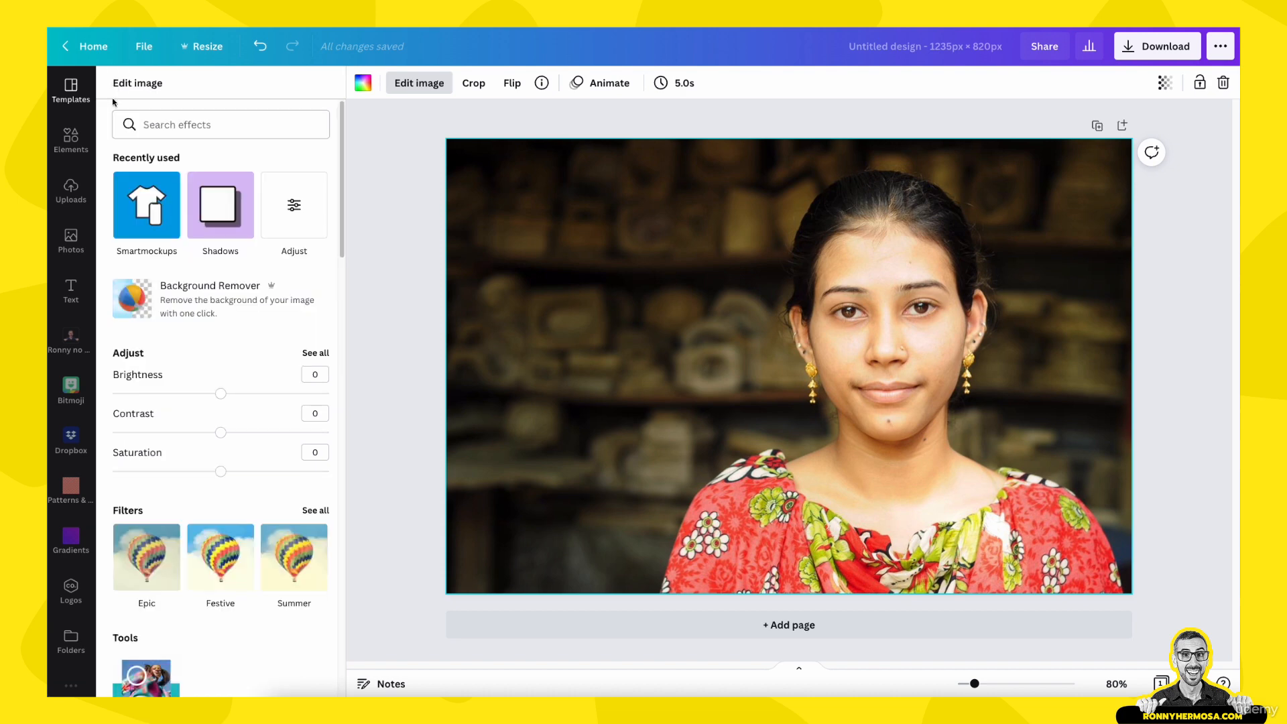
Examine the remaining effect categories for the portrait, from Filters and Photogenic through Liquify, plus the Adjust settings
scroll(167, 359, "down", 12)
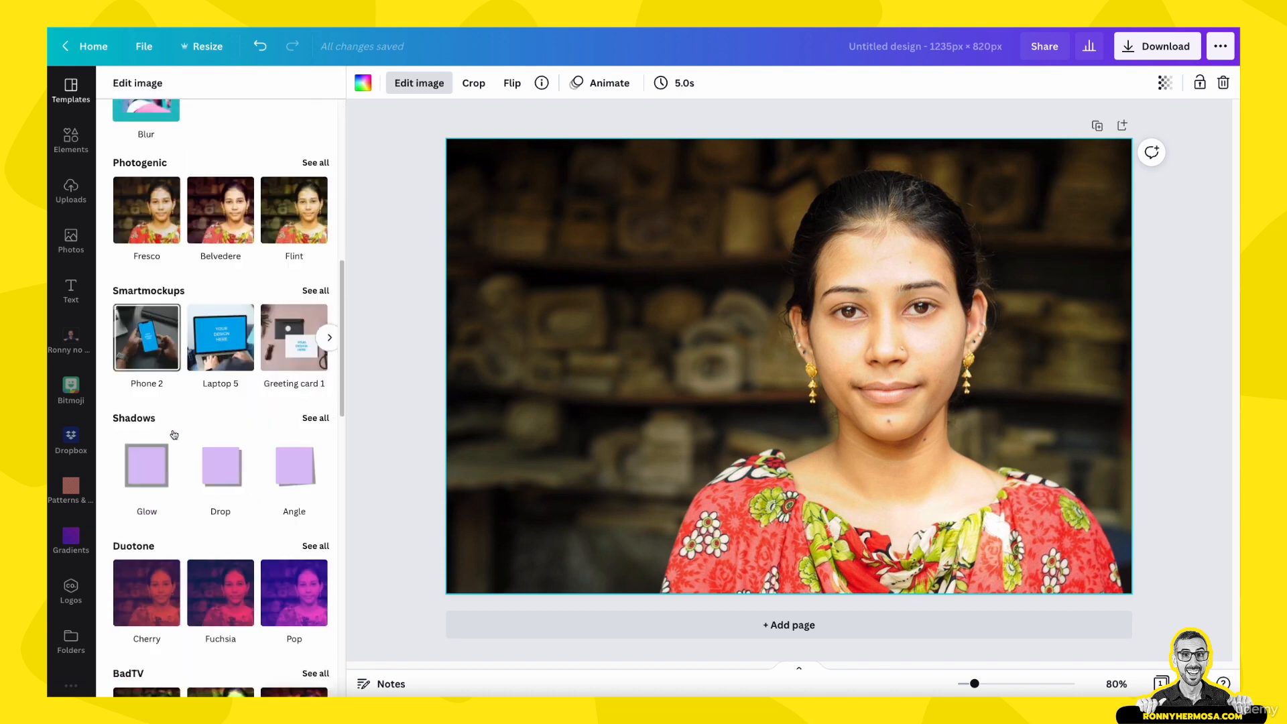
scroll(173, 435, "down", 9)
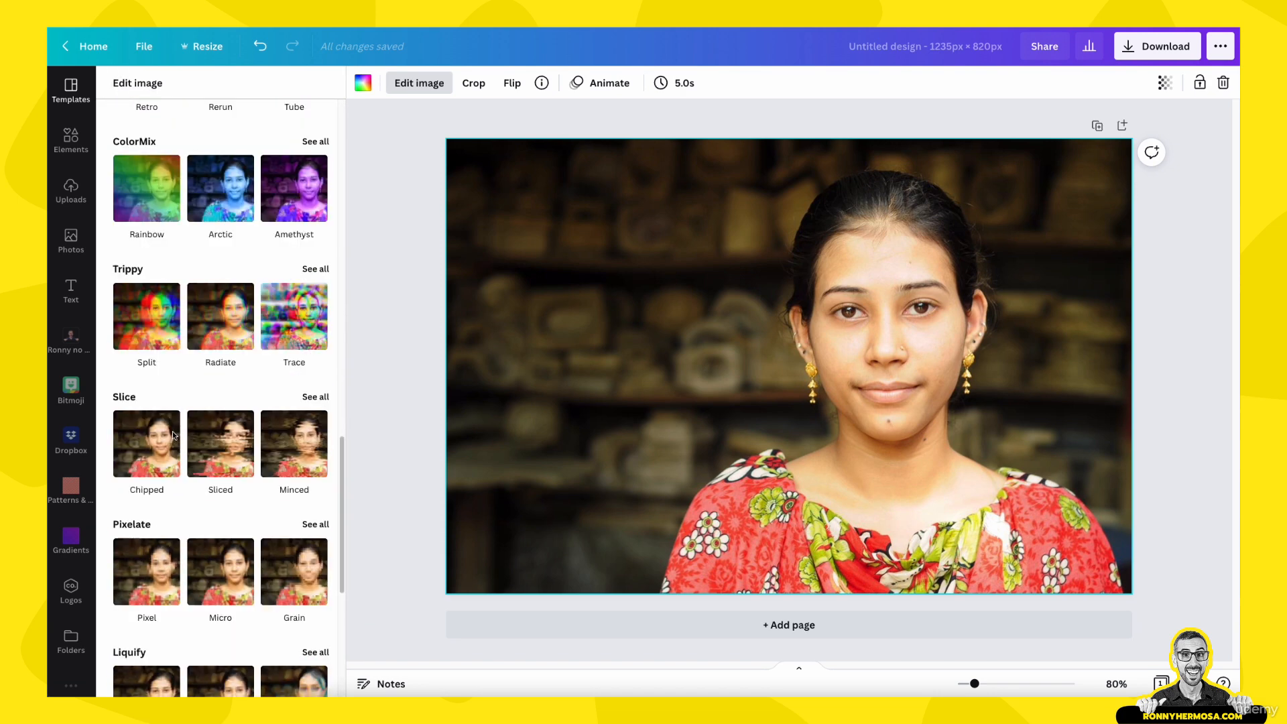
scroll(173, 436, "down", 3)
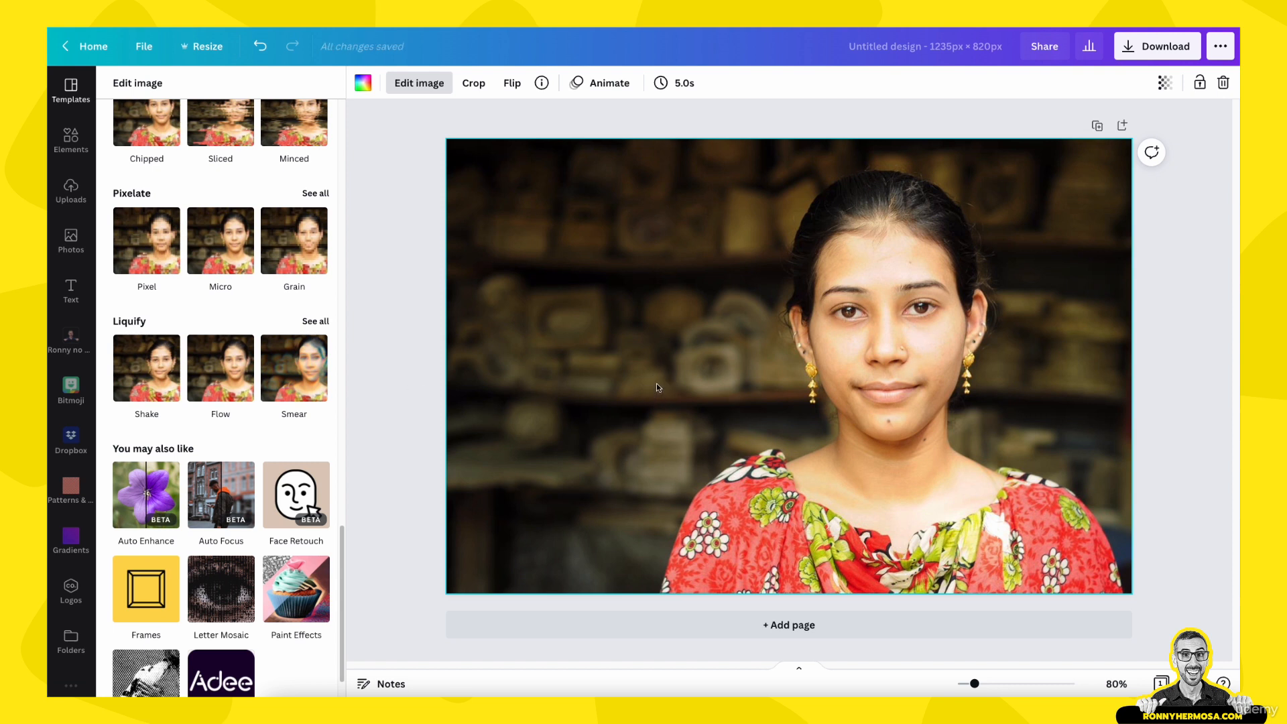
key("Escape")
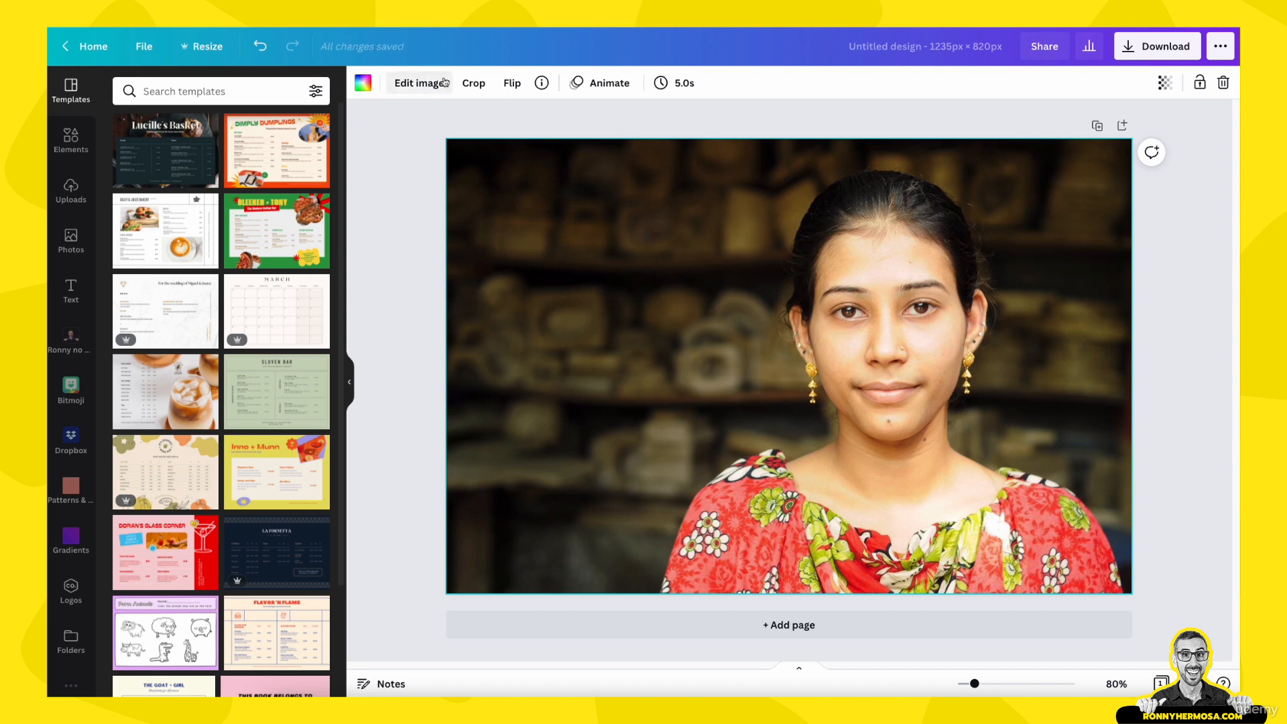
left_click(420, 87)
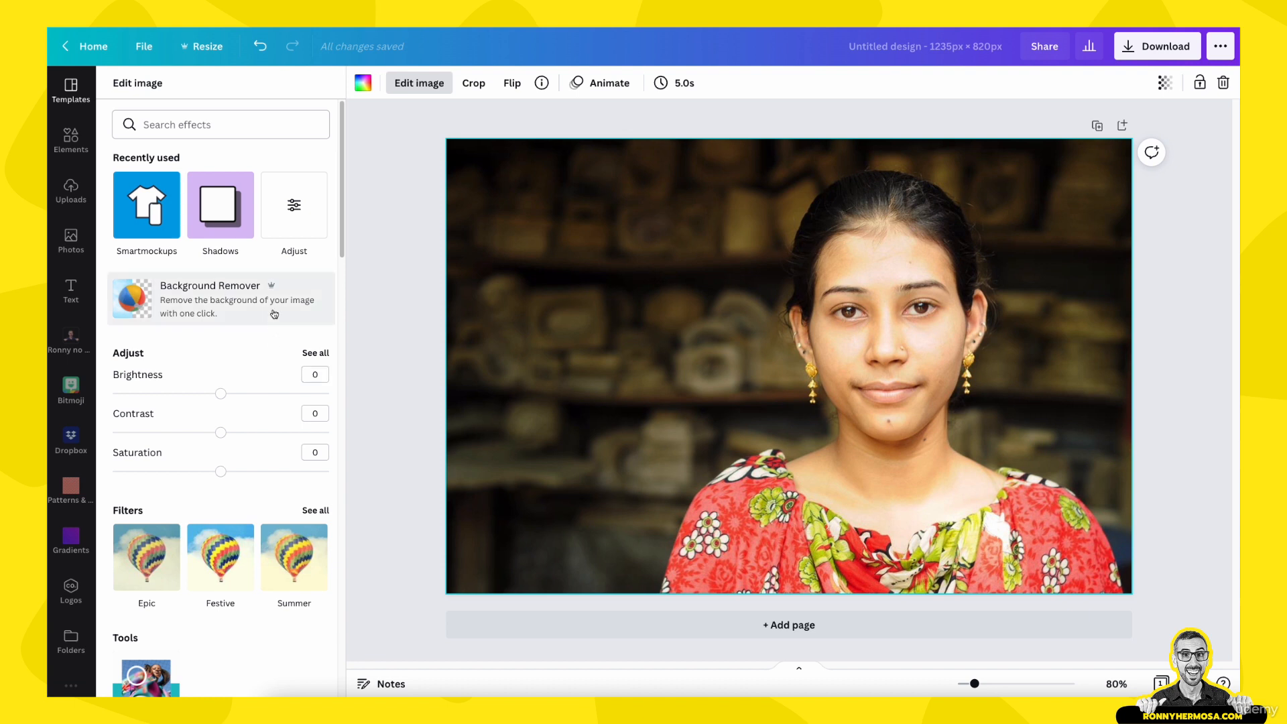
scroll(274, 314, "down", 2)
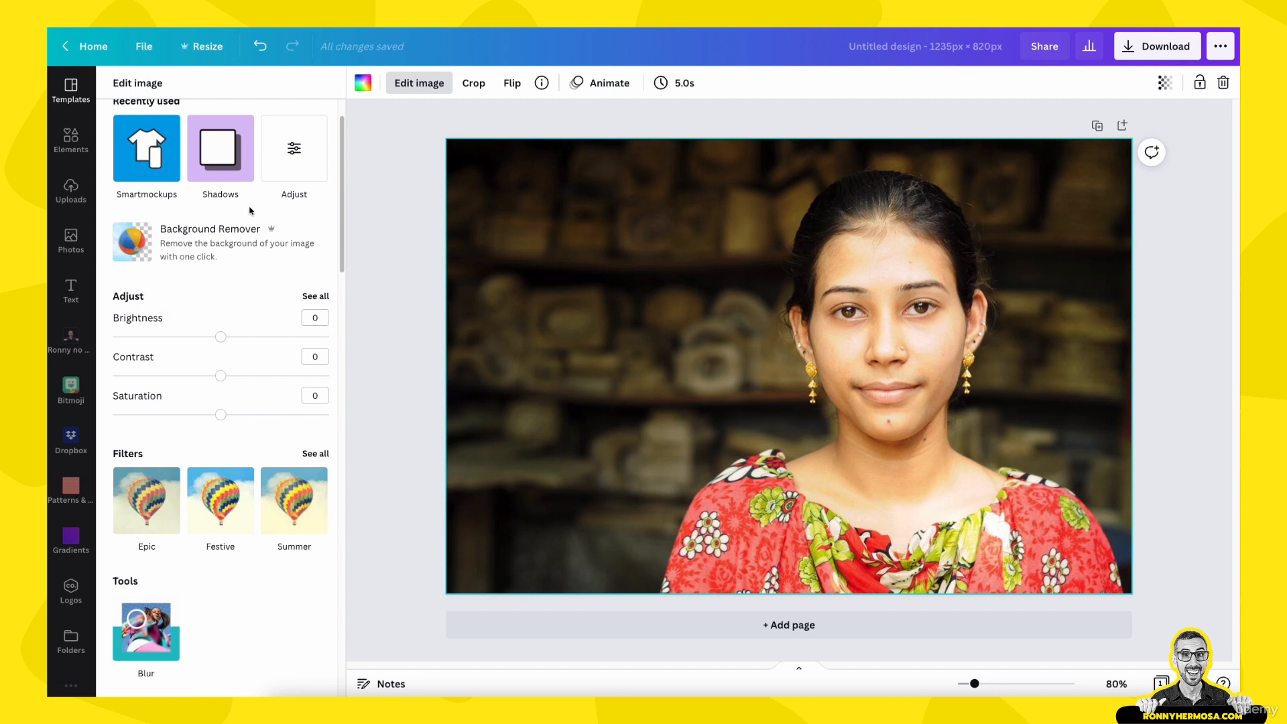
left_click(293, 154)
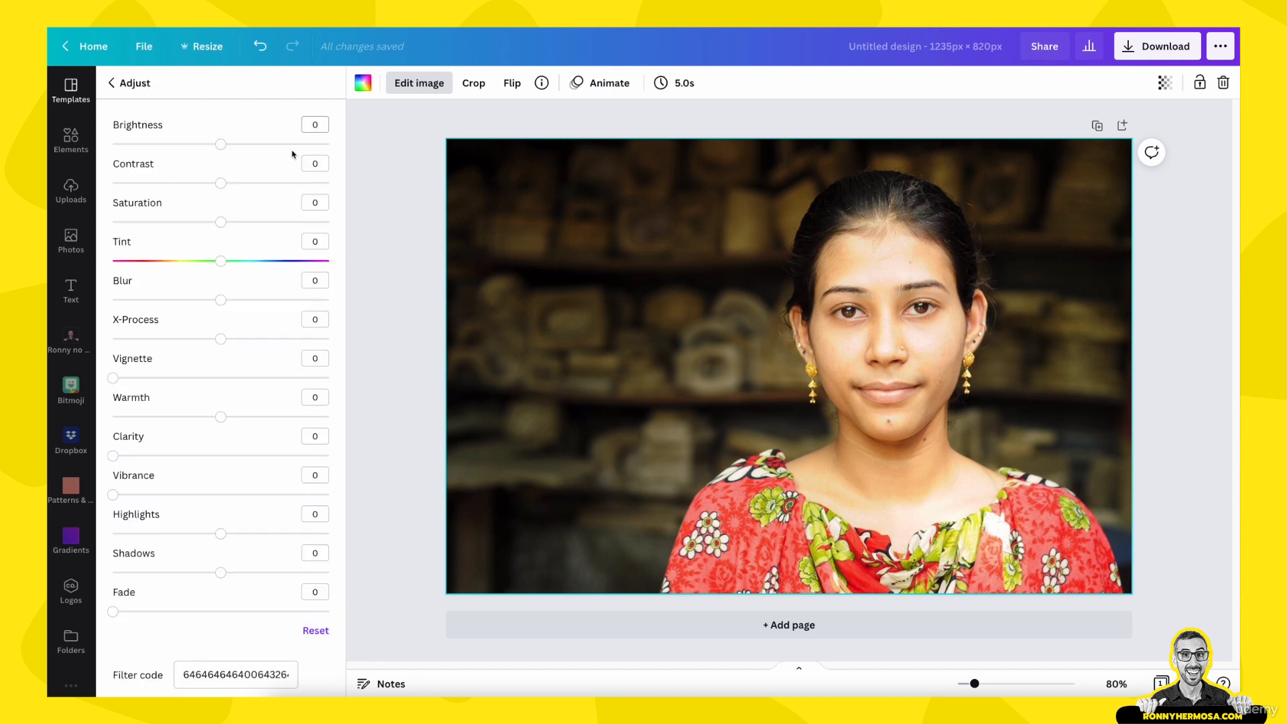
left_click(115, 84)
scroll(211, 382, "down", 2)
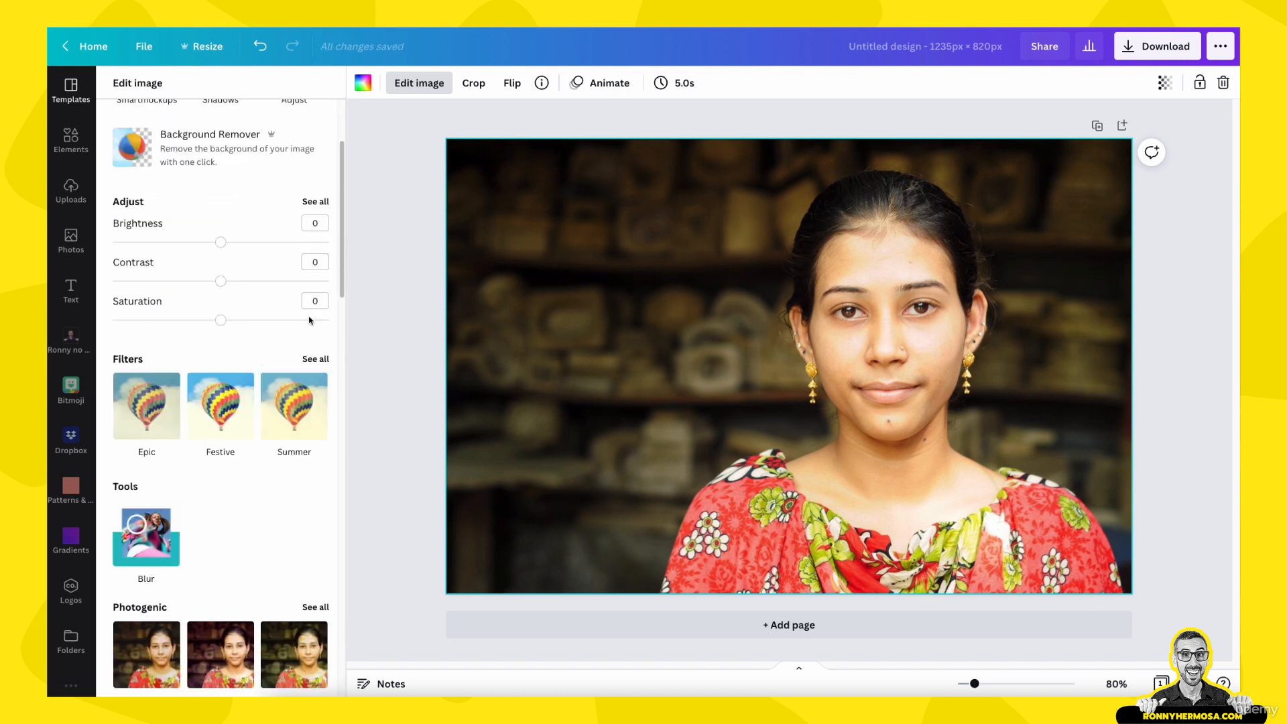
Try out the Brightness and Saturation adjustments on the portrait and set Blur to -4
left_click(315, 203)
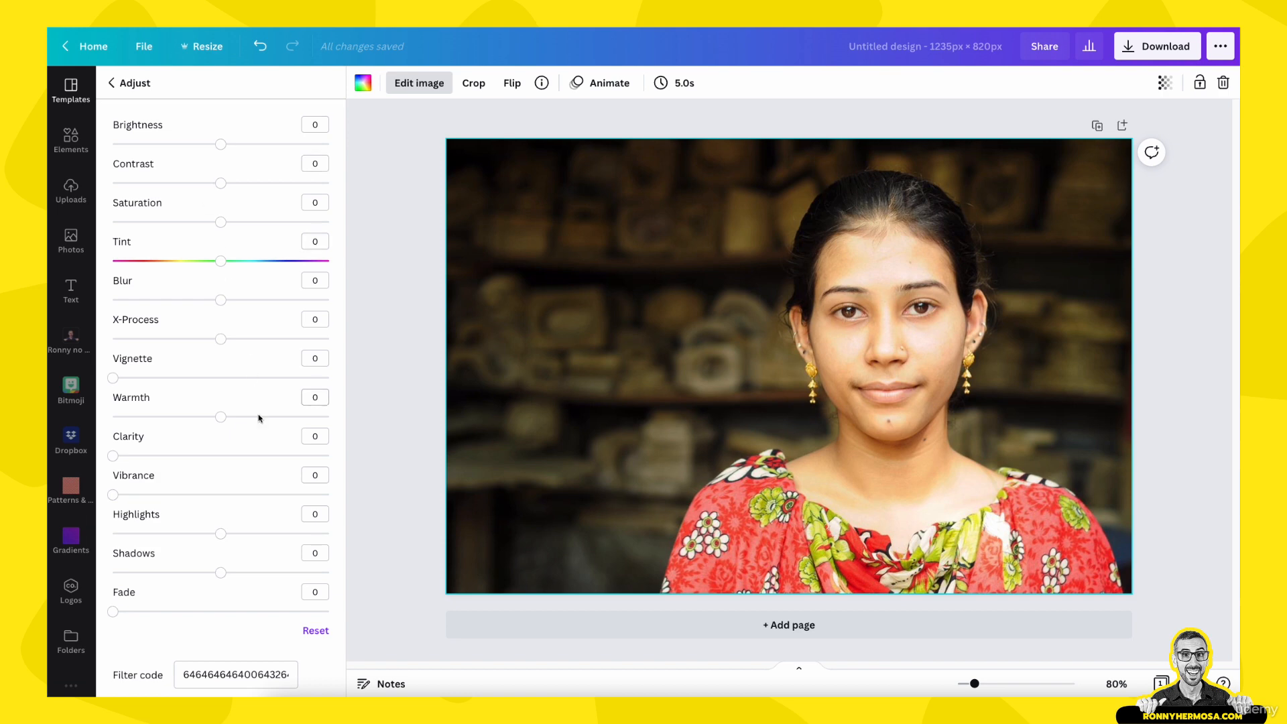
left_click(221, 145)
mouse_move(222, 145)
left_mouse_down()
mouse_move(261, 145)
mouse_move(204, 145)
mouse_move(221, 145)
left_mouse_up()
left_click_drag(221, 190, 222, 225)
mouse_move(224, 306)
left_mouse_down()
mouse_move(97, 310)
mouse_move(293, 310)
mouse_move(222, 308)
left_mouse_up()
left_click_drag(222, 308, 197, 342)
Try out the X-Process, Vignette and Vibrance adjustments on the portrait and set Clarity to 10
left_click_drag(256, 340, 221, 339)
mouse_move(114, 380)
left_mouse_down()
mouse_move(348, 369)
mouse_move(161, 373)
mouse_move(198, 362)
mouse_move(402, 363)
mouse_move(112, 379)
left_mouse_up()
mouse_move(115, 456)
left_mouse_down()
mouse_move(273, 449)
mouse_move(135, 455)
left_mouse_up()
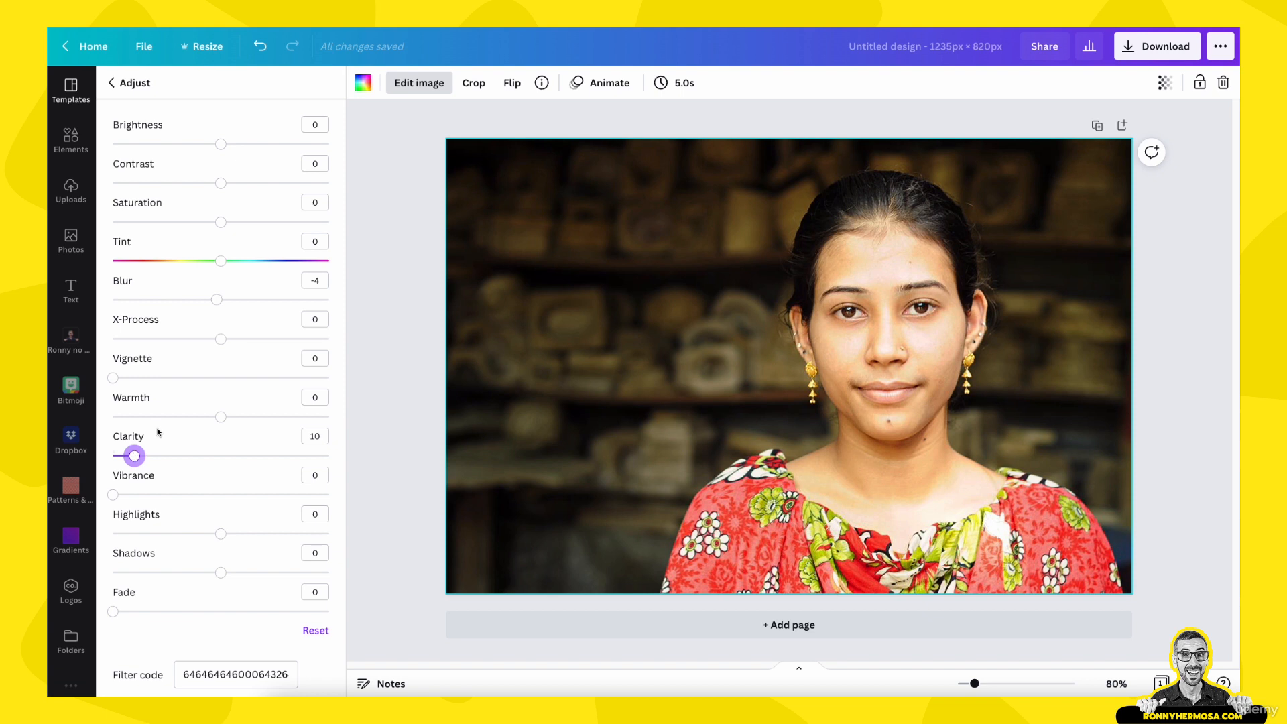
left_click_drag(114, 495, 89, 503)
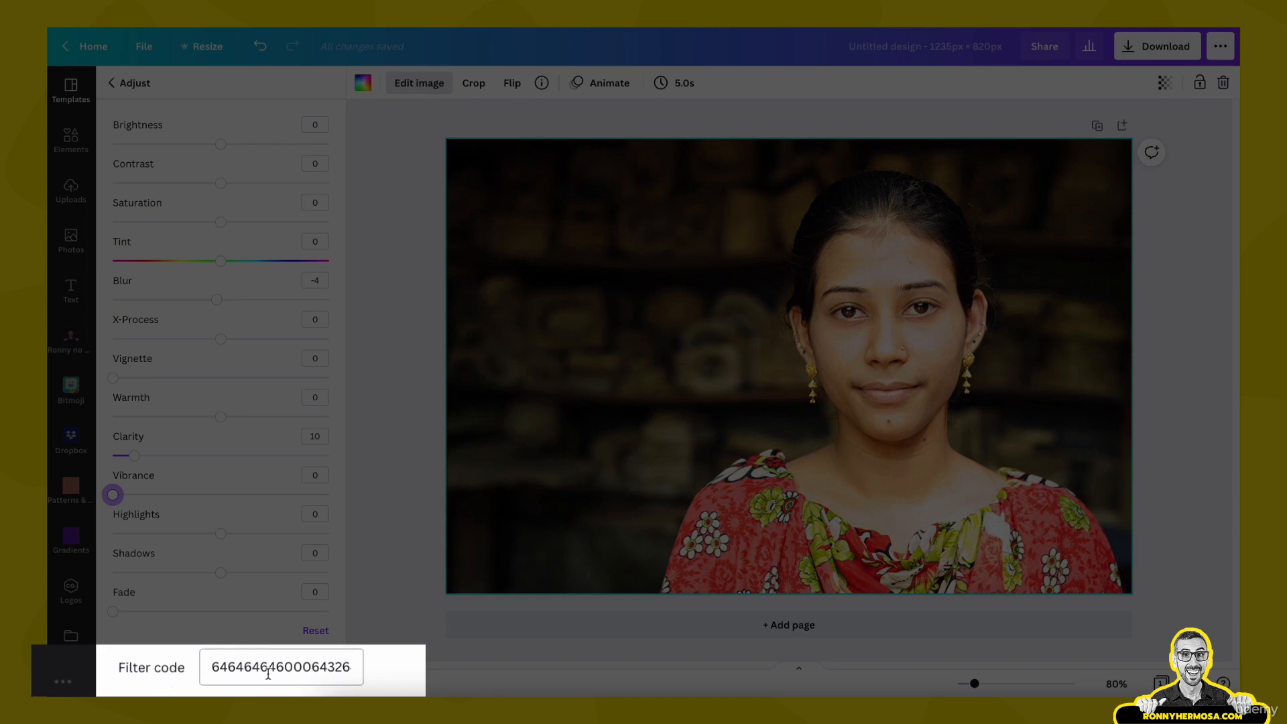
Add a blank second page to the design and search the elements for "bangladesh lady"
double_click(225, 672)
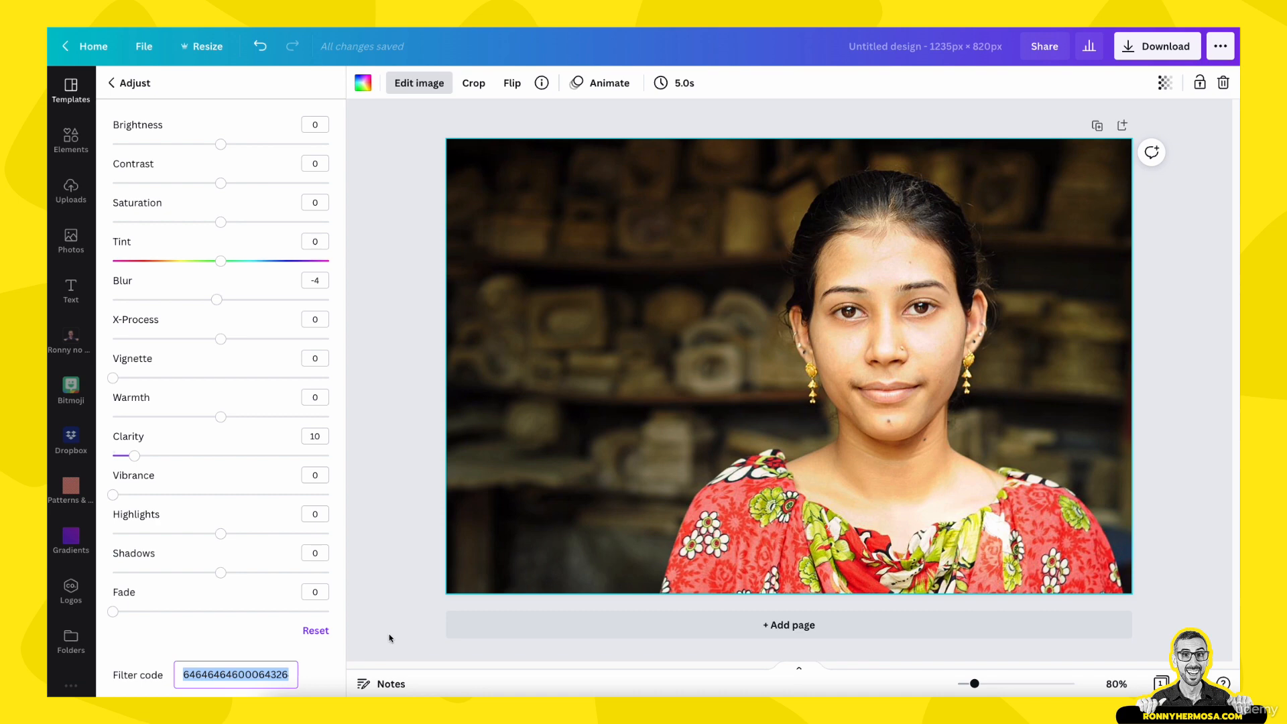
left_click(549, 623)
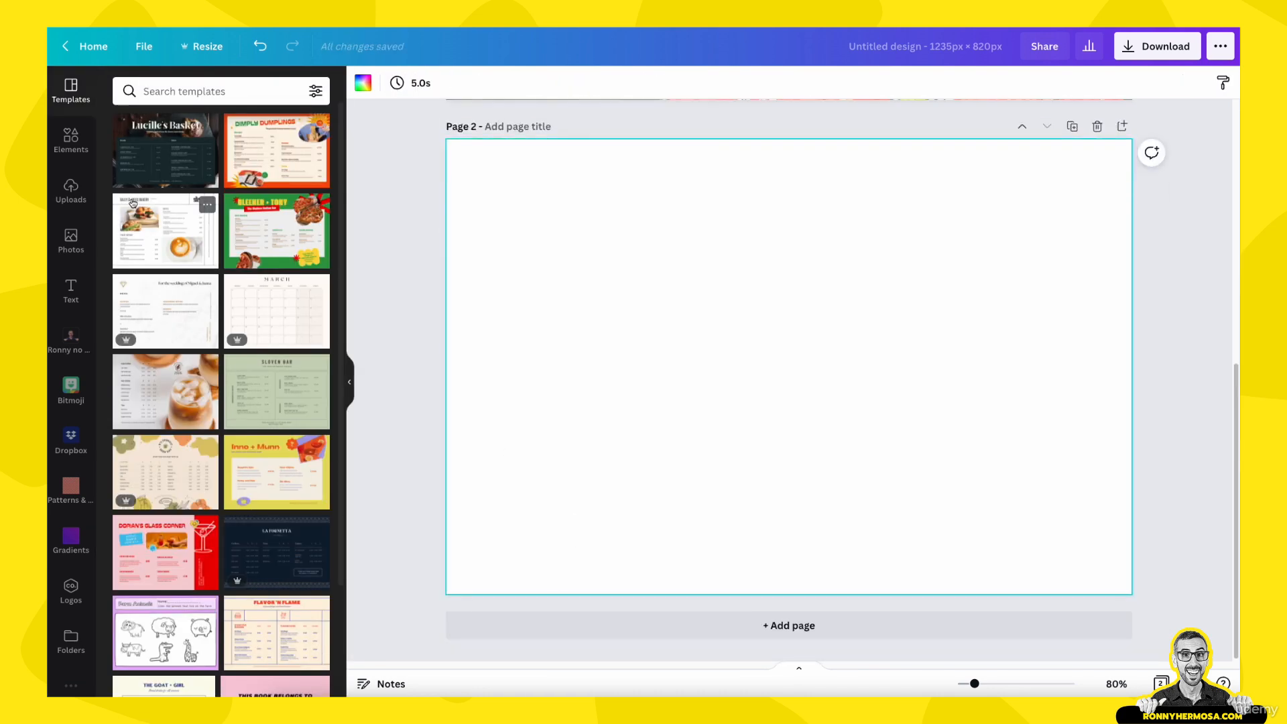
left_click(71, 143)
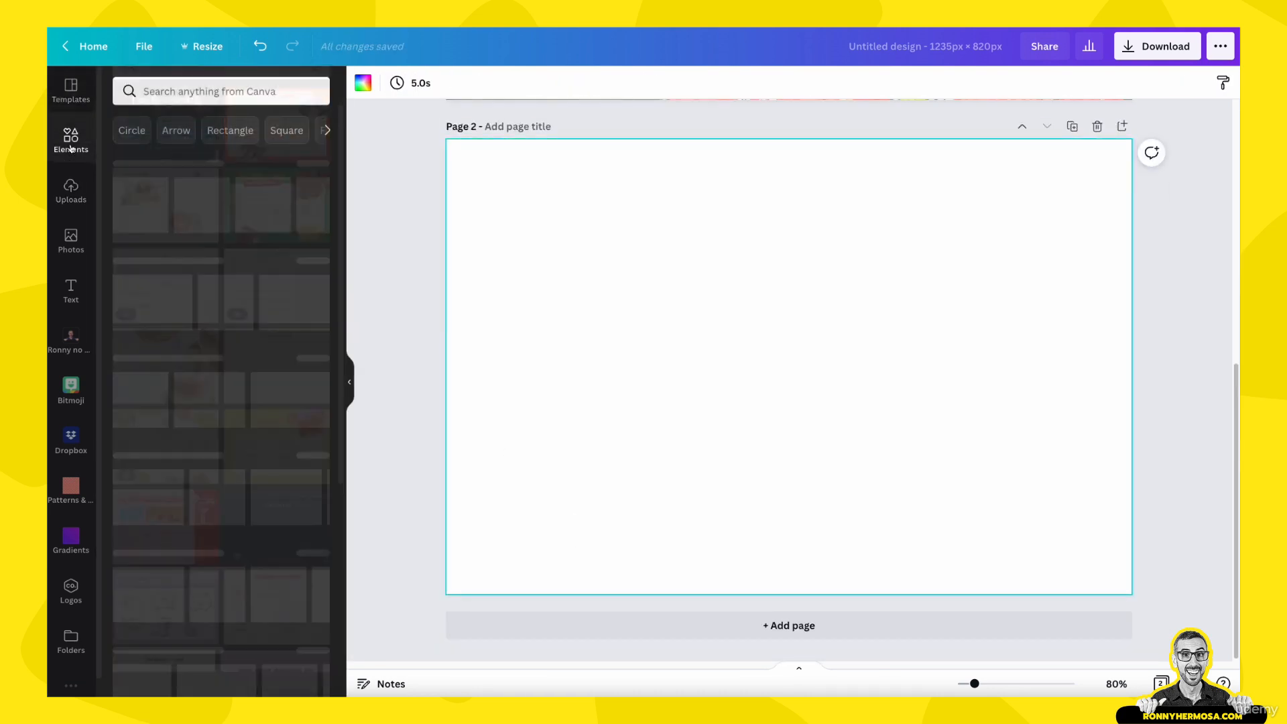
left_click(135, 98)
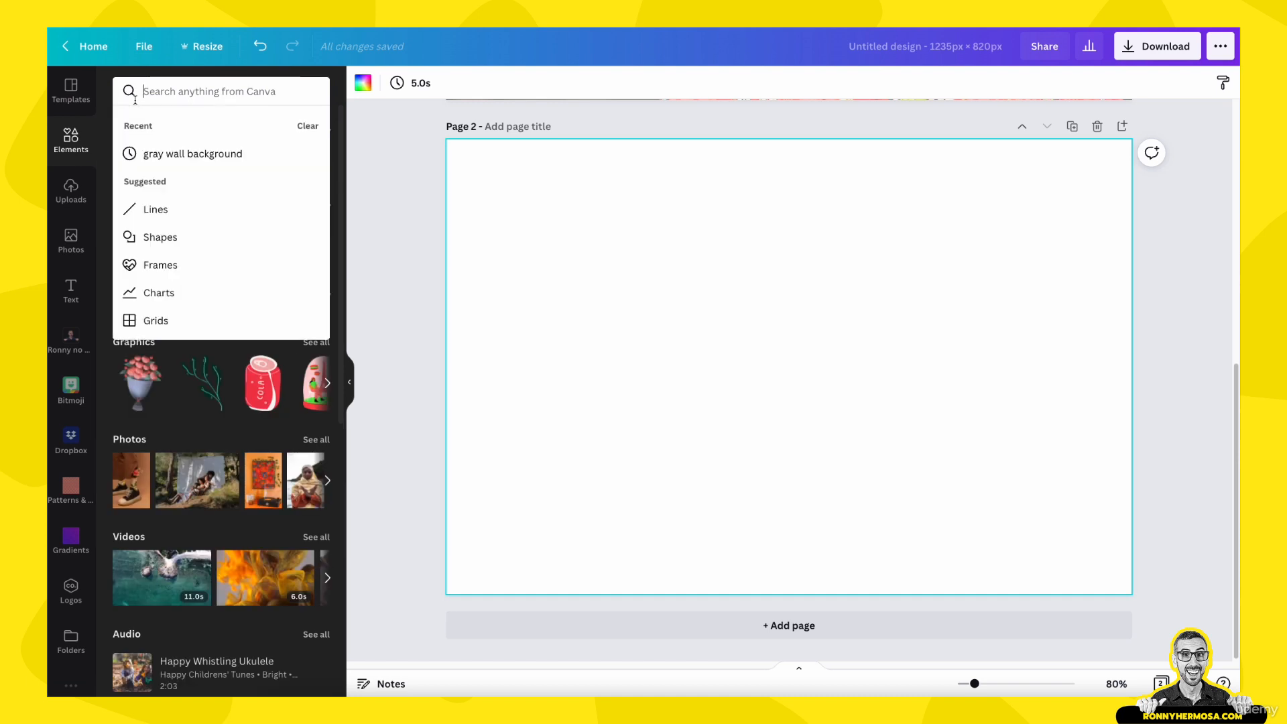
type("banglad")
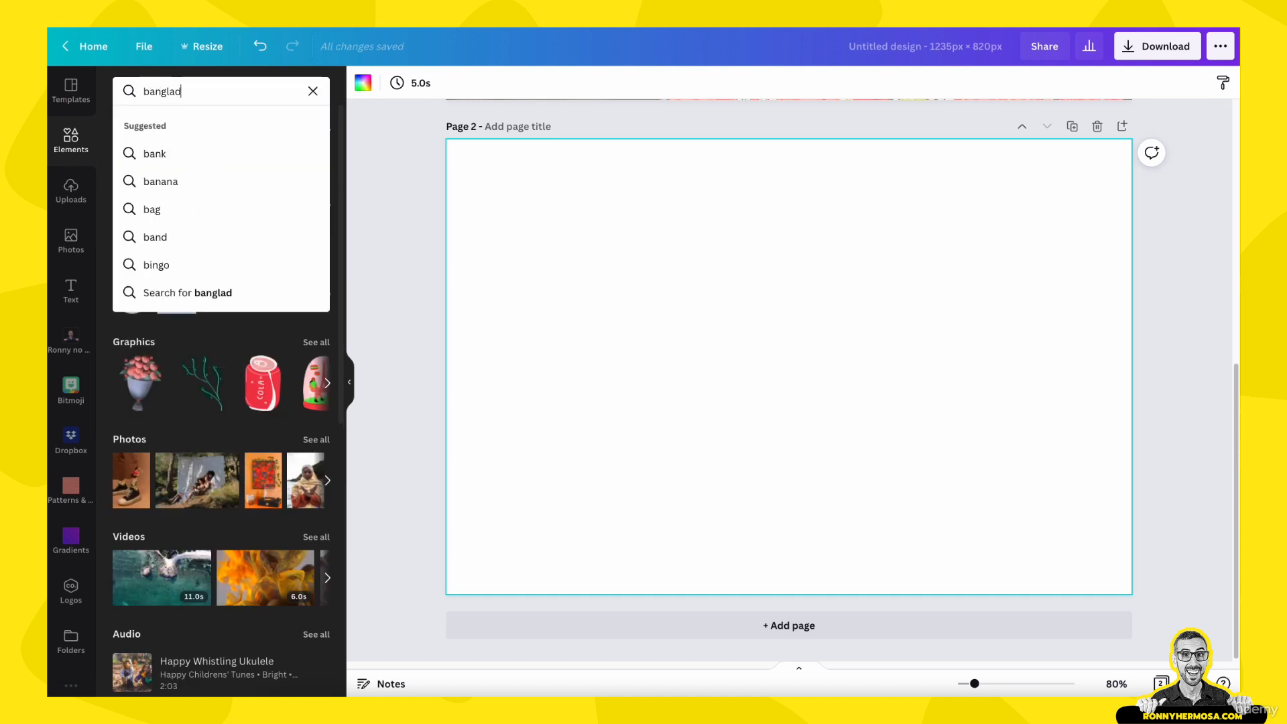
type("esh lady")
key("Return")
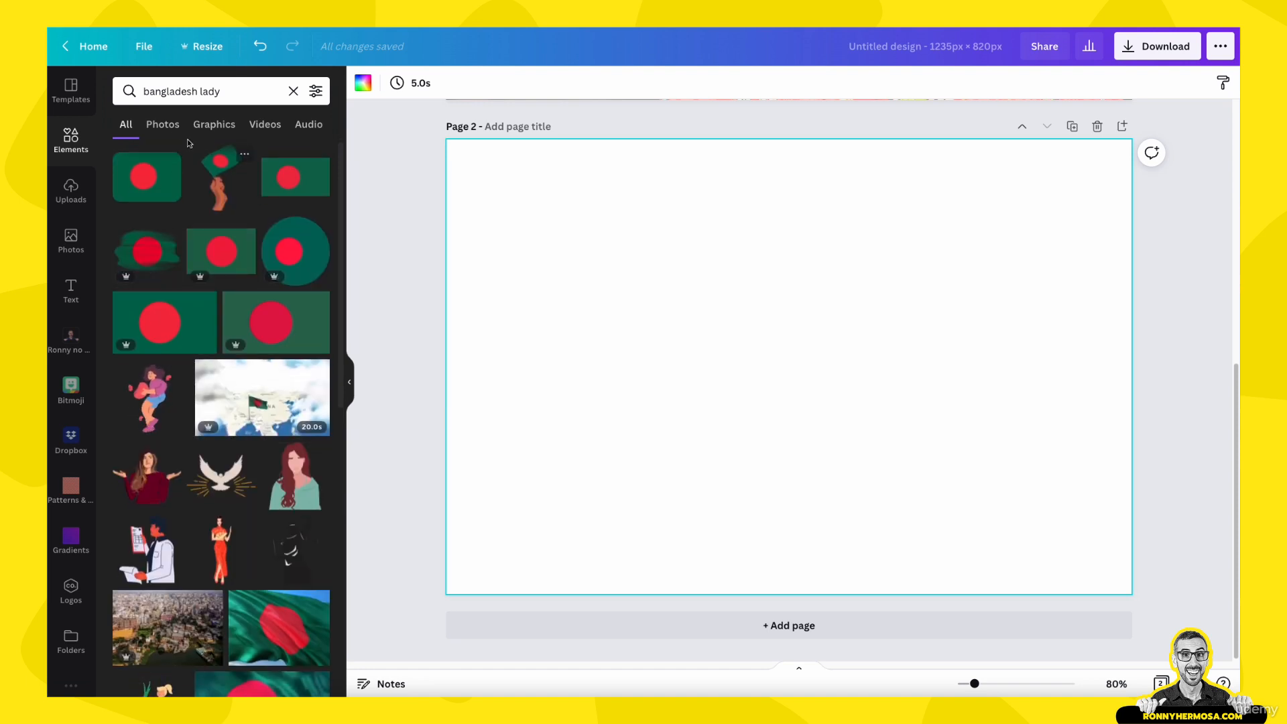
Browse the photo results and add the picture of the smiling dark-haired woman in a white top to page 2
left_click(164, 124)
scroll(222, 402, "down", 5)
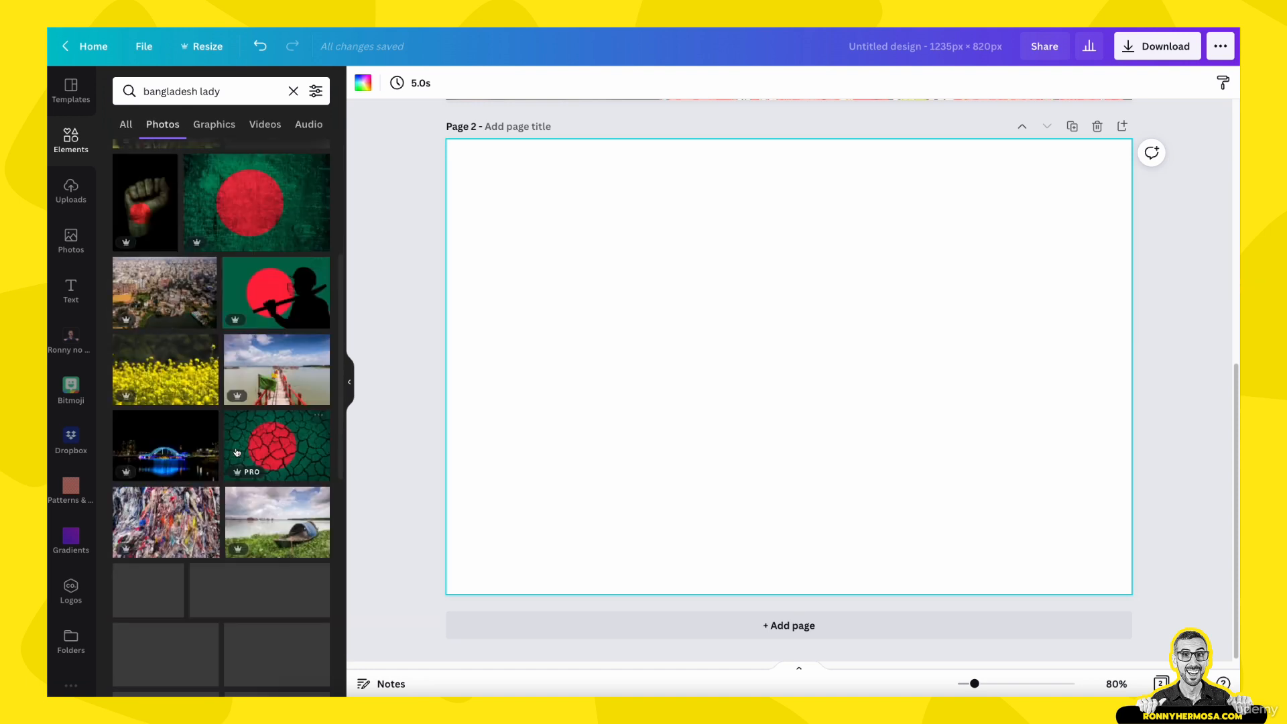
scroll(236, 451, "down", 10)
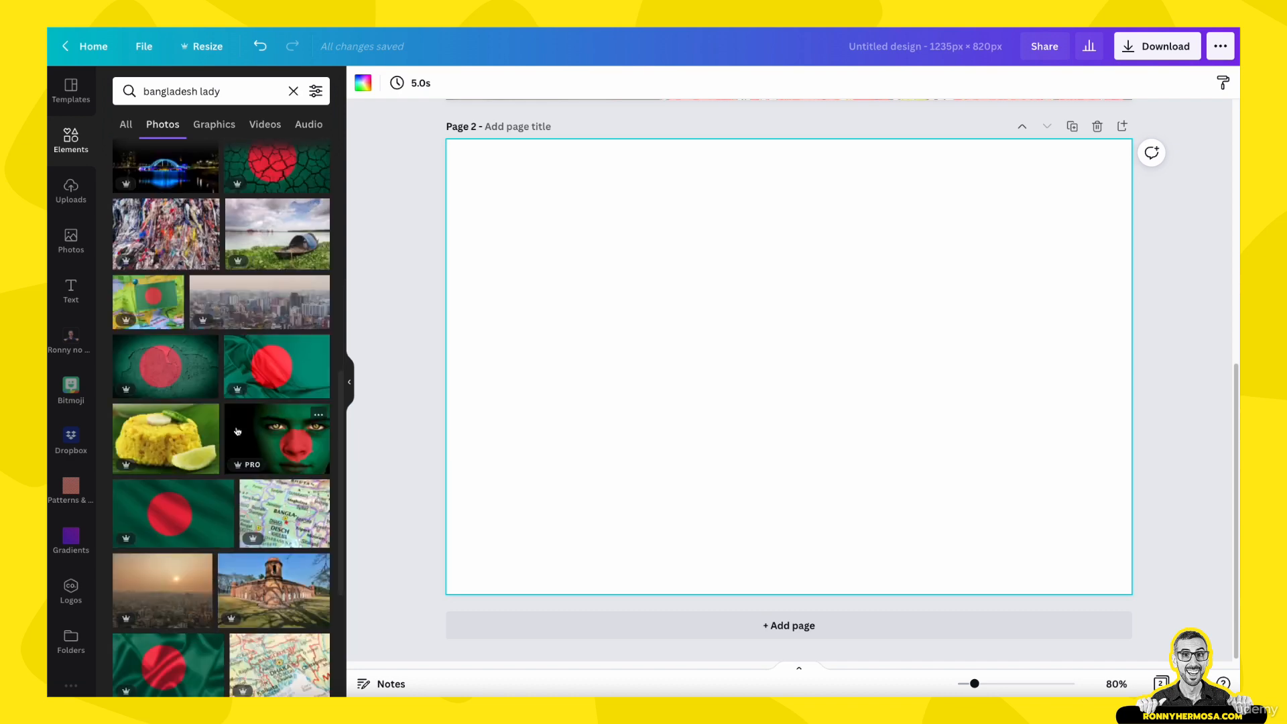
scroll(236, 430, "down", 10)
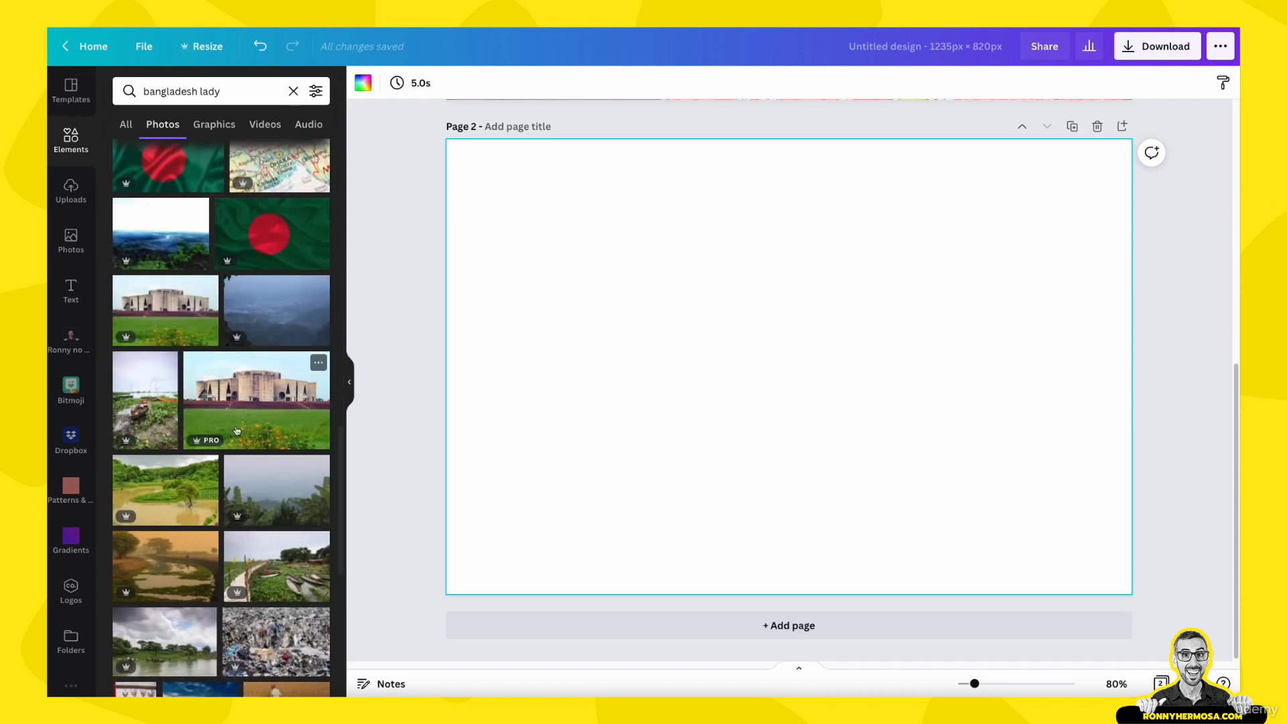
scroll(236, 430, "down", 5)
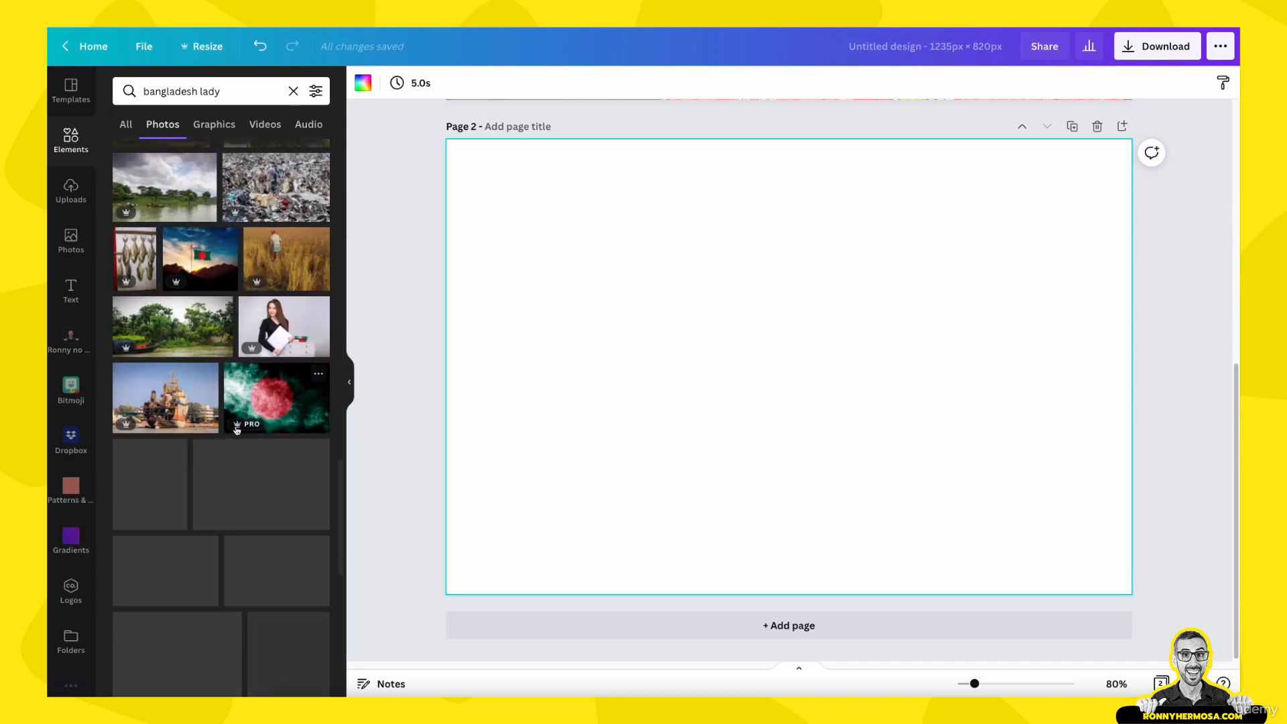
scroll(242, 416, "down", 8)
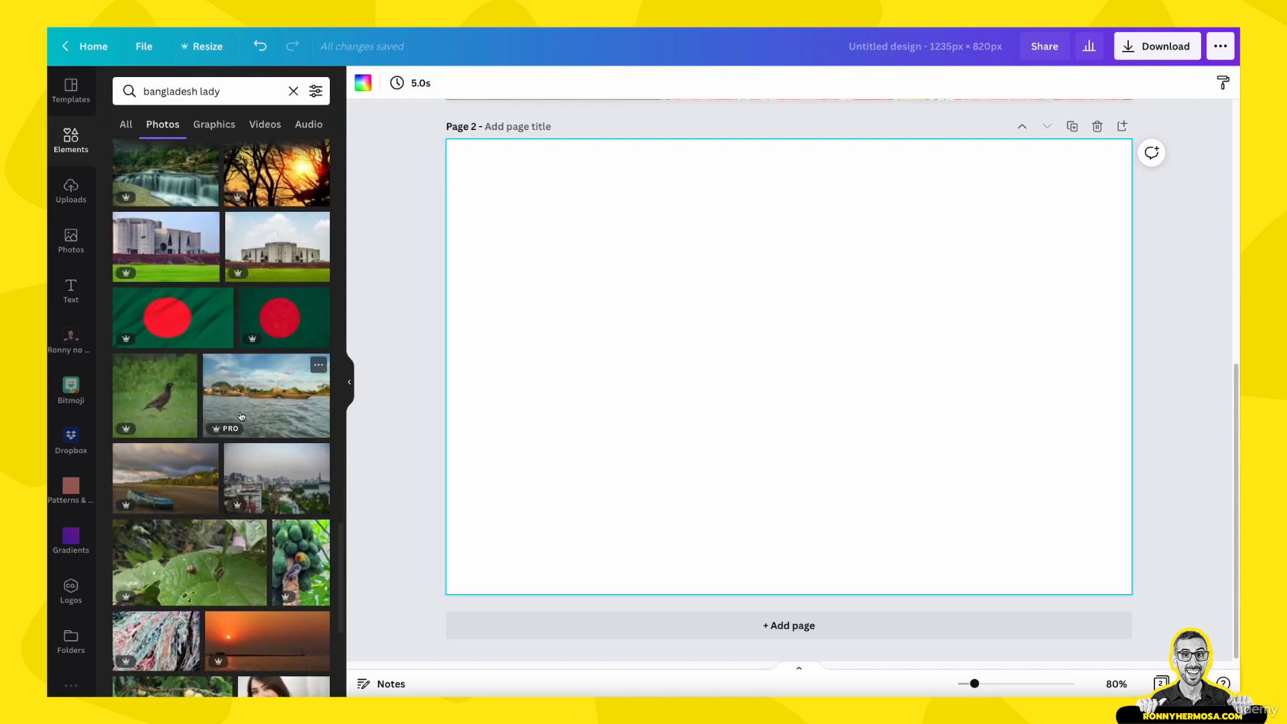
left_click(284, 285)
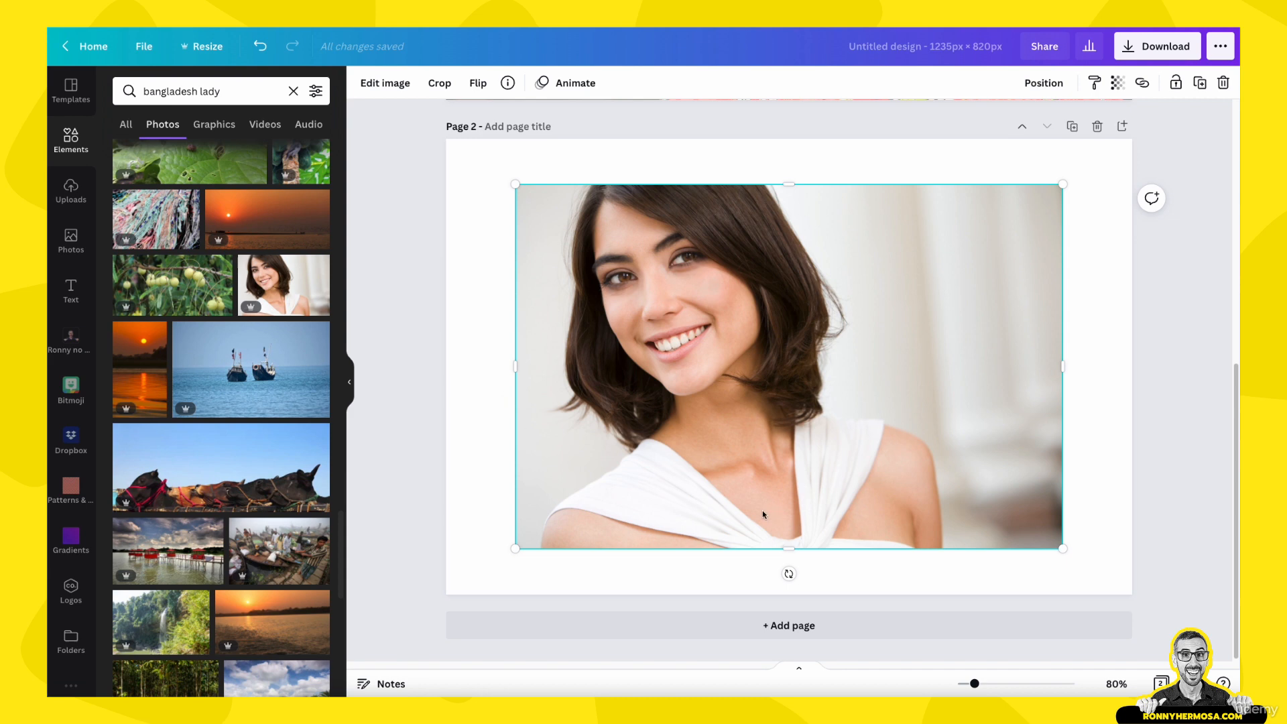
scroll(281, 409, "down", 3)
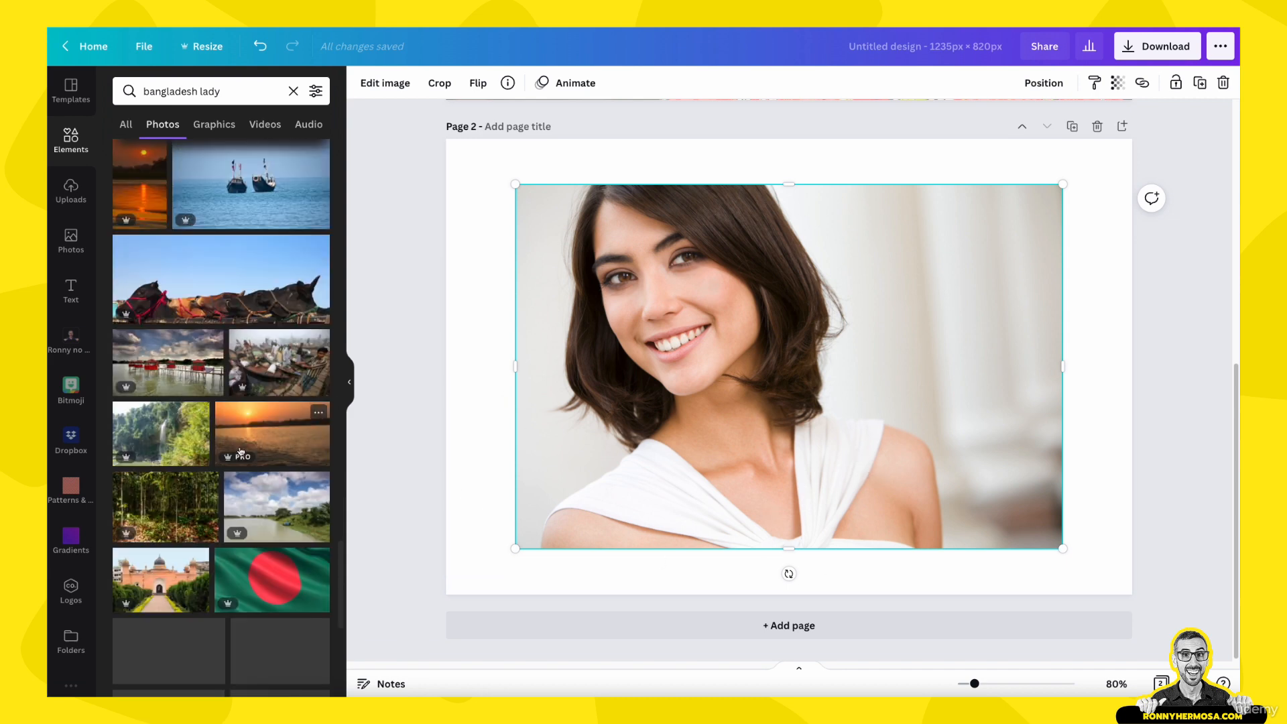
Copy the filter code from the Adjust settings of the portrait on page 1
scroll(440, 478, "up", 6)
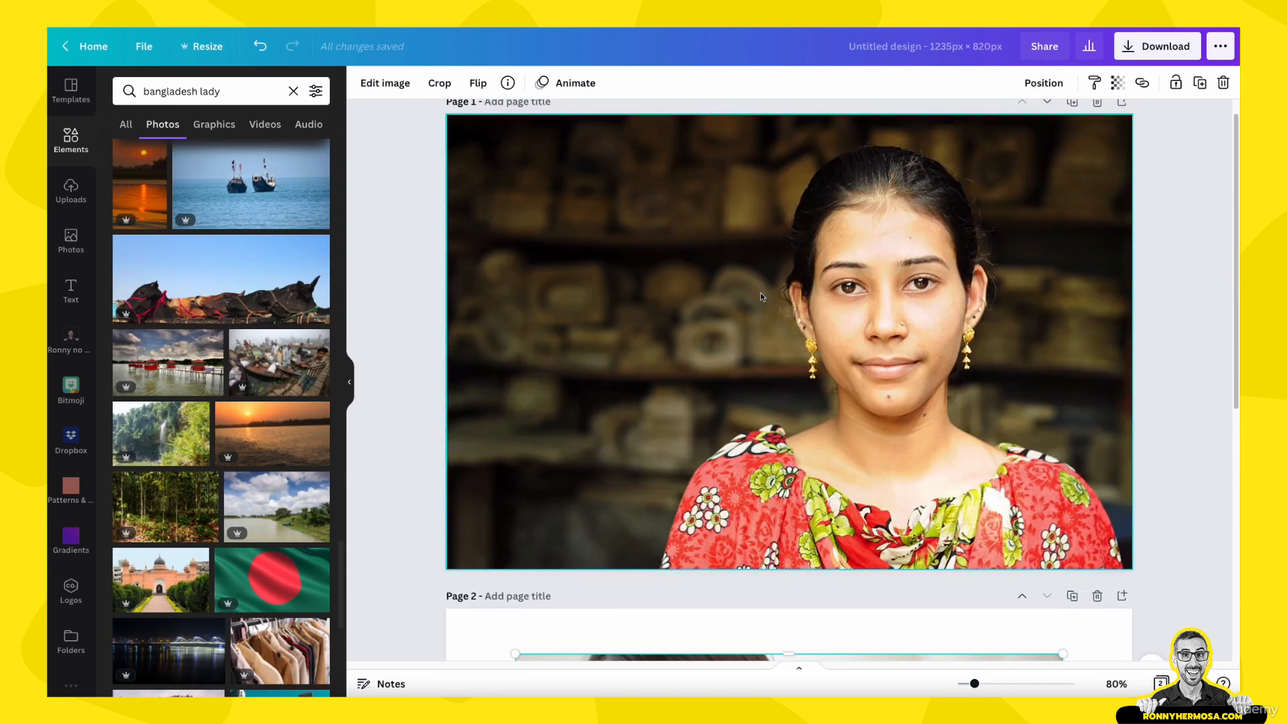
left_click(762, 297)
left_click(419, 83)
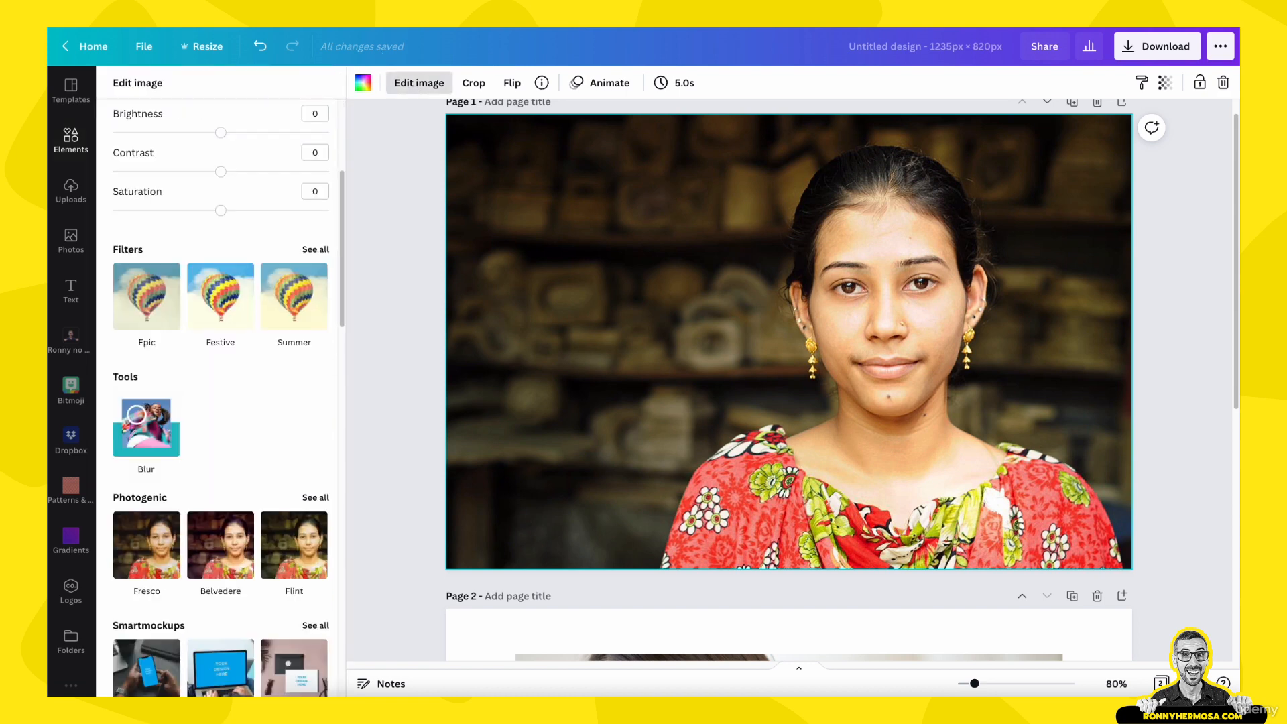
scroll(240, 504, "down", 1)
scroll(240, 504, "down", 8)
scroll(241, 497, "up", 12)
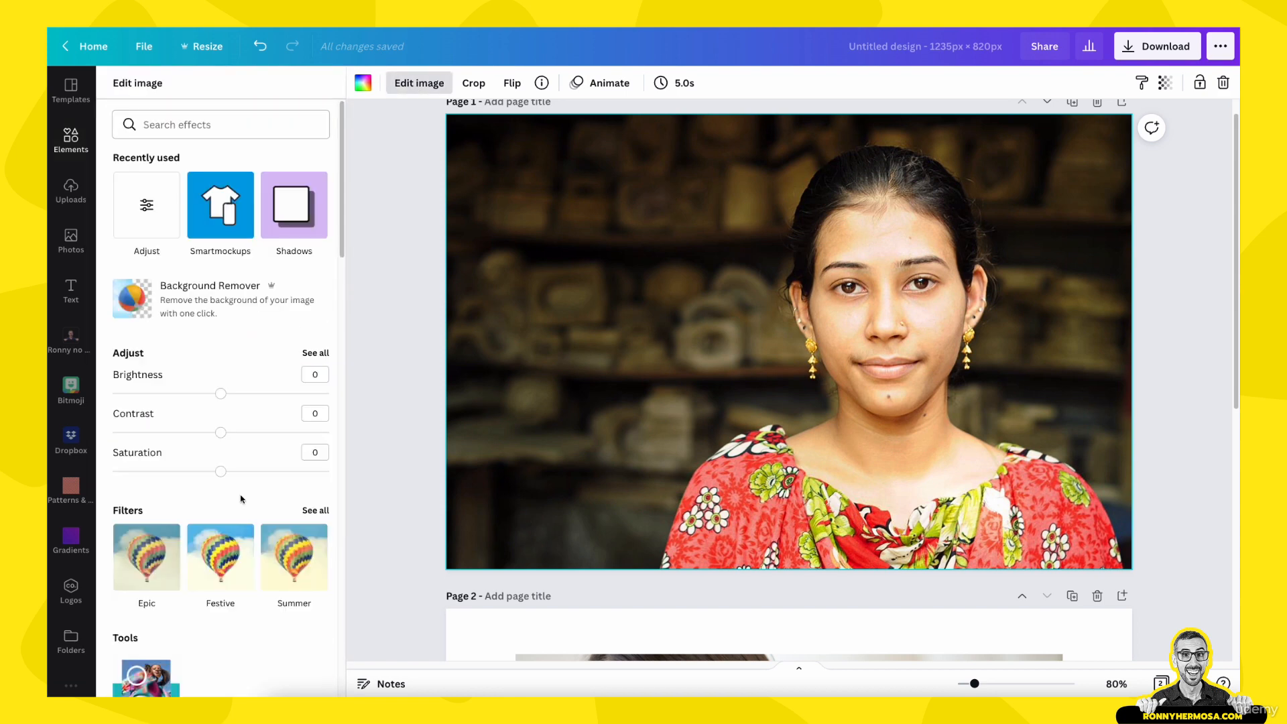
left_click(314, 353)
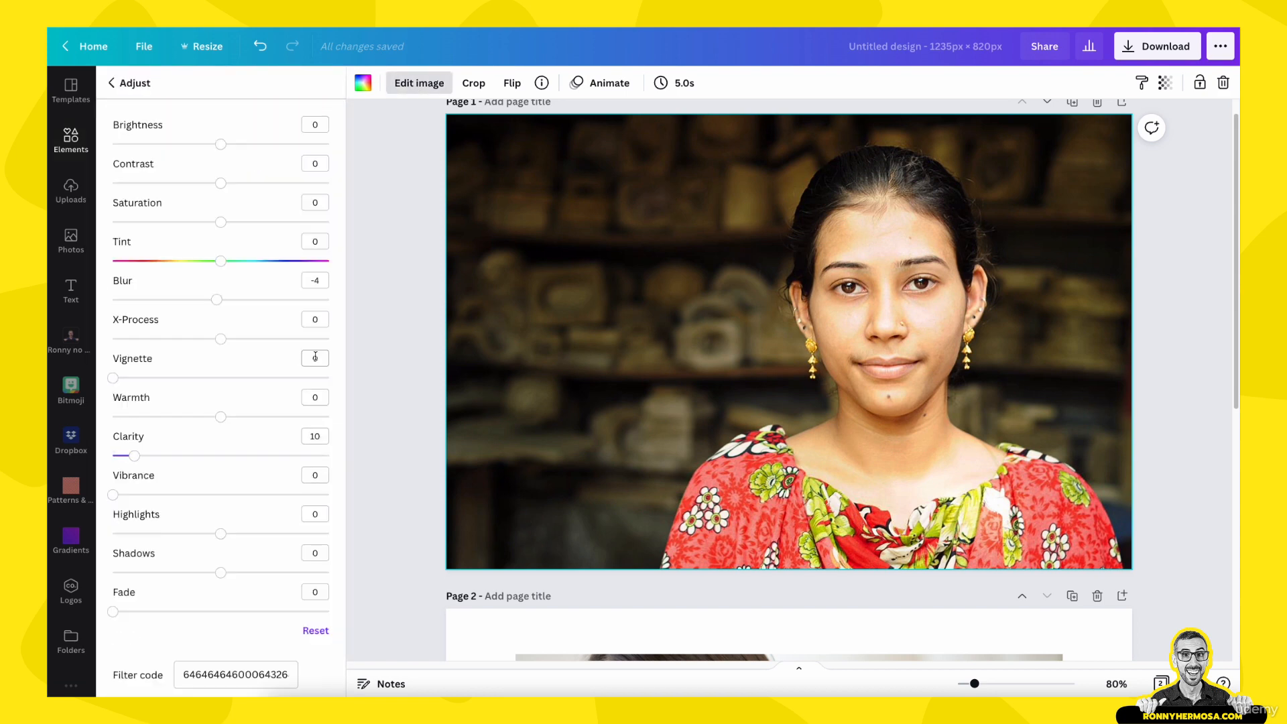
left_click(236, 675)
double_click(236, 675)
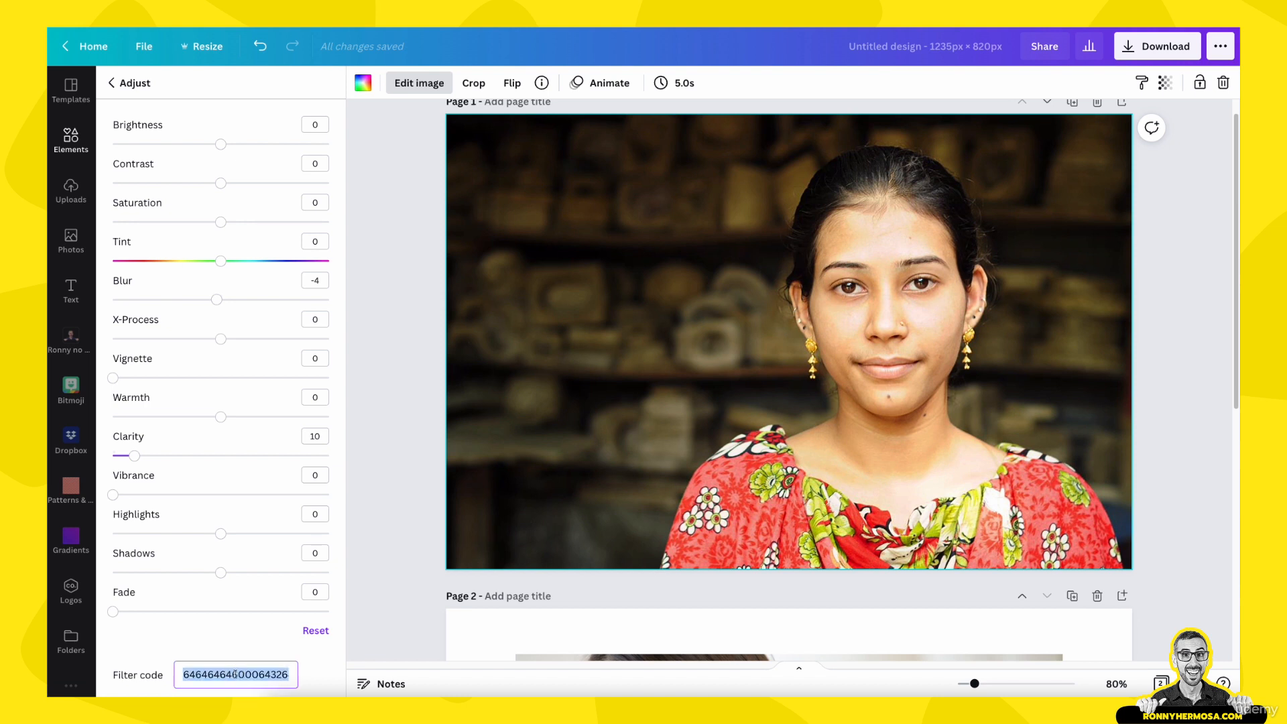
key("super+c")
Replace the filter code in the Adjust settings of the page 2 photo with the copied one and reselect the photo
scroll(386, 612, "down", 5)
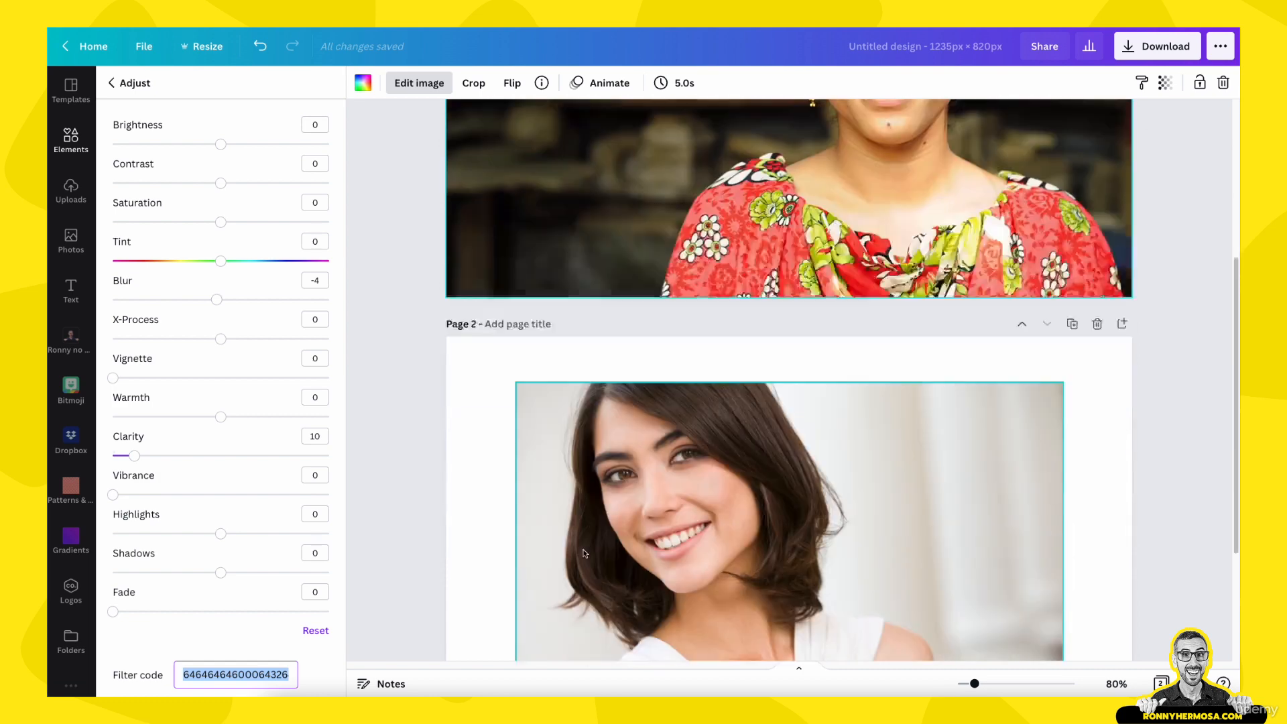
left_click(700, 469)
scroll(700, 474, "down", 3)
left_click(711, 417)
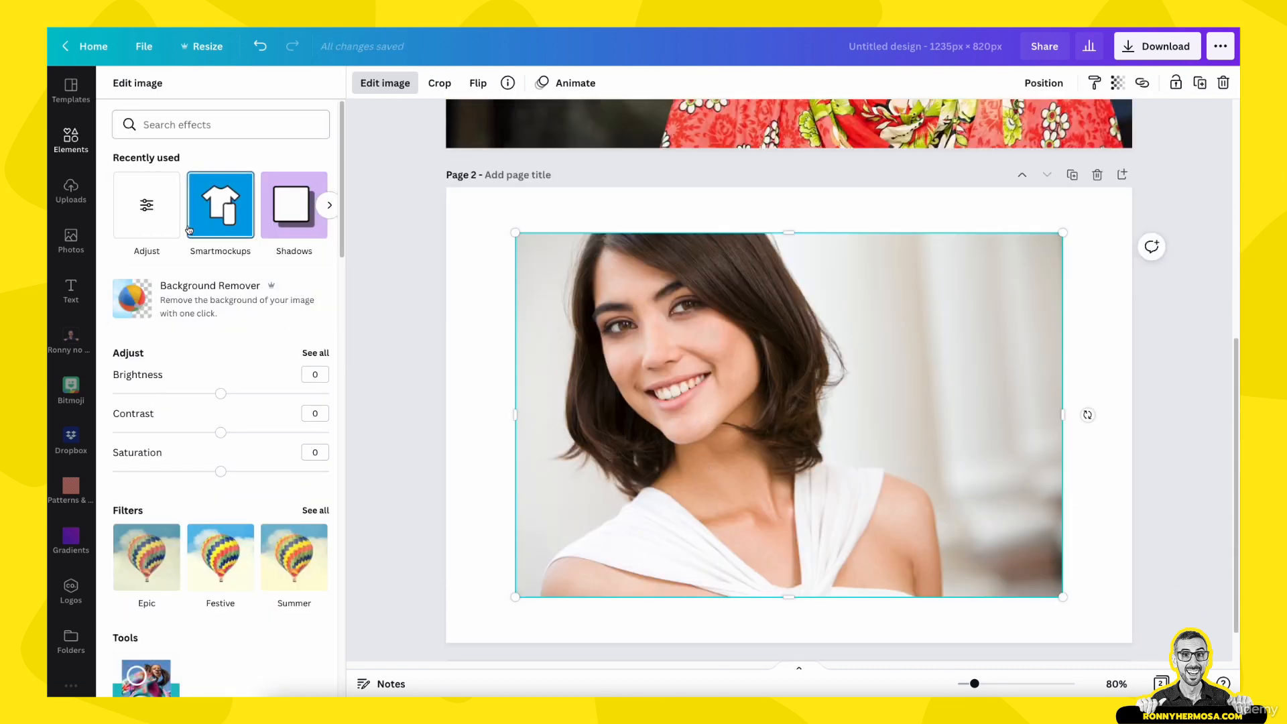
left_click(148, 213)
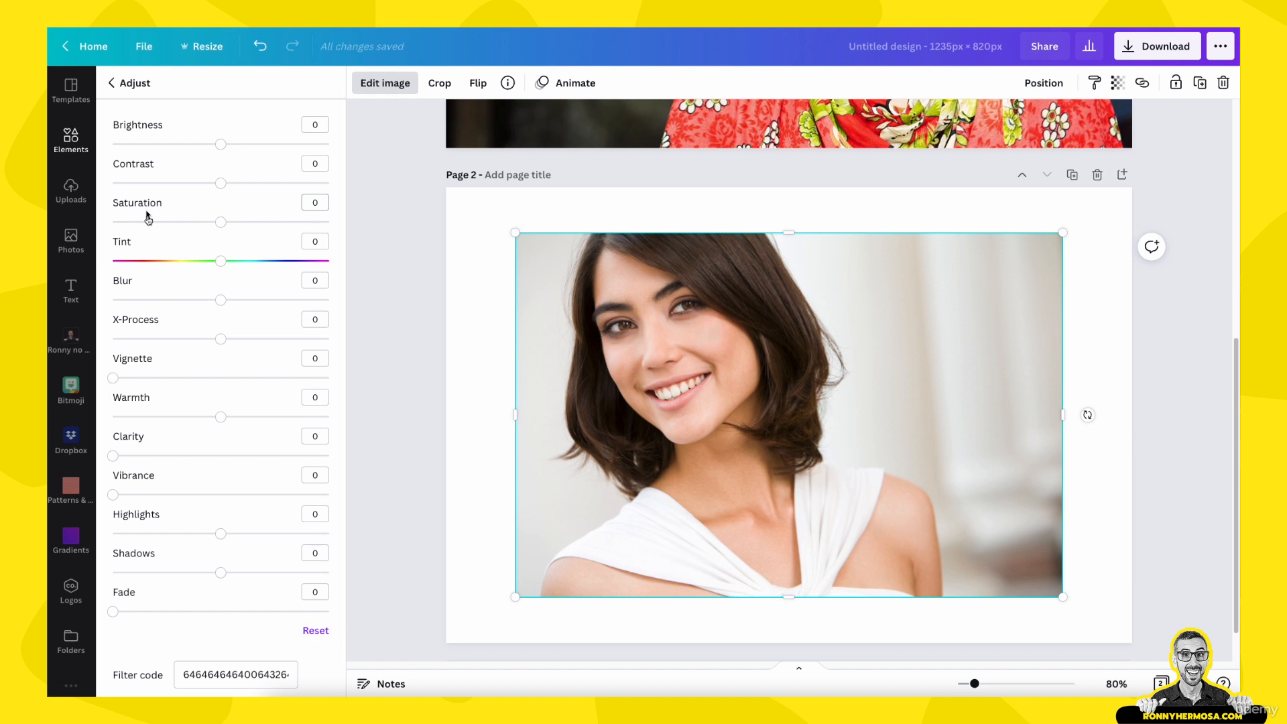
left_click(248, 673)
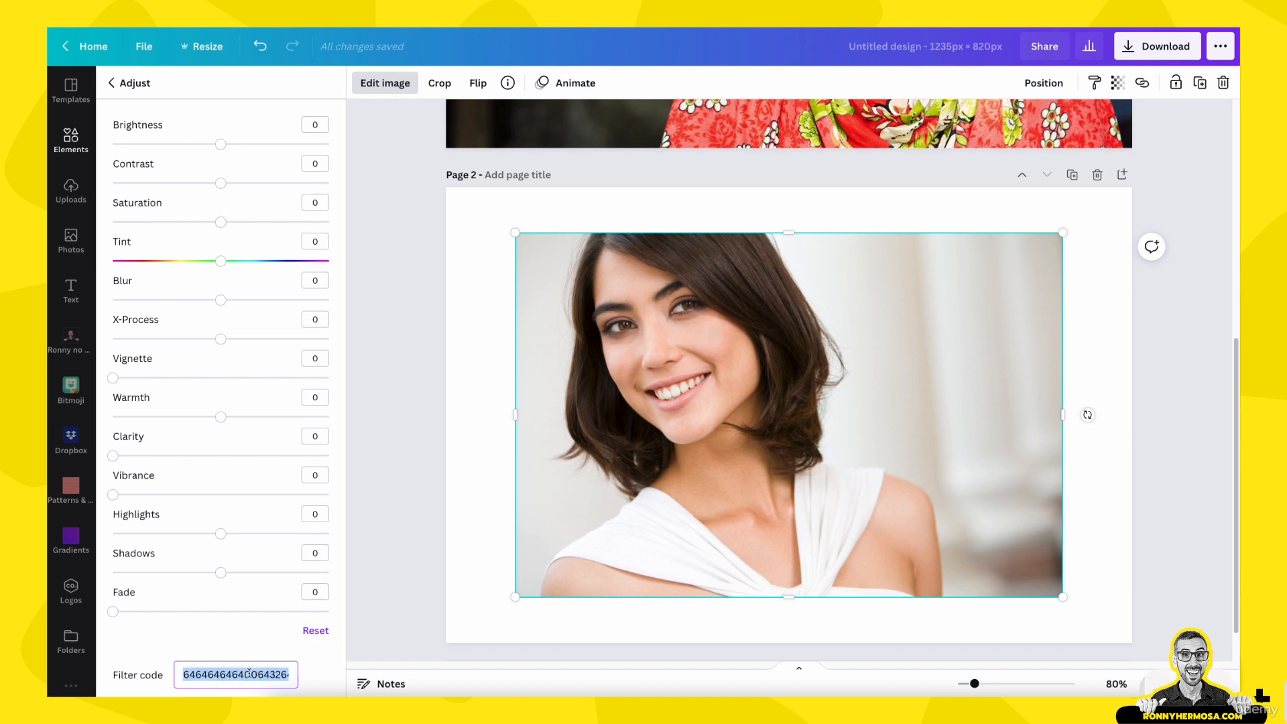
key("ctrl+v")
left_click(451, 526)
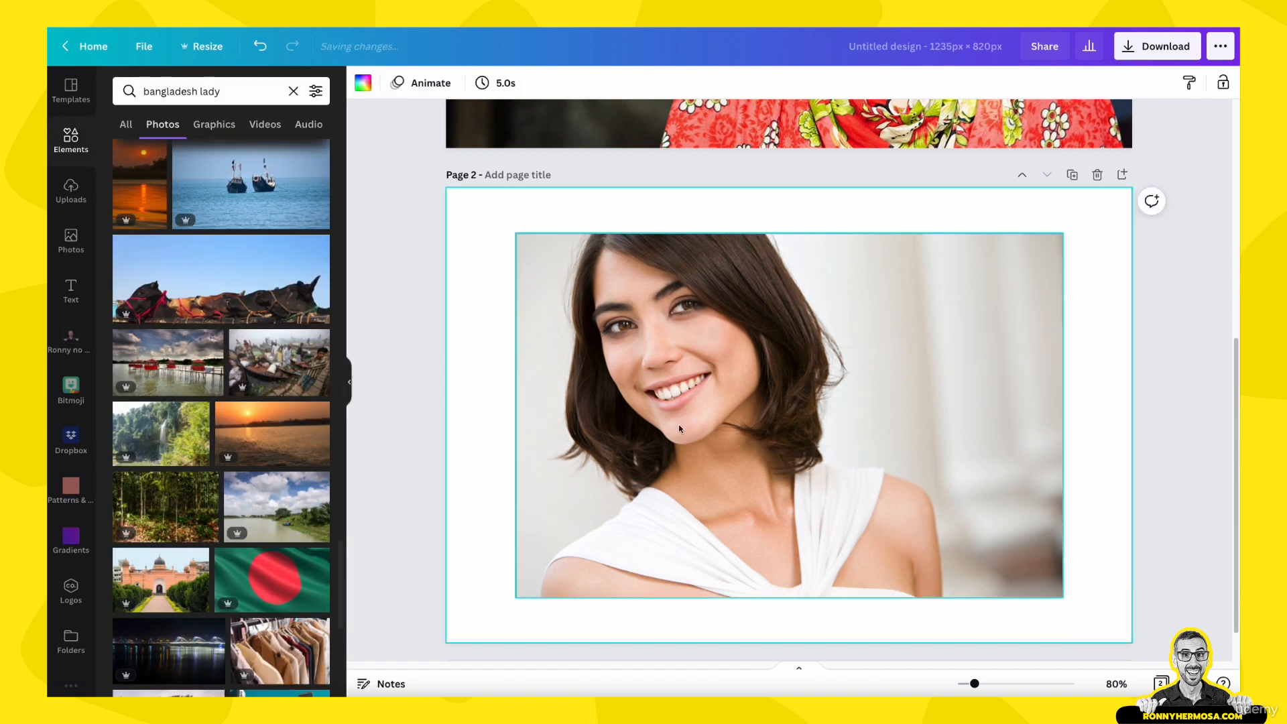
left_click(711, 405)
scroll(902, 323, "up", 1)
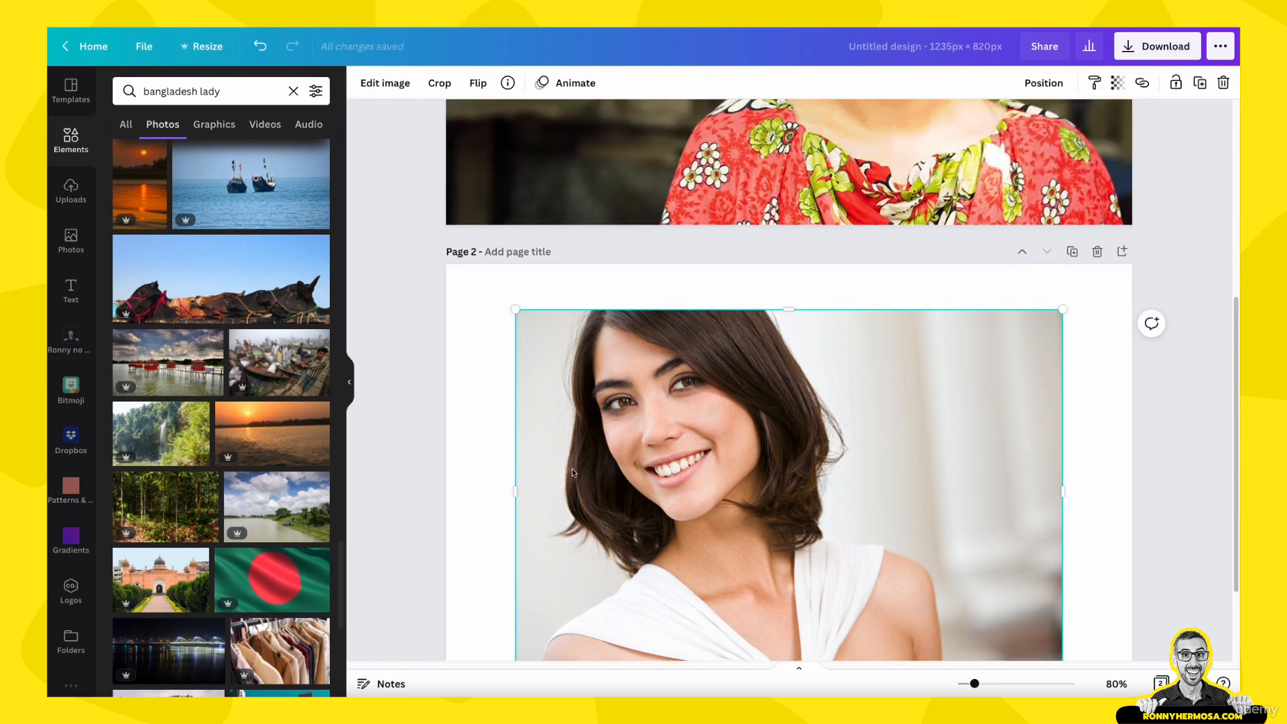
Set the page 1 portrait's saturation to -100 in the Adjust settings and select its filter code for copying
scroll(713, 376, "up", 3)
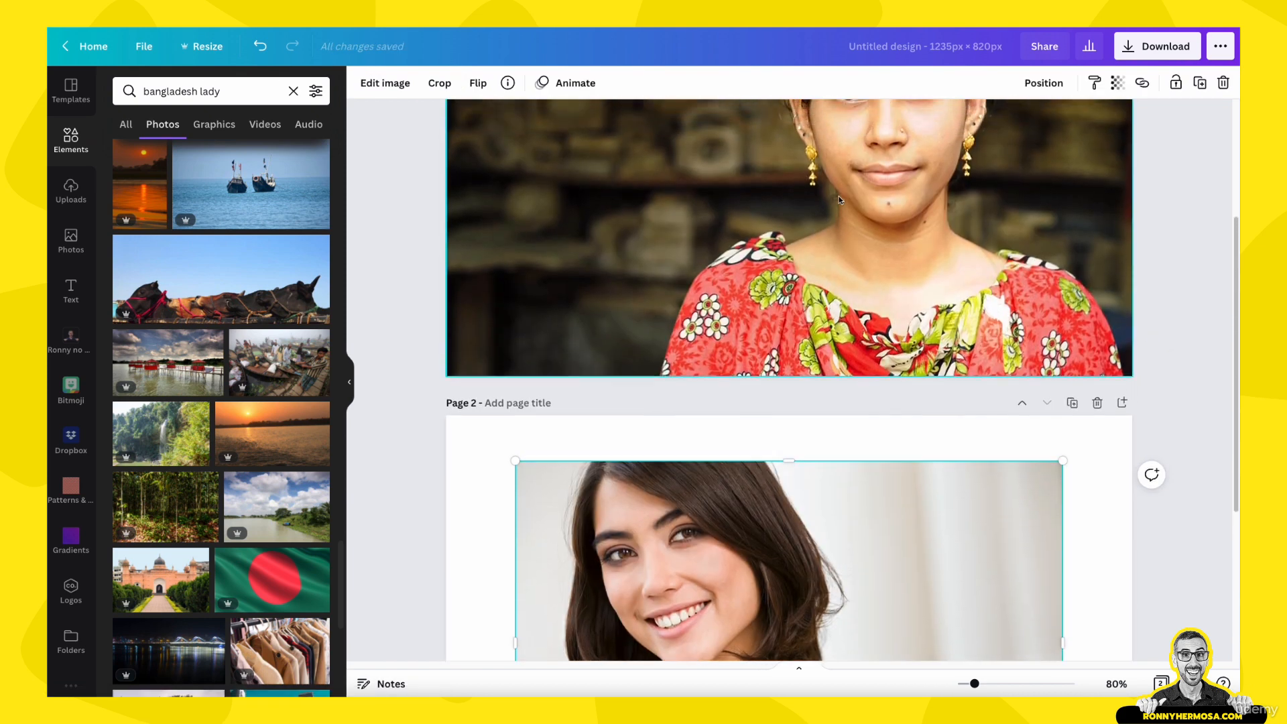
left_click(834, 220)
scroll(626, 175, "up", 3)
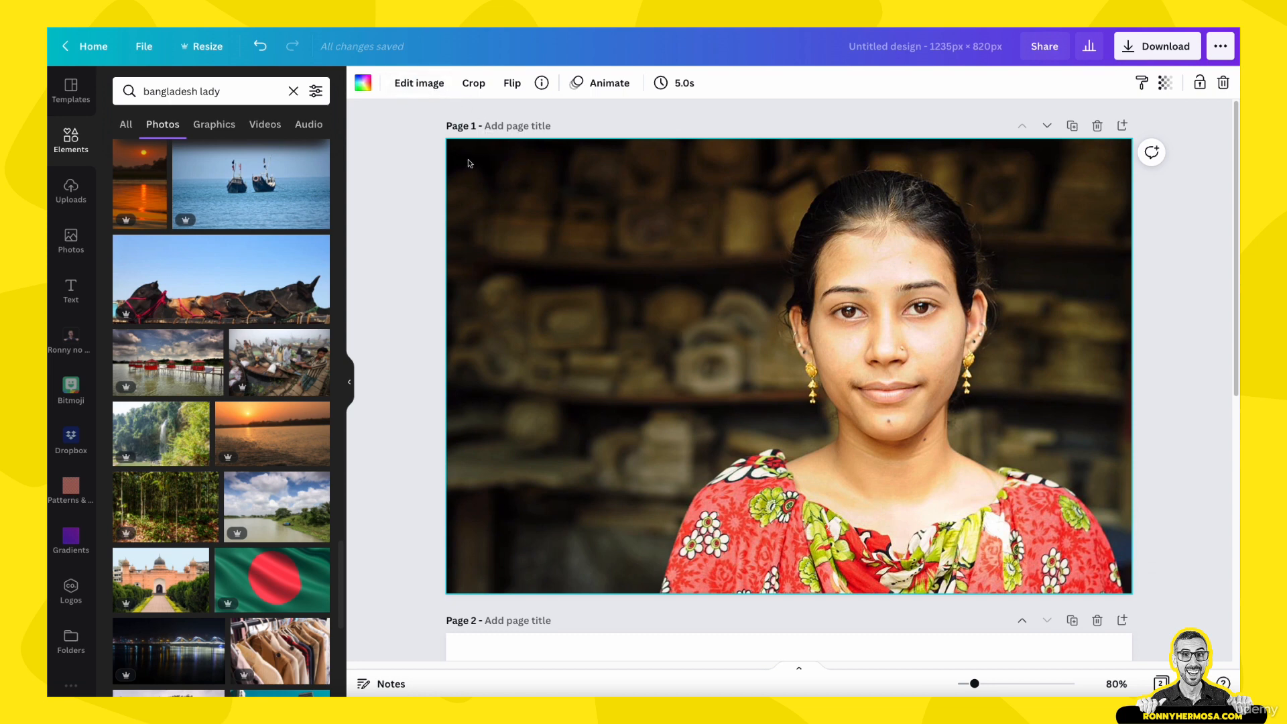
left_click(423, 83)
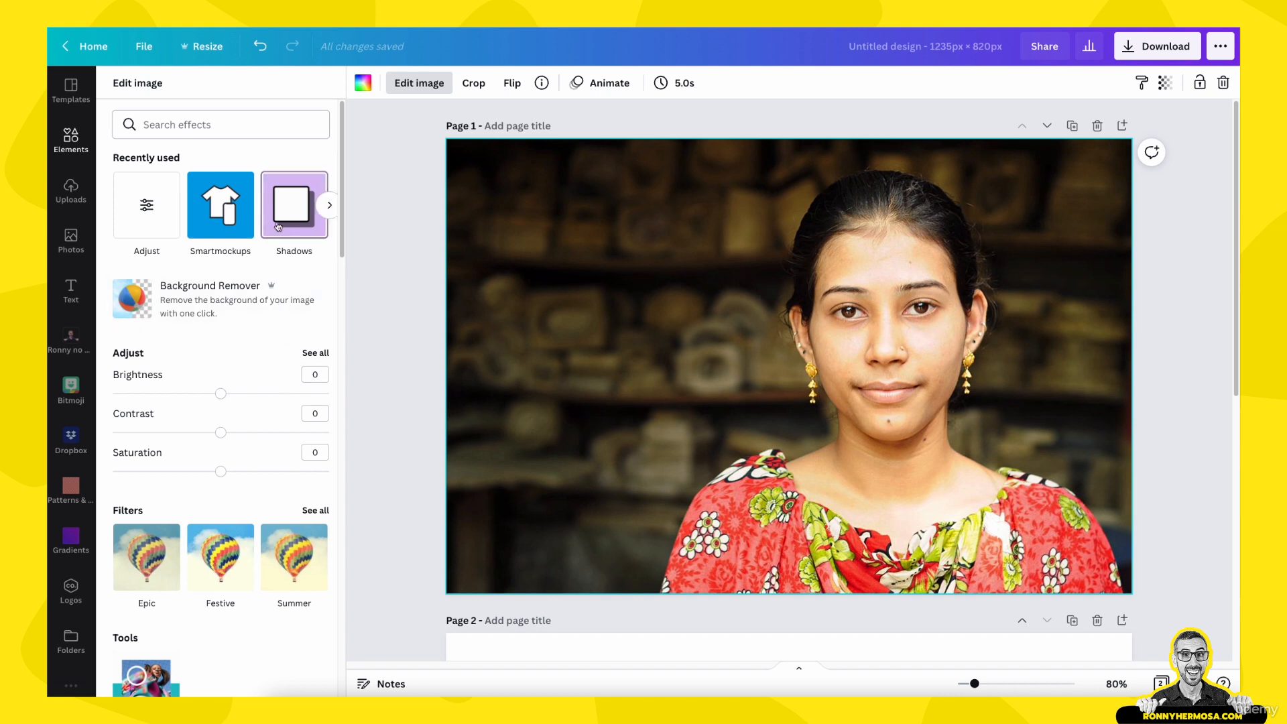
left_click(148, 205)
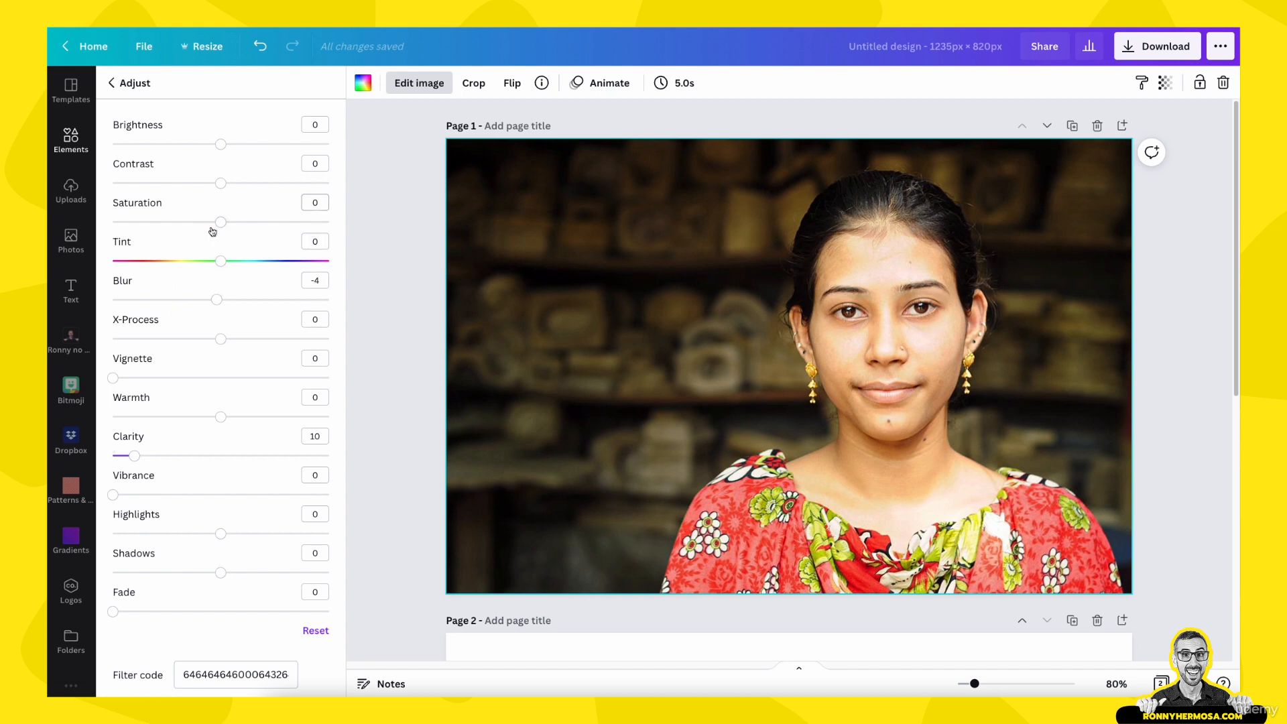
left_click_drag(220, 222, 95, 221)
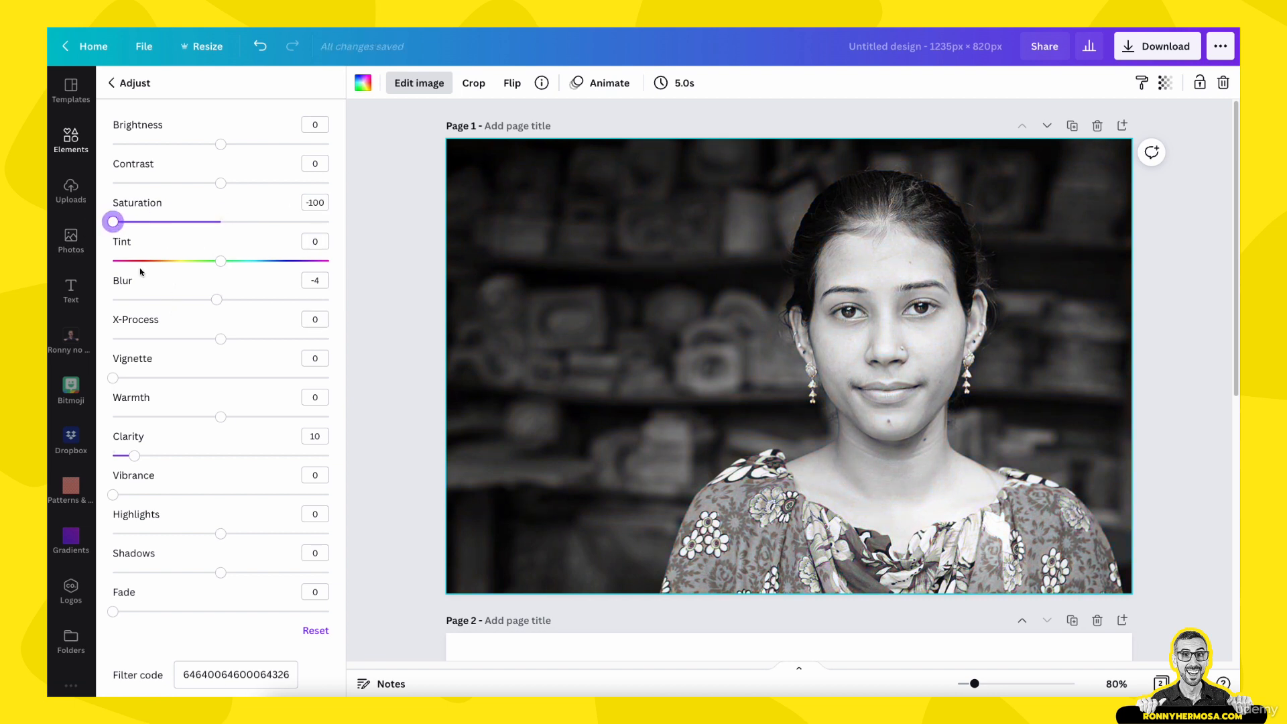
left_click(210, 676)
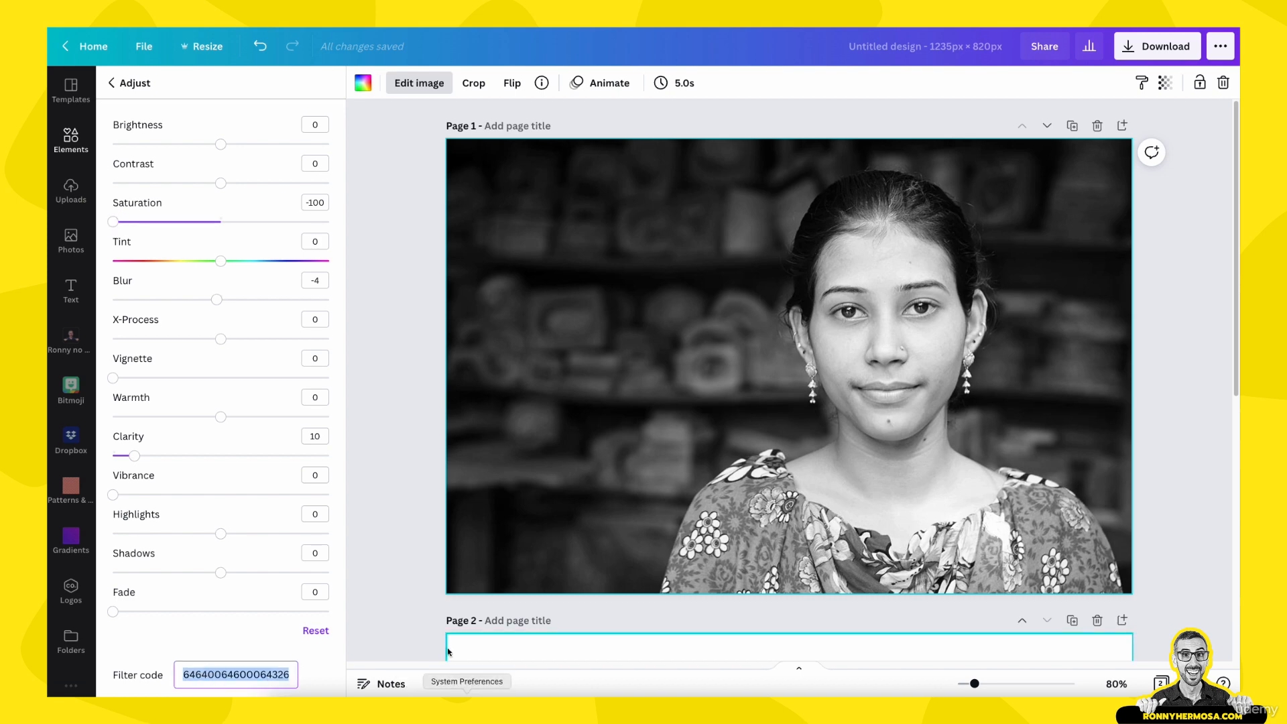
Replace the page 2 photo's filter code in its Adjust settings with the code copied from the page 1 portrait
left_click(423, 610)
scroll(427, 627, "down", 4)
left_click(973, 496)
scroll(973, 500, "down", 3)
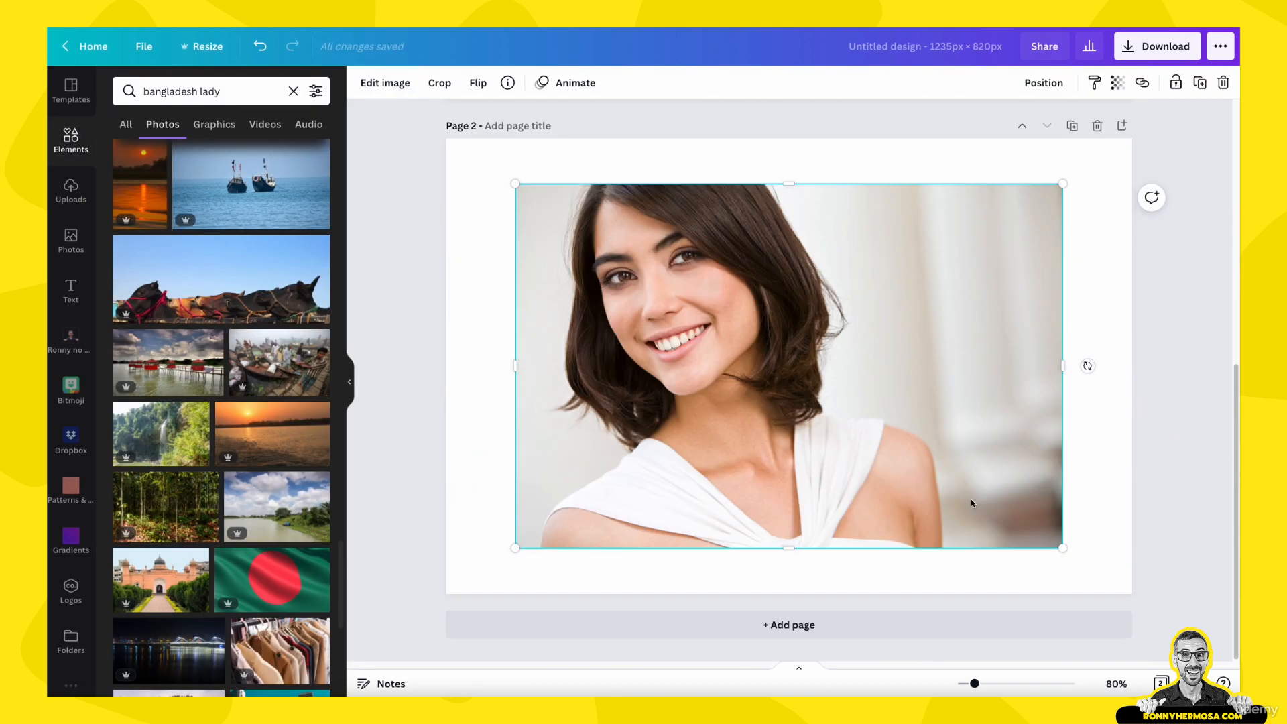
left_click(384, 83)
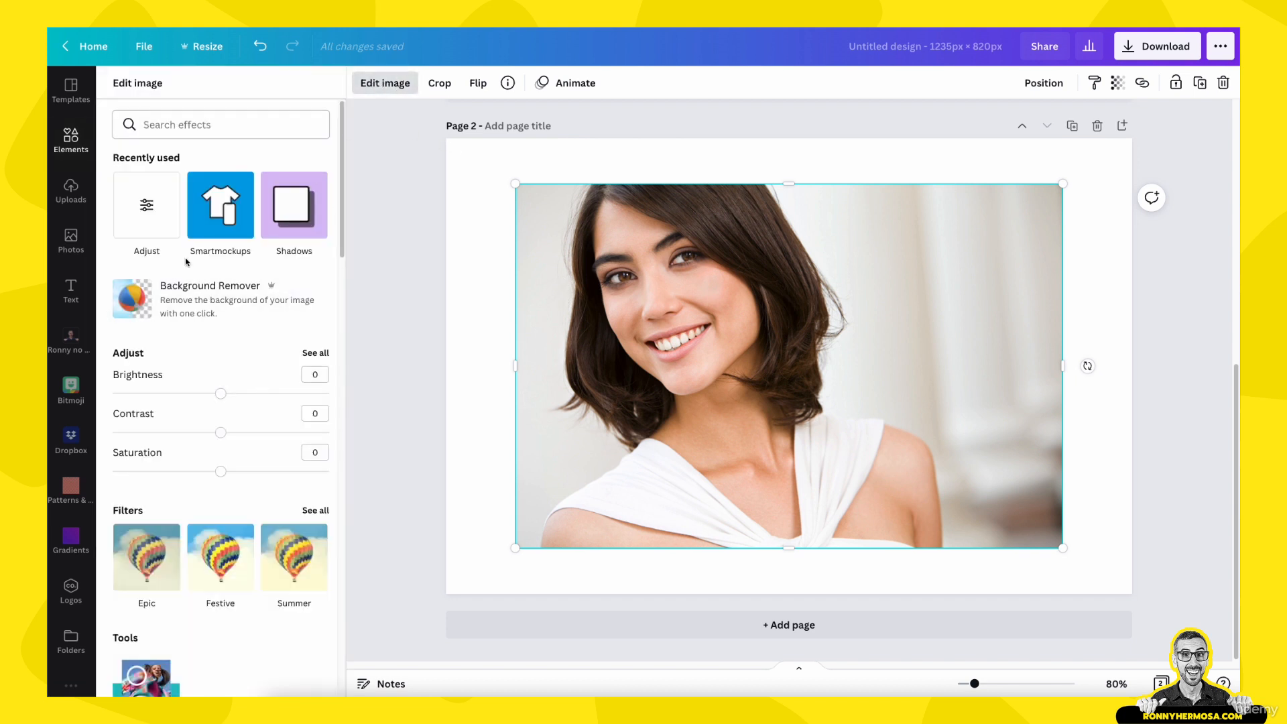
left_click(146, 208)
left_click(222, 667)
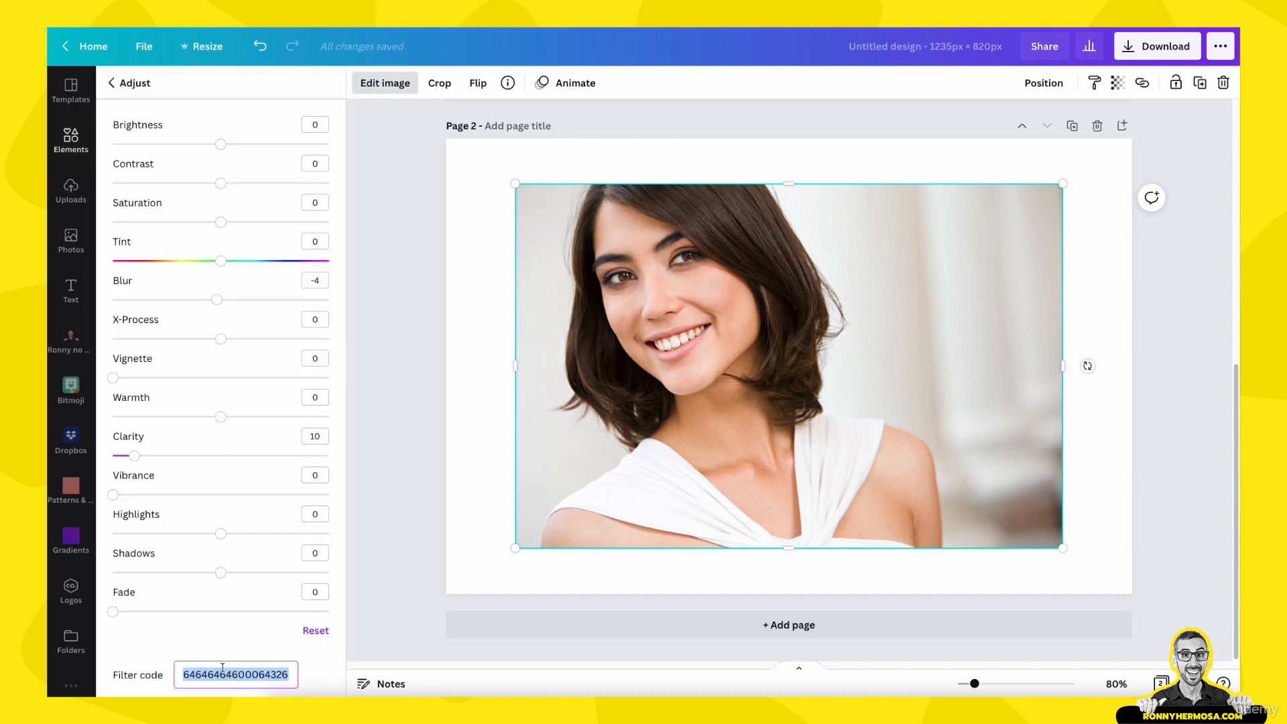
key("ctrl+v")
left_click(414, 472)
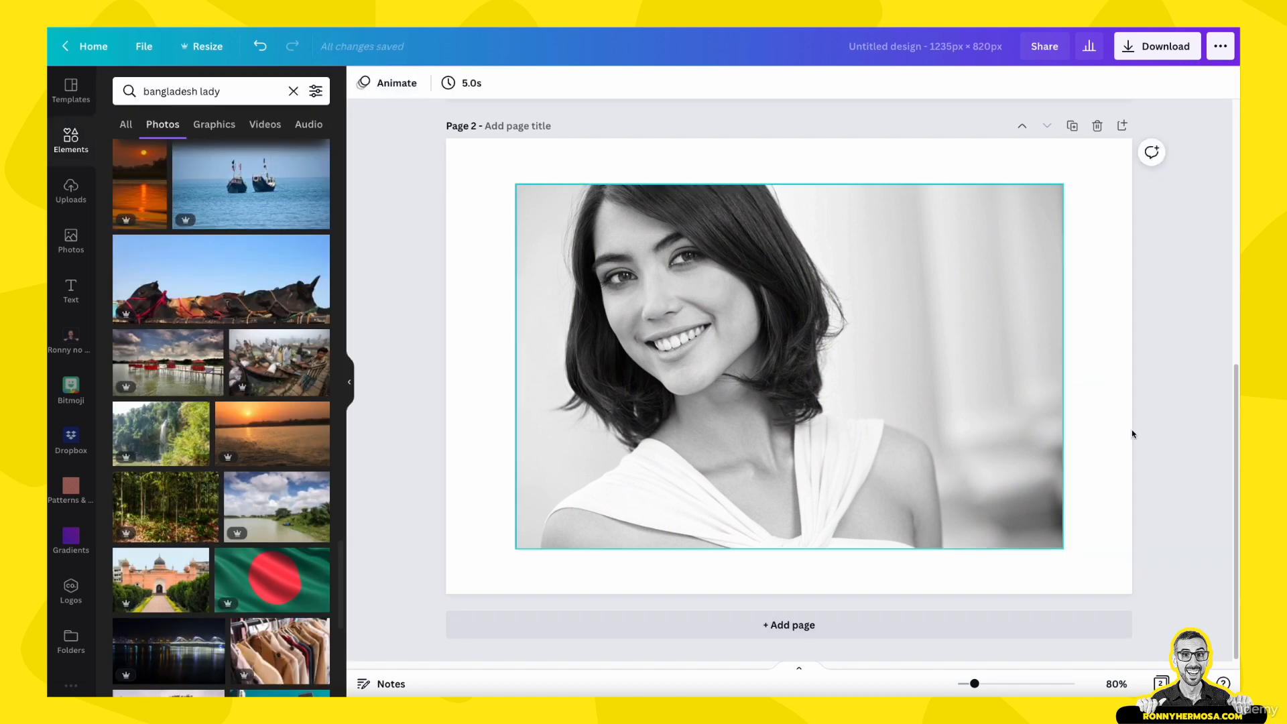
Compare the photos on both pages and undo the last filter code change on the page 2 photo
scroll(1132, 434, "up", 4)
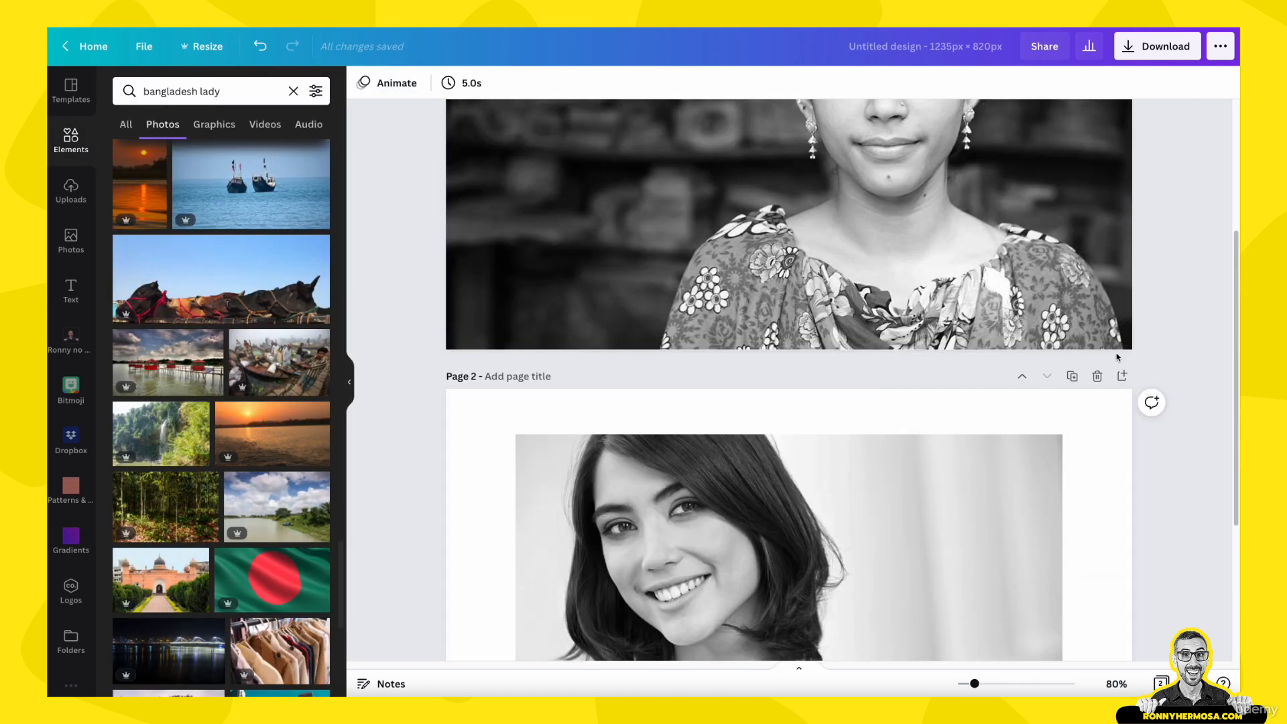
scroll(742, 424, "down", 2)
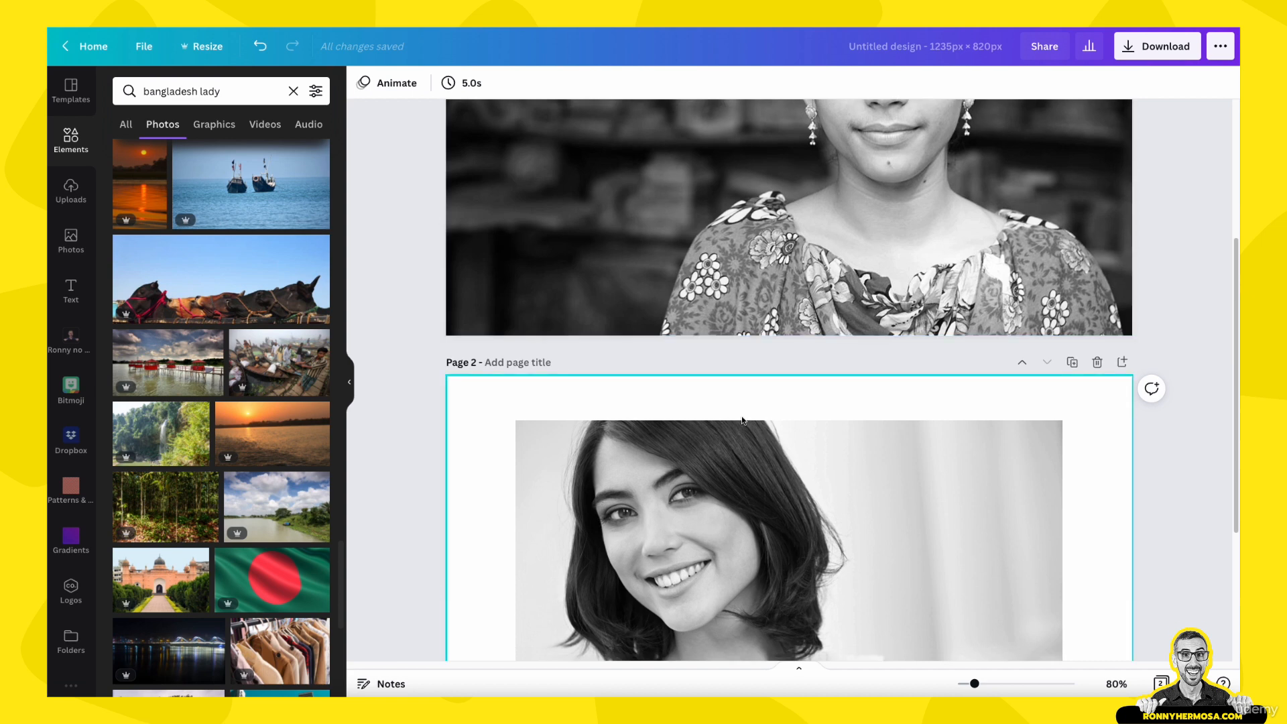
scroll(743, 476, "down", 1)
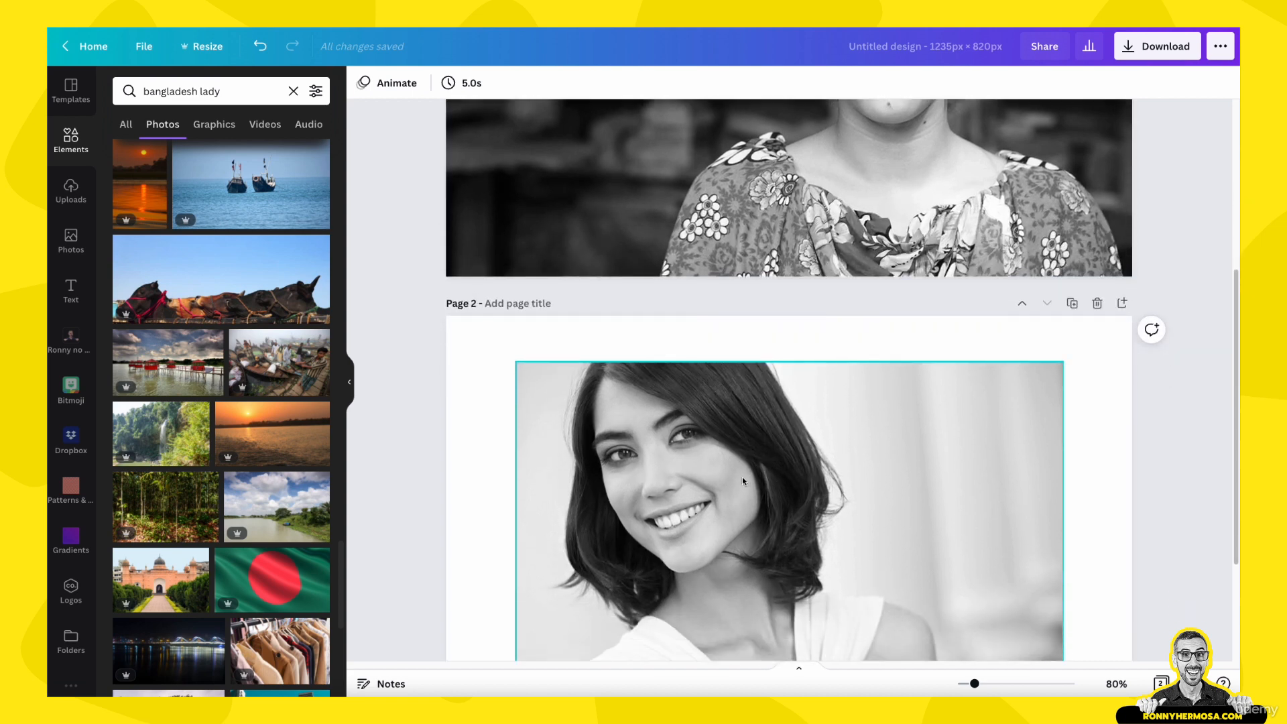
scroll(743, 477, "down", 1)
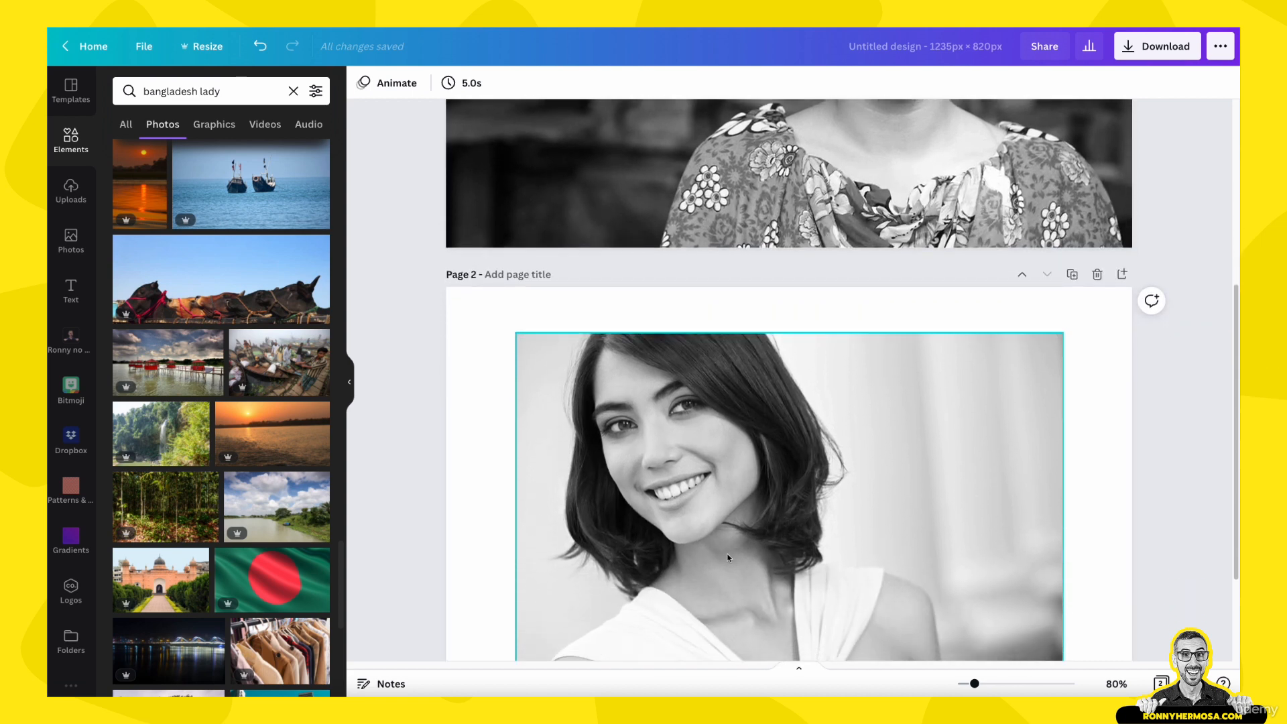
scroll(727, 553, "up", 1)
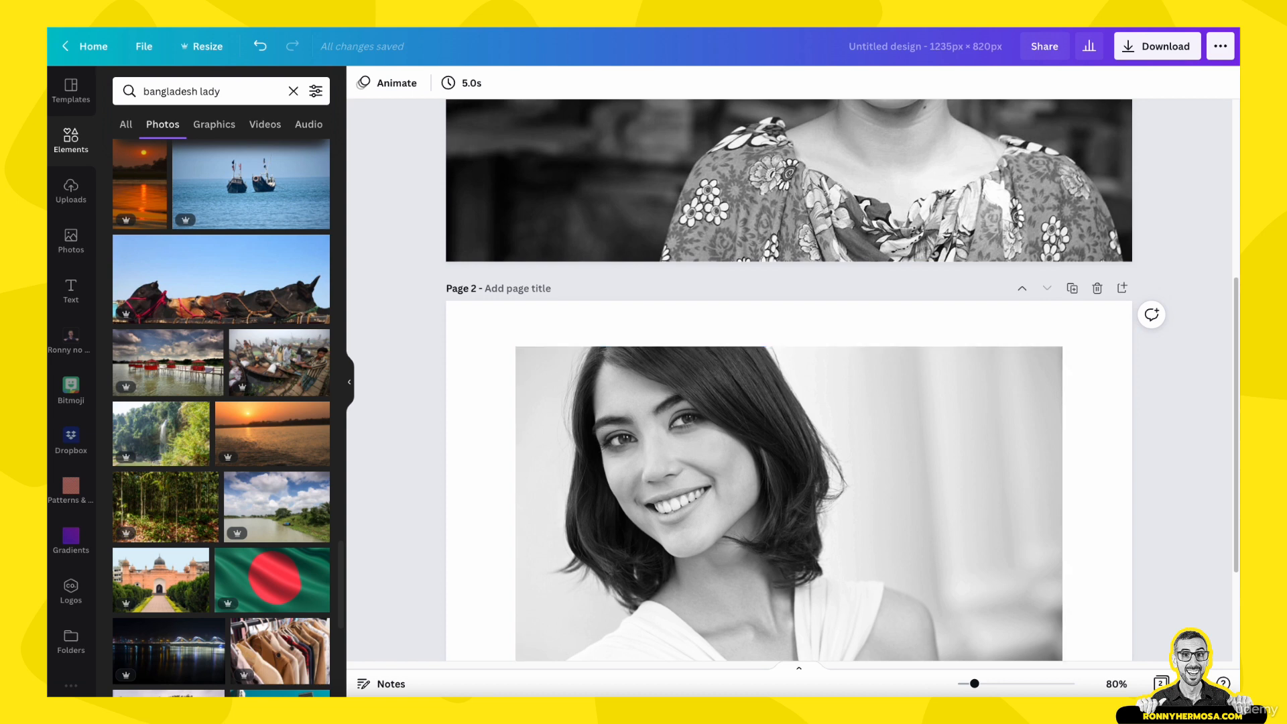
key("ctrl+z")
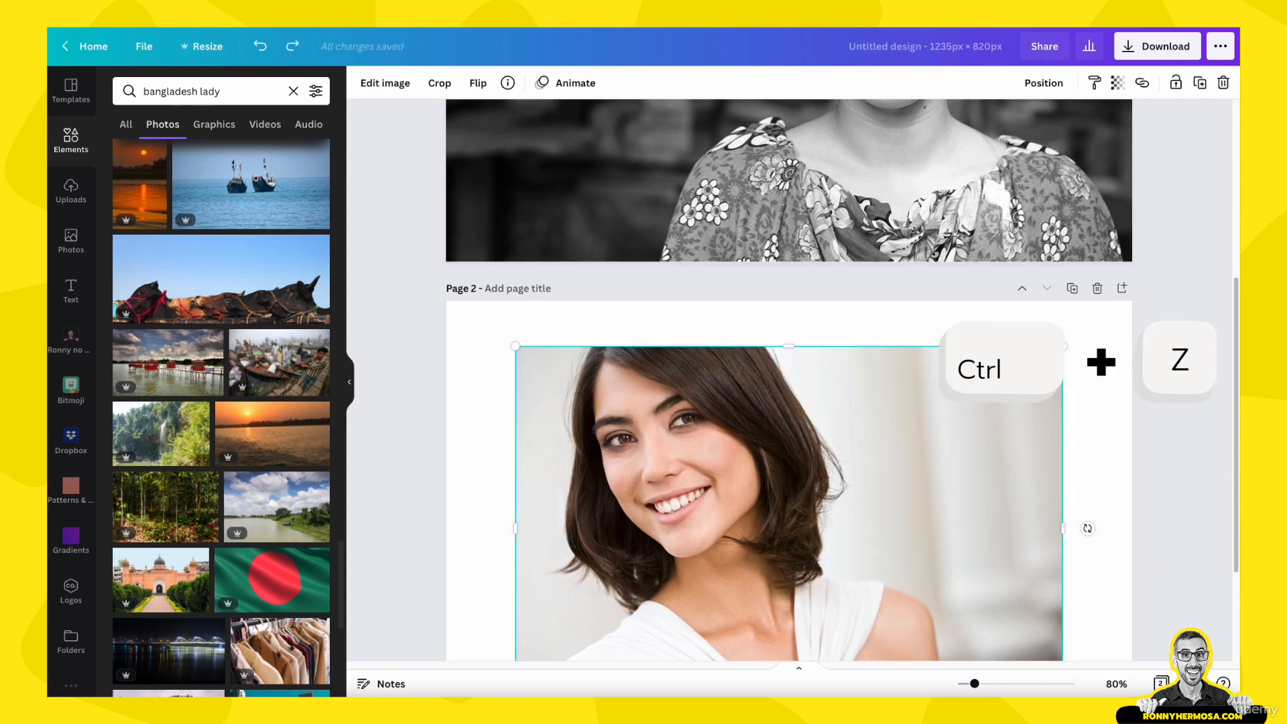
Copy the style of the page 1 portrait and apply it to the photo on page 2
scroll(768, 230, "up", 4)
left_click(769, 230)
scroll(664, 277, "up", 2)
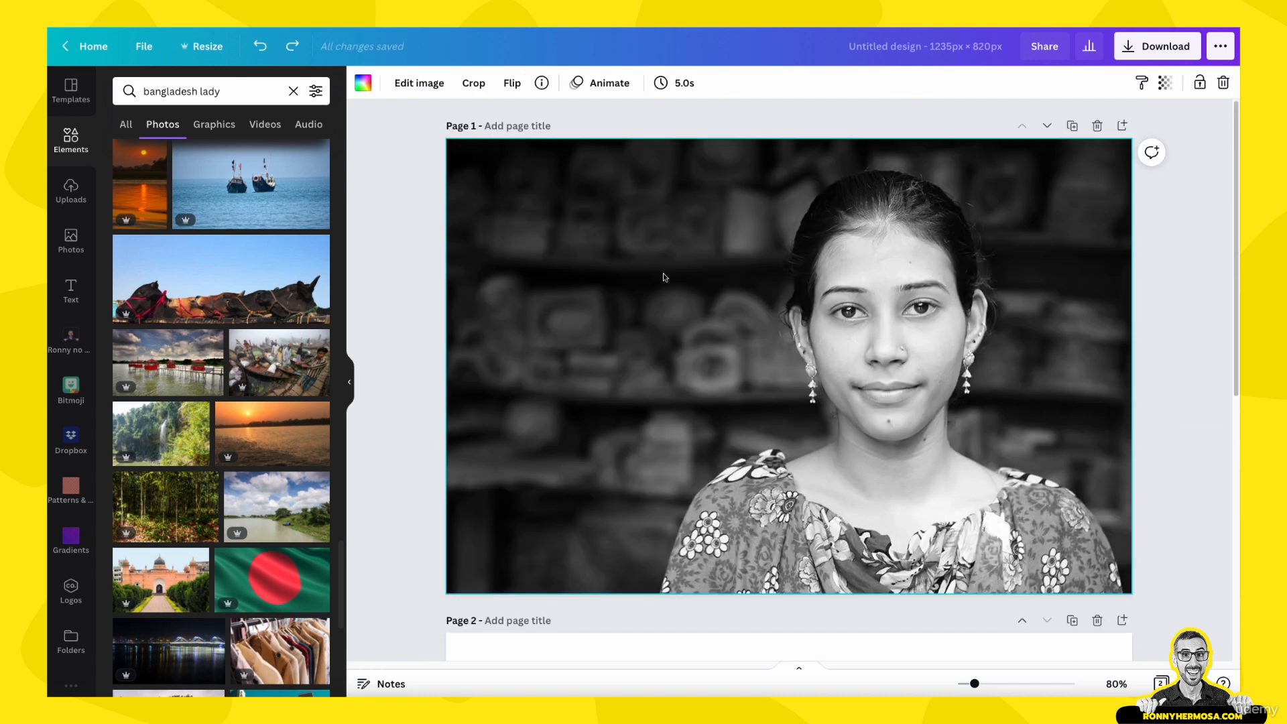
left_click(1145, 84)
scroll(888, 420, "down", 4)
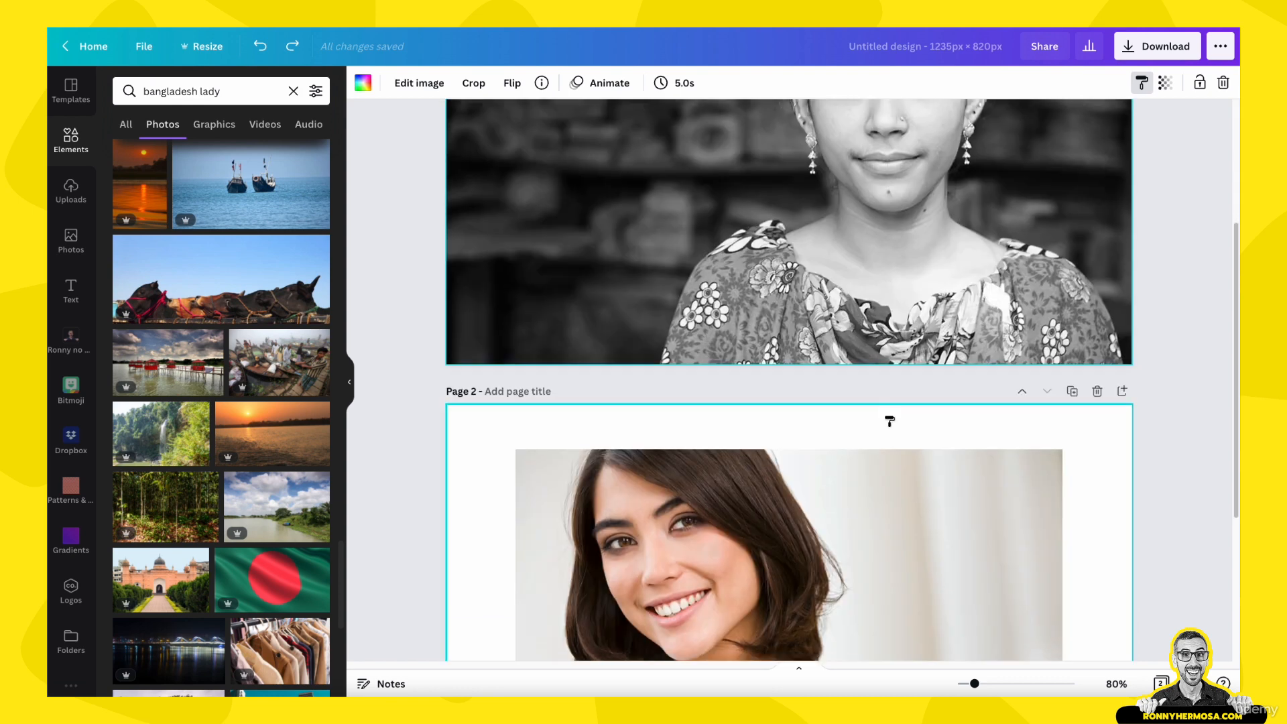
left_click(897, 501)
scroll(897, 500, "down", 2)
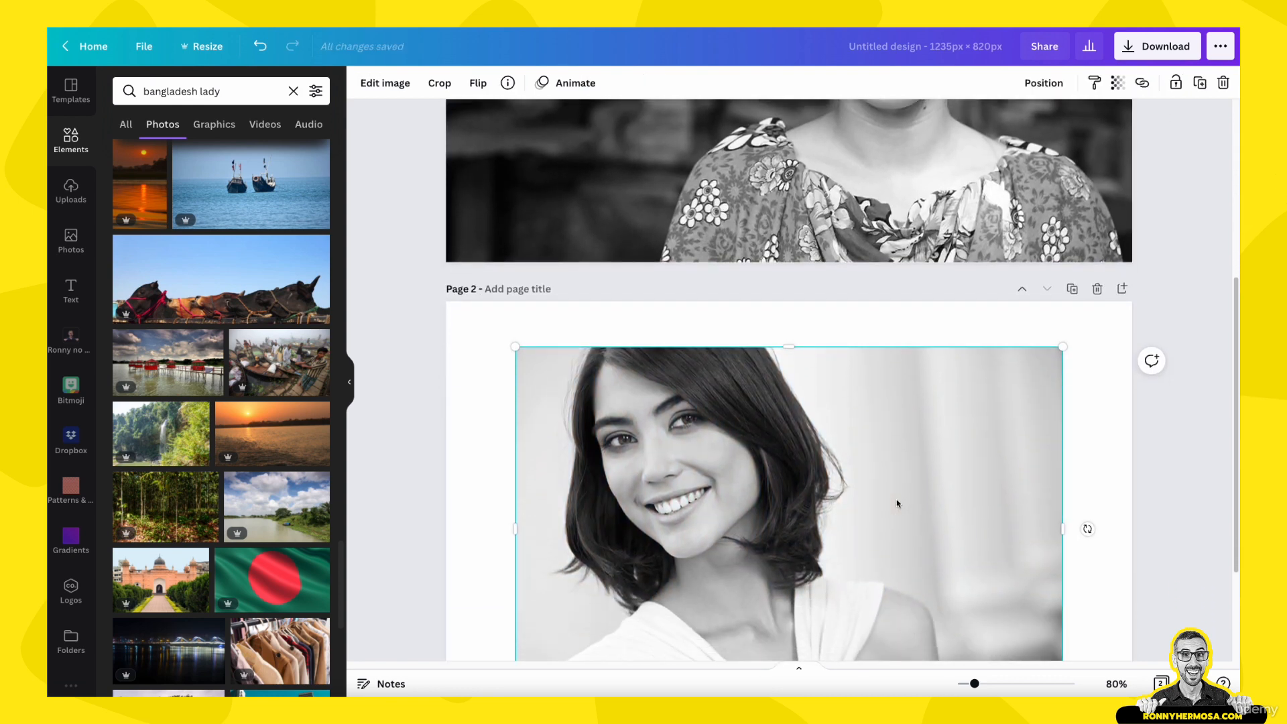
Delete page 2 and set the remaining portrait's saturation to 0 in the Adjust settings
scroll(897, 503, "up", 2)
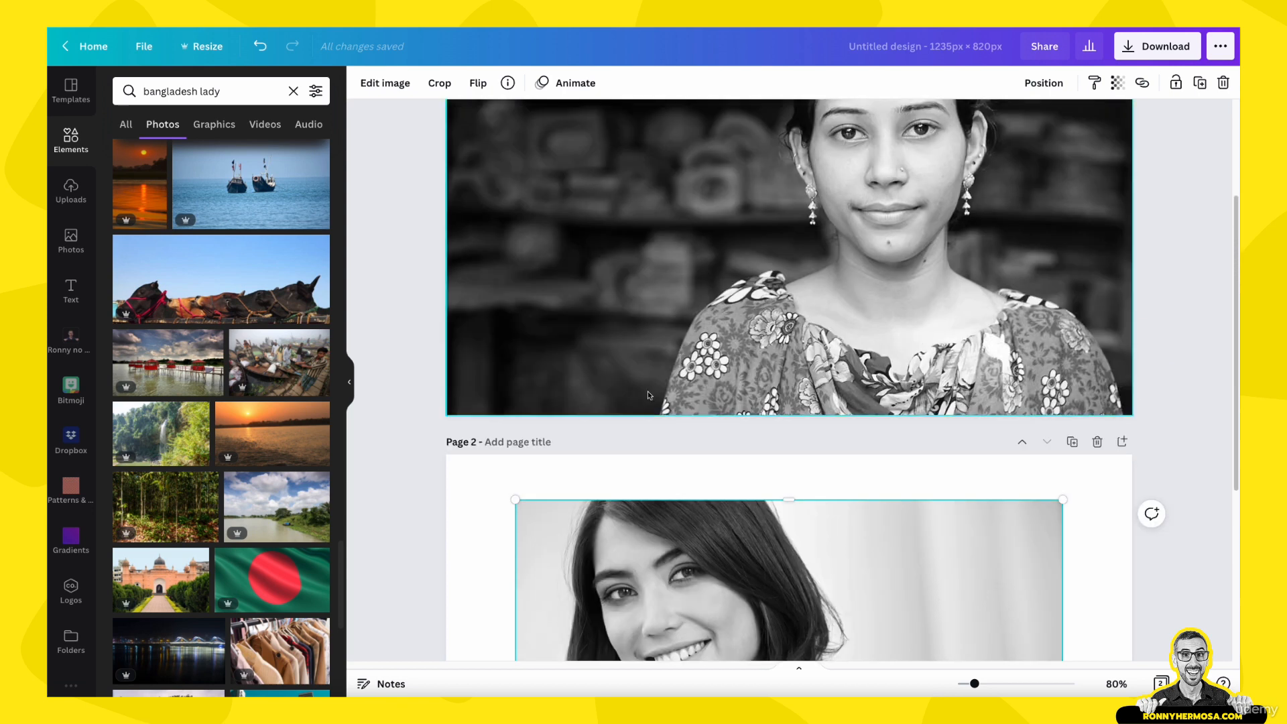
left_click(1097, 442)
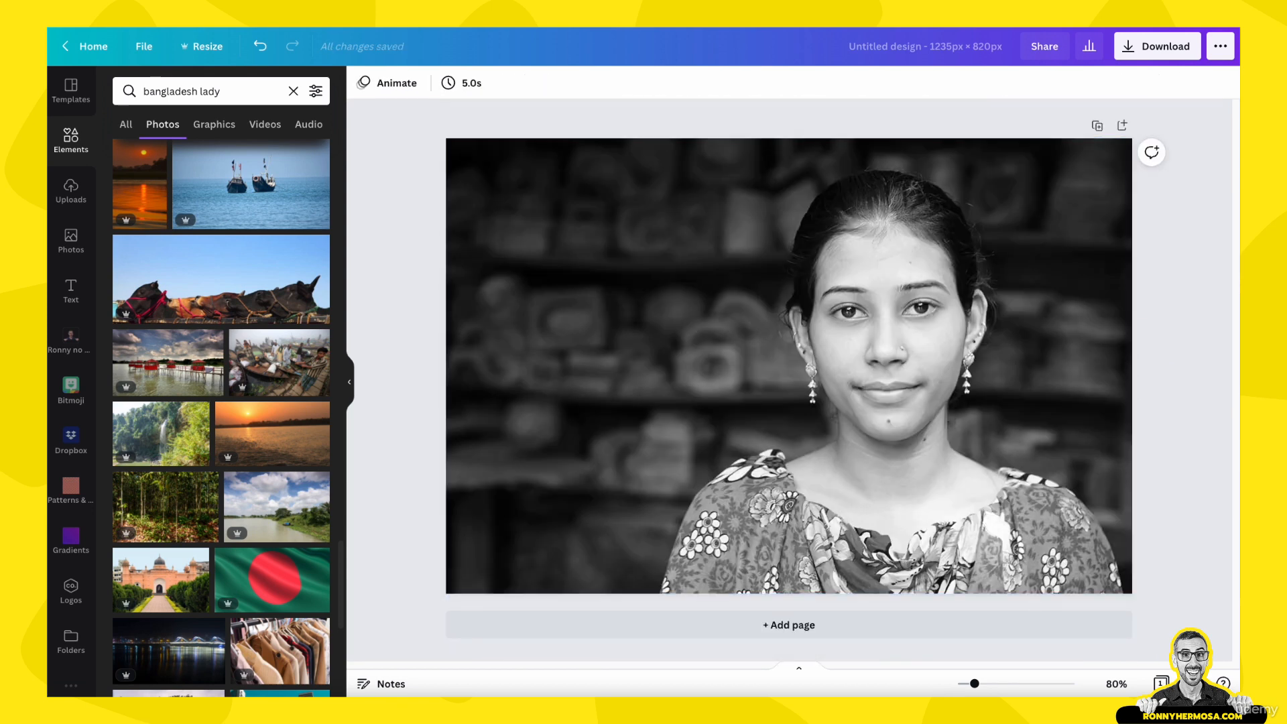
left_click(1063, 526)
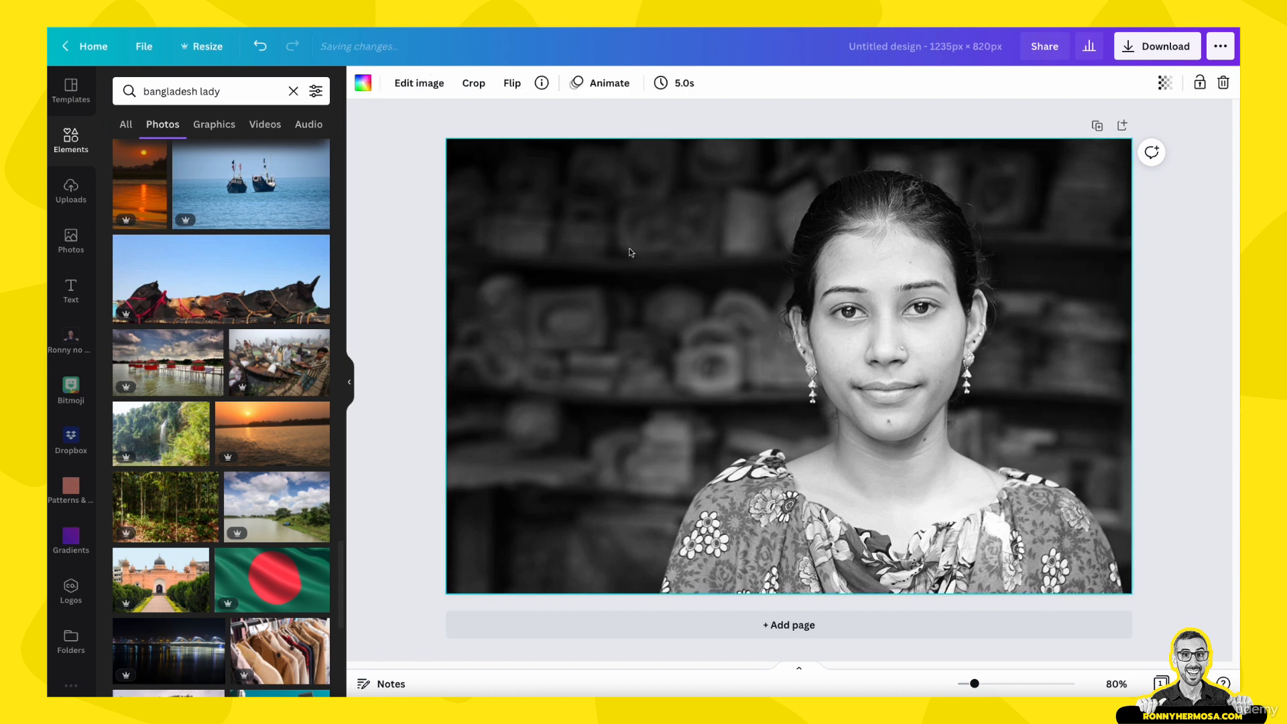
left_click(411, 89)
left_click(145, 221)
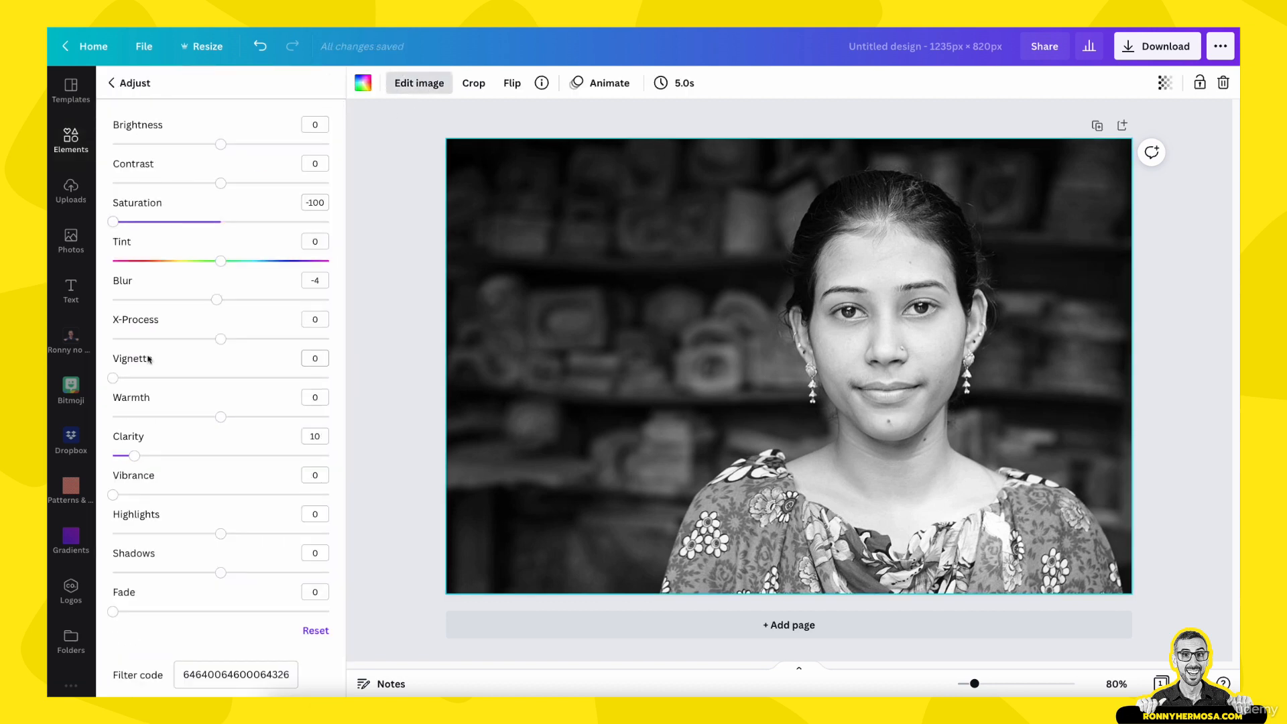
left_click_drag(116, 221, 222, 225)
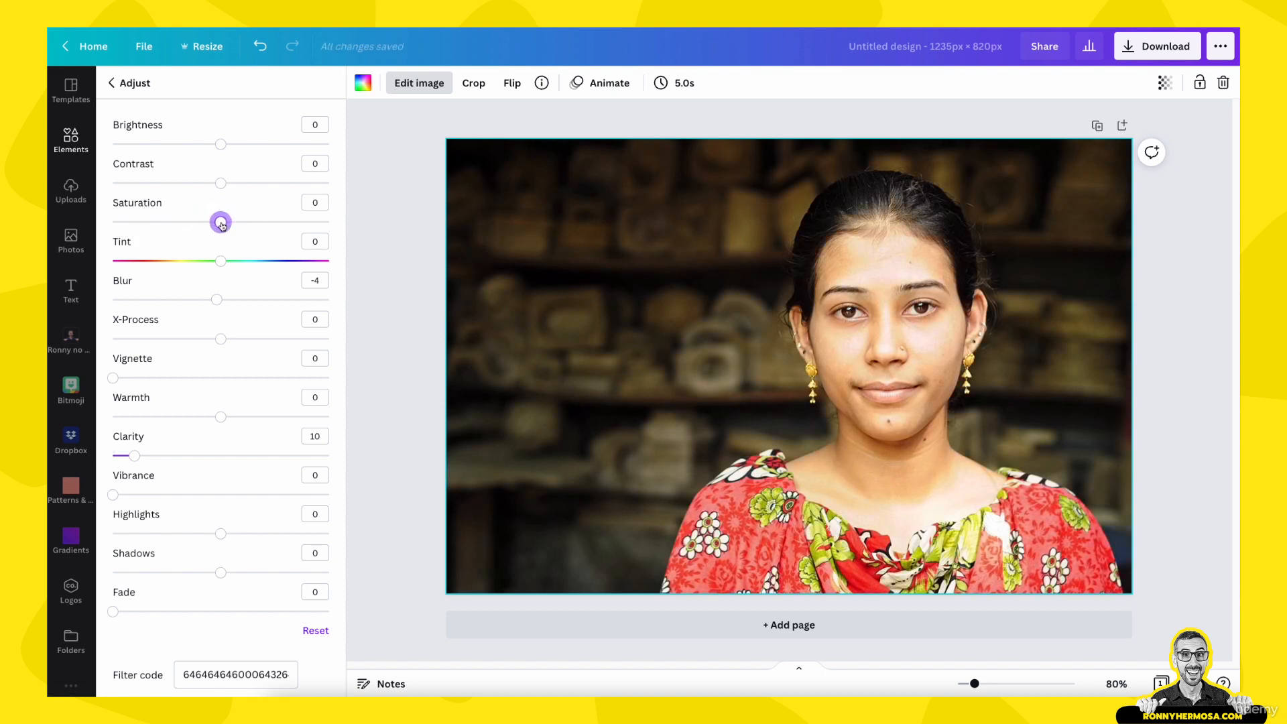
key("Escape")
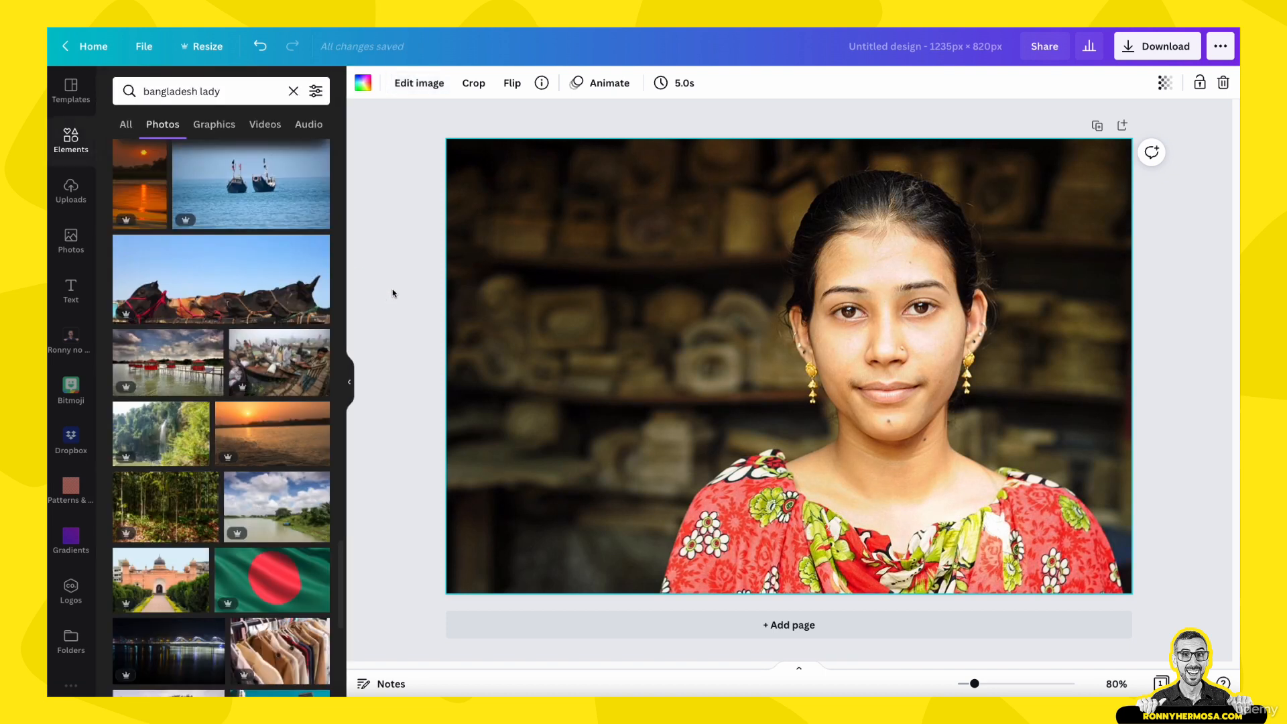
Detach the portrait image from the page background
left_click(429, 85)
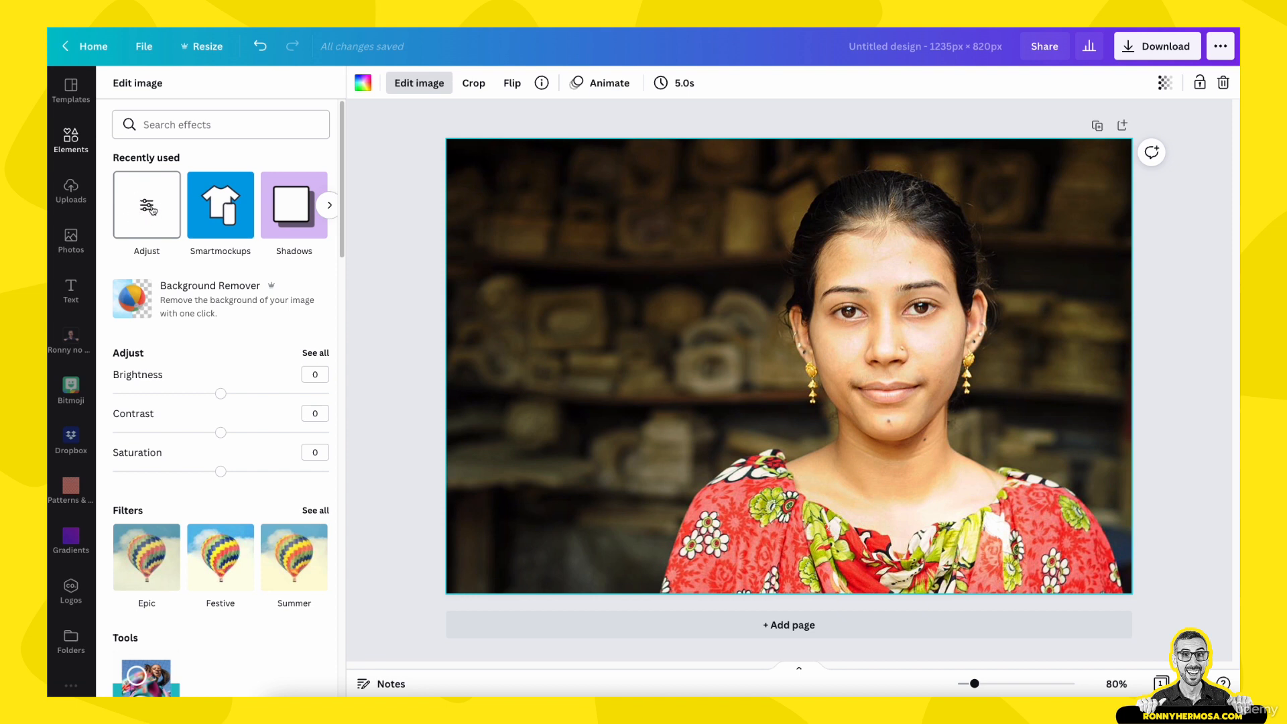
left_click(536, 274)
left_click(541, 248)
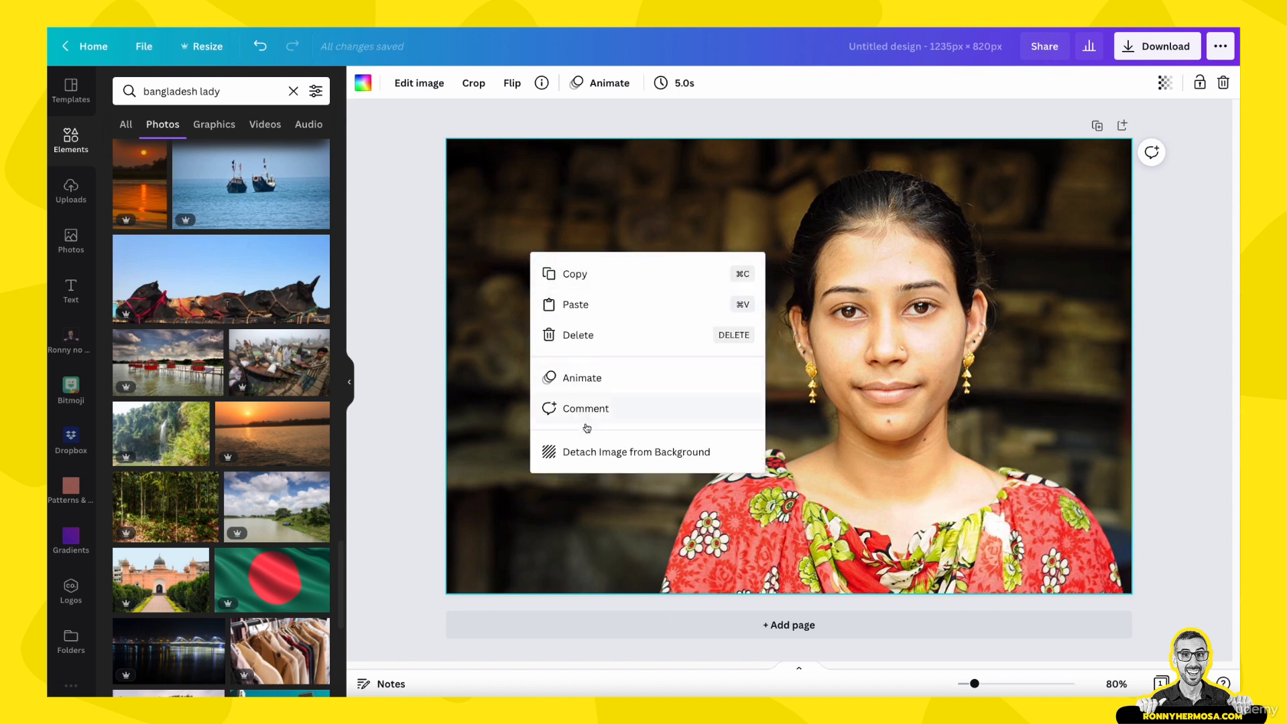
left_click(613, 453)
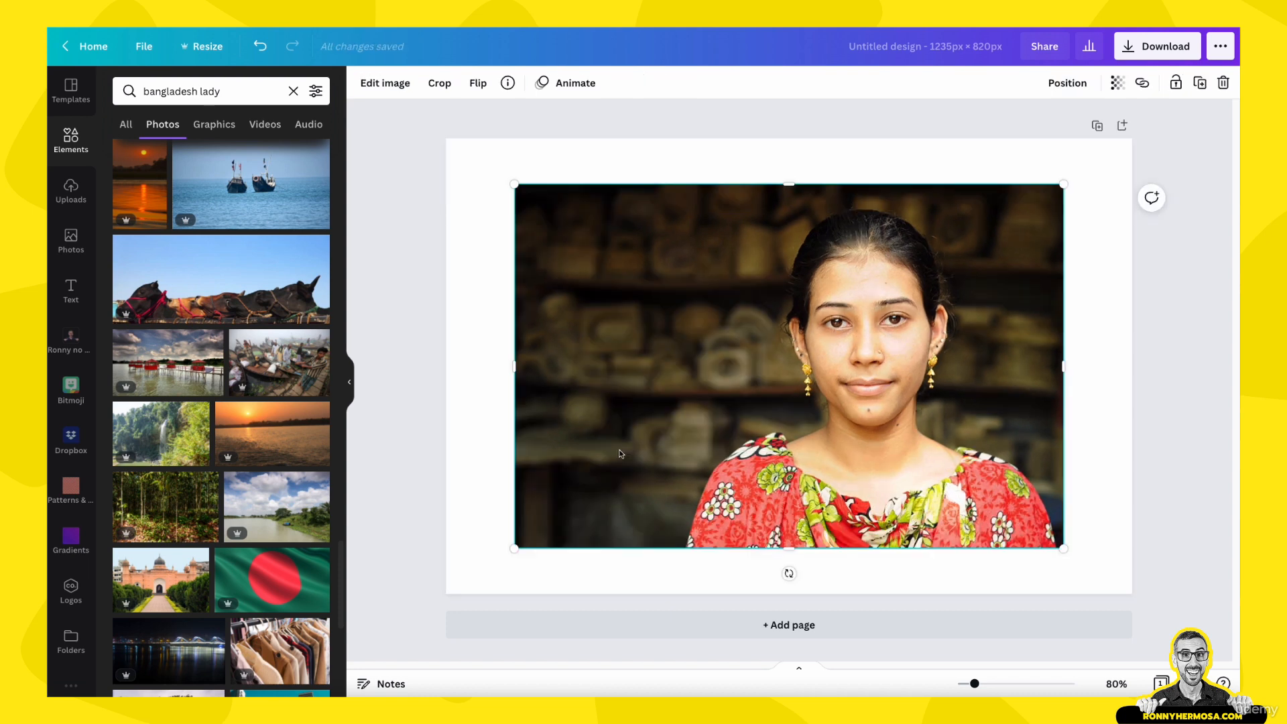
Try moving the detached portrait, scaling it from its lower-left corner and cropping it from its left edge
mouse_move(619, 344)
left_mouse_down()
mouse_move(596, 341)
mouse_move(623, 332)
left_mouse_up()
left_click(666, 161)
left_click(733, 267)
mouse_move(515, 548)
left_mouse_down()
mouse_move(796, 408)
mouse_move(686, 485)
mouse_move(519, 555)
left_mouse_up()
mouse_move(514, 366)
left_mouse_down()
mouse_move(676, 364)
mouse_move(497, 376)
mouse_move(509, 374)
left_mouse_up()
left_click(483, 340)
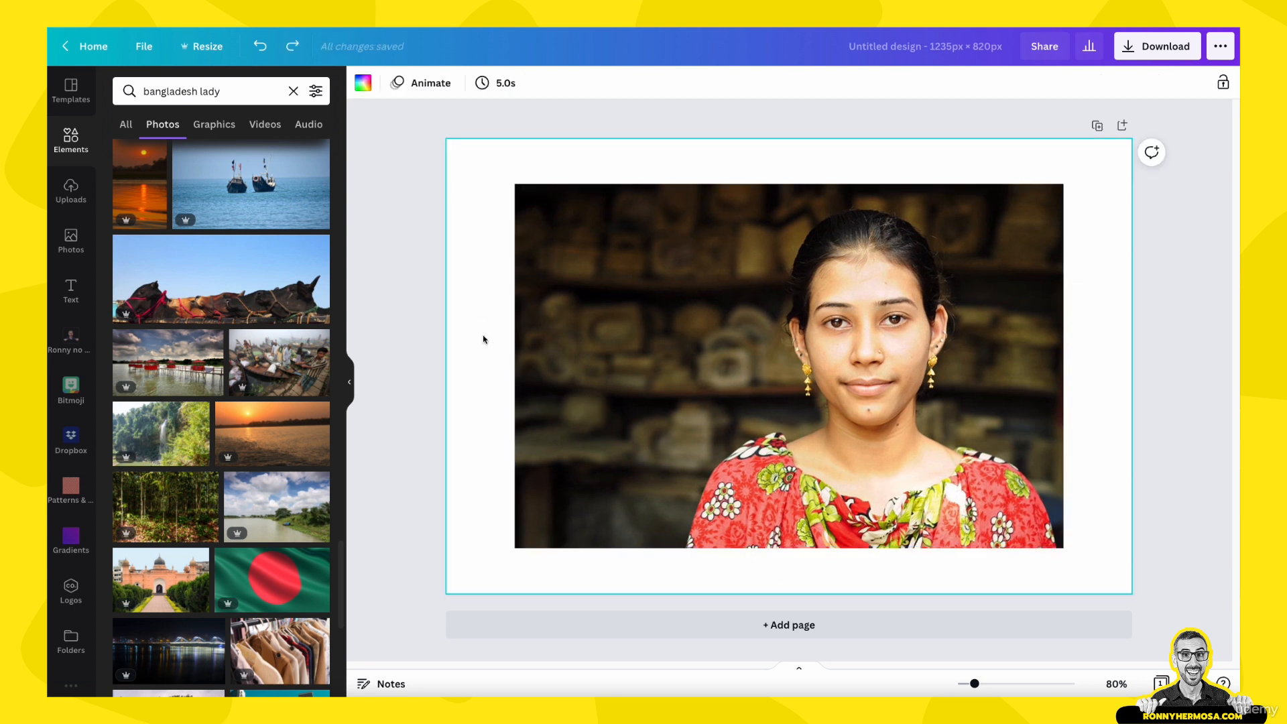
Try cropping the portrait from its upper-left corner in crop mode and from its left edge on the page, undoing the edge crop
left_click(593, 322)
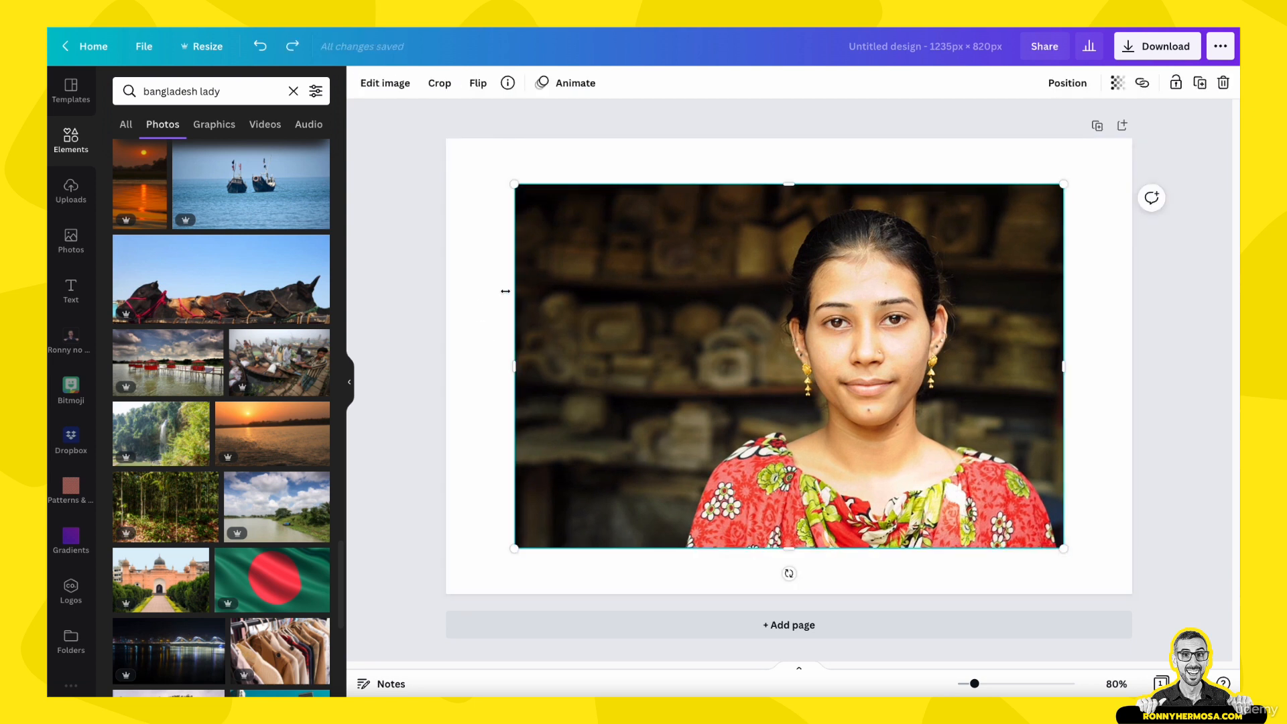
left_click(483, 296)
double_click(566, 288)
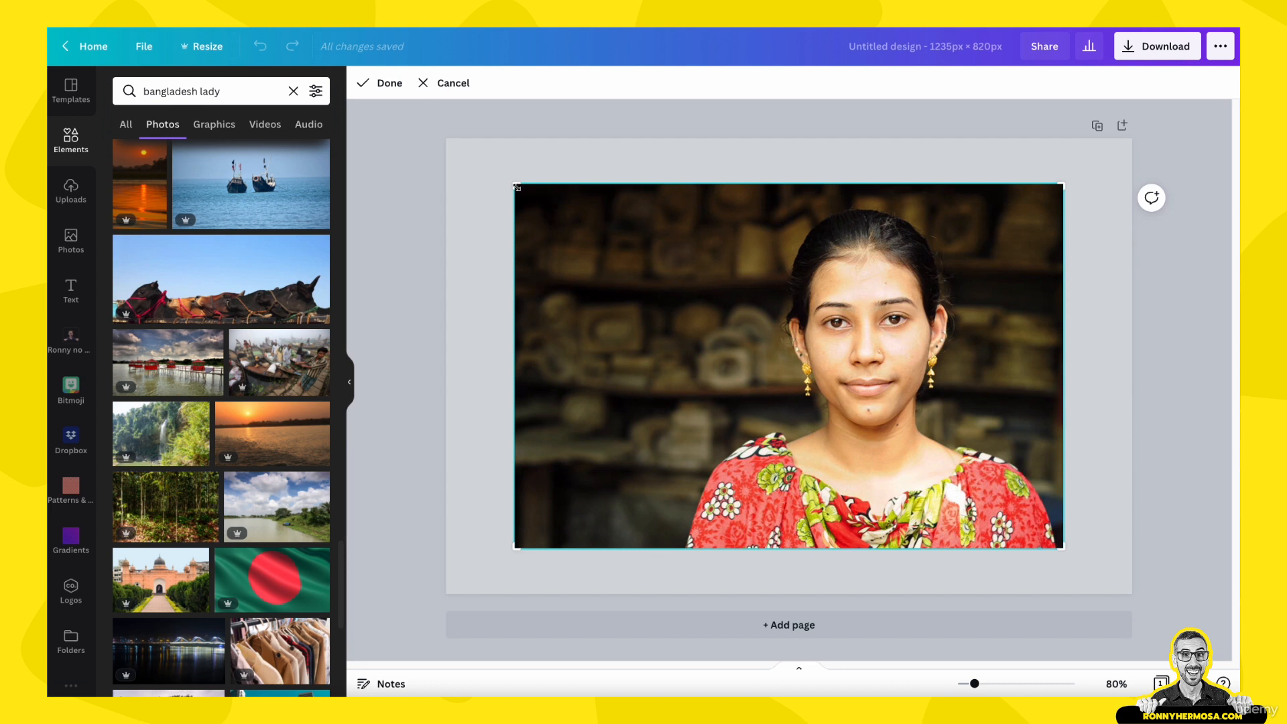
mouse_move(516, 186)
left_mouse_down()
mouse_move(675, 172)
mouse_move(513, 181)
left_mouse_up()
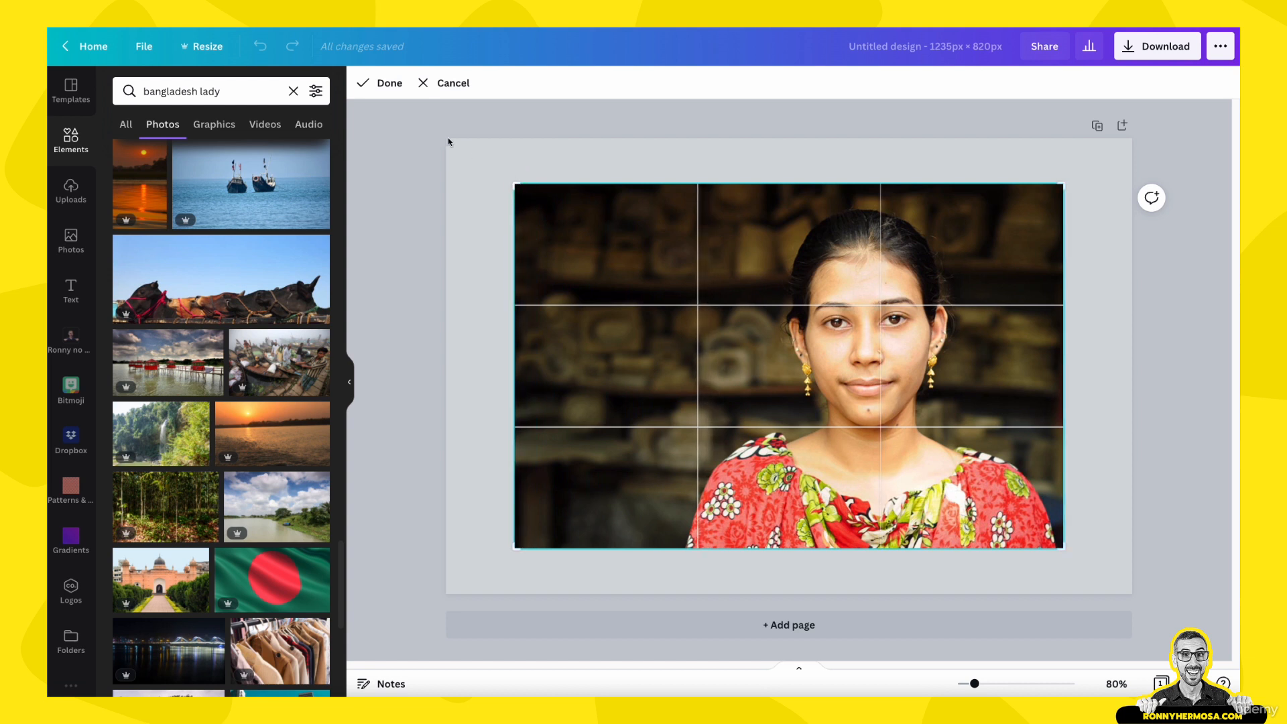
left_click(388, 94)
left_click_drag(515, 365, 629, 363)
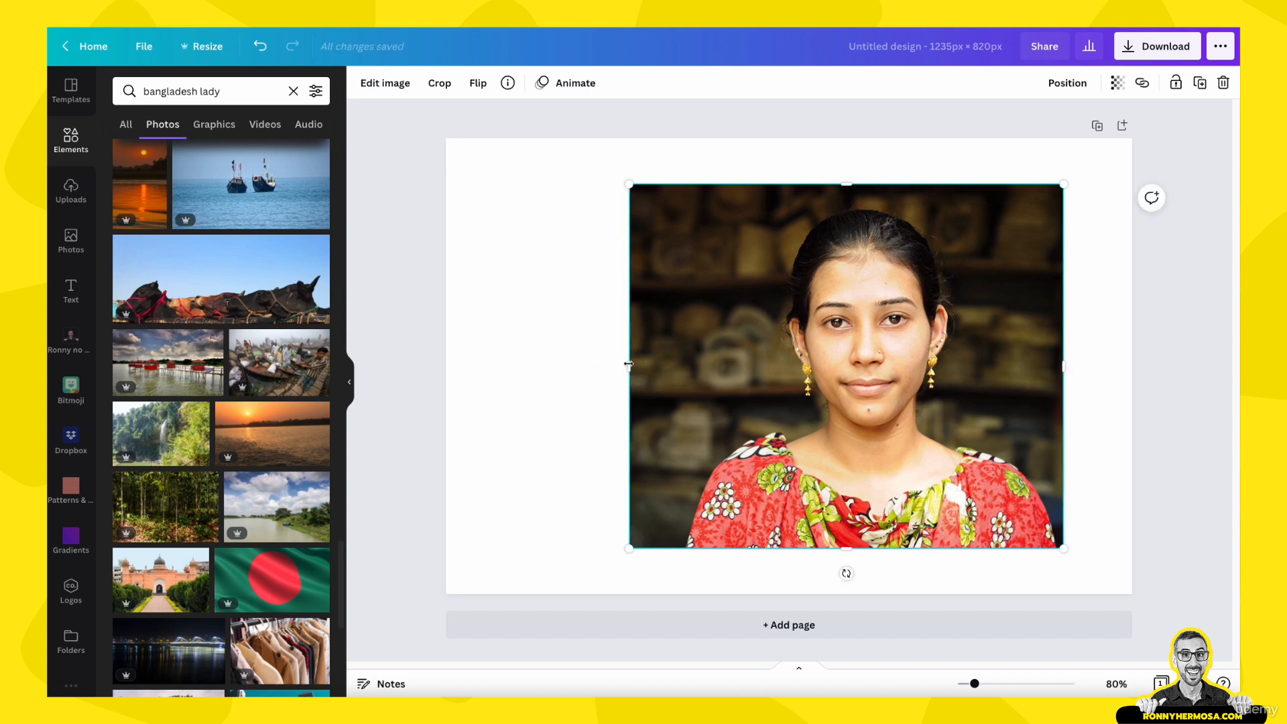
key("ctrl+z")
Try narrowing the portrait from its upper-left corner in crop mode and extend the crop back to the full image
double_click(564, 319)
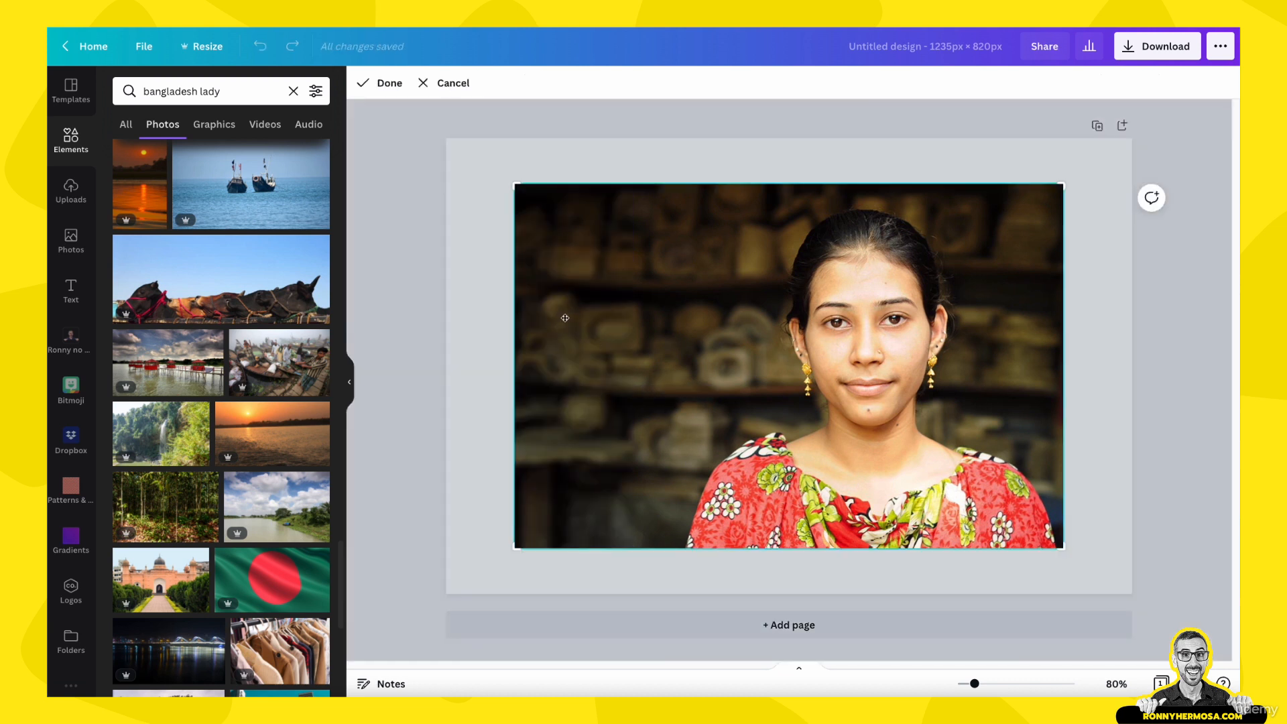
left_click_drag(517, 184, 671, 167)
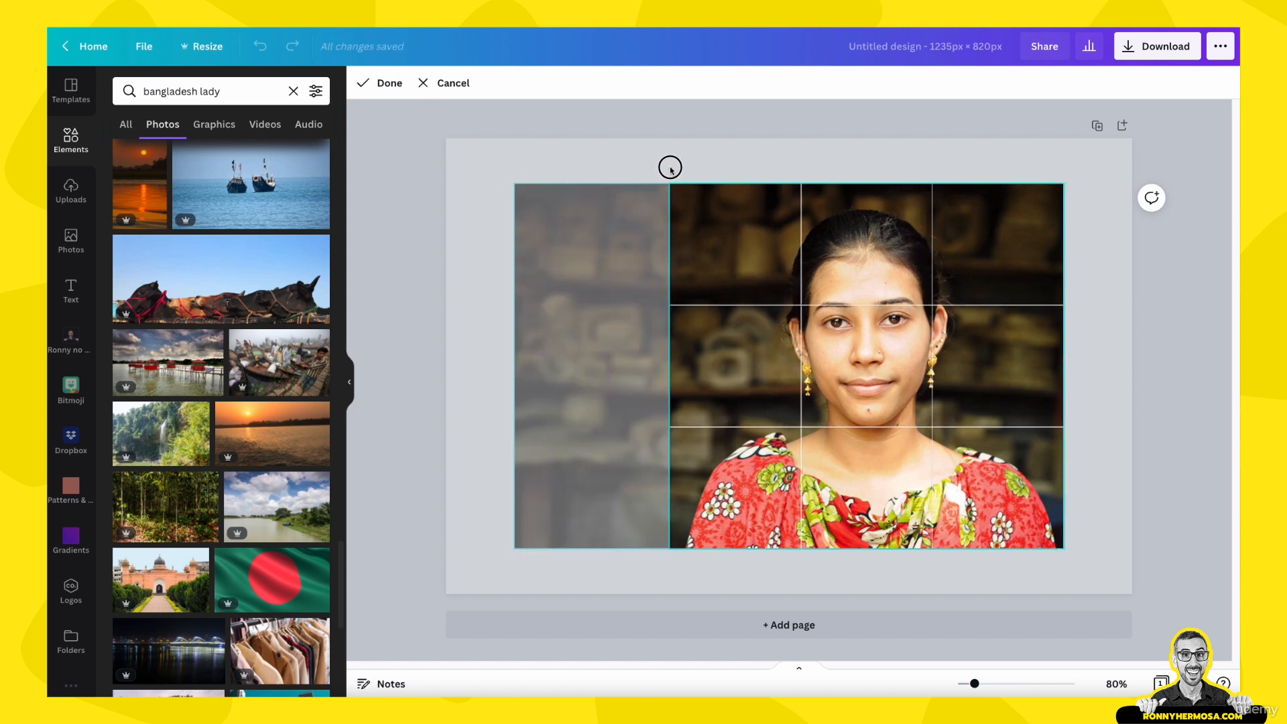
left_click_drag(670, 167, 668, 169)
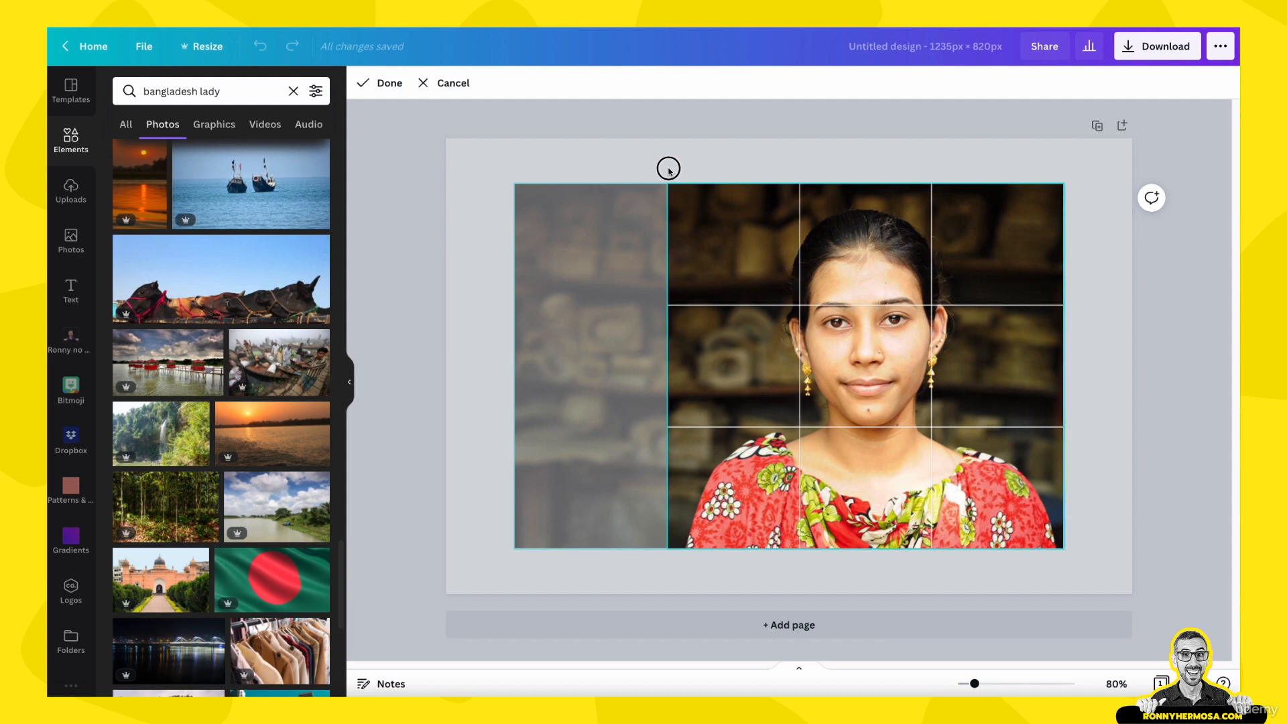
left_click_drag(669, 169, 669, 172)
left_click_drag(669, 185, 513, 177)
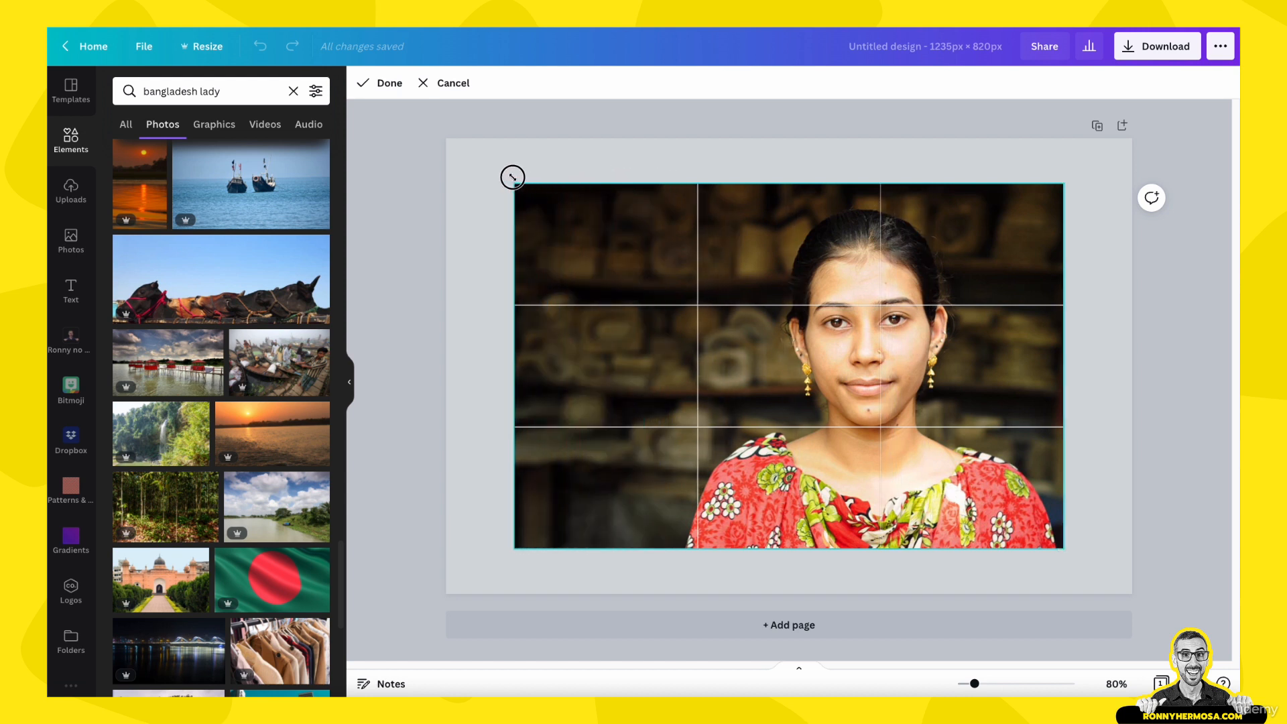
key("Return")
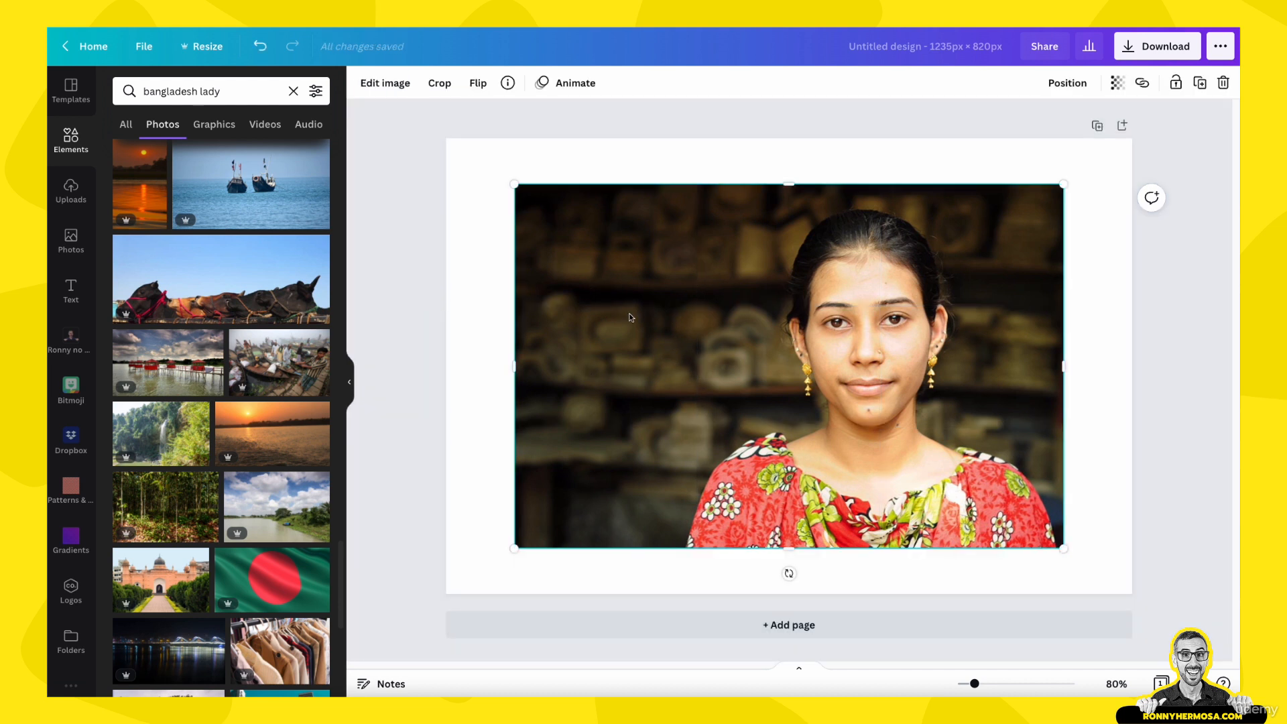
left_click(492, 350)
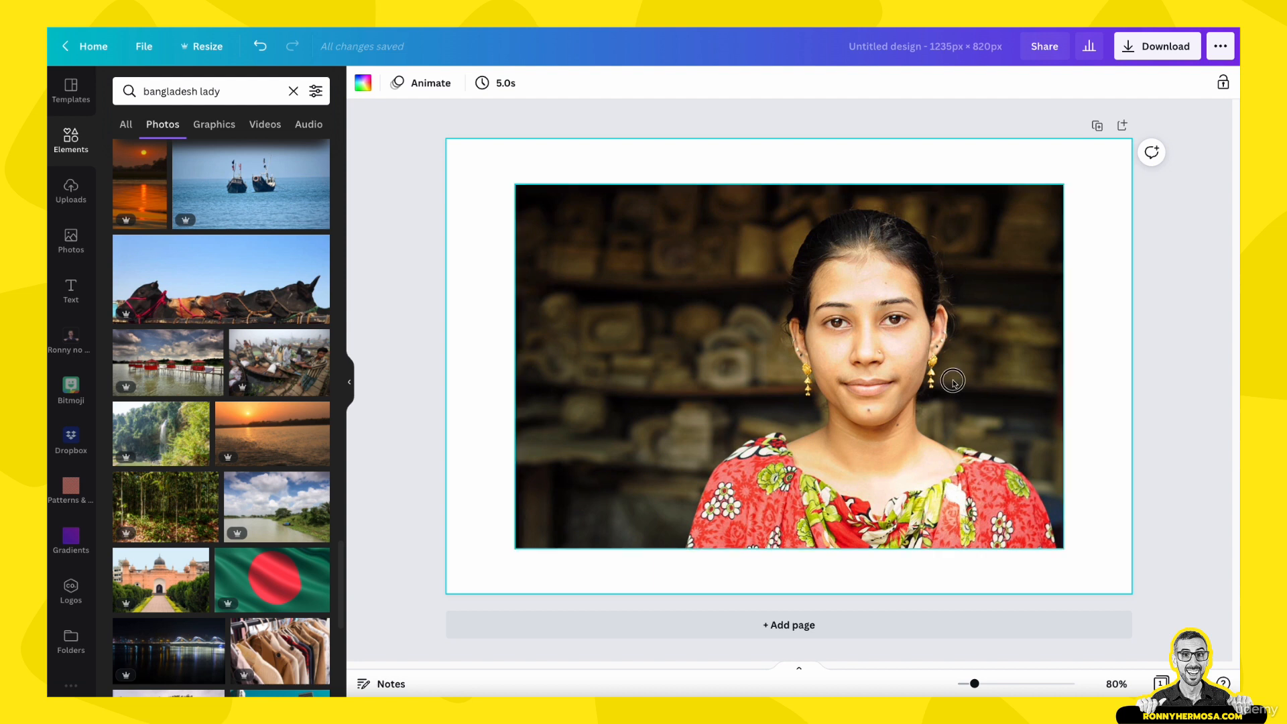
Run the Auto Enhance effect on the portrait from the image editing options
left_click(746, 192)
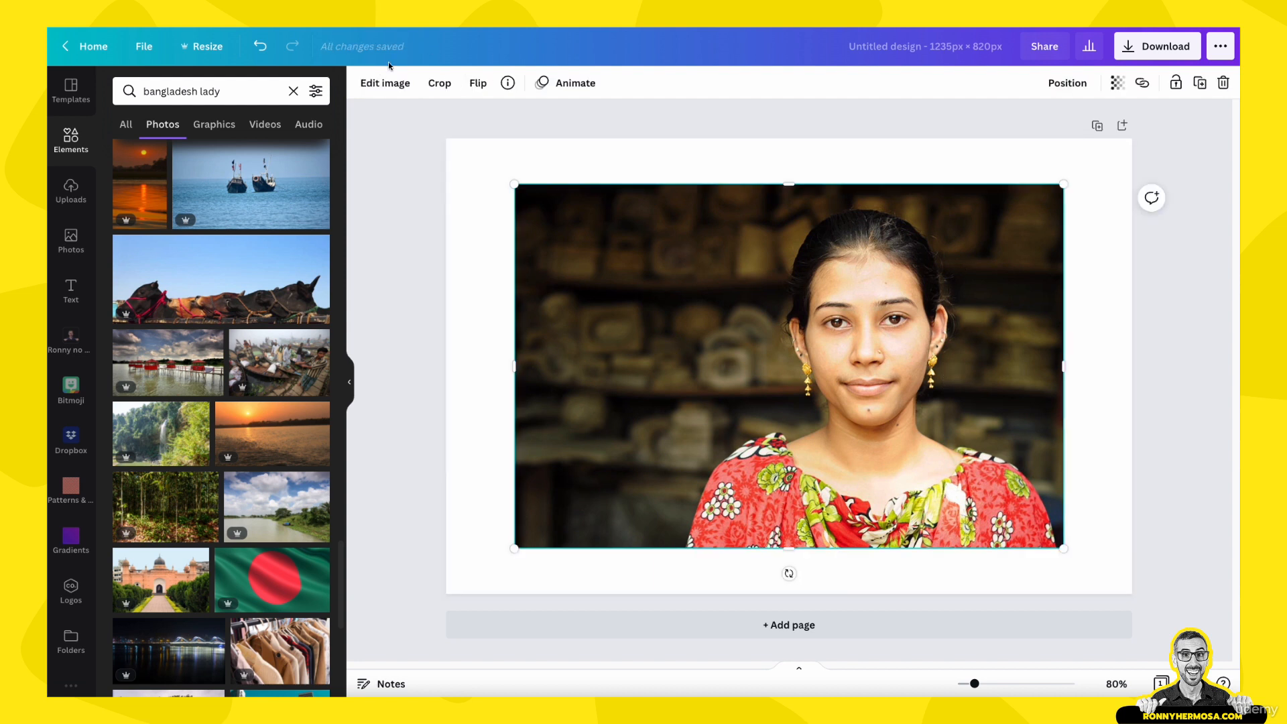
left_click(381, 82)
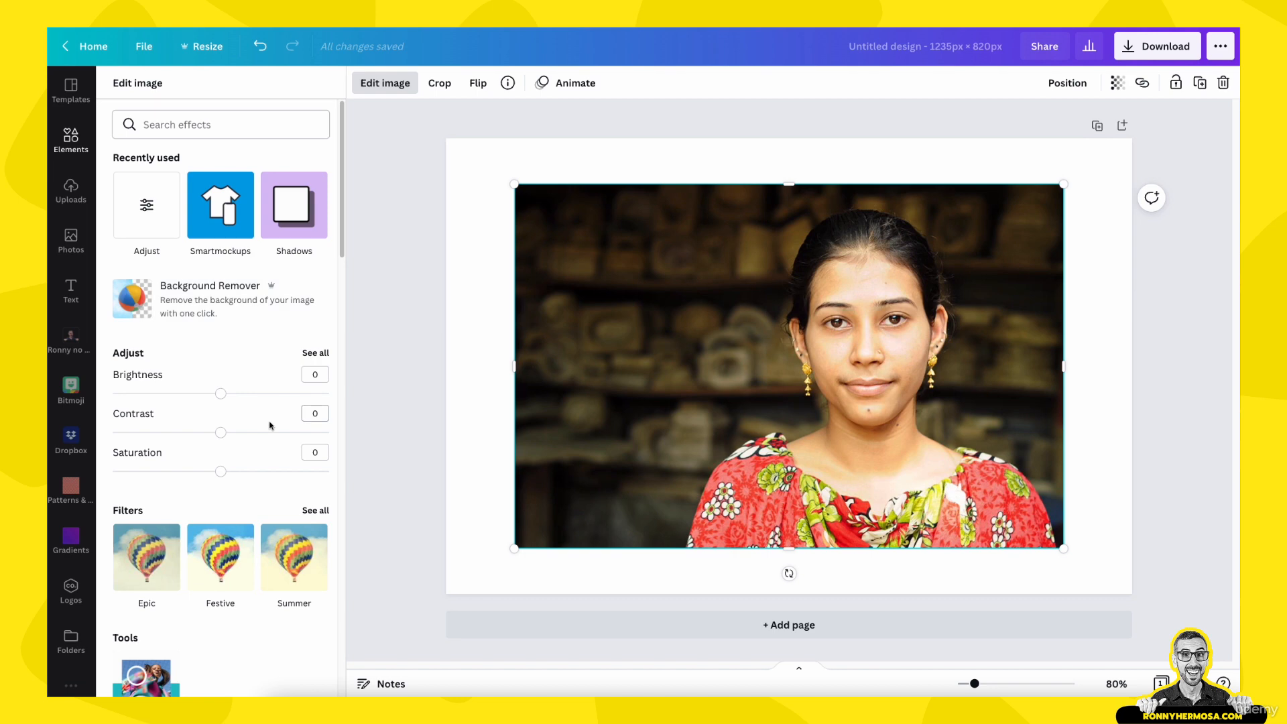
scroll(271, 425, "down", 8)
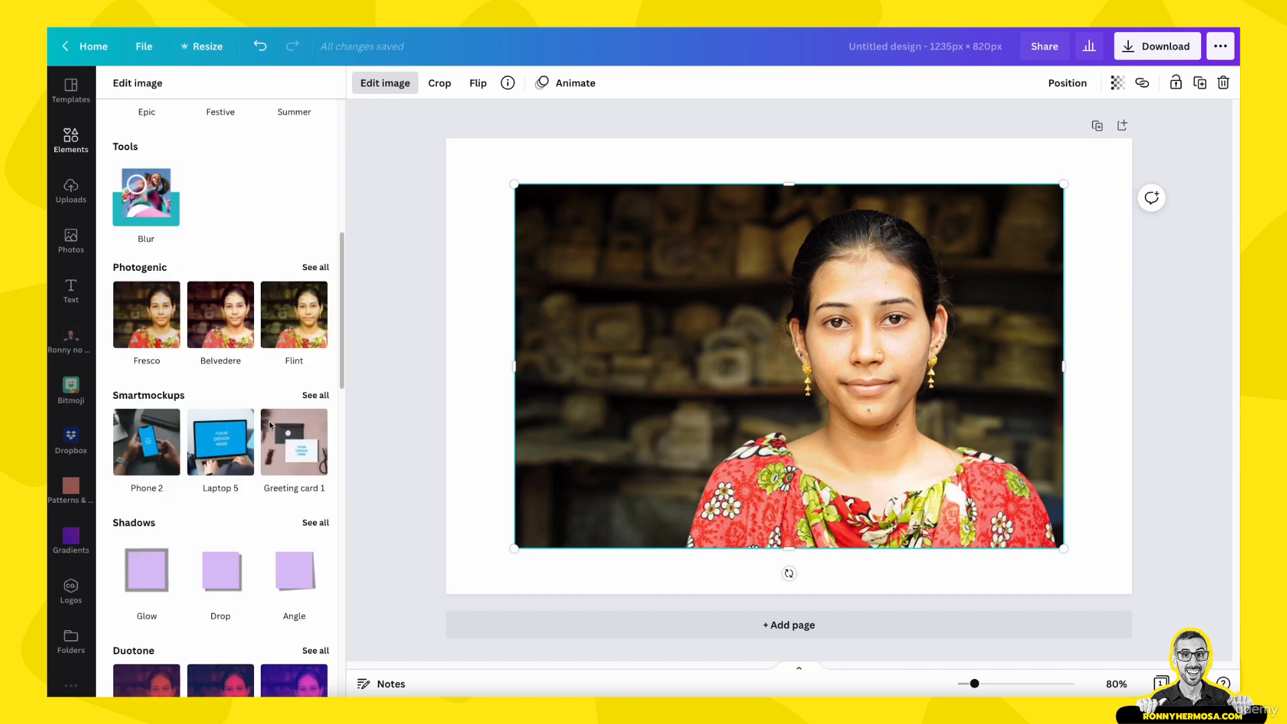
scroll(271, 425, "down", 10)
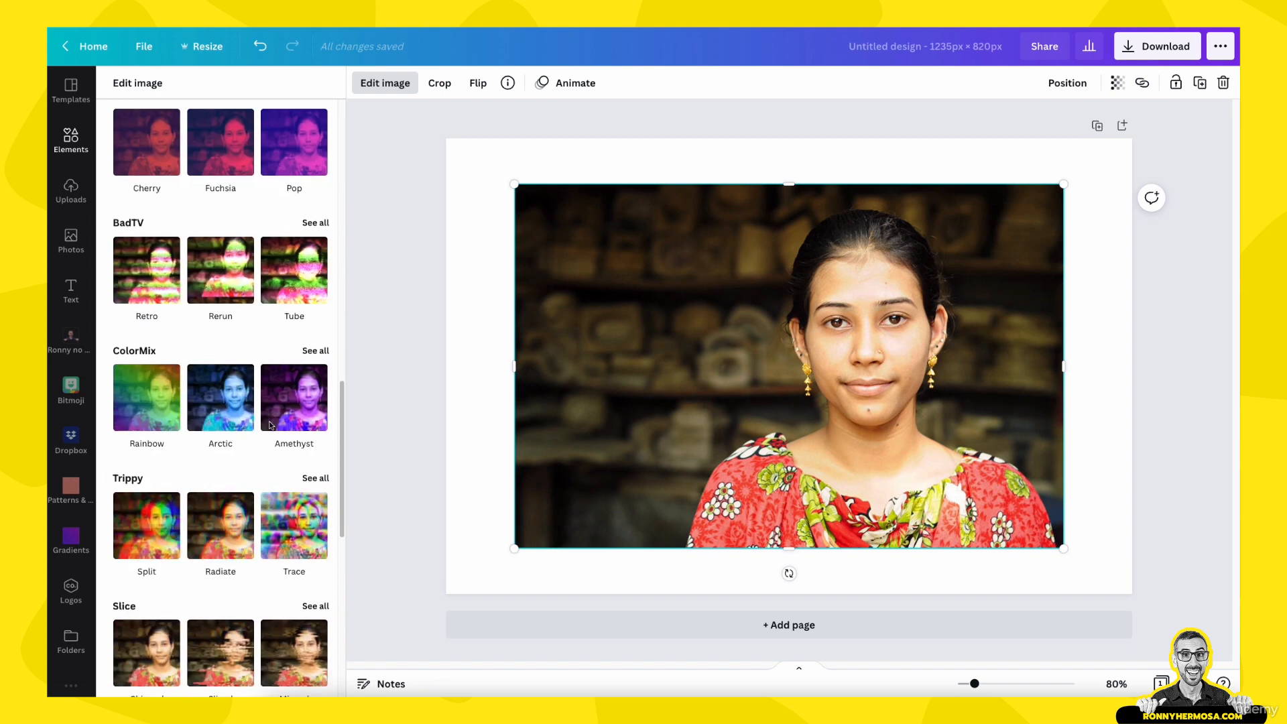
scroll(271, 425, "down", 5)
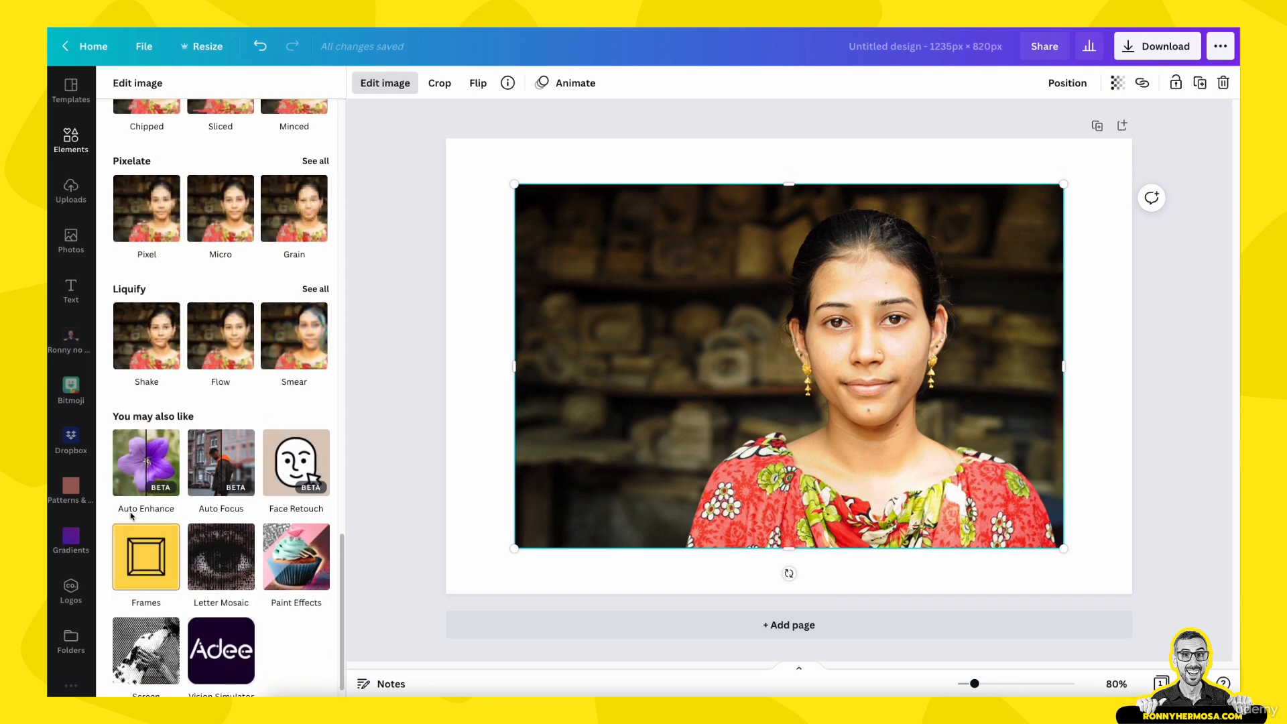
left_click(153, 471)
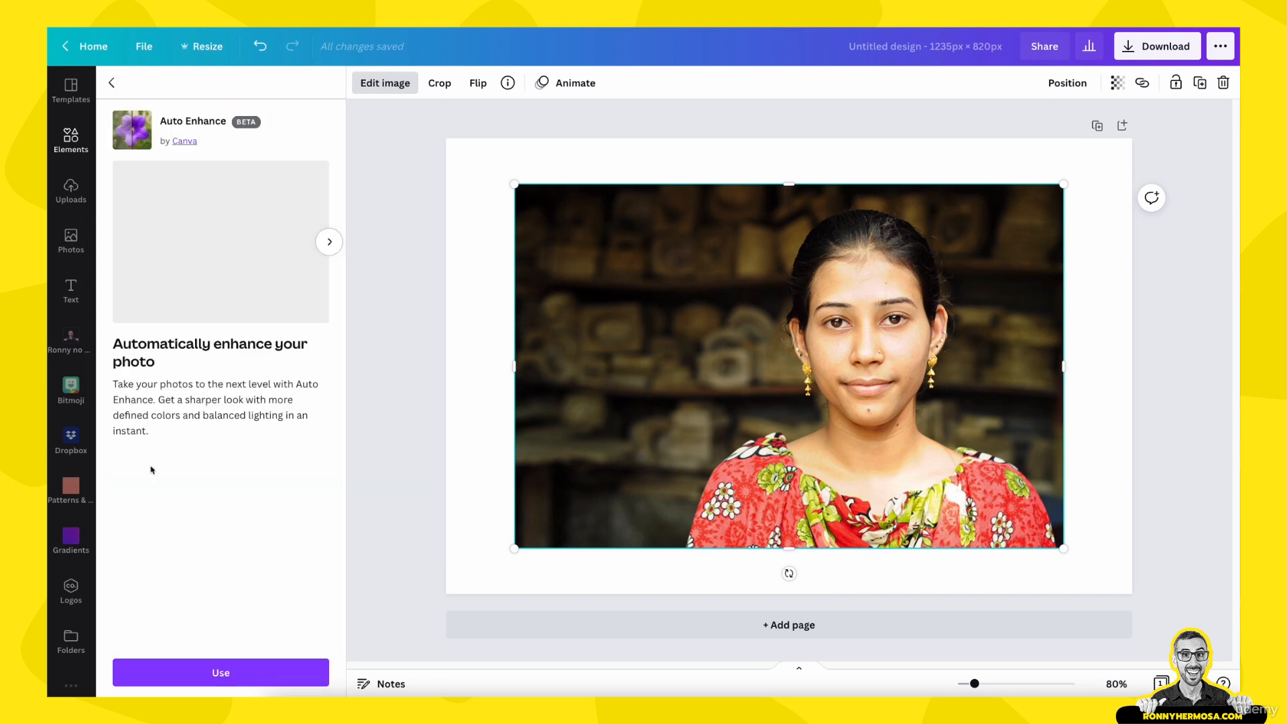
left_click(224, 677)
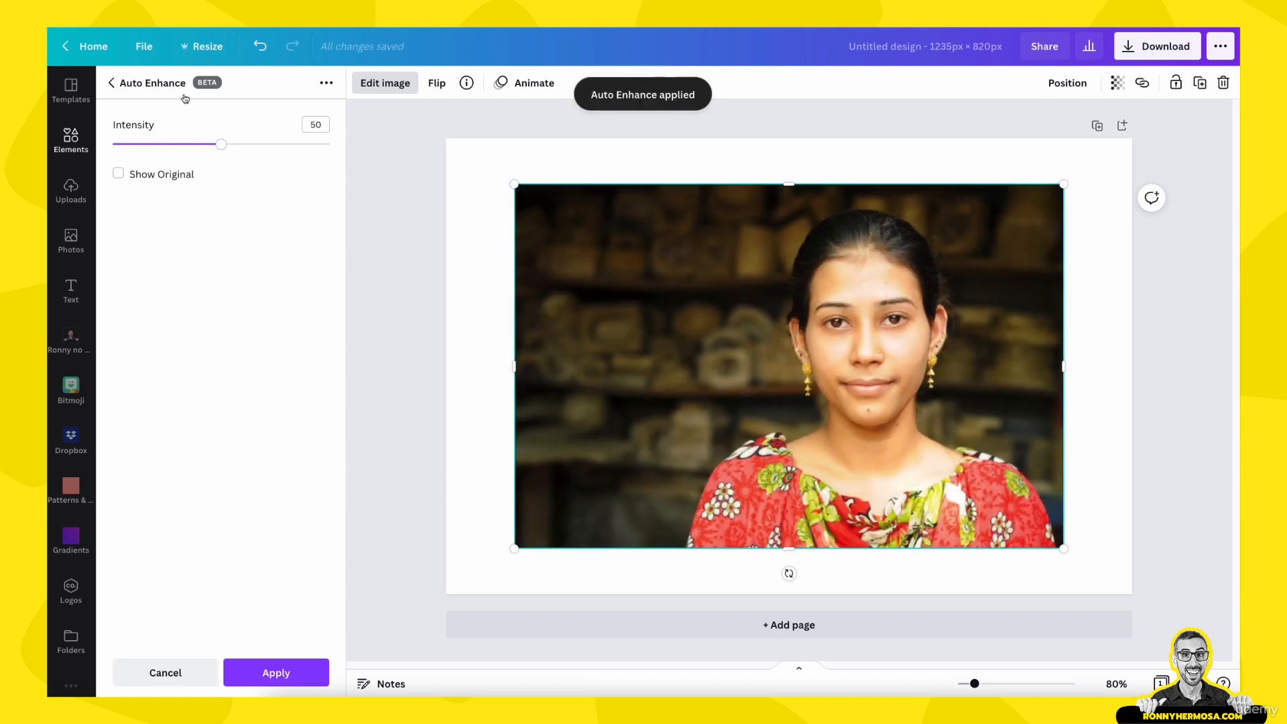
Compare the enhanced portrait with the original several times and apply Auto Enhance at intensity 50
left_click(118, 175)
left_click(118, 175)
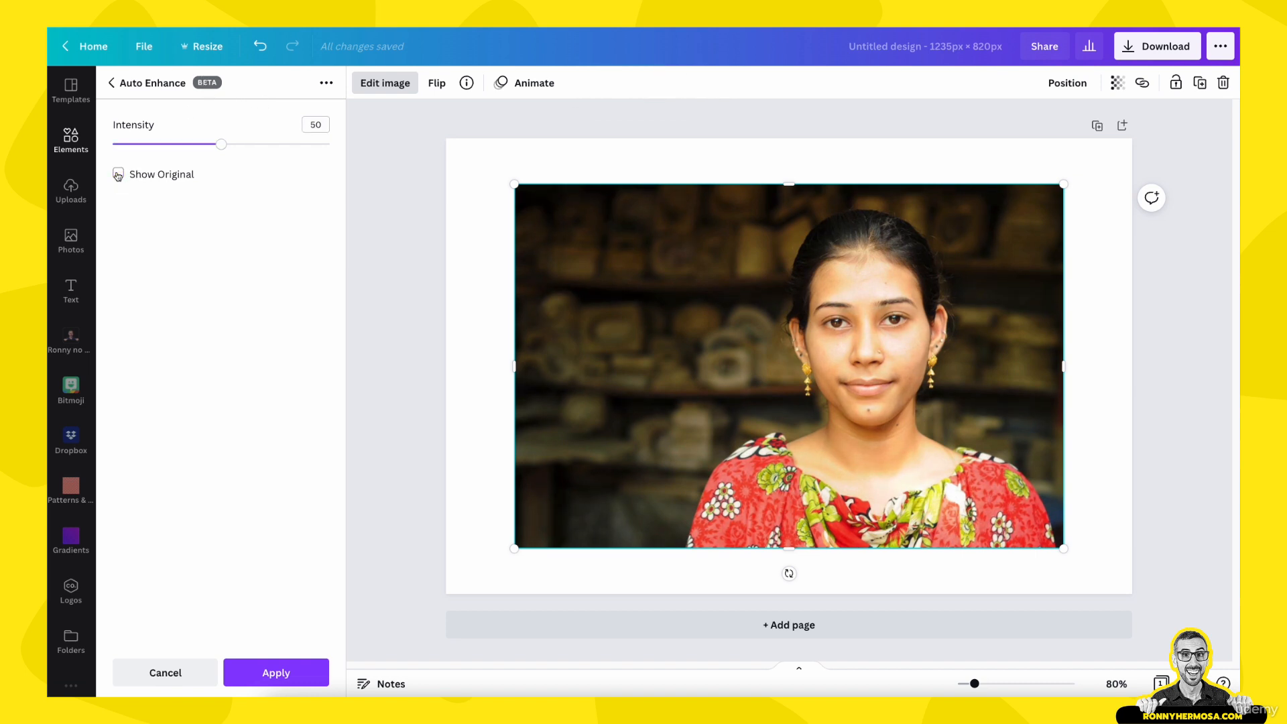
left_click(118, 174)
left_click(118, 174)
mouse_move(225, 146)
left_mouse_down()
mouse_move(305, 145)
mouse_move(204, 144)
mouse_move(222, 145)
left_mouse_up()
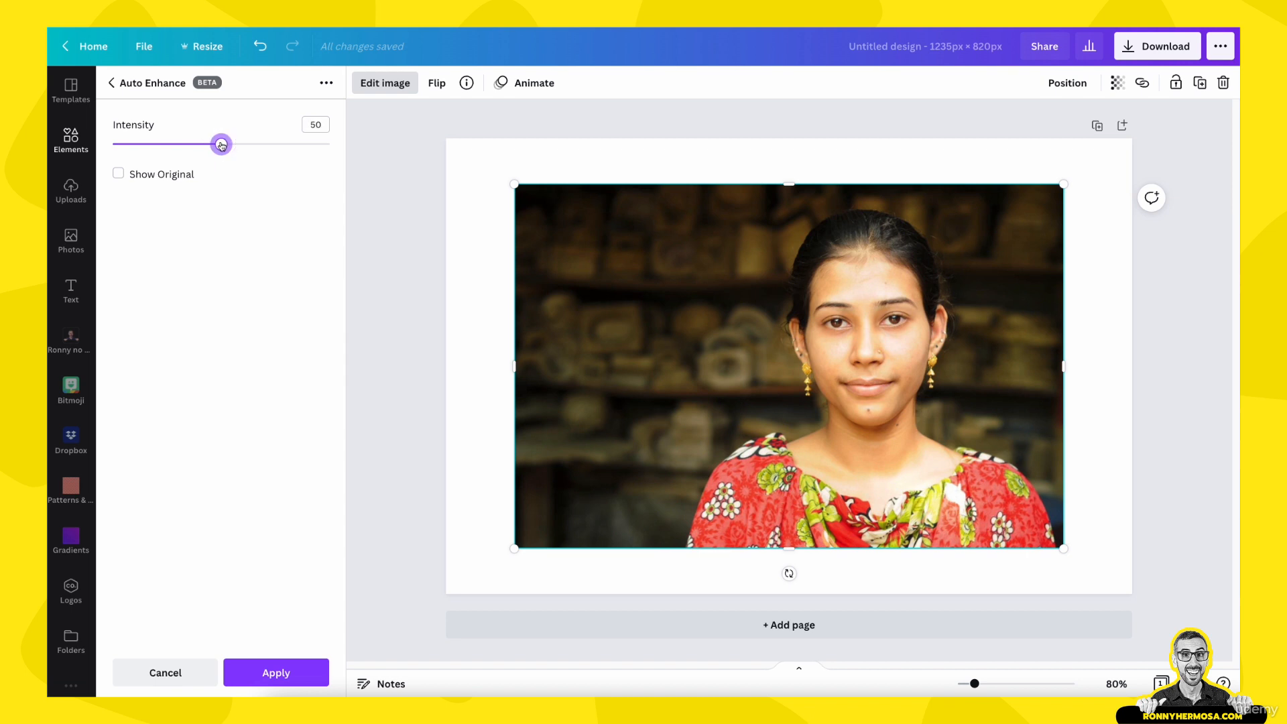
left_click(121, 175)
left_click(121, 175)
left_click(122, 176)
left_click(121, 175)
left_click(282, 678)
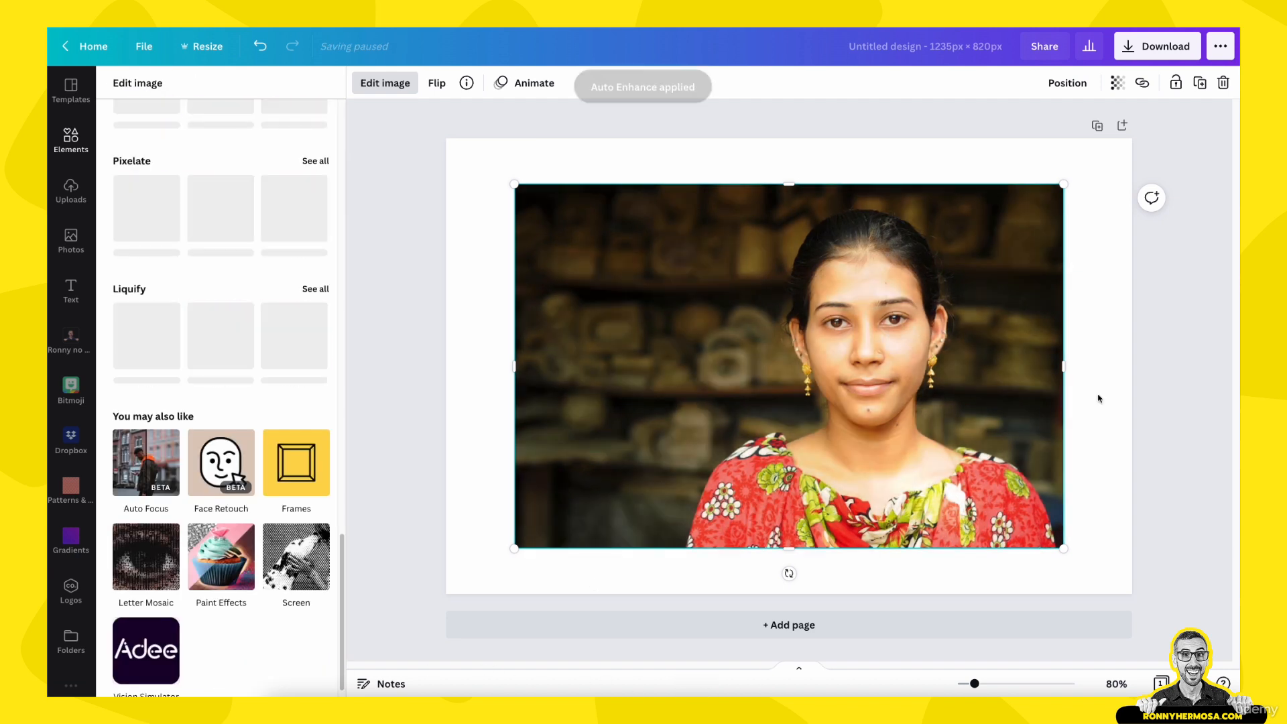
Try Face Retouch on the portrait with Whiten teeth and with Red eye at intensity 57, cancelling the effect
scroll(123, 521, "down", 1)
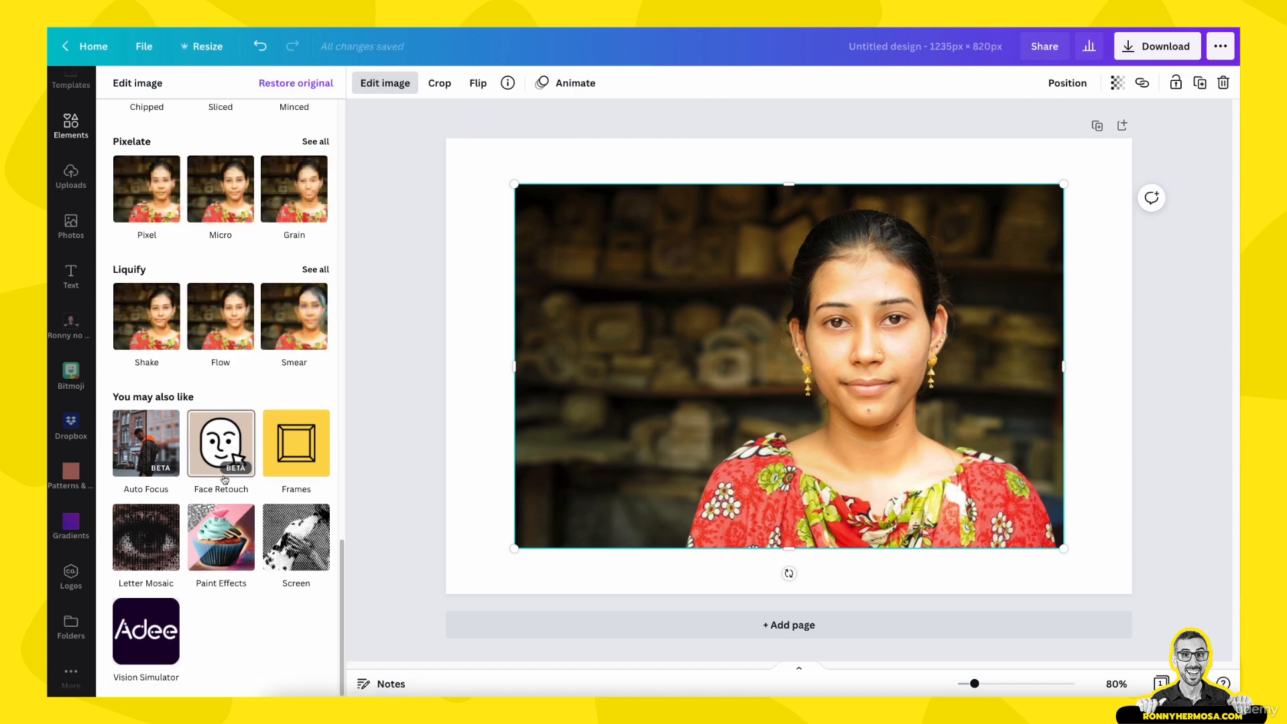
left_click(230, 450)
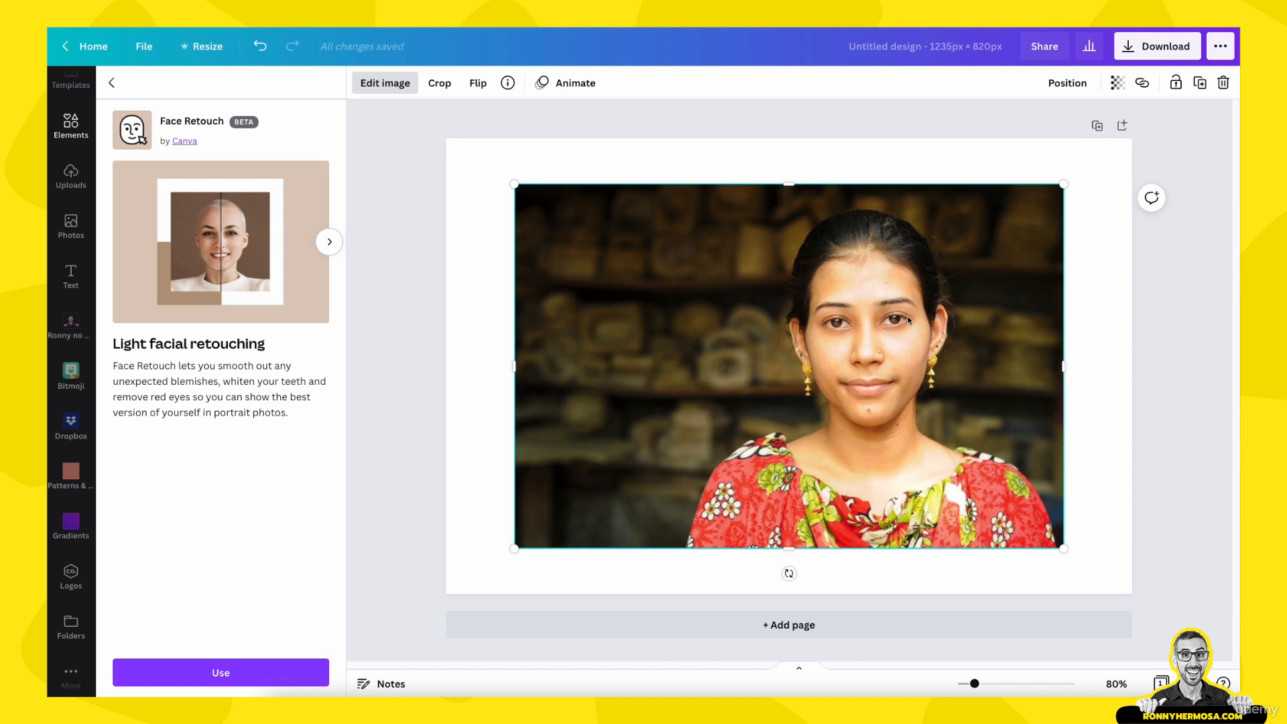
left_click(250, 674)
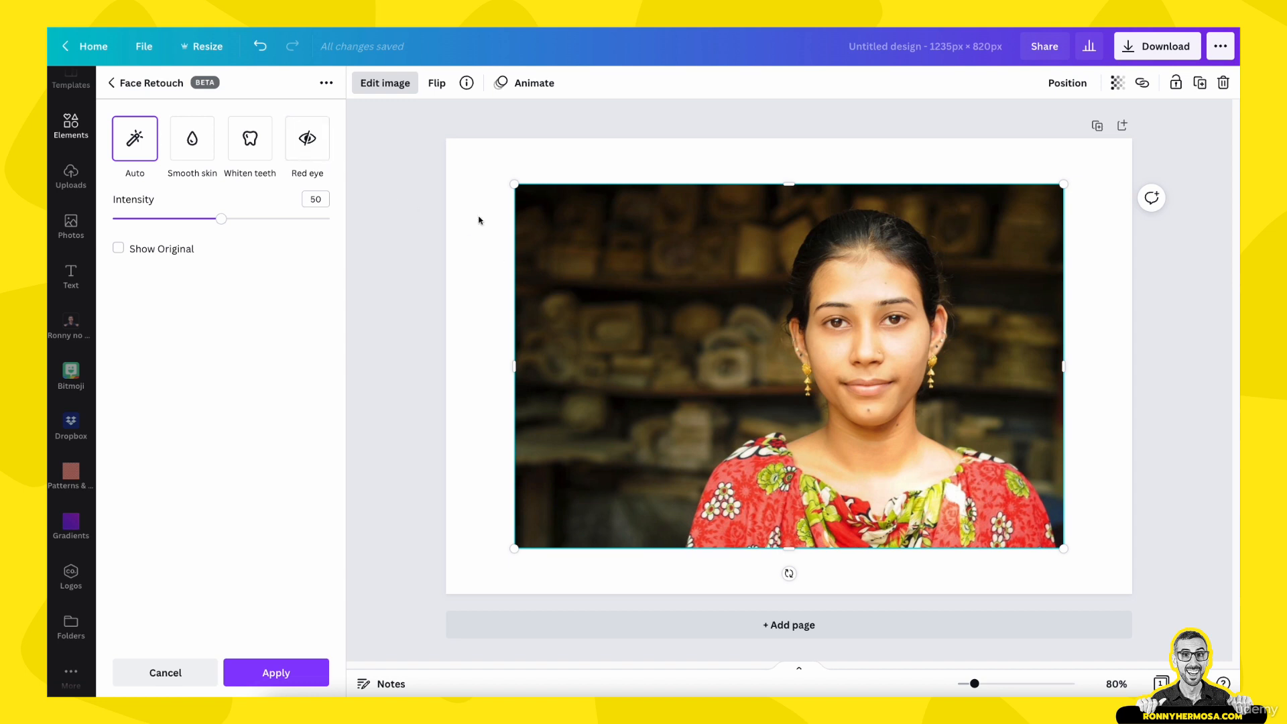
left_click(261, 161)
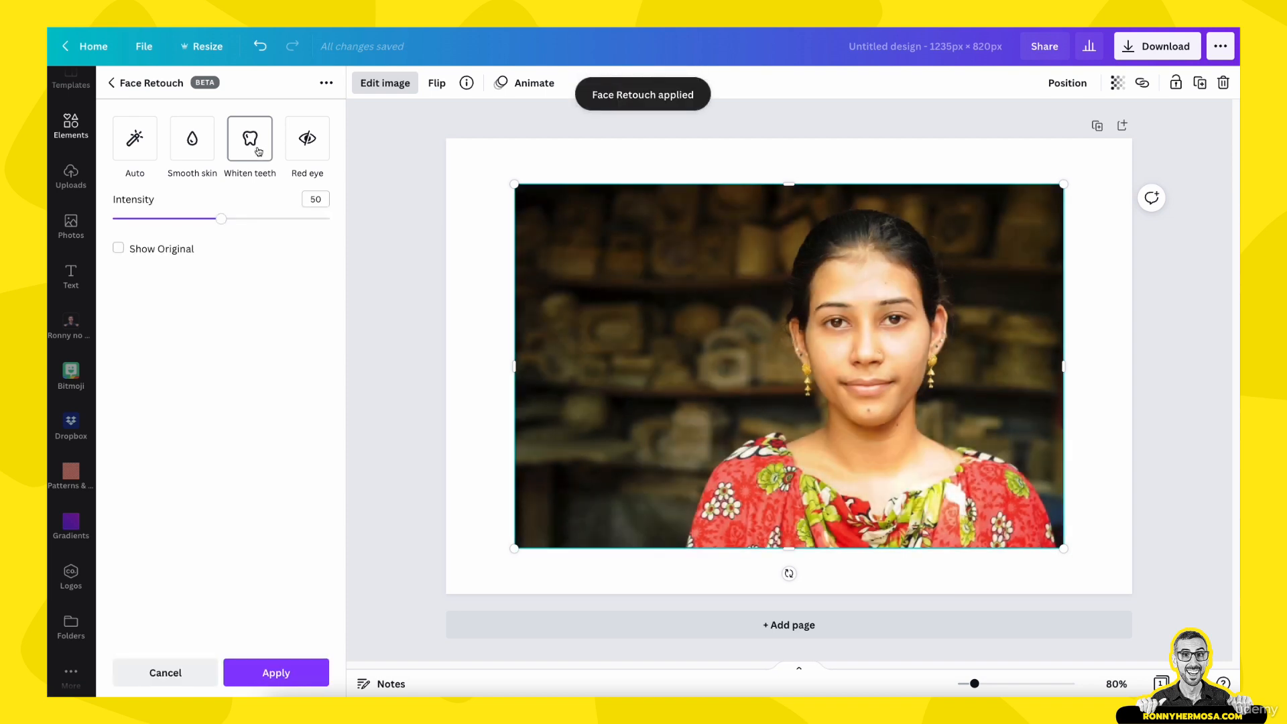
left_click(316, 155)
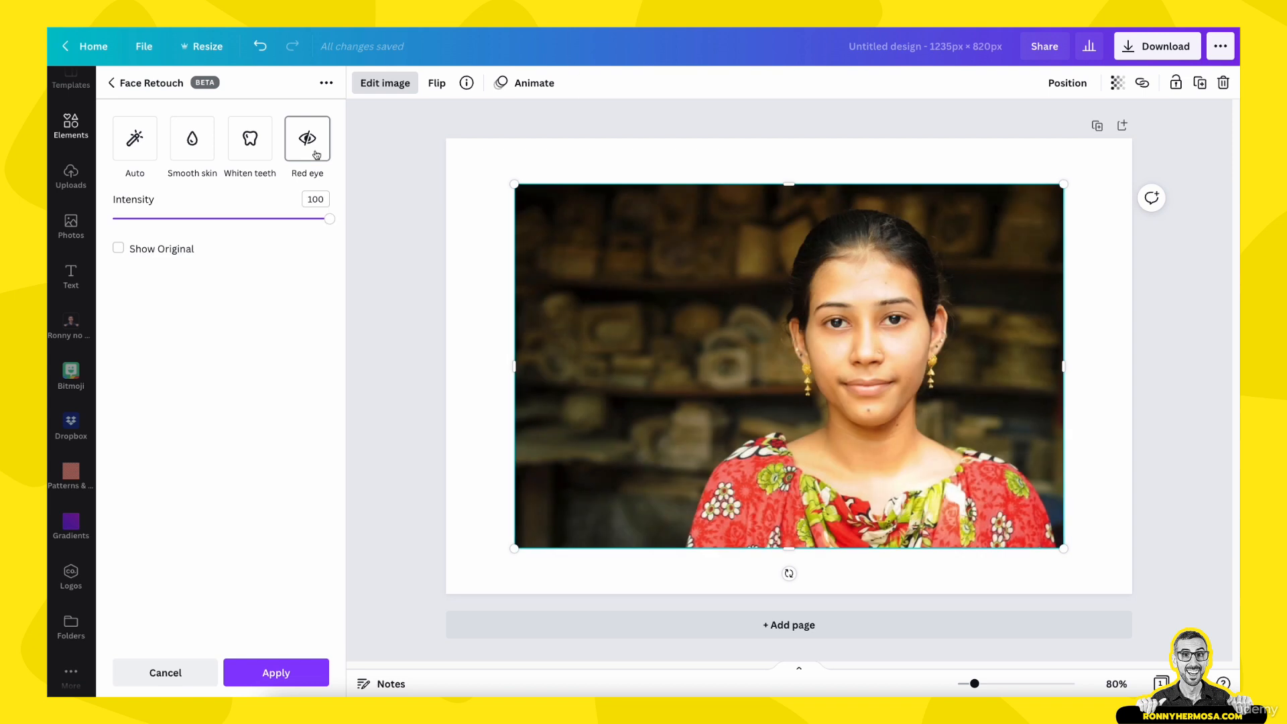
mouse_move(329, 222)
left_mouse_down()
mouse_move(161, 212)
mouse_move(506, 217)
mouse_move(103, 223)
mouse_move(356, 215)
mouse_move(394, 230)
mouse_move(127, 224)
mouse_move(308, 212)
mouse_move(323, 218)
mouse_move(118, 222)
mouse_move(333, 228)
mouse_move(121, 213)
mouse_move(431, 204)
mouse_move(215, 216)
mouse_move(237, 218)
left_mouse_up()
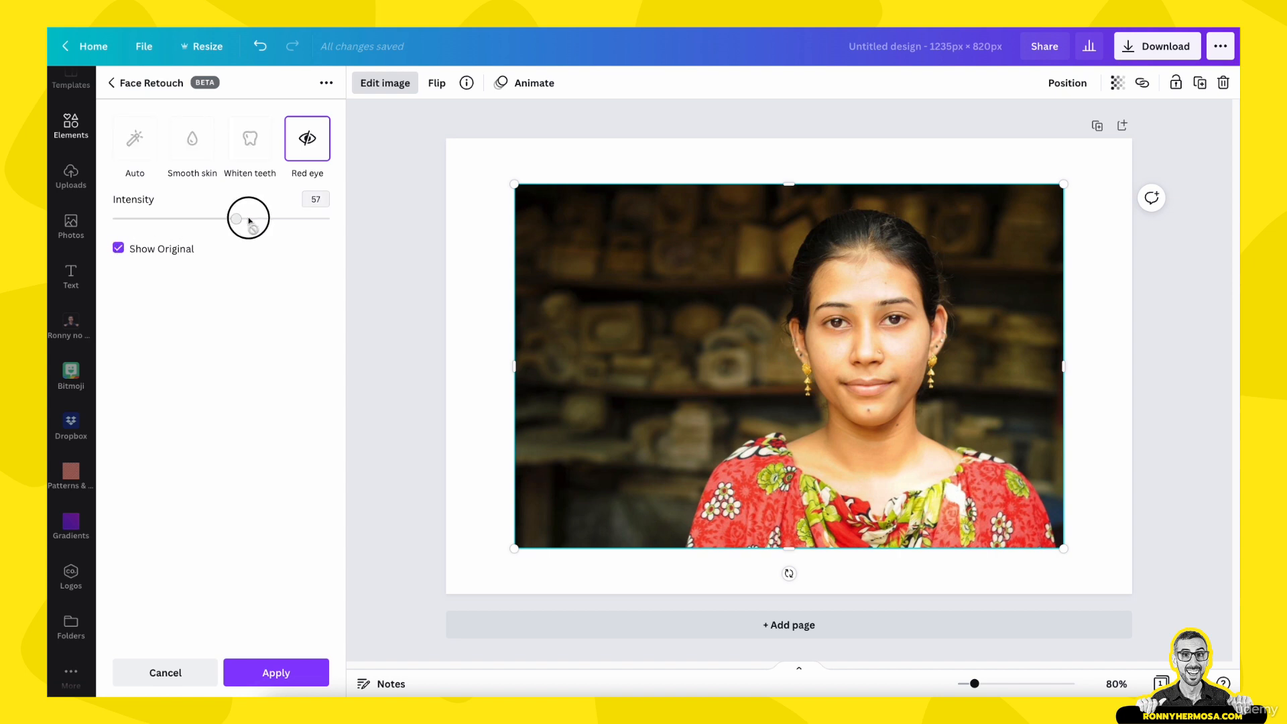
left_click(168, 673)
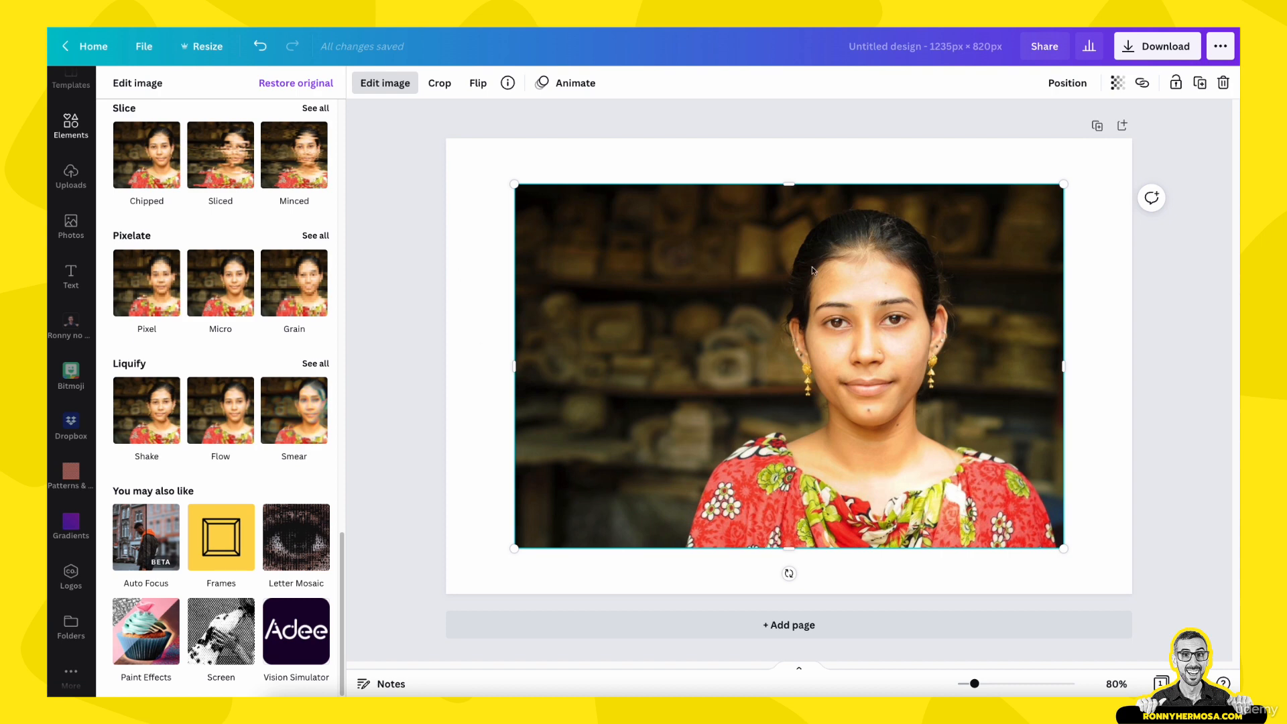
Examine the available image effects for the portrait, from the recently used ones down to the suggested effects
left_click(401, 86)
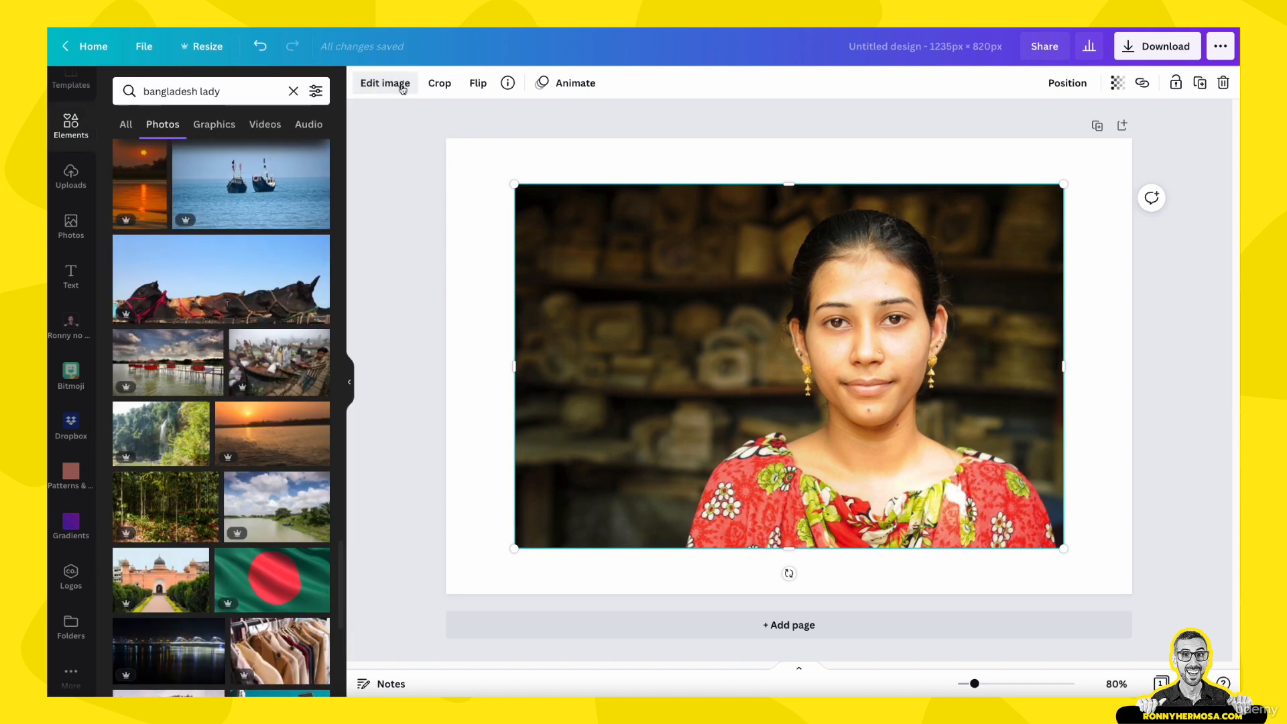
left_click(403, 88)
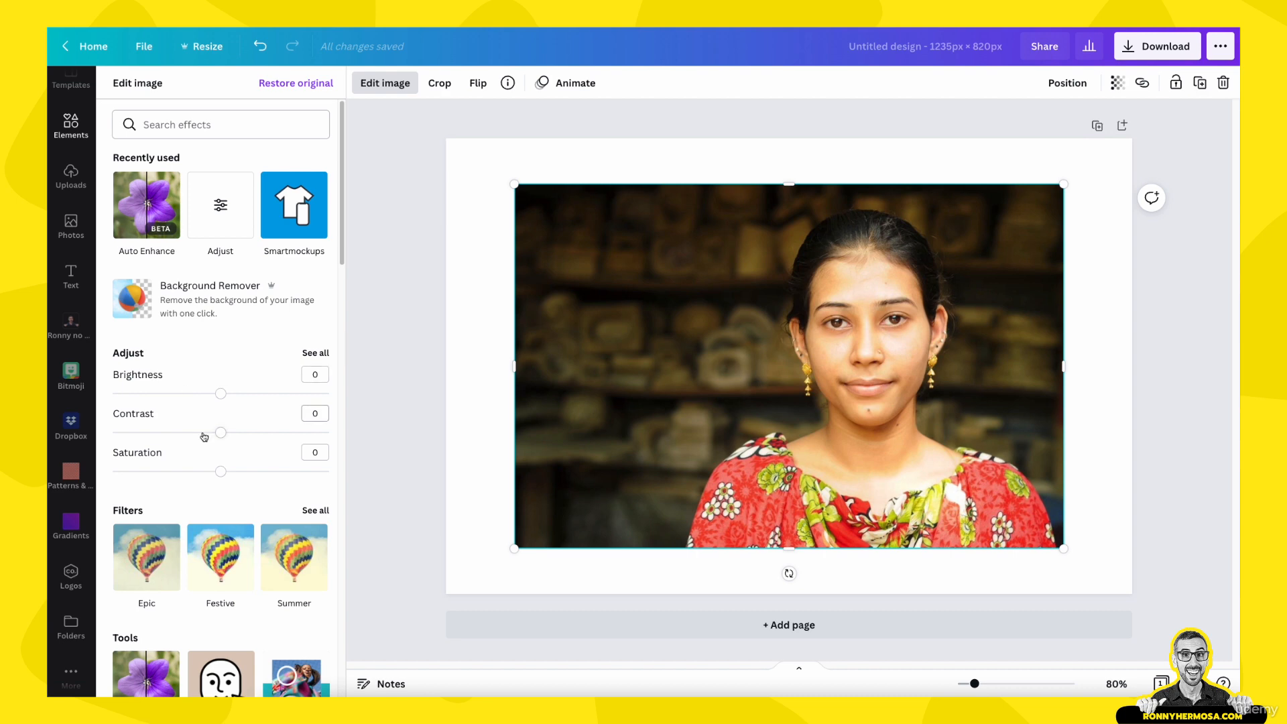
scroll(203, 435, "down", 4)
scroll(203, 436, "up", 5)
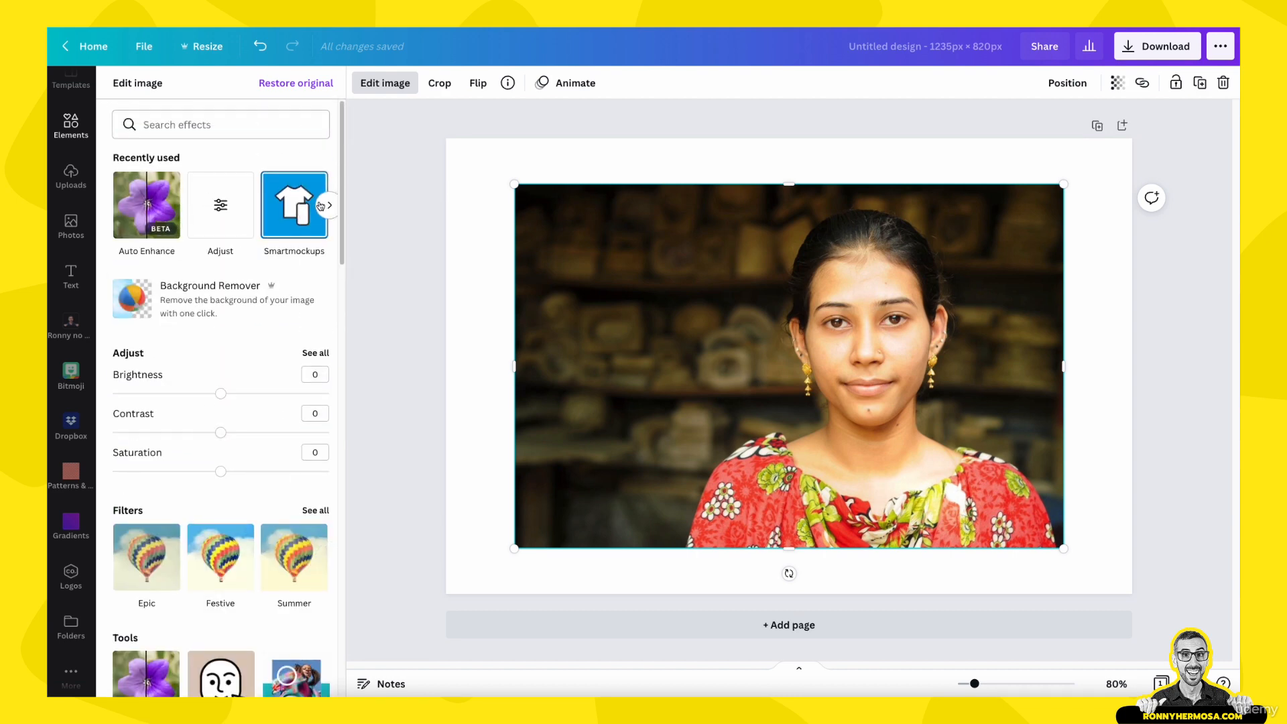
left_click(330, 204)
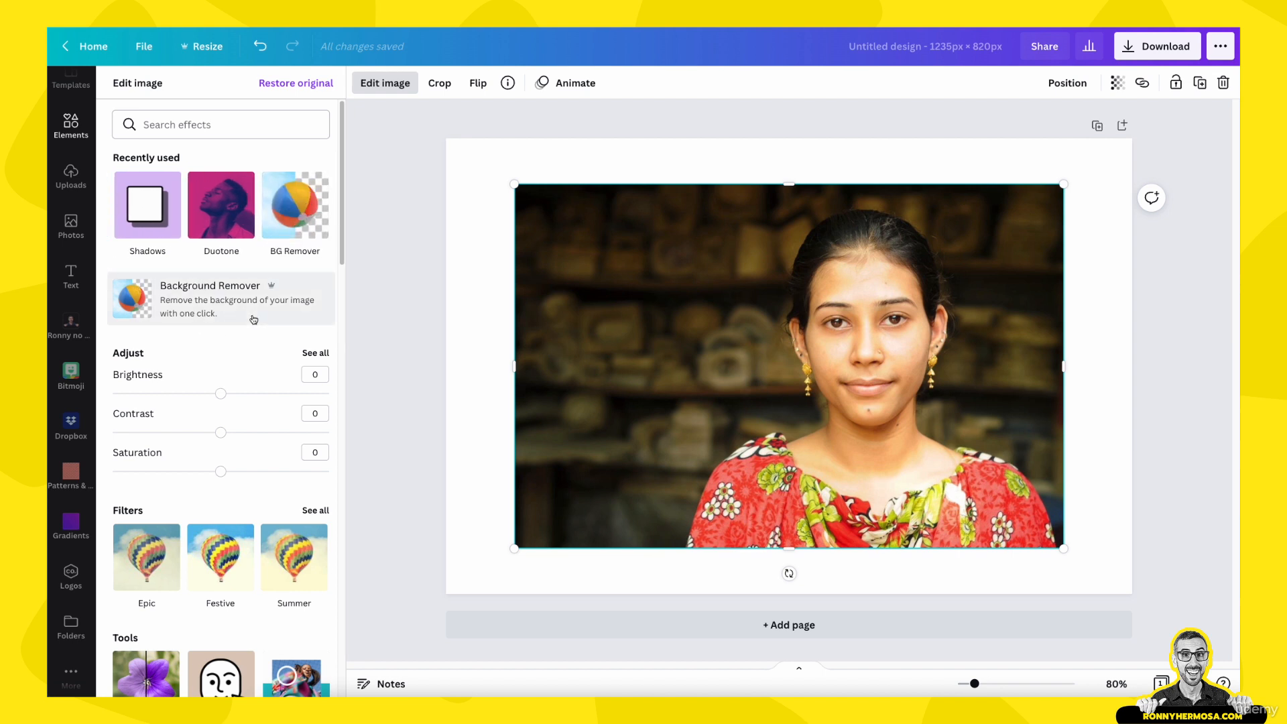
scroll(253, 319, "down", 3)
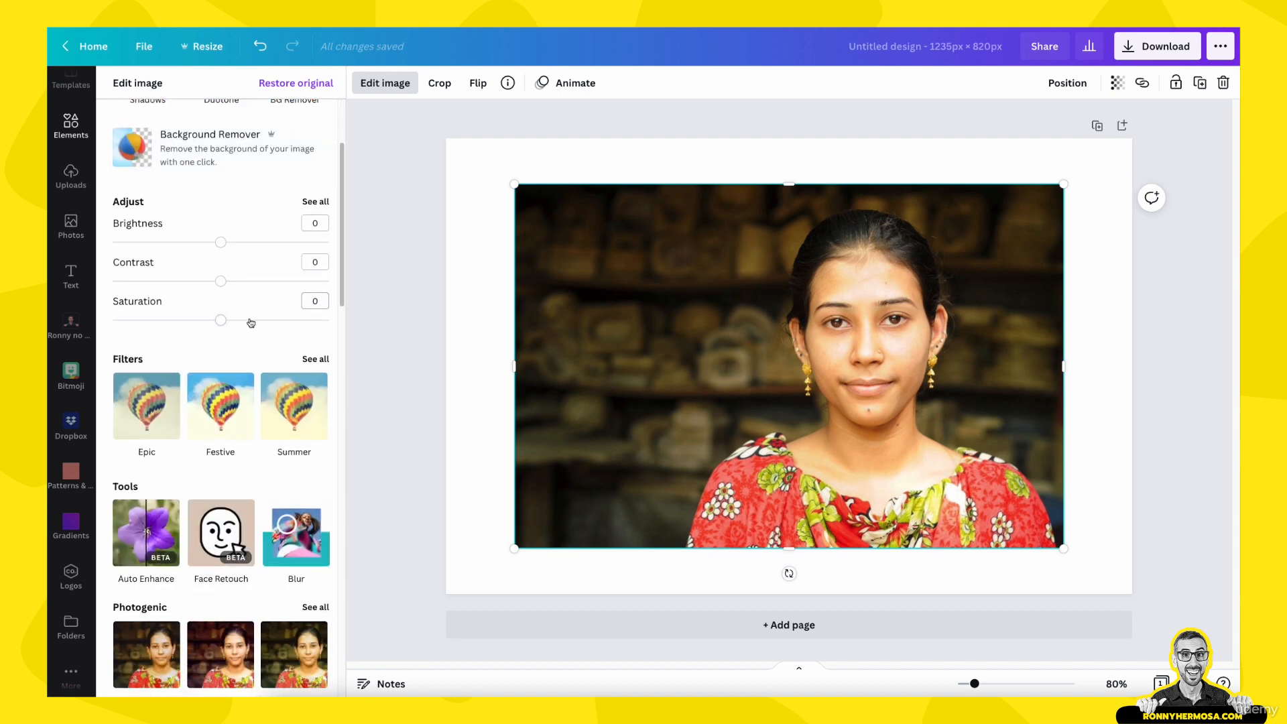
scroll(251, 326, "up", 3)
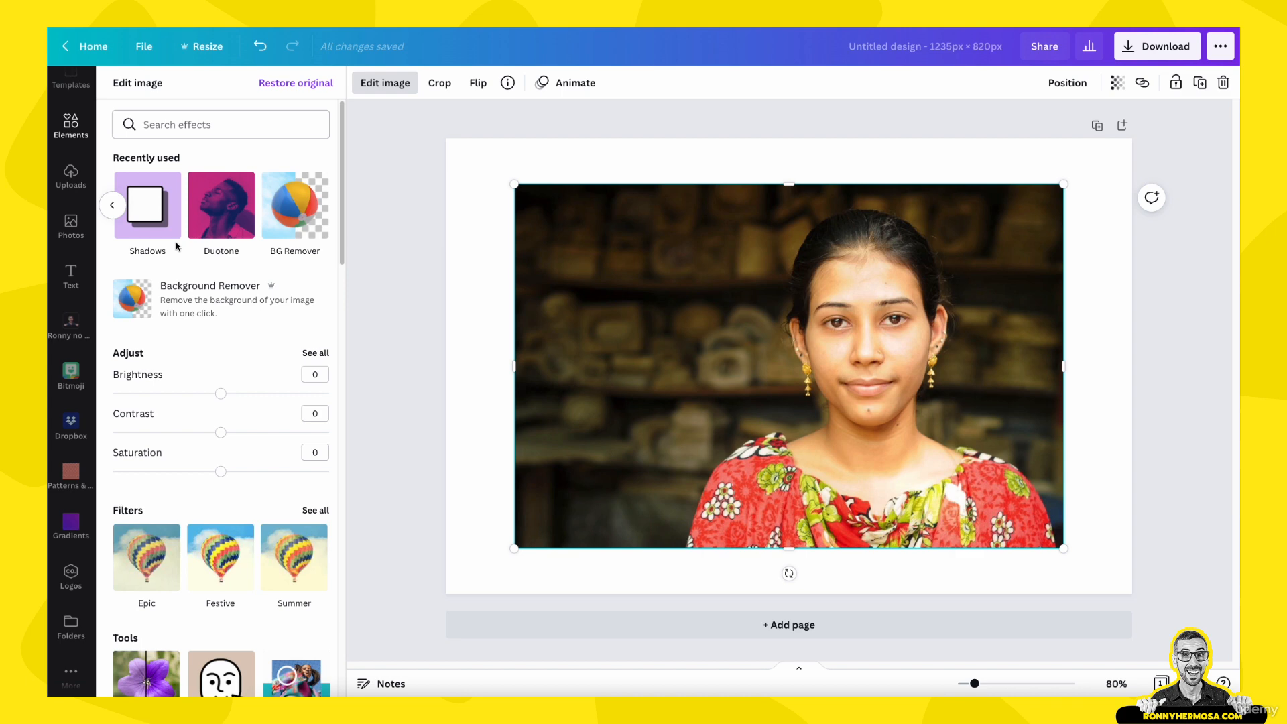
scroll(190, 431, "down", 4)
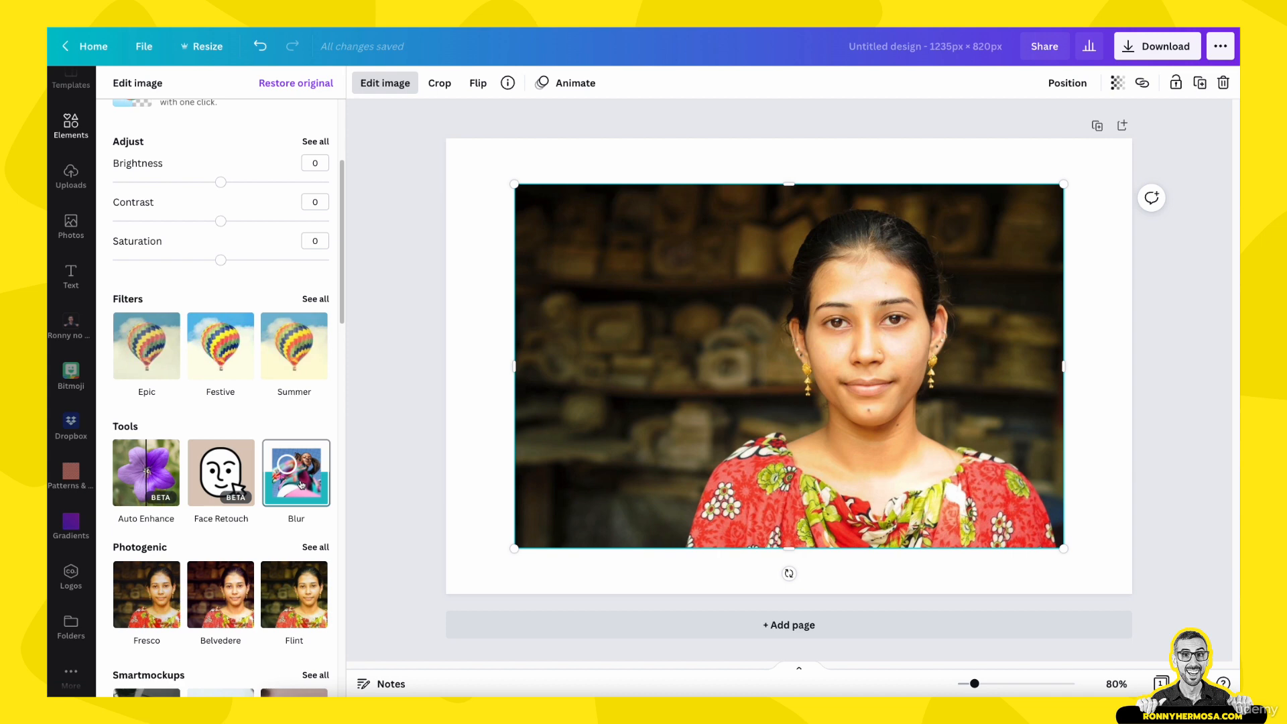
scroll(301, 485, "down", 15)
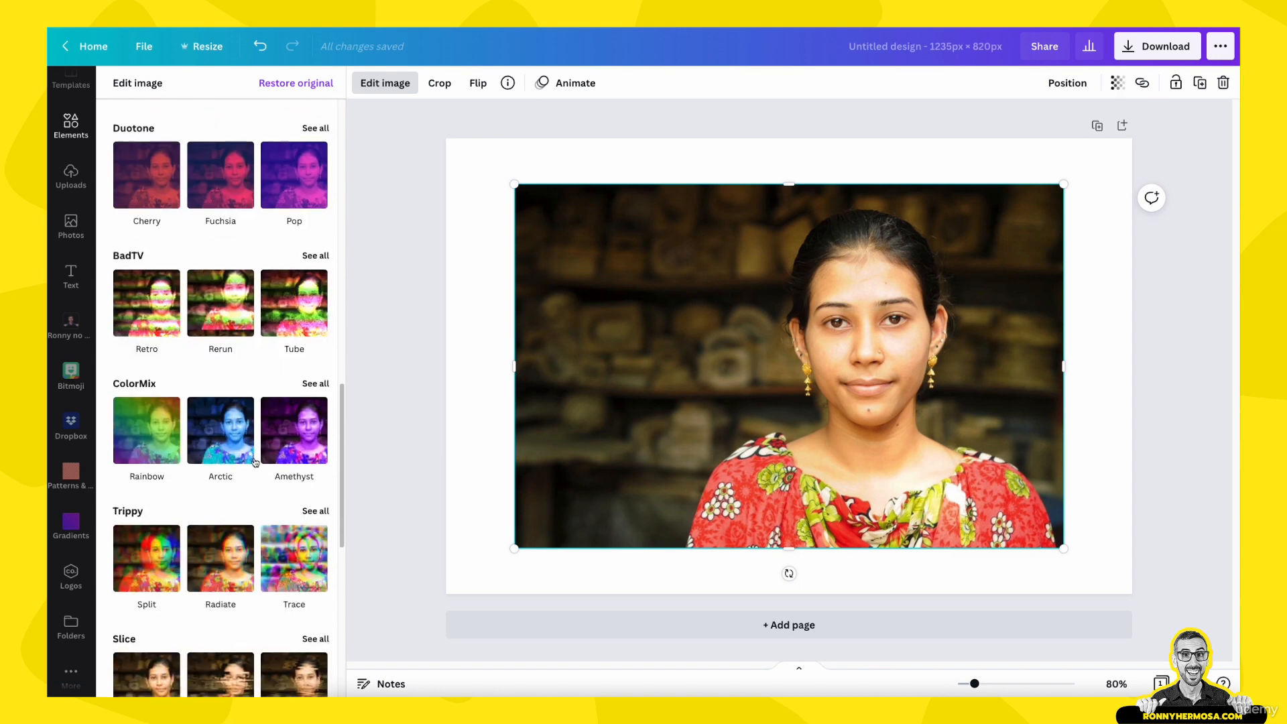
scroll(255, 461, "down", 8)
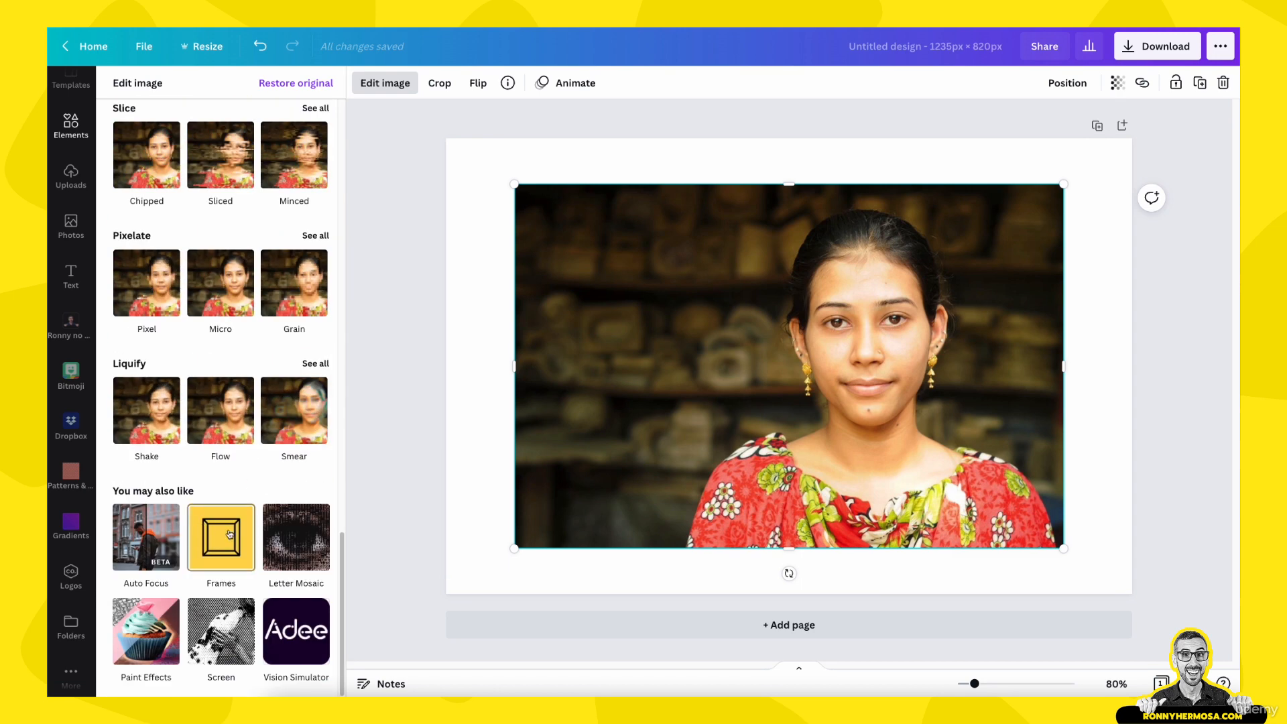
scroll(228, 550, "up", 20)
scroll(234, 551, "up", 3)
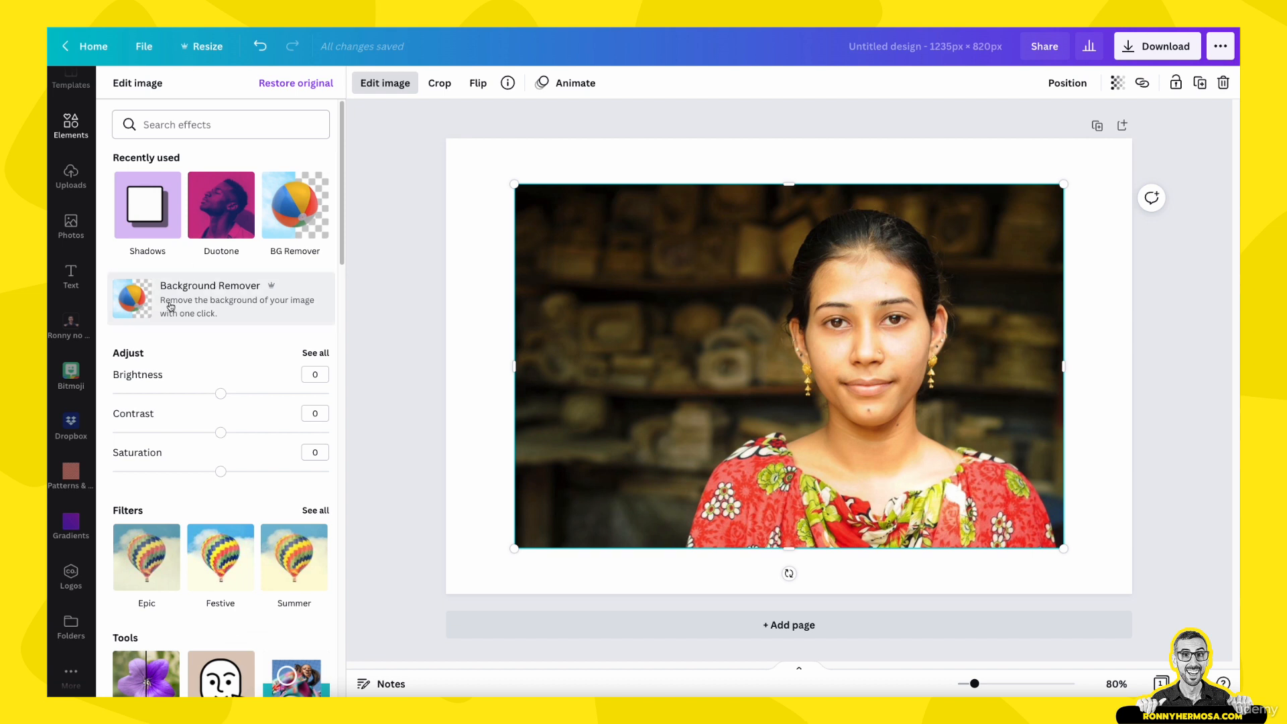
Remove the portrait's background, touch up the hair edge beside the forehead with the size 25 Restore brush and apply the effect
left_click(254, 301)
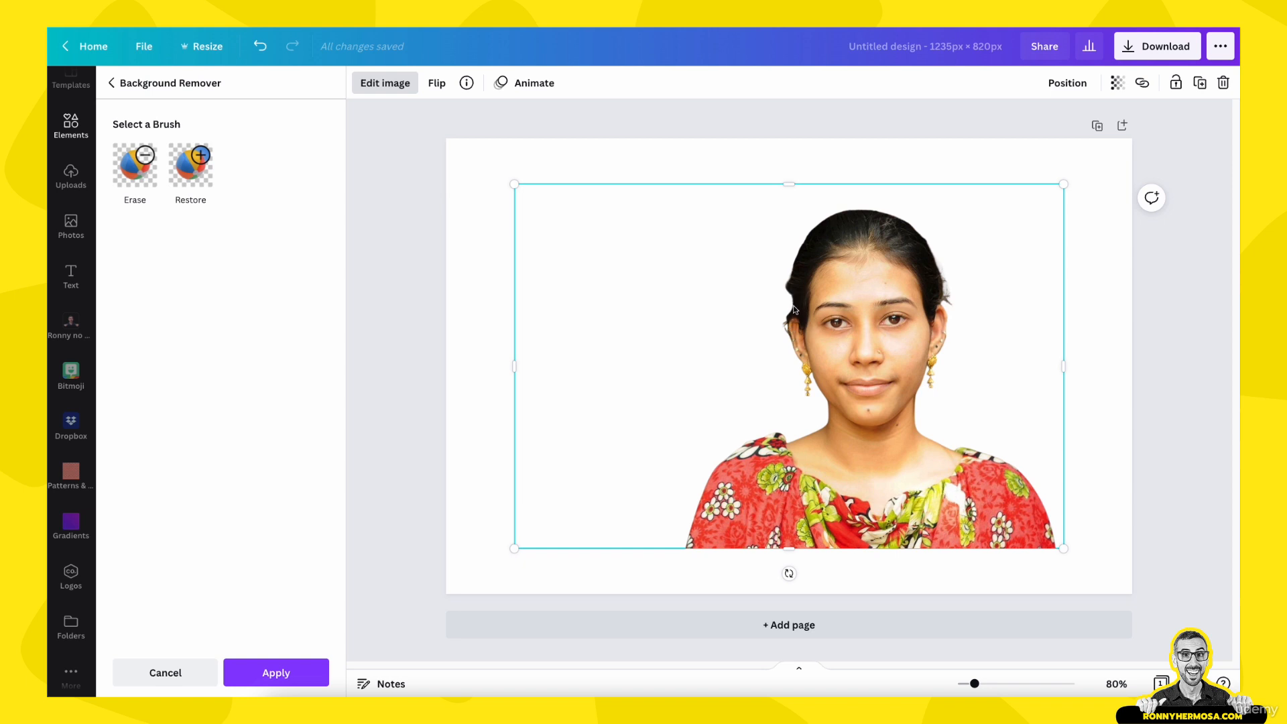
left_click(191, 166)
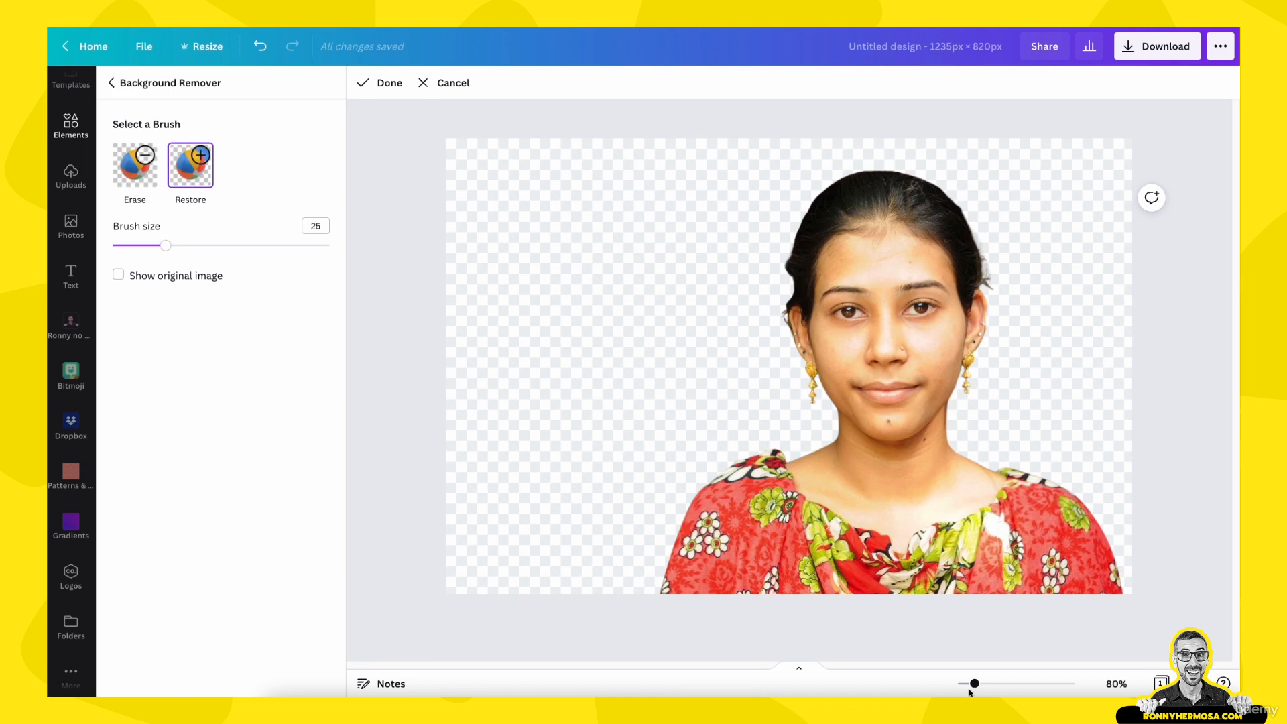
left_click_drag(974, 684, 994, 684)
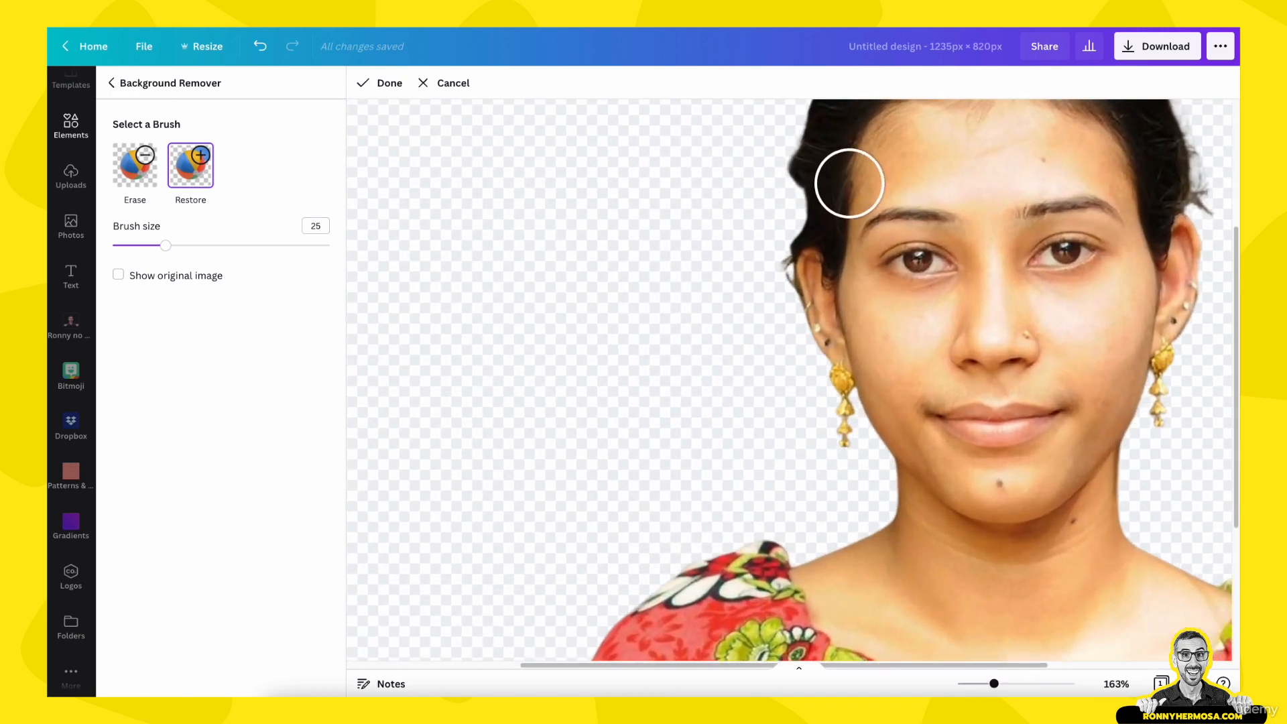
mouse_move(845, 181)
left_mouse_down()
mouse_move(840, 230)
mouse_move(879, 183)
mouse_move(855, 193)
mouse_move(837, 182)
mouse_move(837, 230)
left_mouse_up()
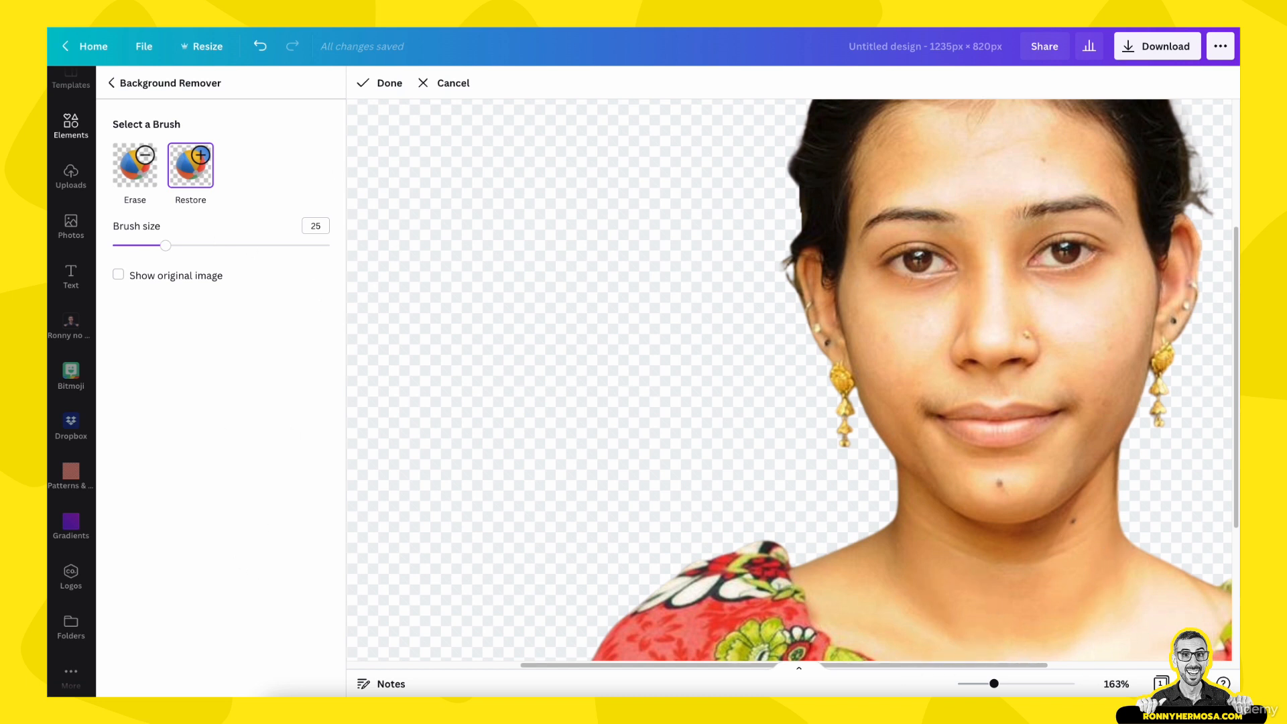
left_click_drag(994, 683, 977, 686)
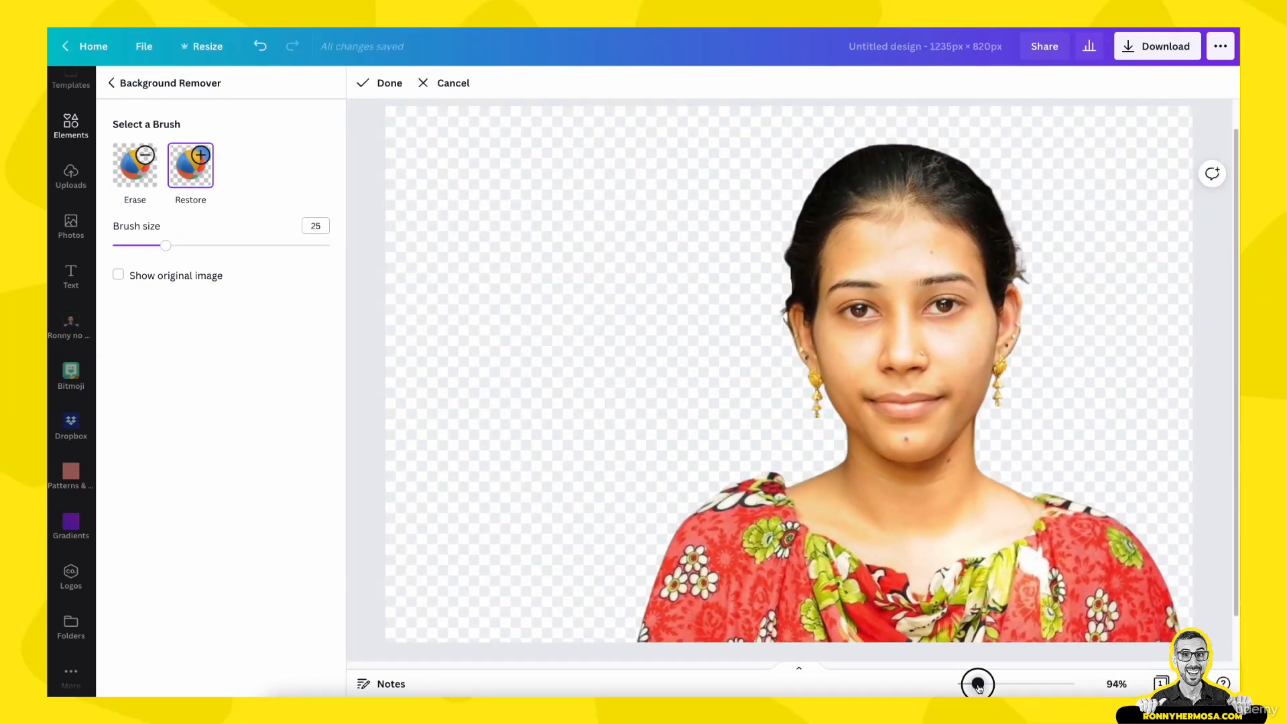
left_click_drag(978, 685, 974, 684)
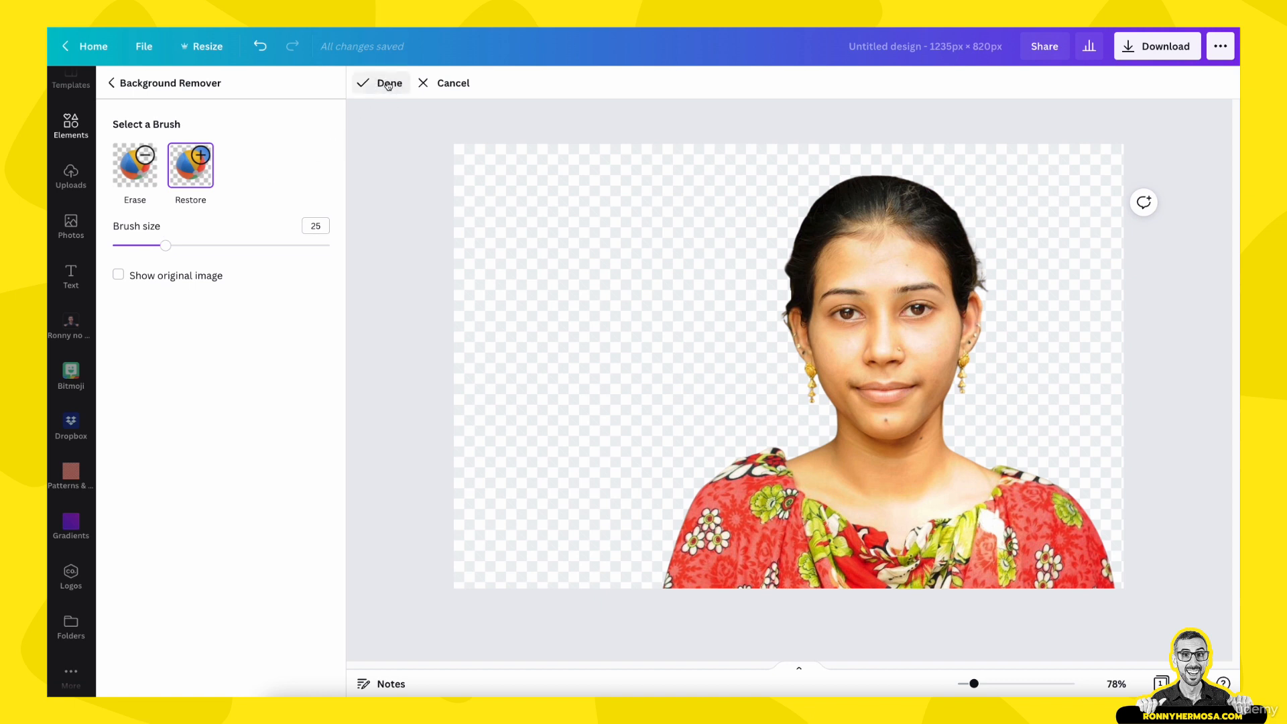
left_click(381, 86)
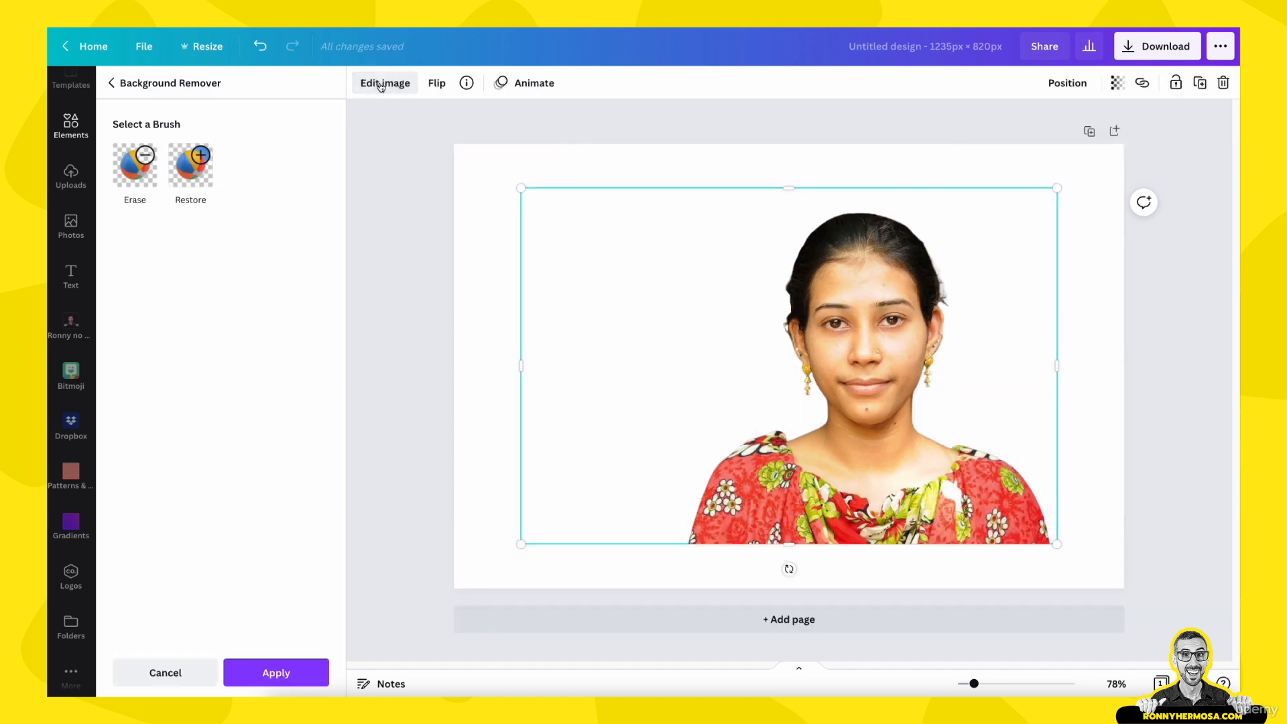
left_click(287, 669)
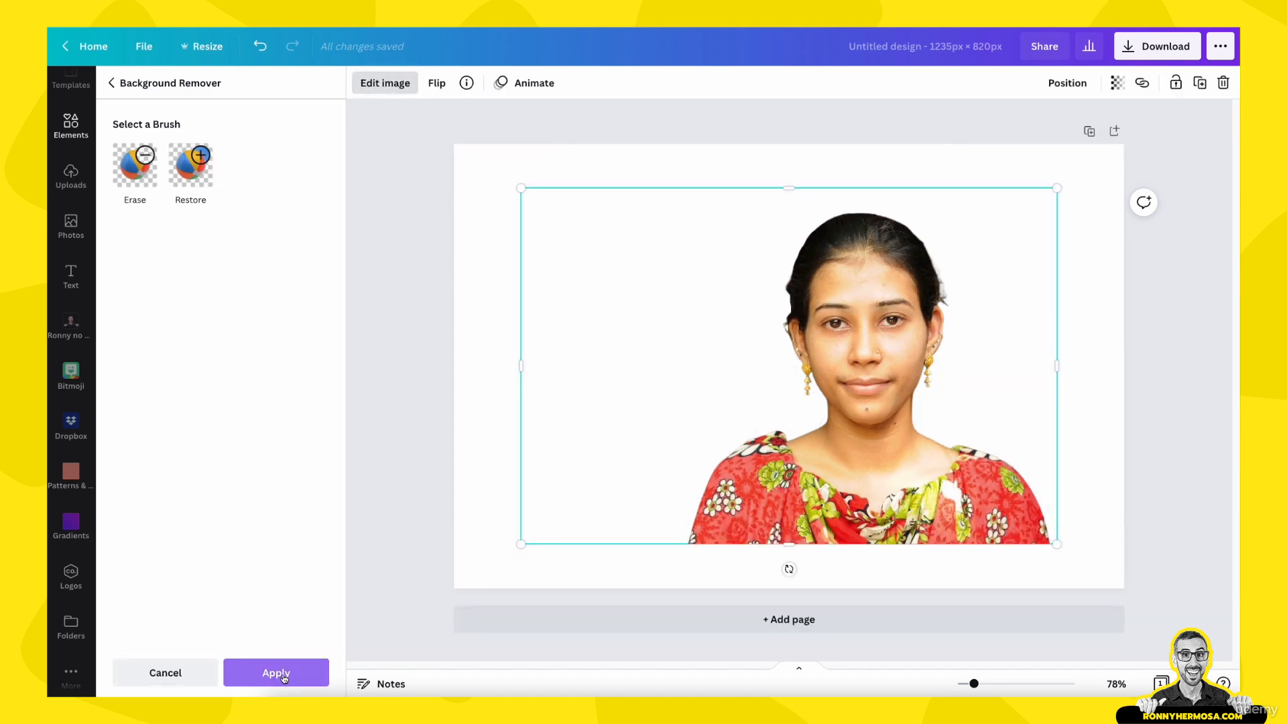
Crop the empty area left of the woman out of the portrait and place it in the page's lower-right corner
left_click(769, 486)
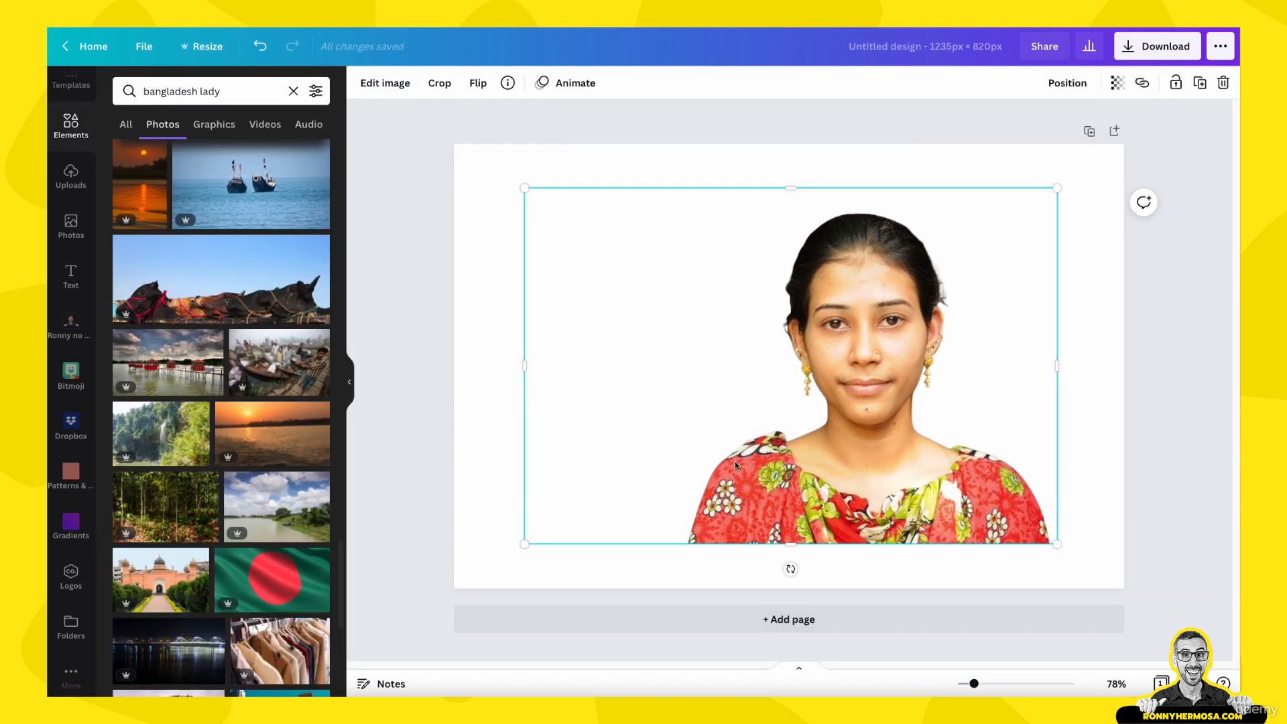
left_click_drag(525, 368, 668, 379)
left_click_drag(861, 373, 922, 418)
left_click(531, 342)
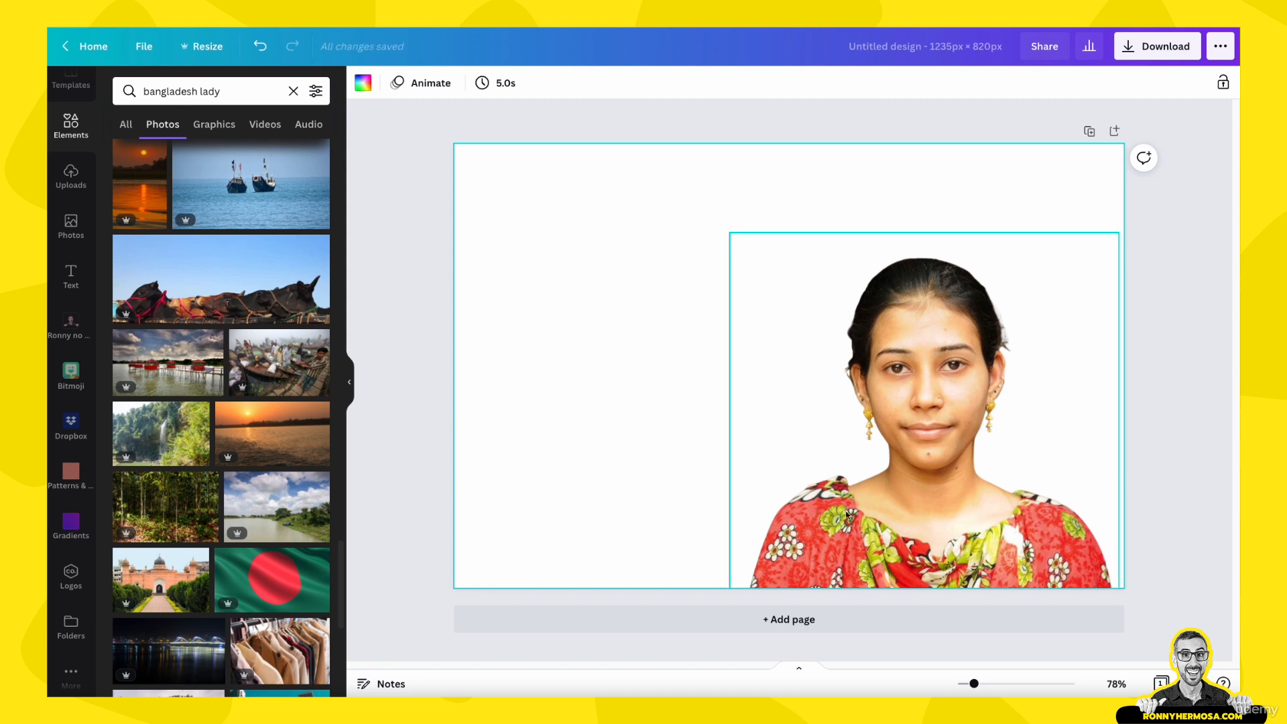
left_click(883, 518)
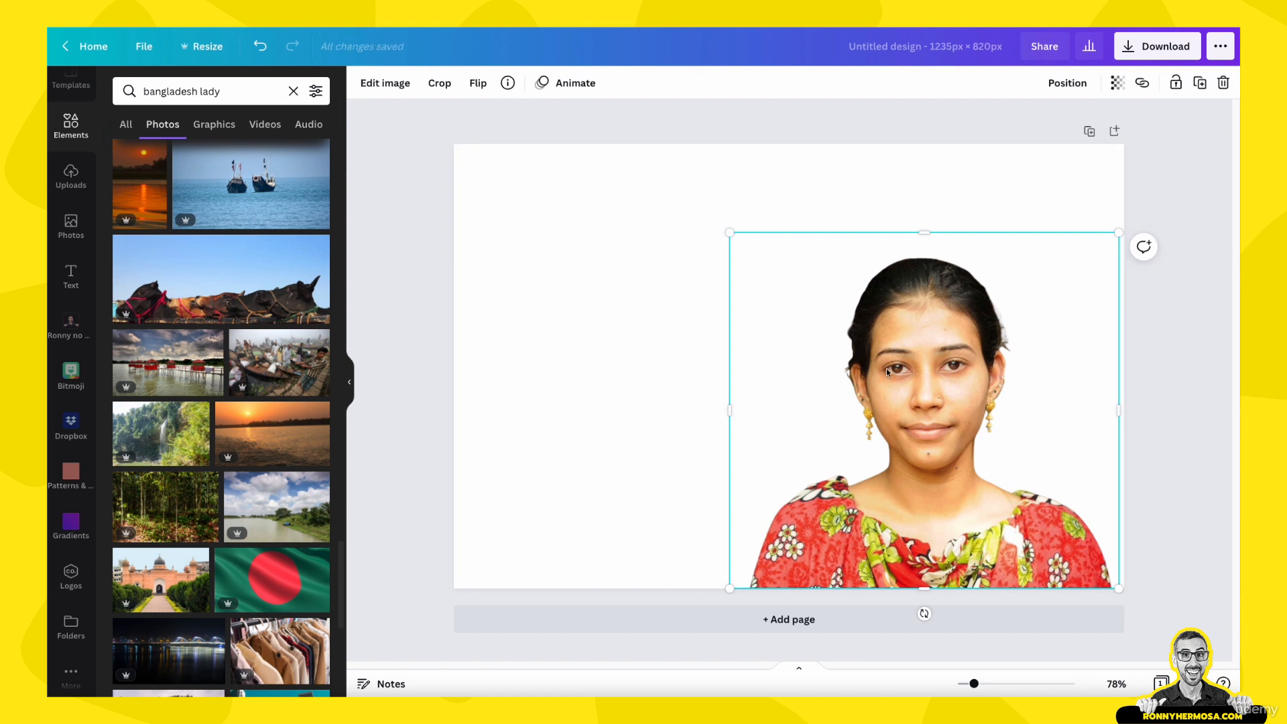
left_click(825, 620)
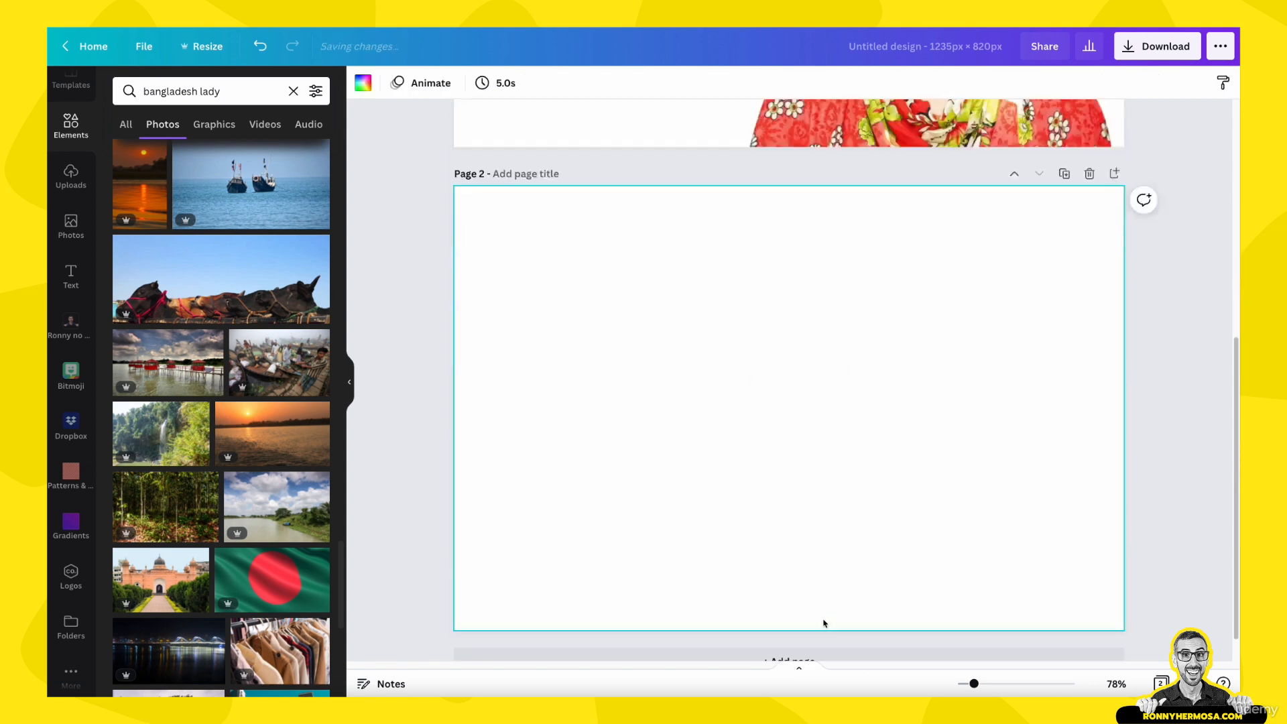
scroll(821, 520, "up", 3)
scroll(821, 520, "up", 5)
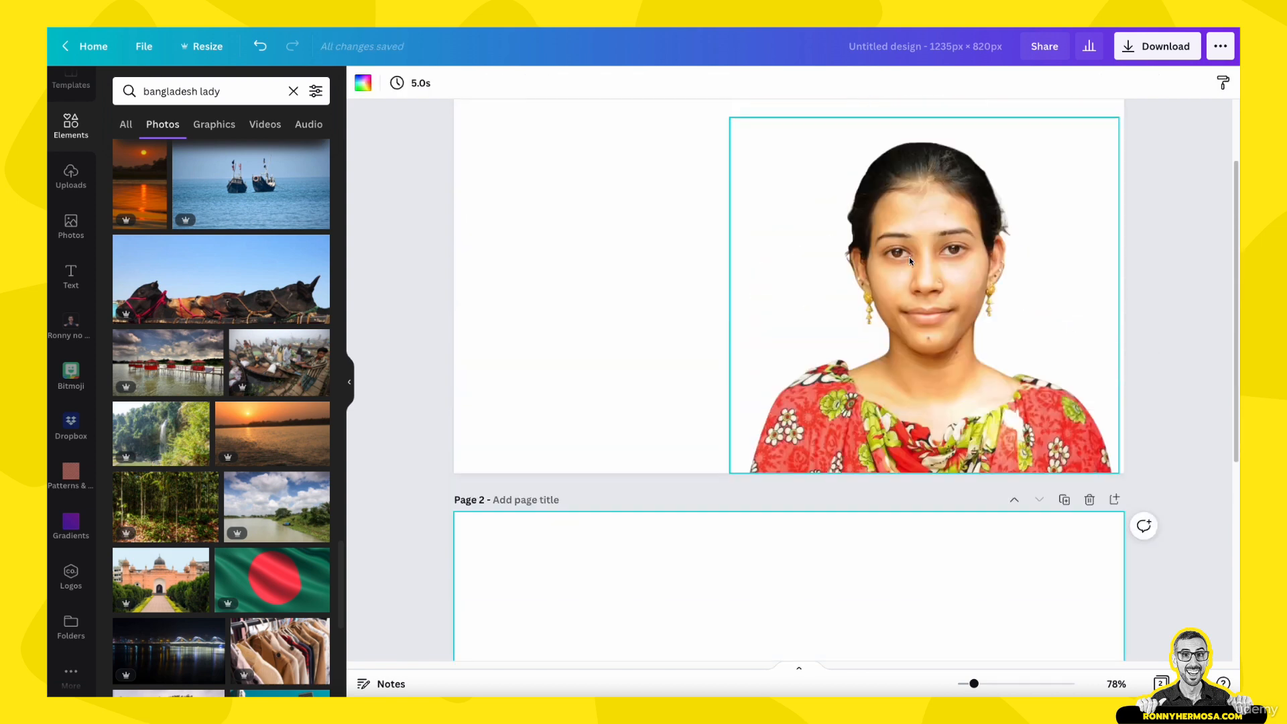
left_click(1089, 610)
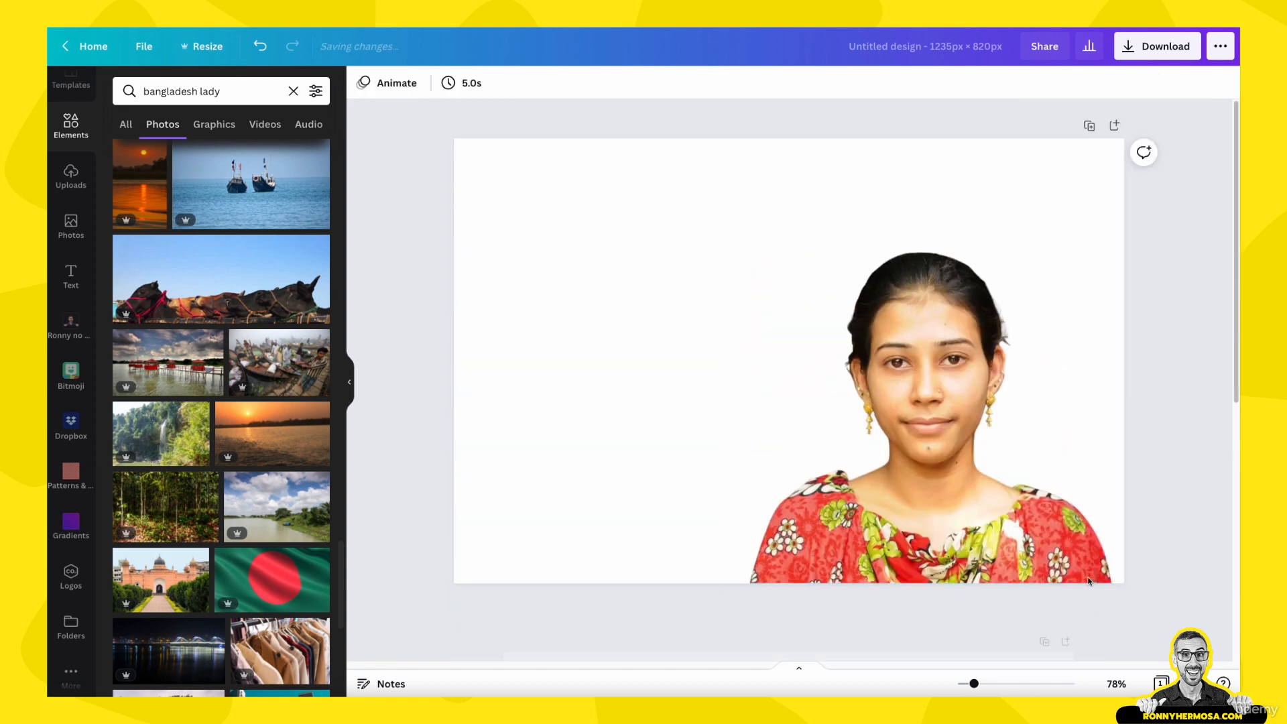
Duplicate the page containing the background-free portrait
left_click(1090, 132)
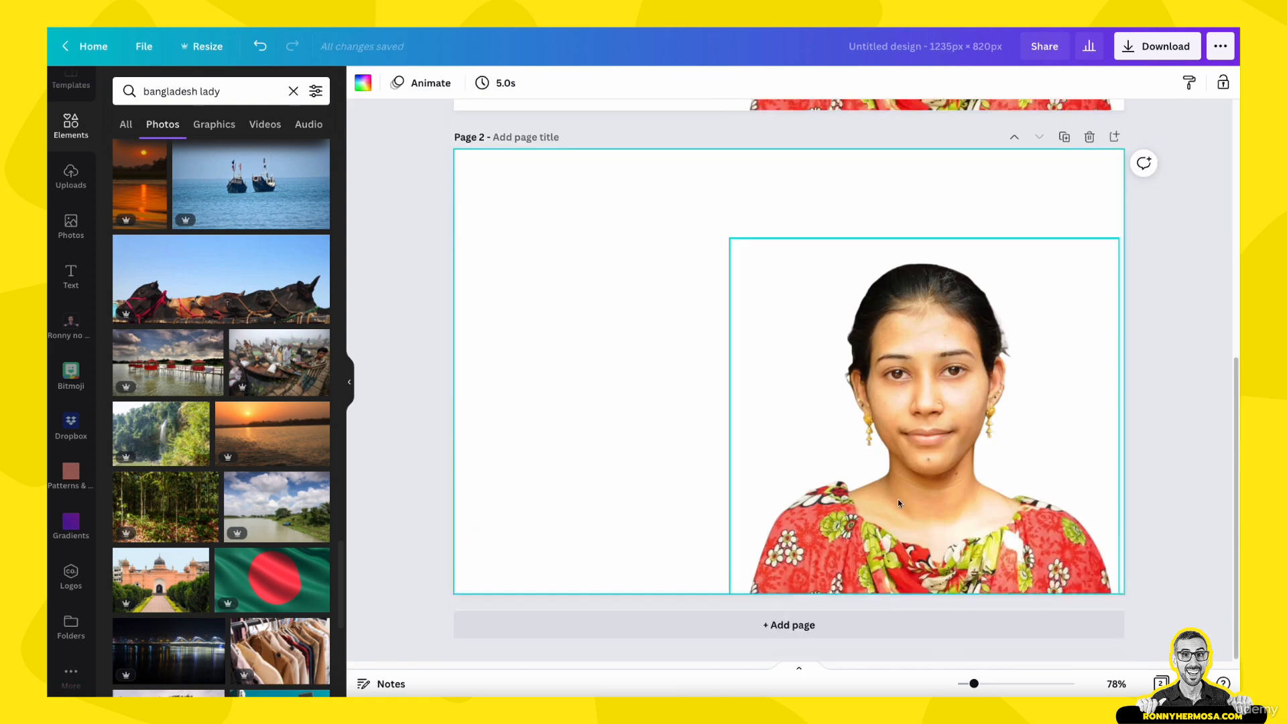
left_click(872, 576)
scroll(870, 593, "up", 3)
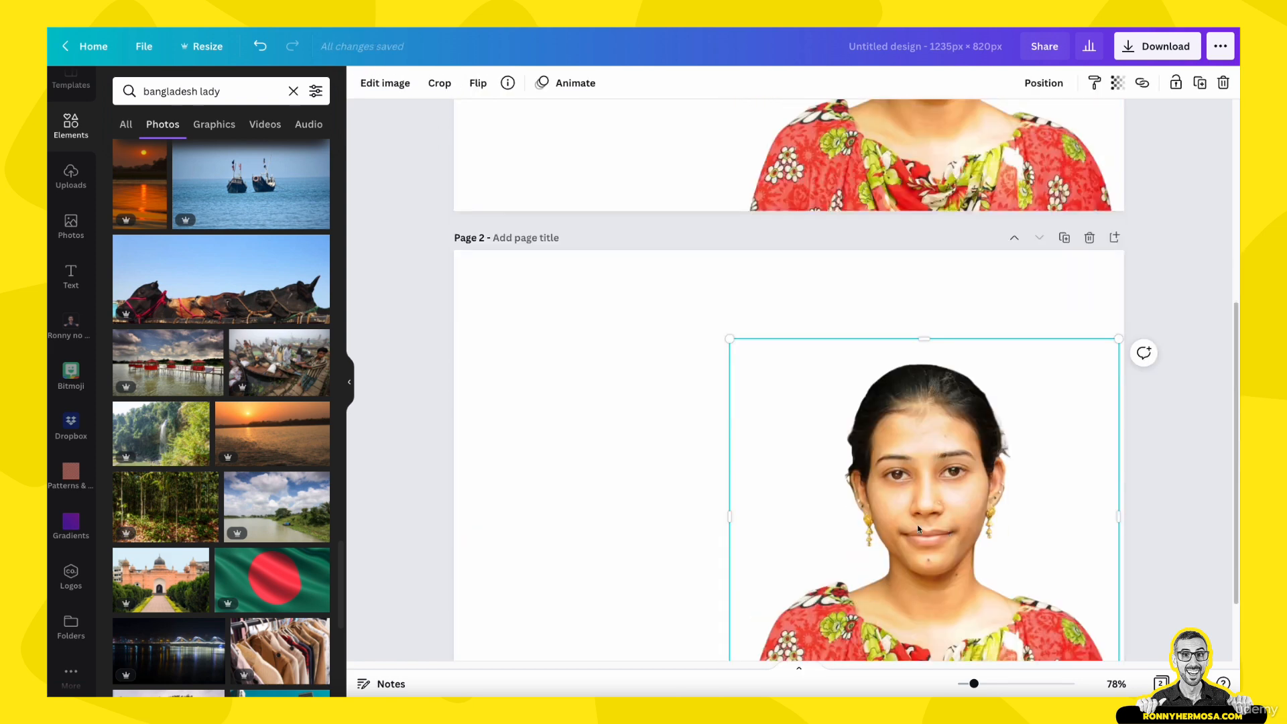
scroll(905, 535, "up", 5)
Restore the original image of the portrait on page 1
left_click(924, 377)
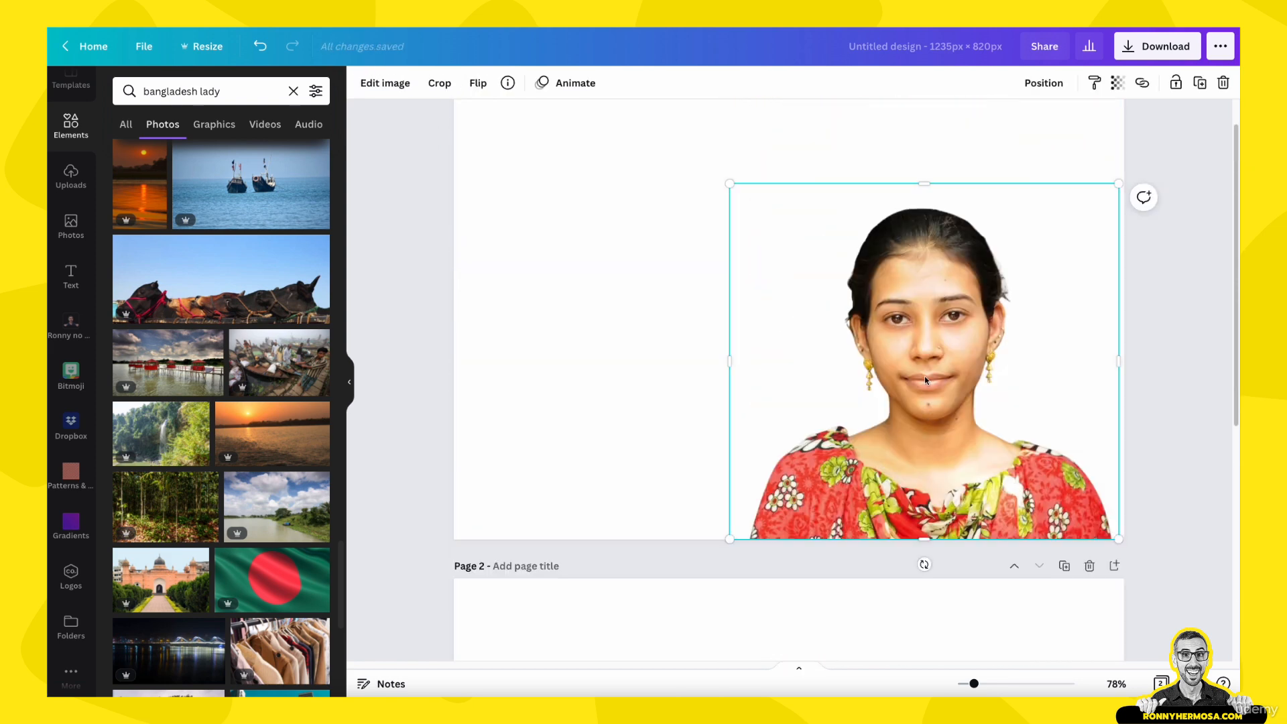
left_click(390, 84)
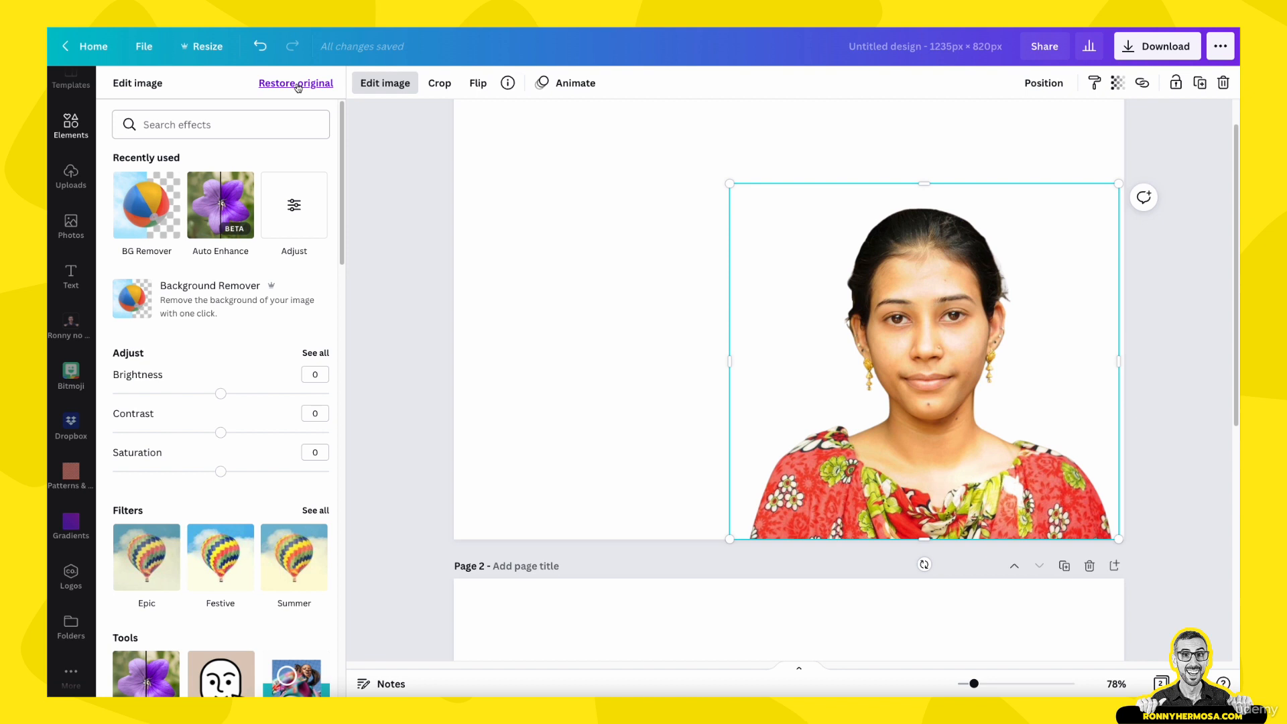
left_click(297, 85)
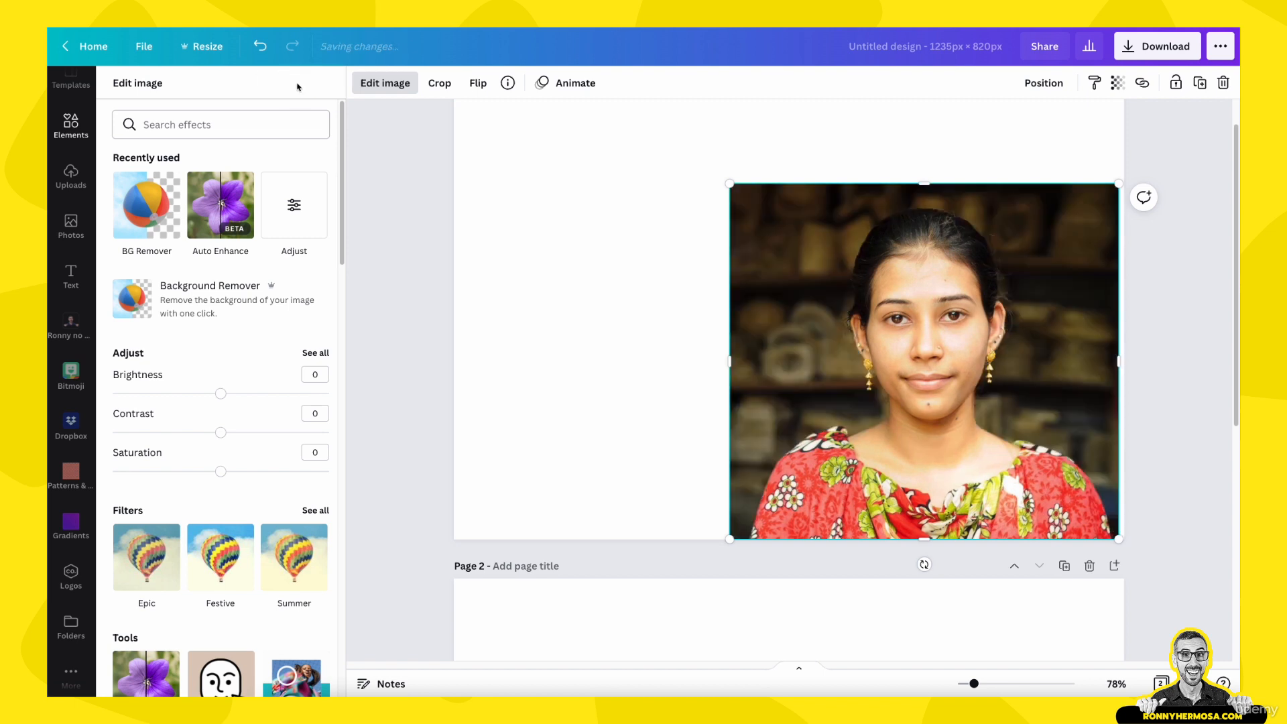
Extend the crop of the page 1 portrait back to the full photo width and move it near the page centre
left_click_drag(673, 308, 530, 315)
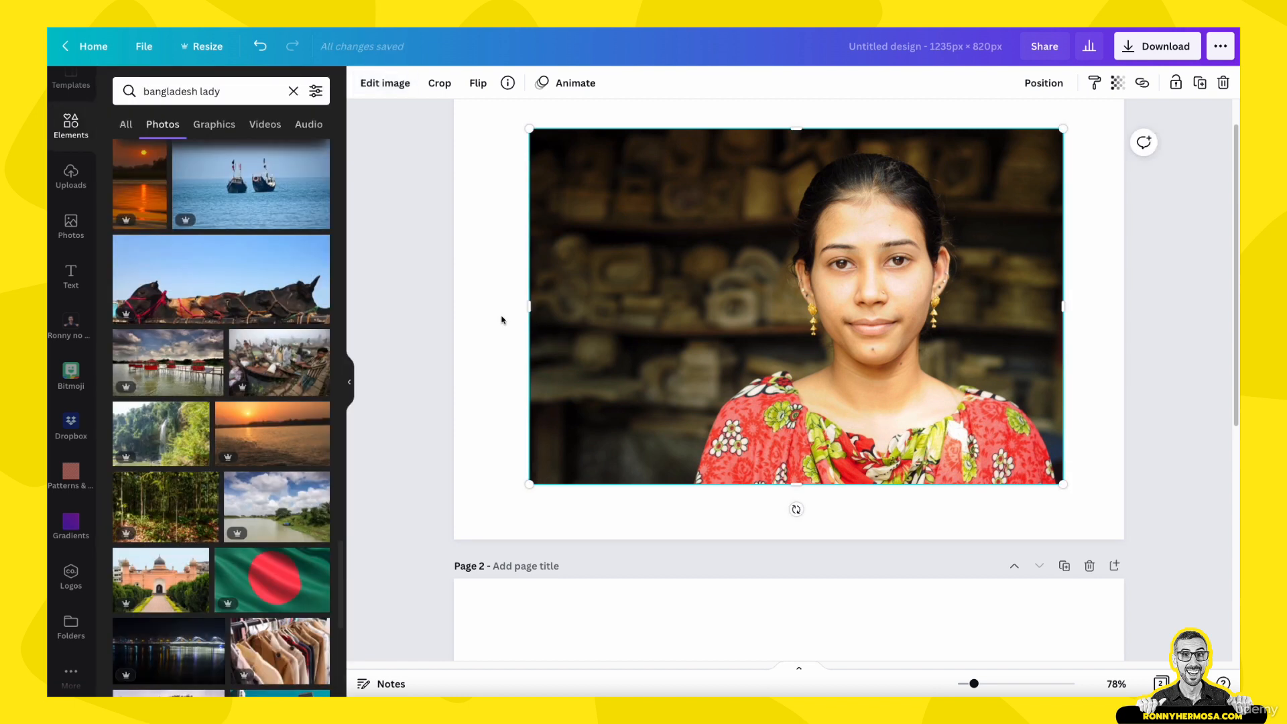
scroll(678, 327, "up", 1)
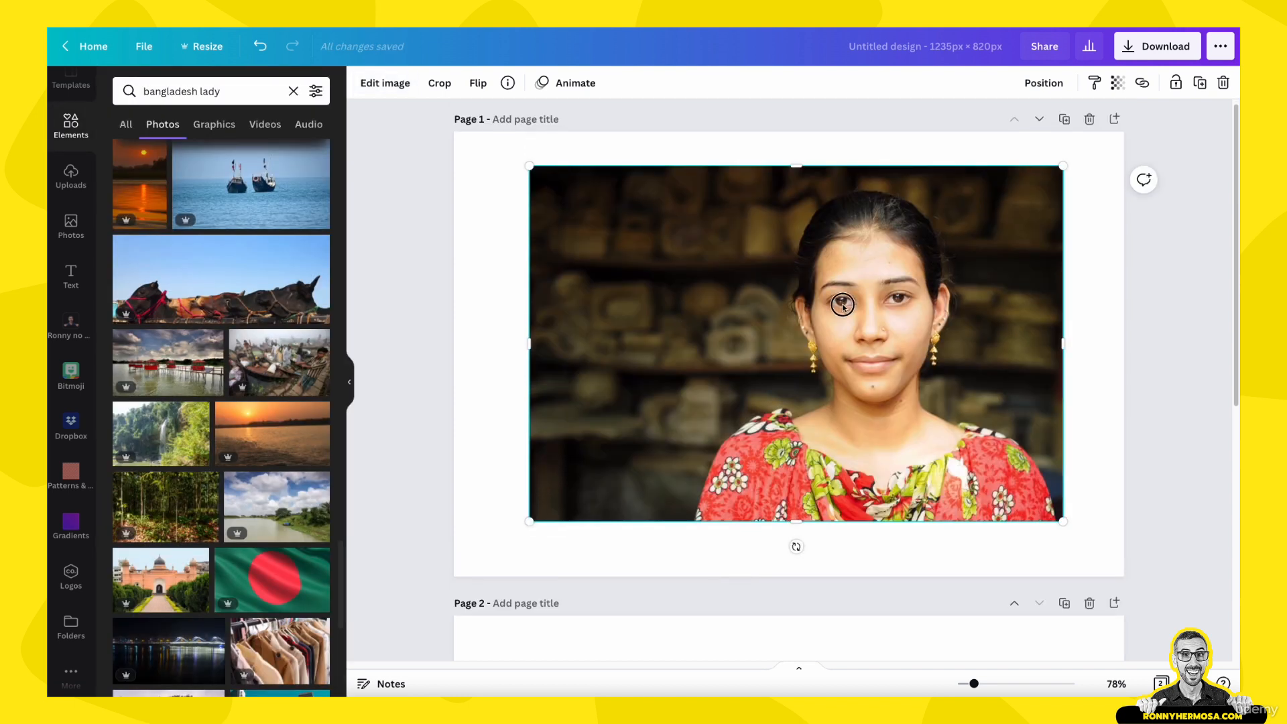
left_click_drag(844, 301, 833, 320)
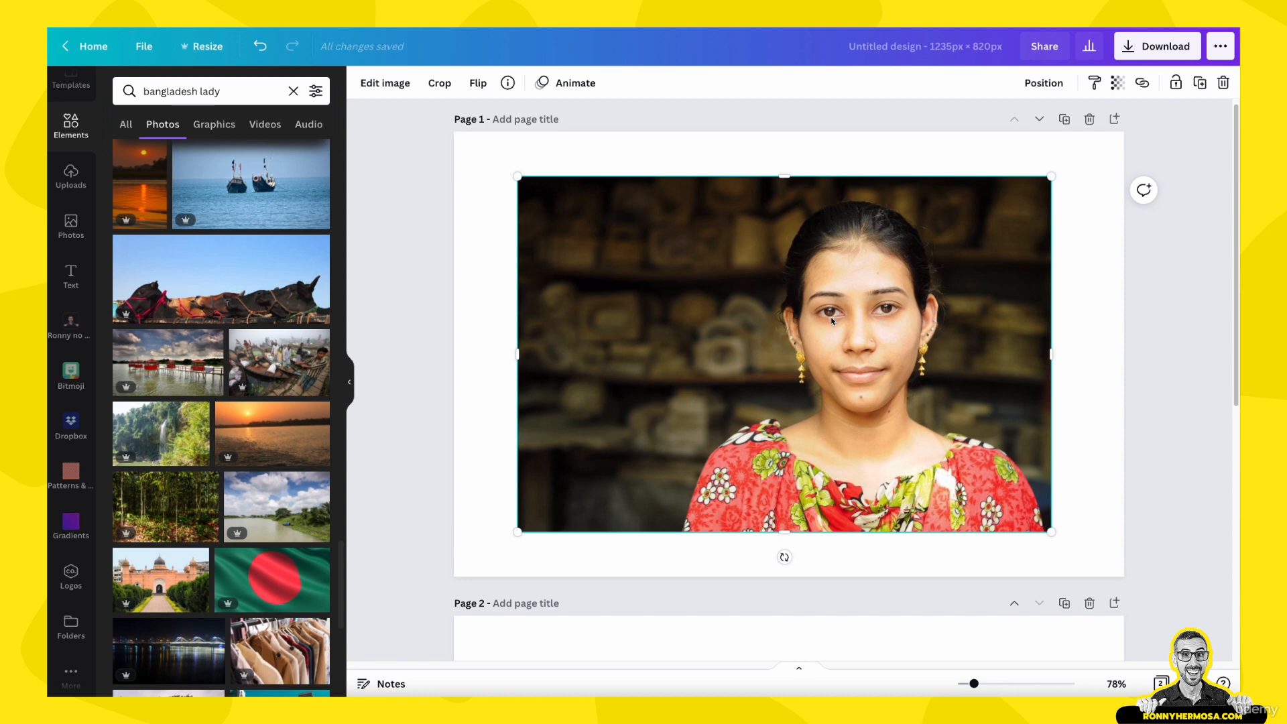
Look through the image effects for the page 1 portrait and open the full set of Shadows styles
scroll(897, 352, "down", 4)
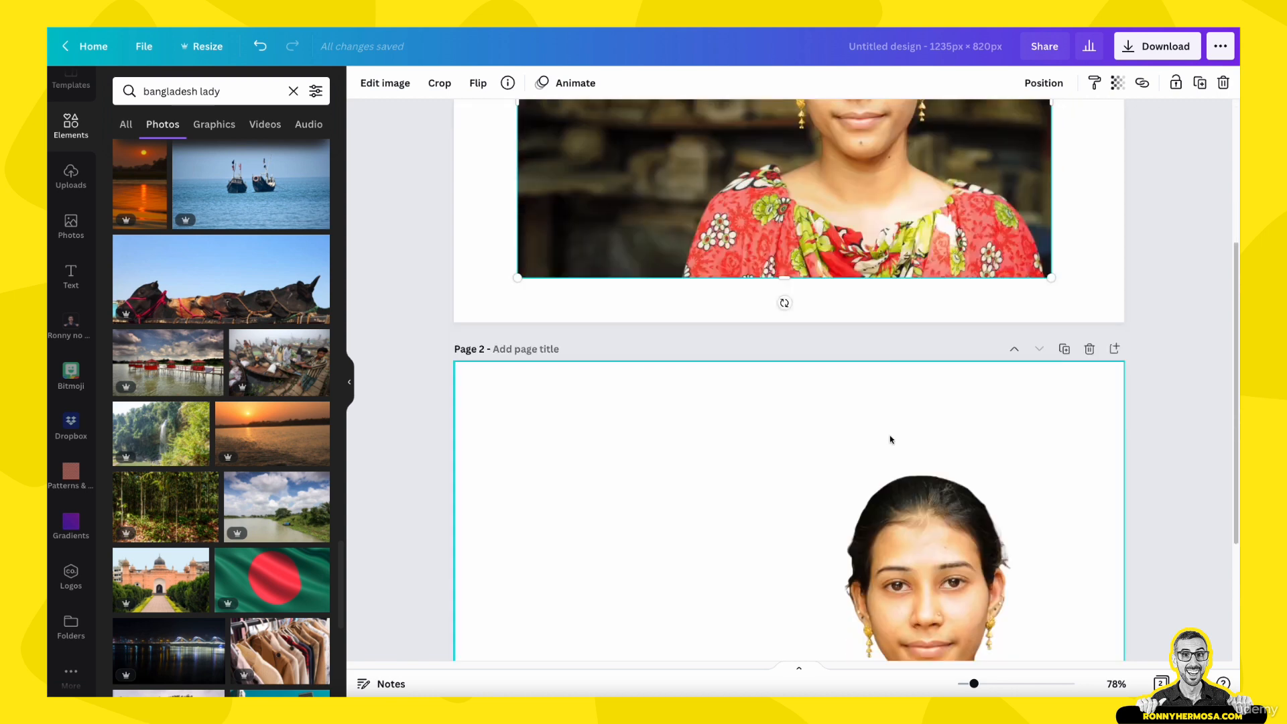
scroll(895, 442, "down", 3)
scroll(898, 444, "up", 7)
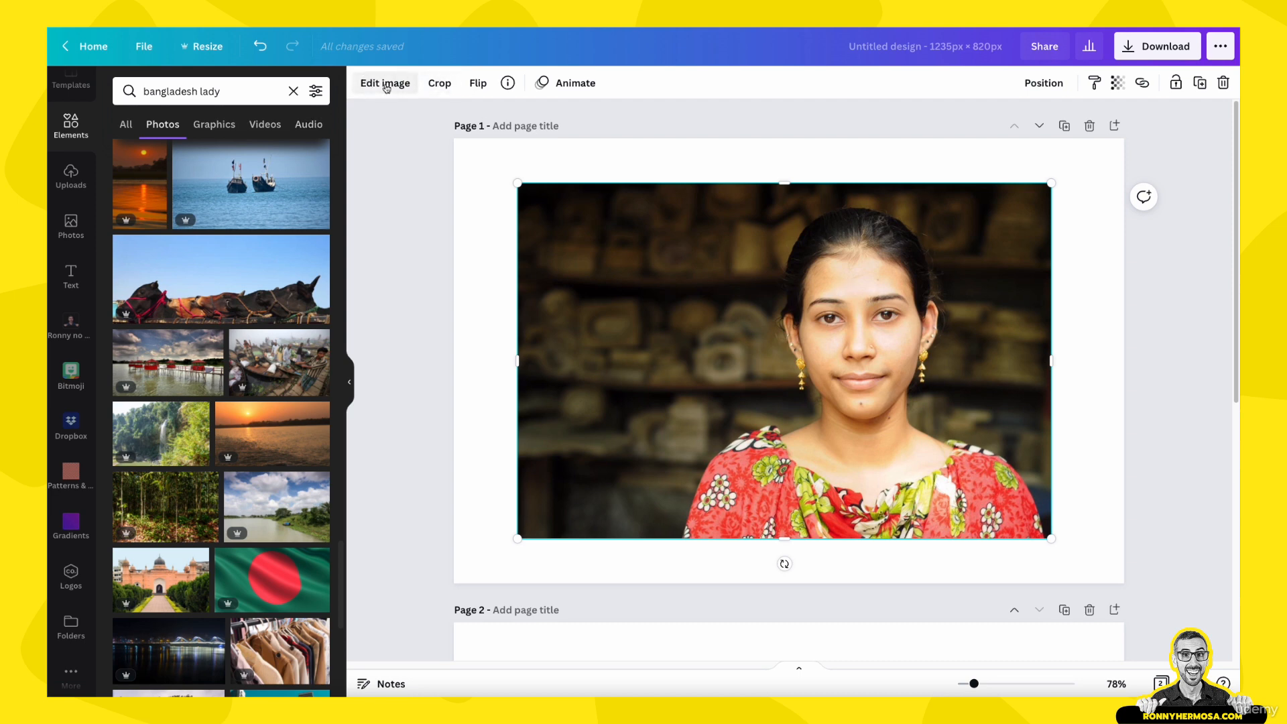
left_click(387, 86)
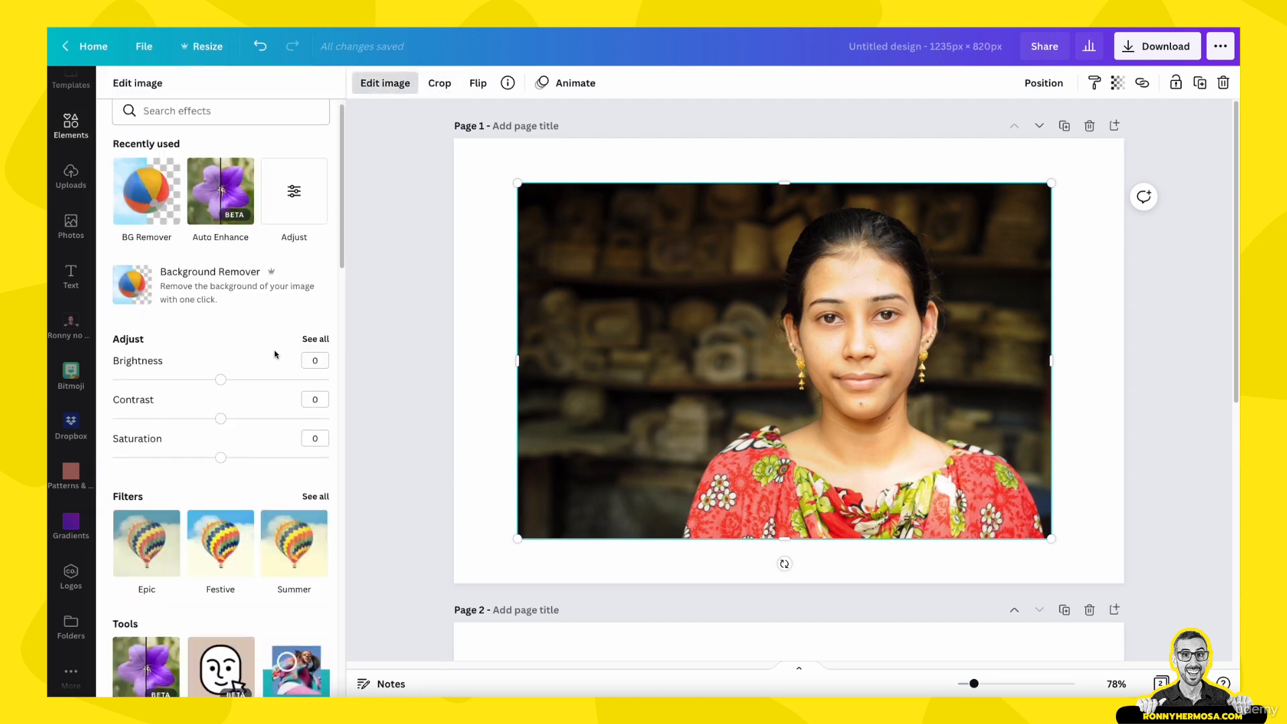
scroll(275, 354, "down", 6)
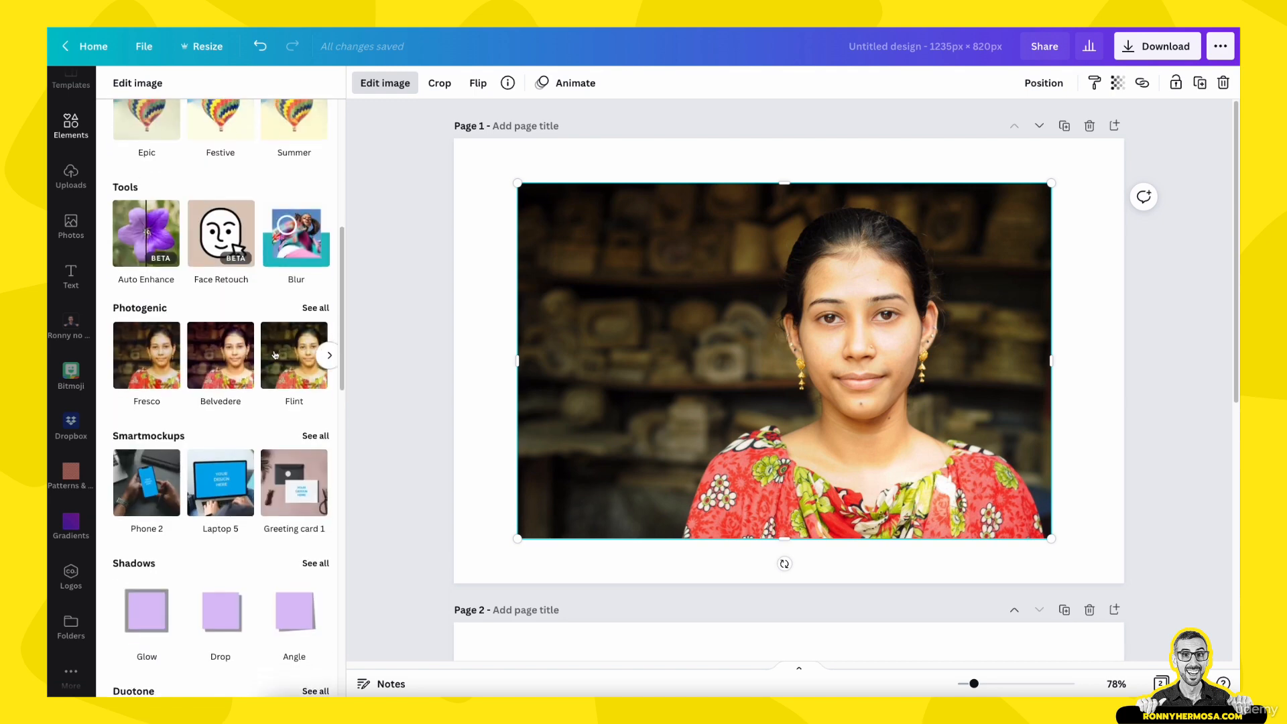
scroll(275, 355, "down", 1)
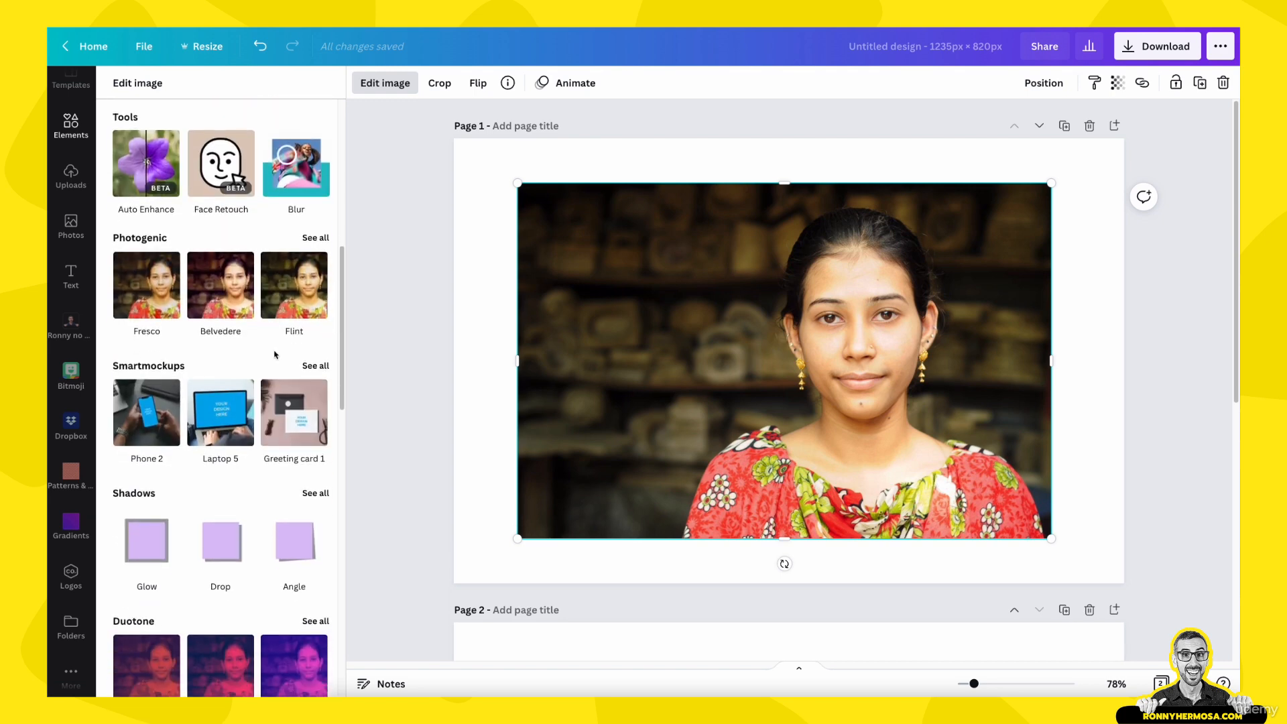
scroll(228, 543, "down", 1)
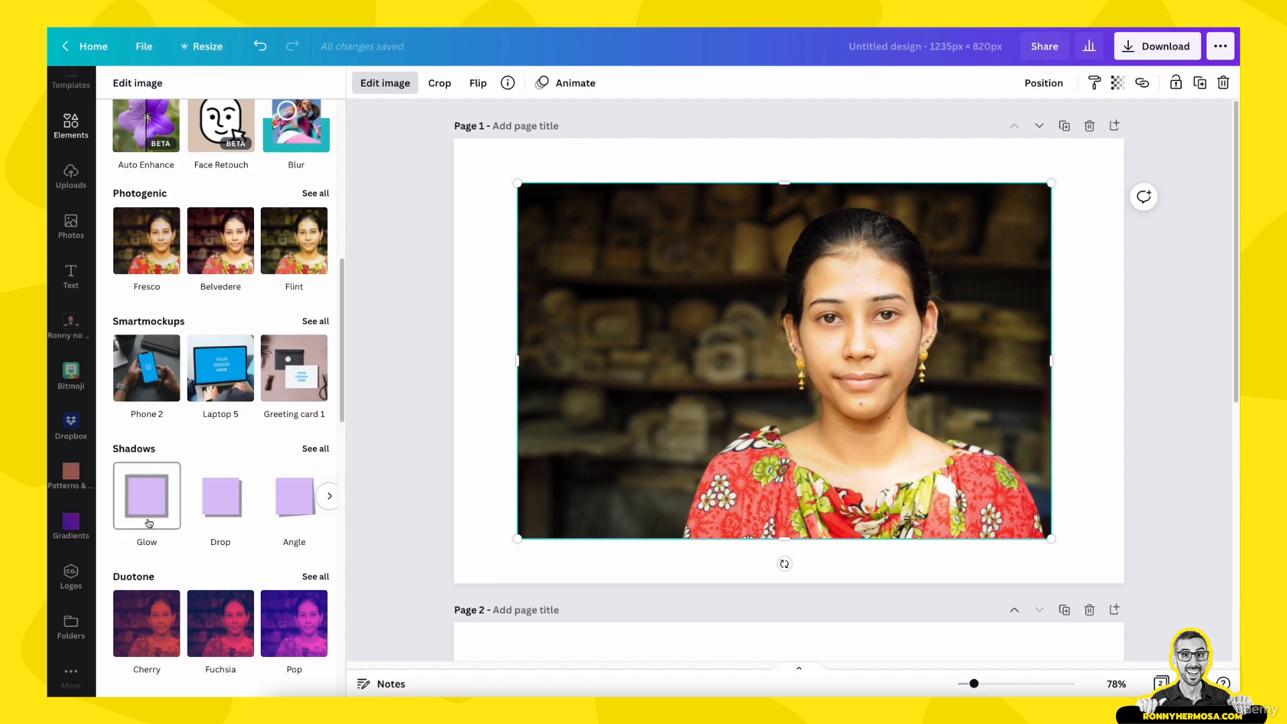
scroll(109, 427, "up", 8)
scroll(108, 431, "down", 6)
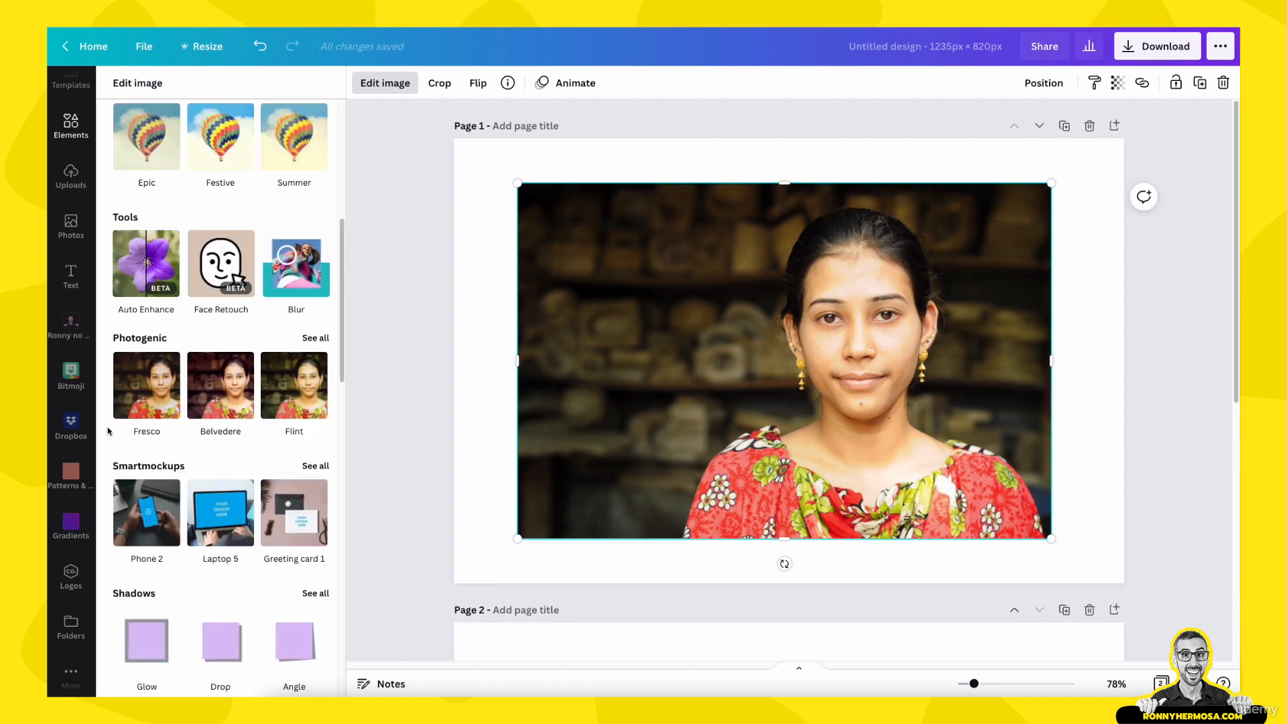
scroll(109, 431, "down", 5)
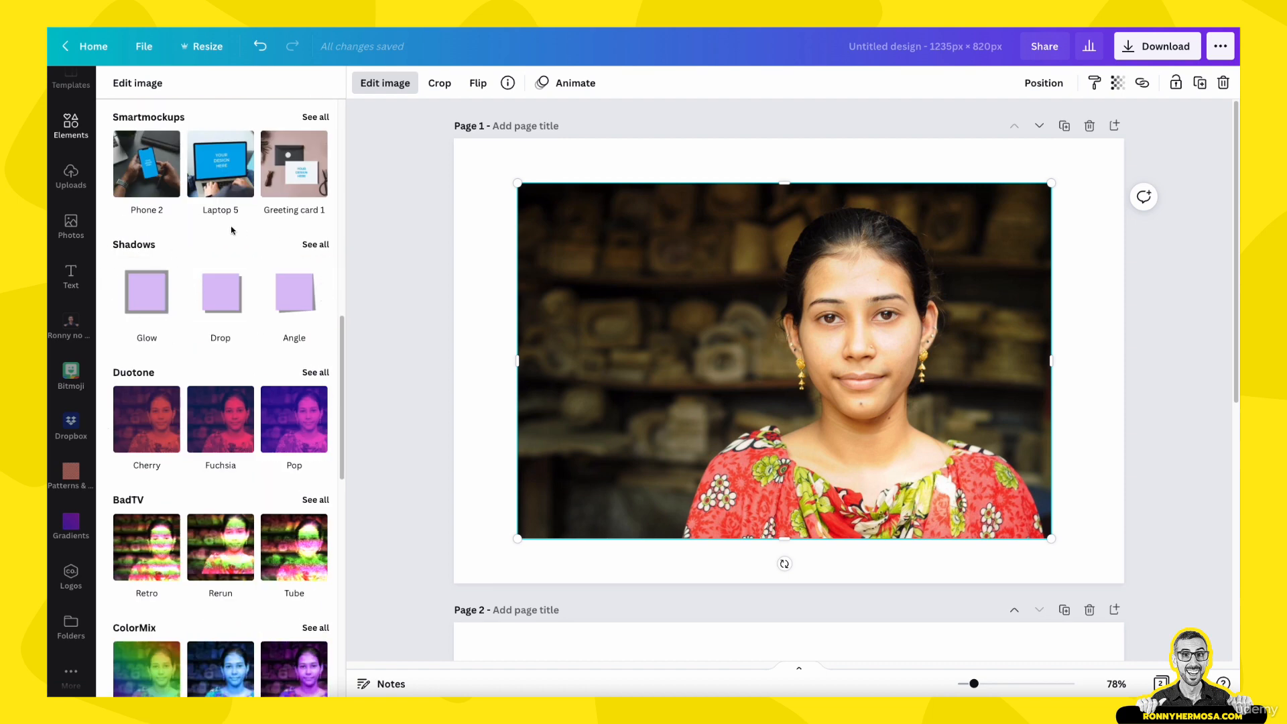
left_click(320, 247)
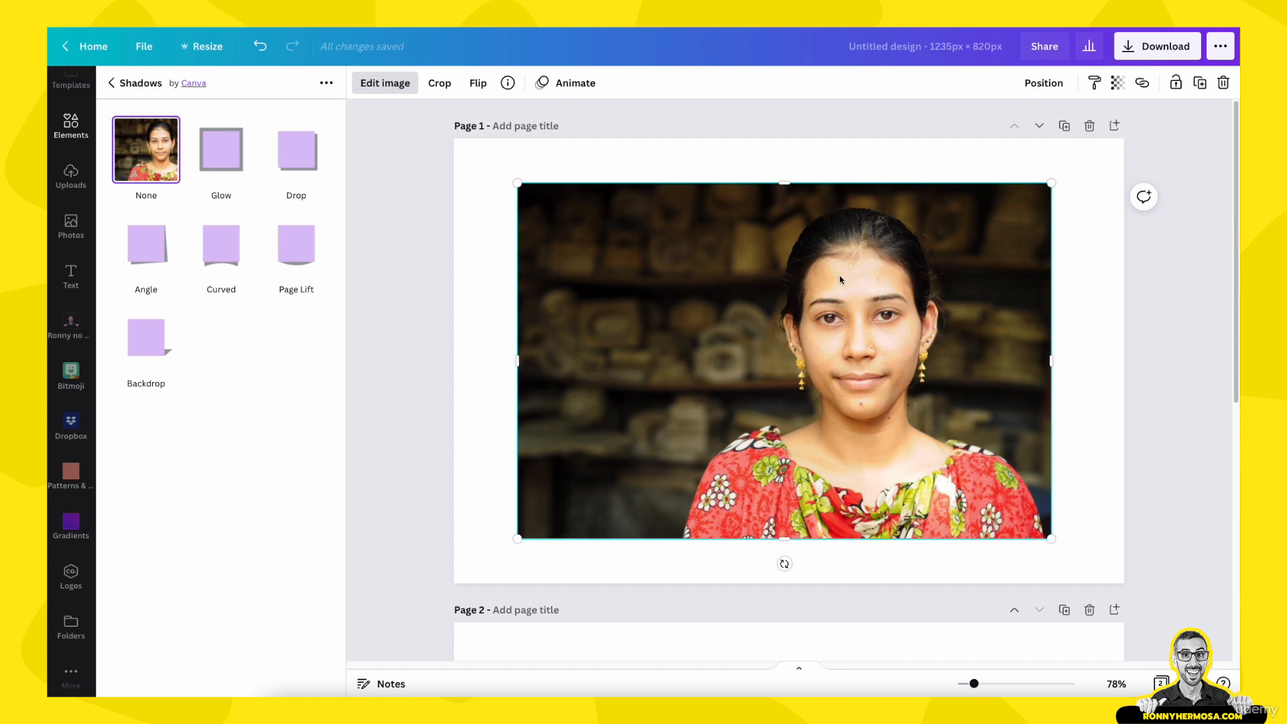
Shrink the portrait proportionally and centre it on page 1 with white space on all sides
scroll(838, 272, "down", 1)
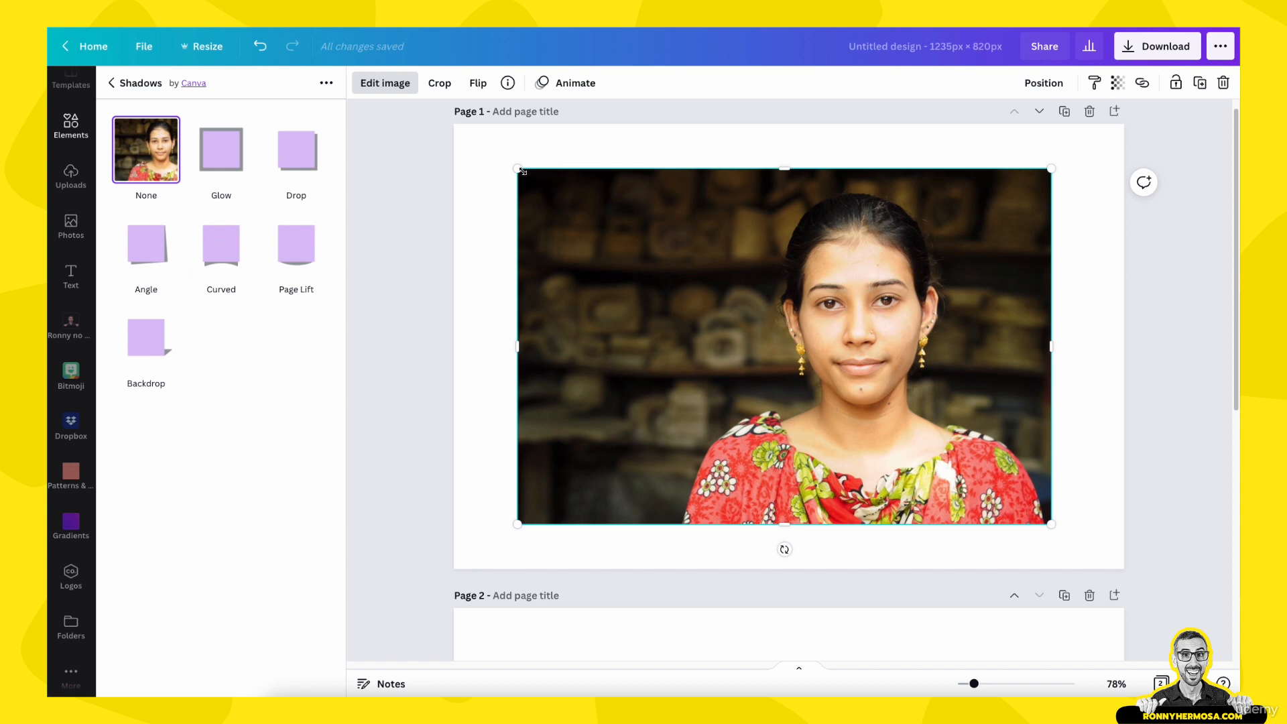
left_click_drag(518, 169, 669, 282)
left_click_drag(849, 372, 777, 321)
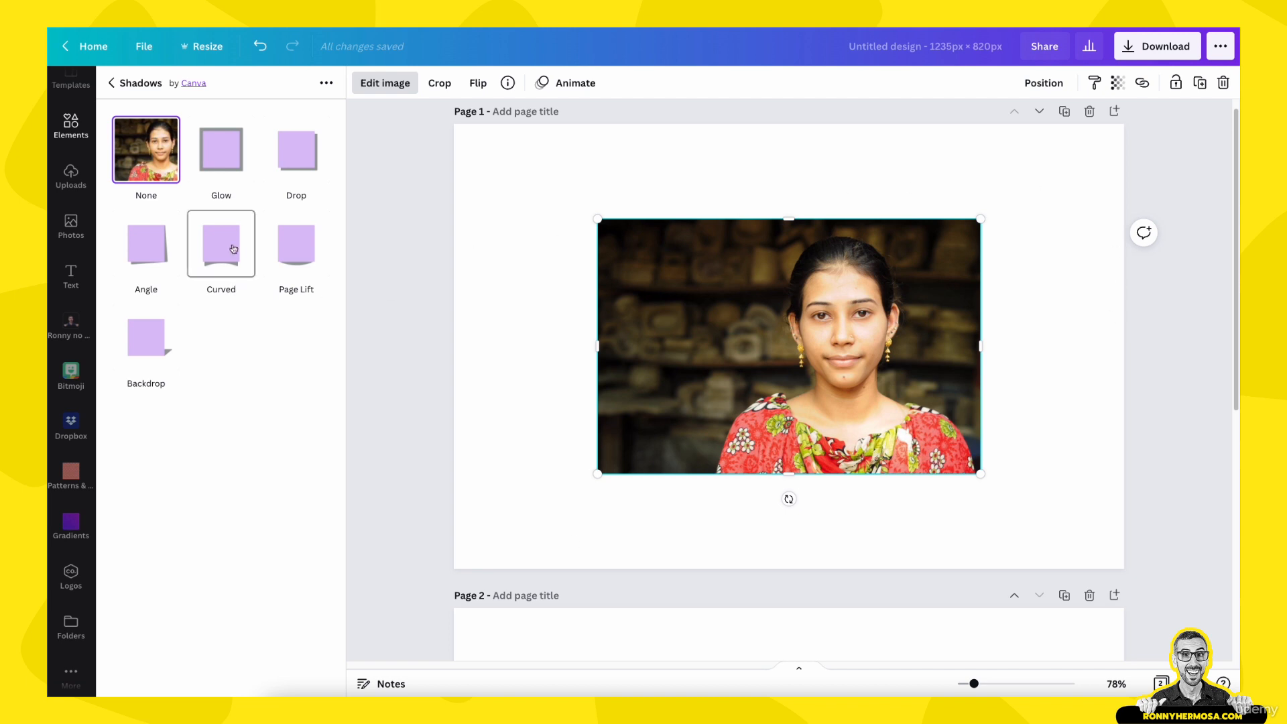
left_click(234, 249)
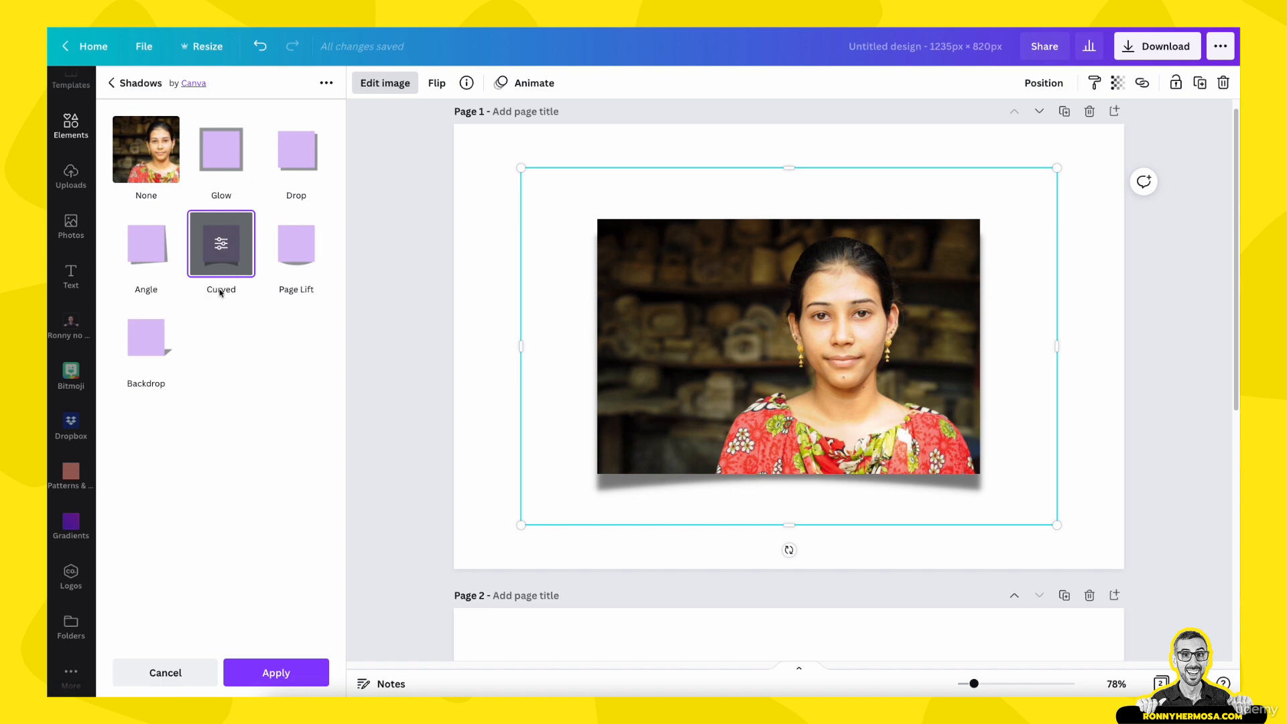
left_click(223, 246)
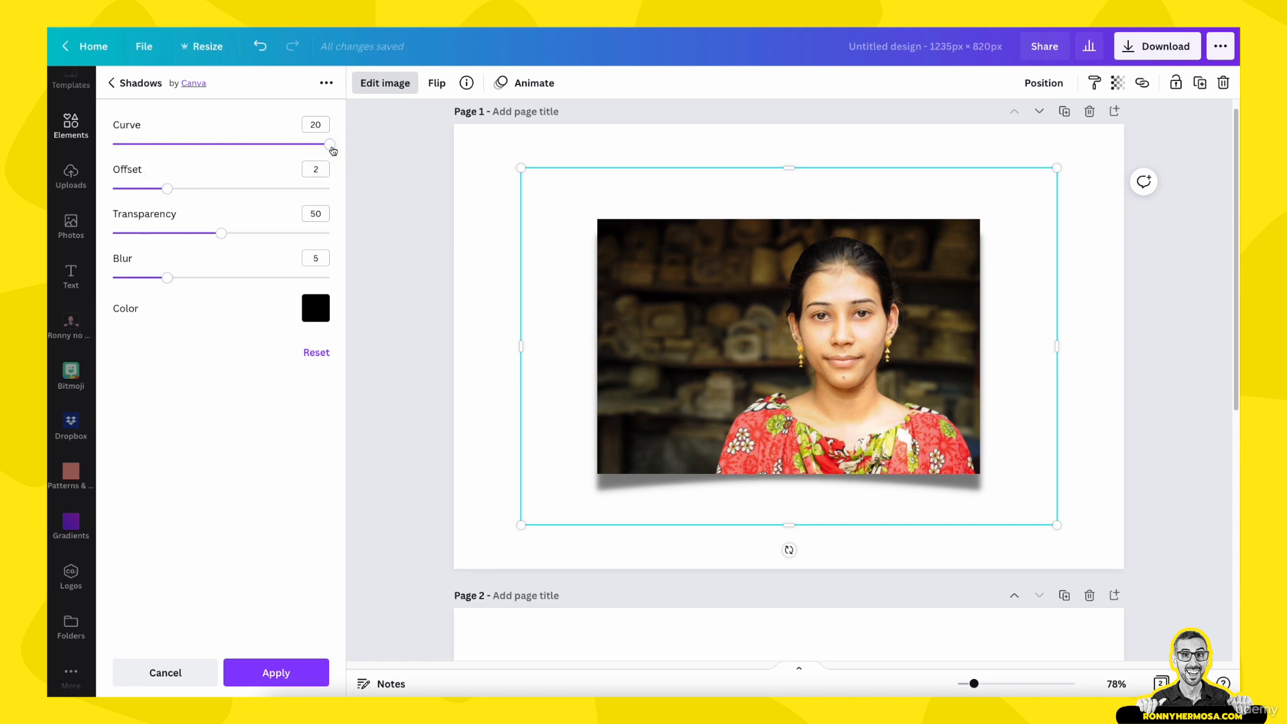
left_click_drag(167, 188, 200, 277)
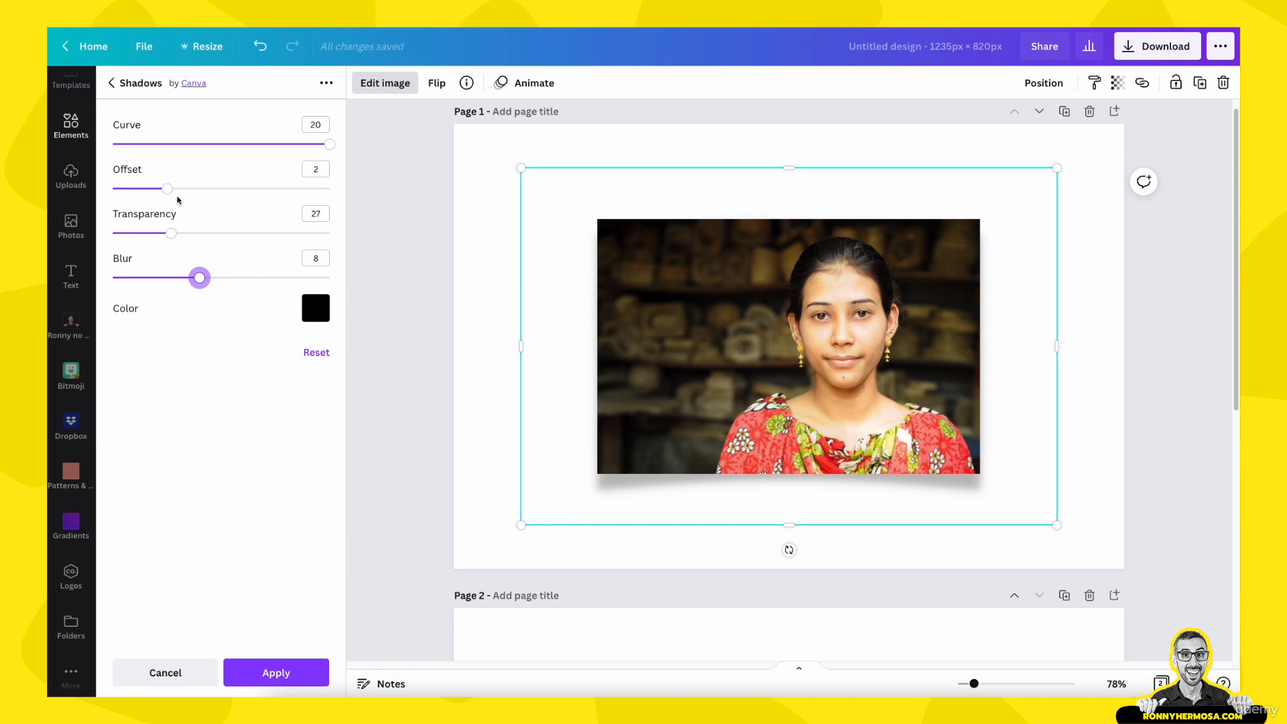
left_click(171, 679)
left_click(698, 520)
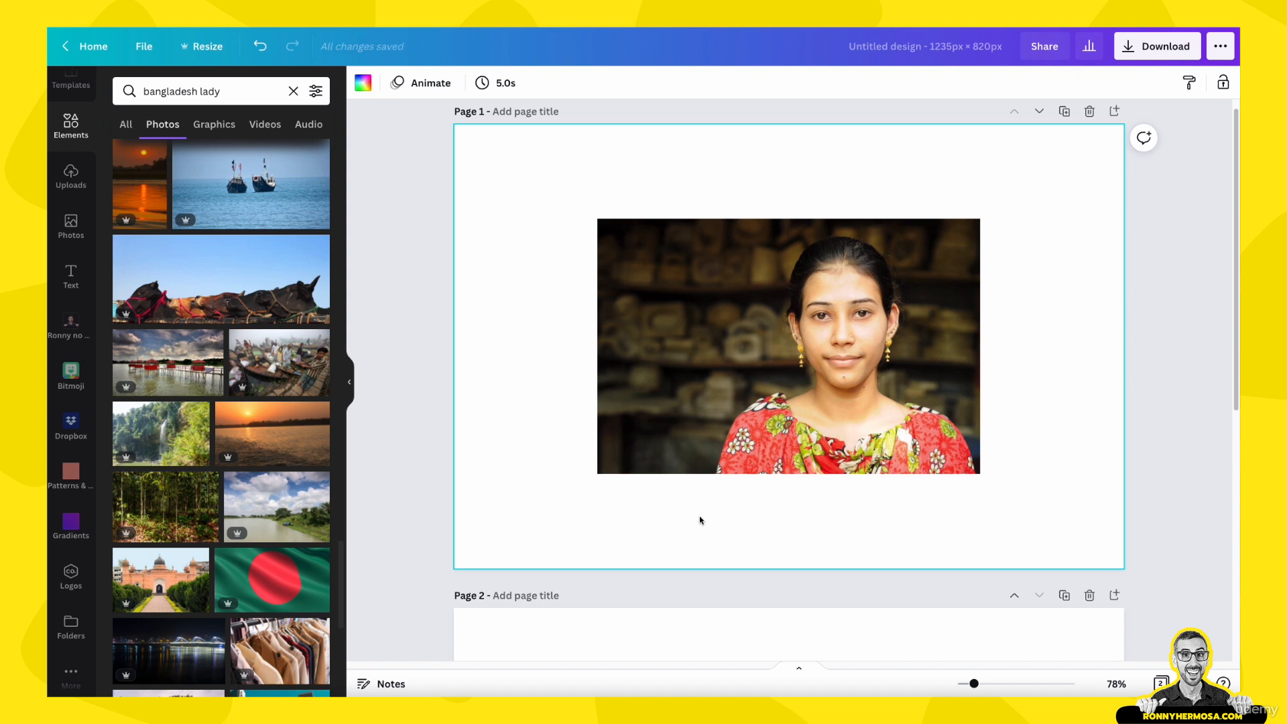
Shrink the cut-out portrait on page 2 proportionally and place it centred against the page's lower edge
scroll(700, 519, "down", 6)
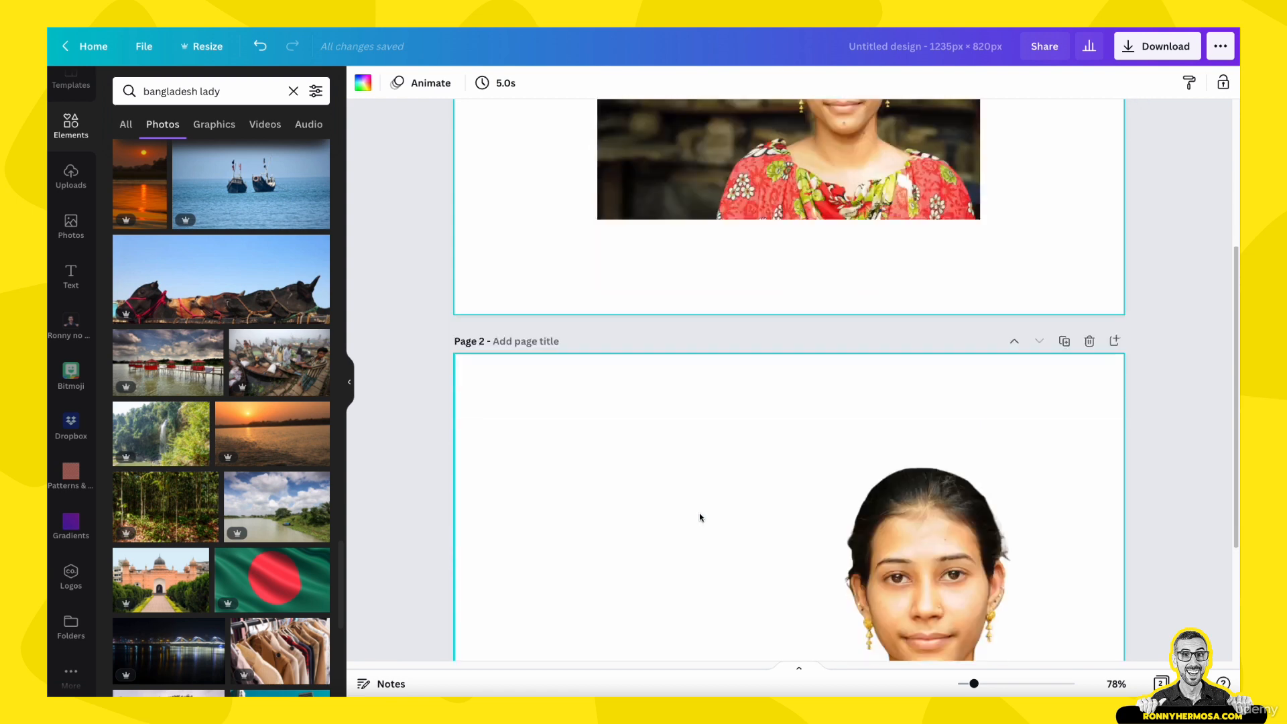
left_click_drag(804, 531, 708, 490)
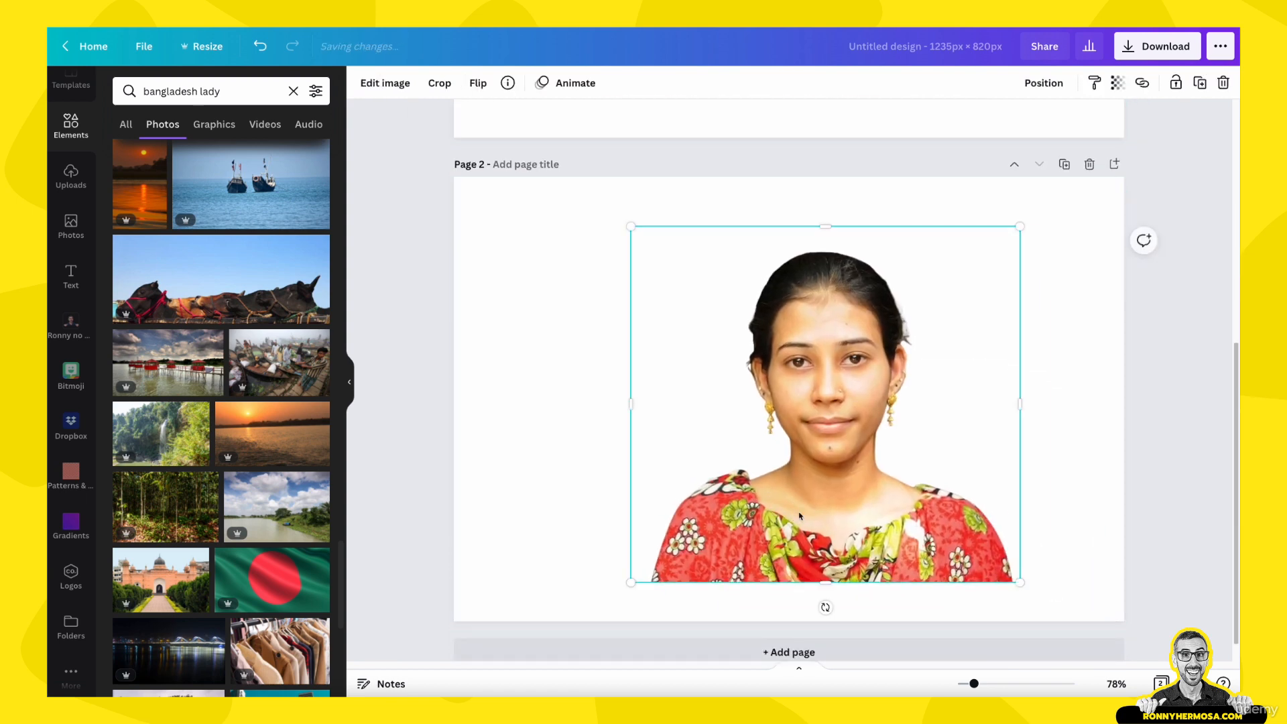
left_click_drag(1020, 227, 937, 302)
left_click_drag(803, 473, 809, 512)
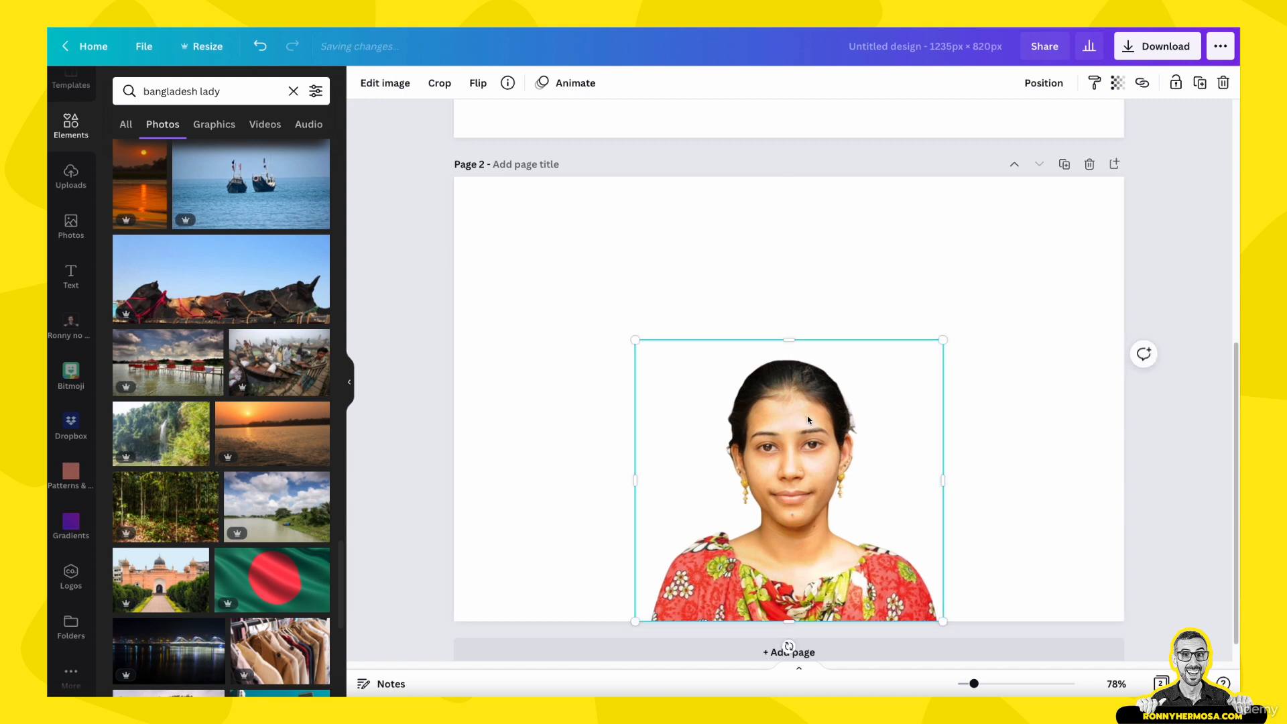
left_click(816, 265)
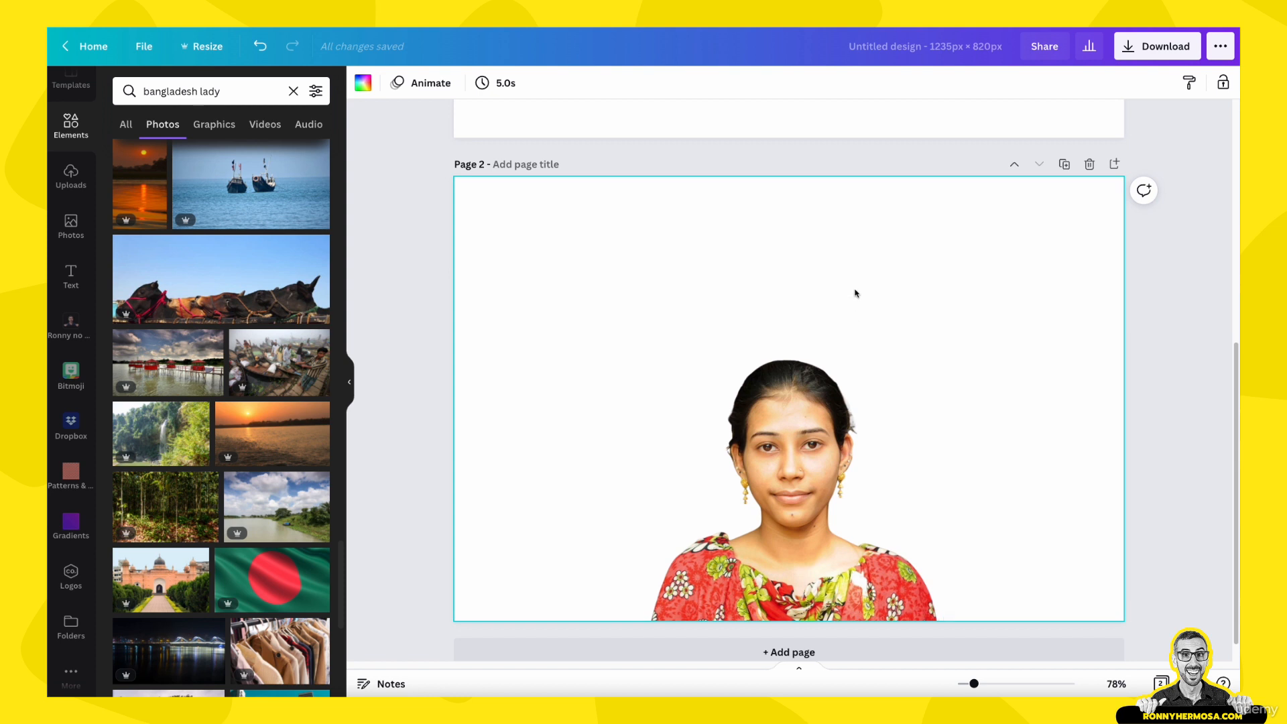
Give the page 2 portrait a Glow shadow and open the settings of that shadow
left_click(852, 446)
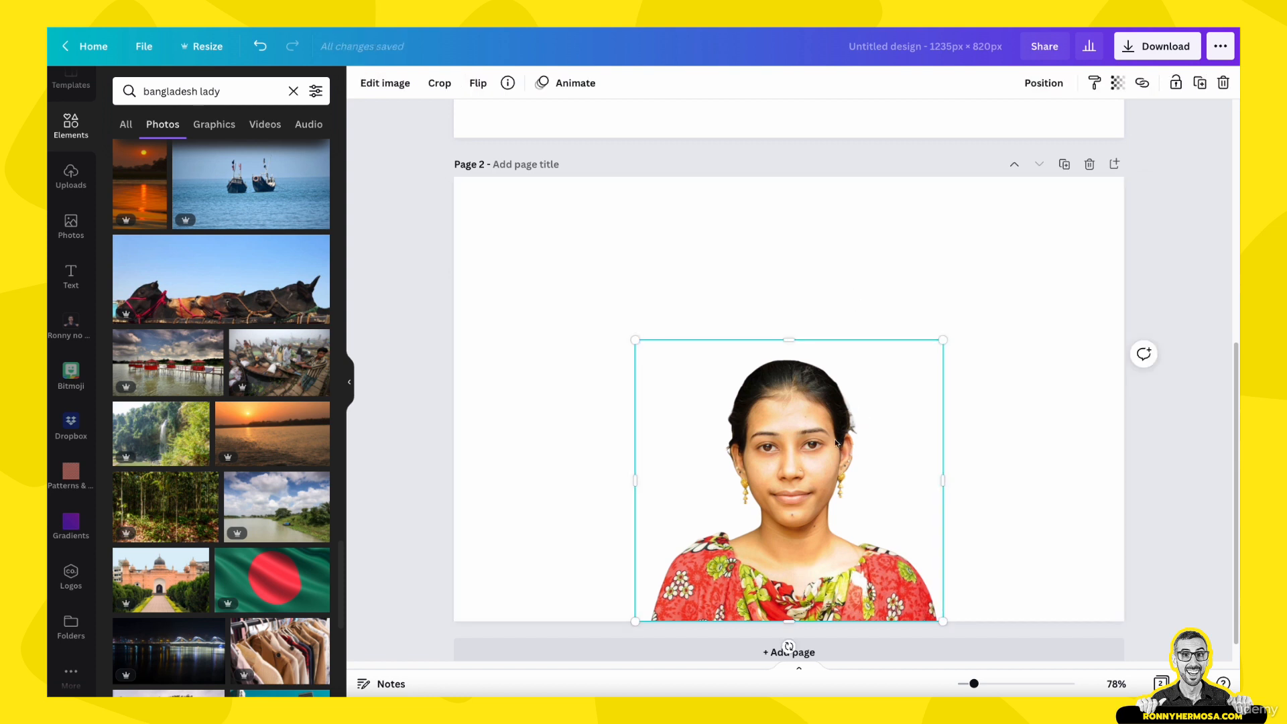
left_click(385, 82)
scroll(150, 511, "down", 8)
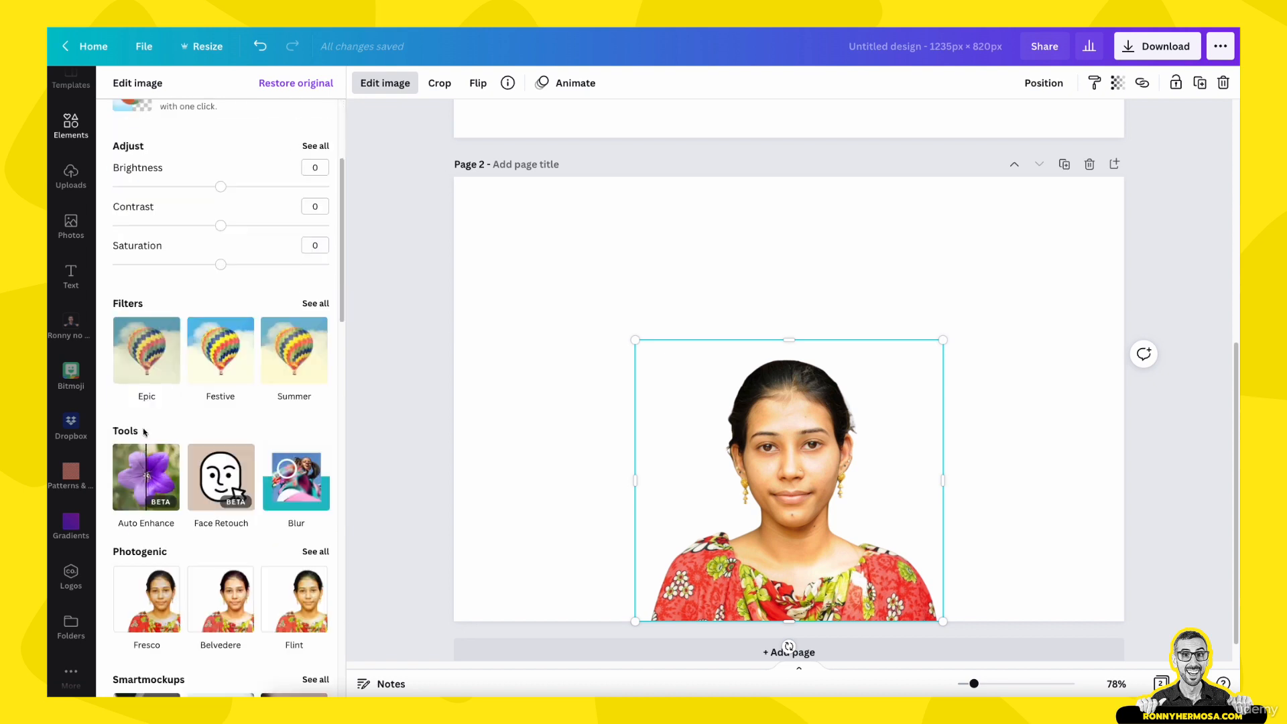
left_click(315, 509)
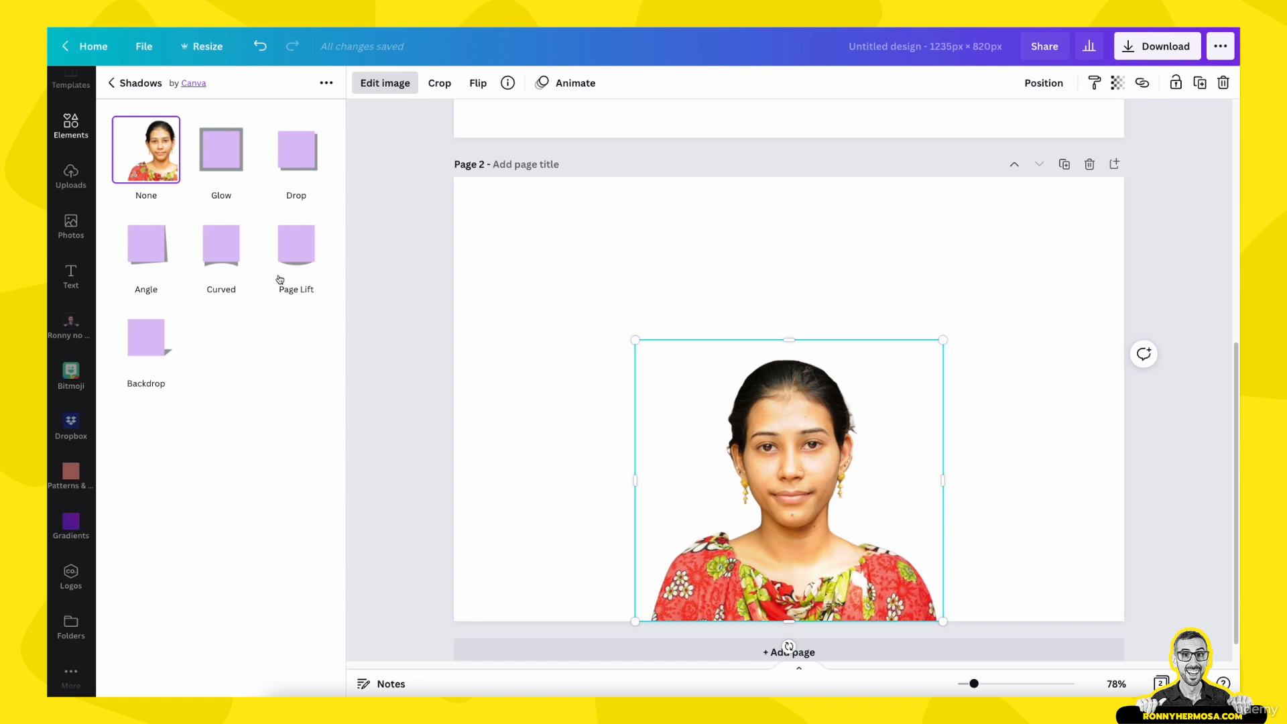
left_click(226, 158)
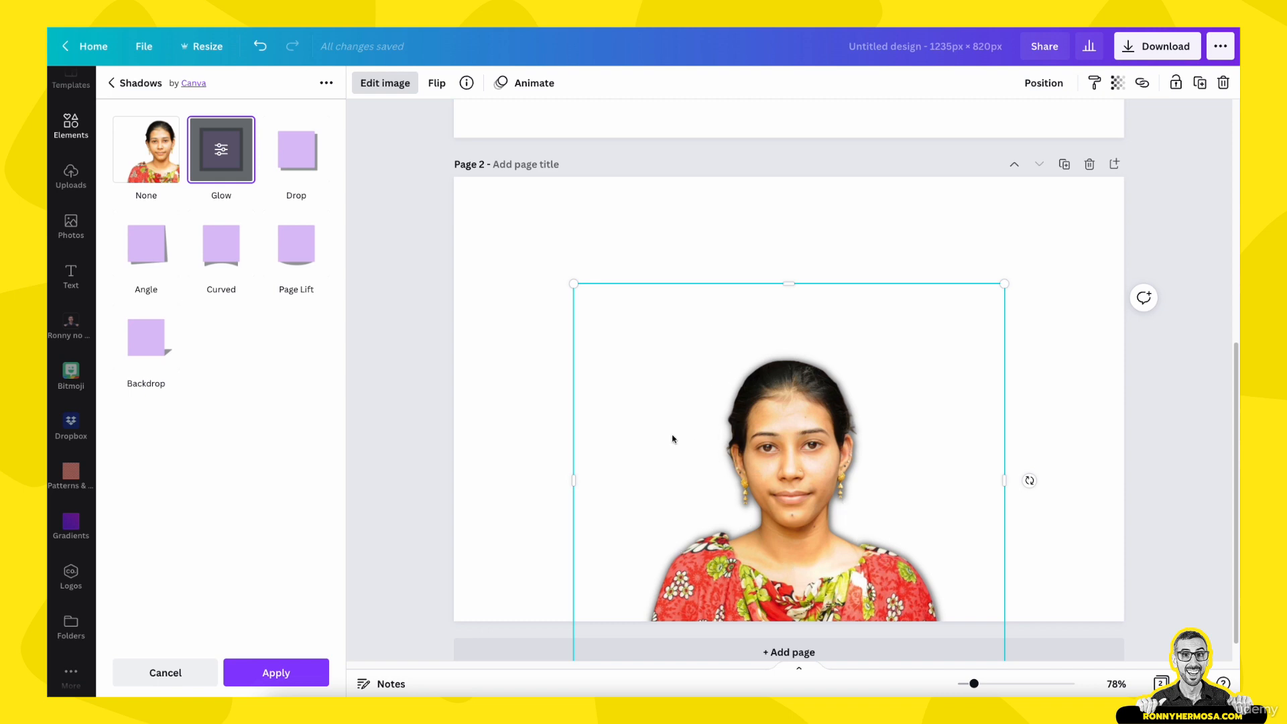
left_click(222, 150)
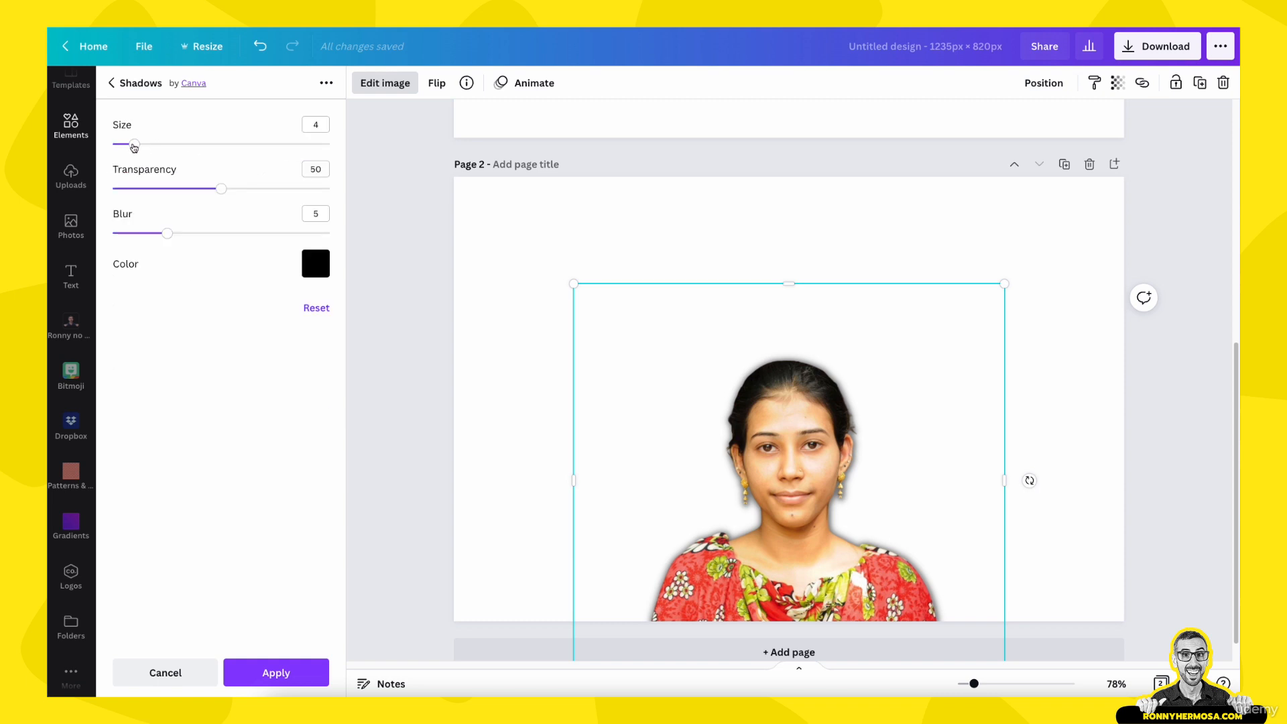
Set the portrait's Glow to size 8, transparency 100 and blur 0, with the pink brand colour
left_click_drag(131, 145, 156, 144)
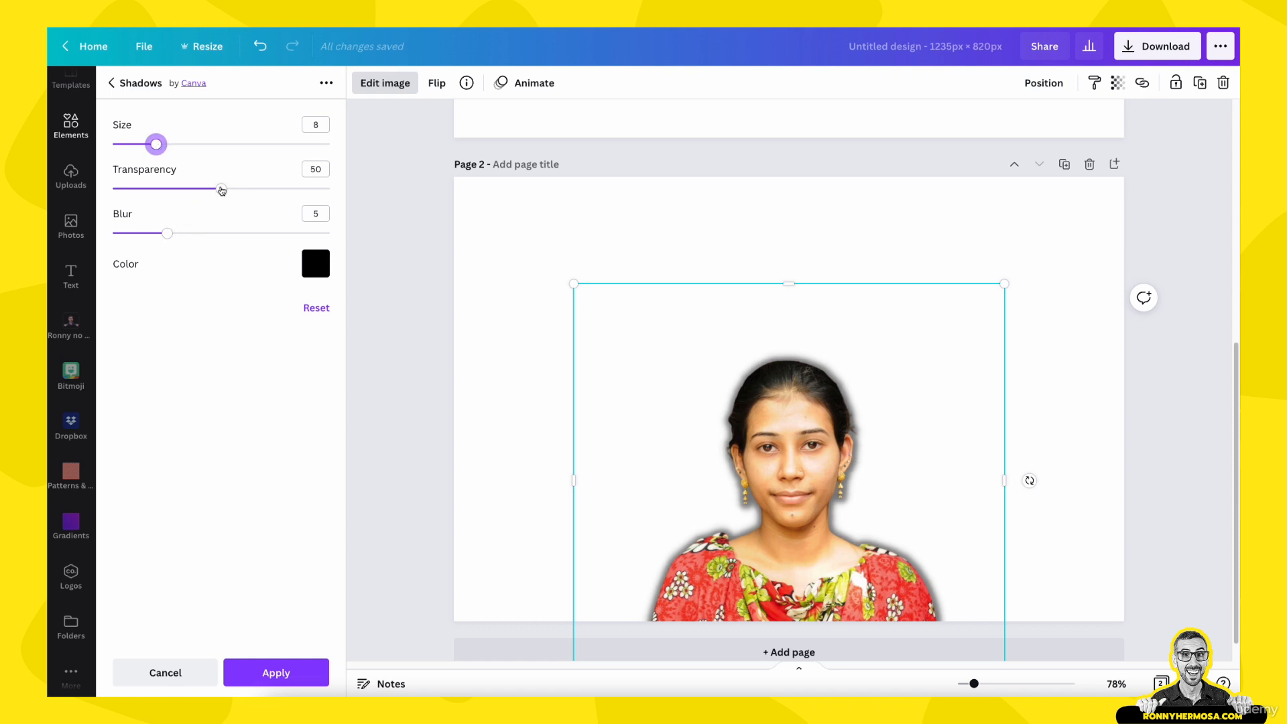
left_click_drag(222, 191, 339, 180)
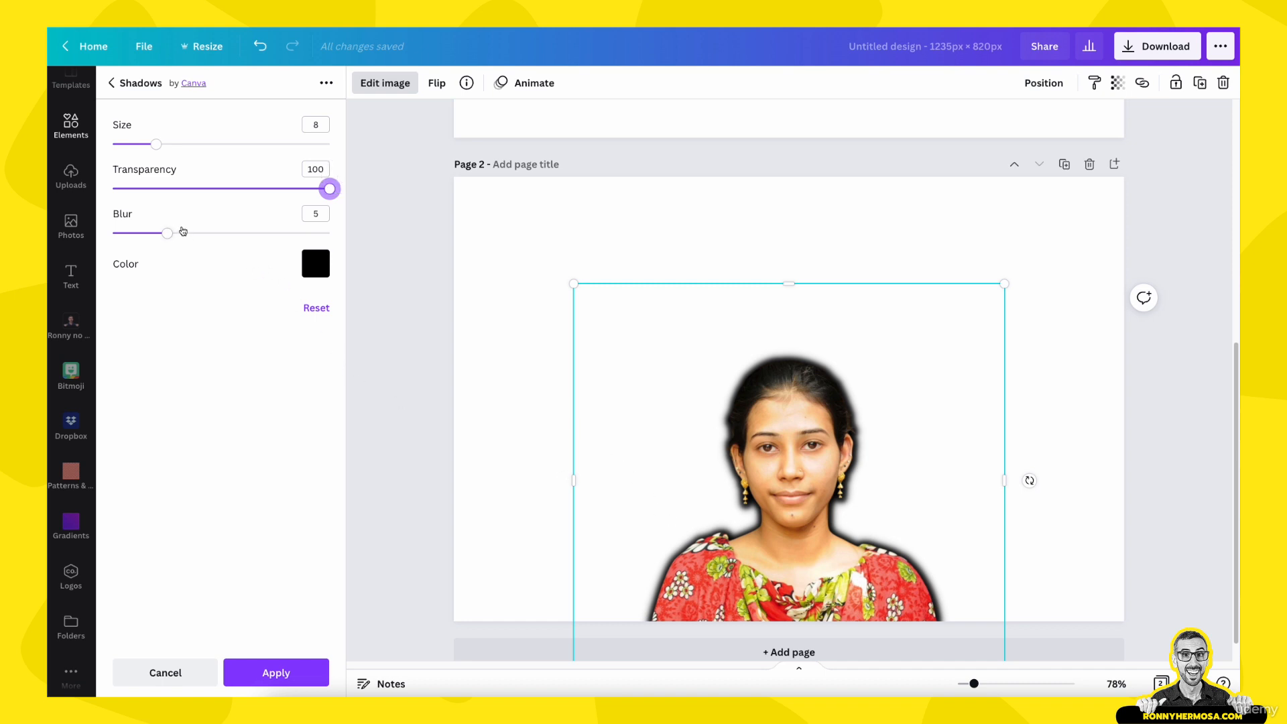
left_click_drag(168, 235, 154, 237)
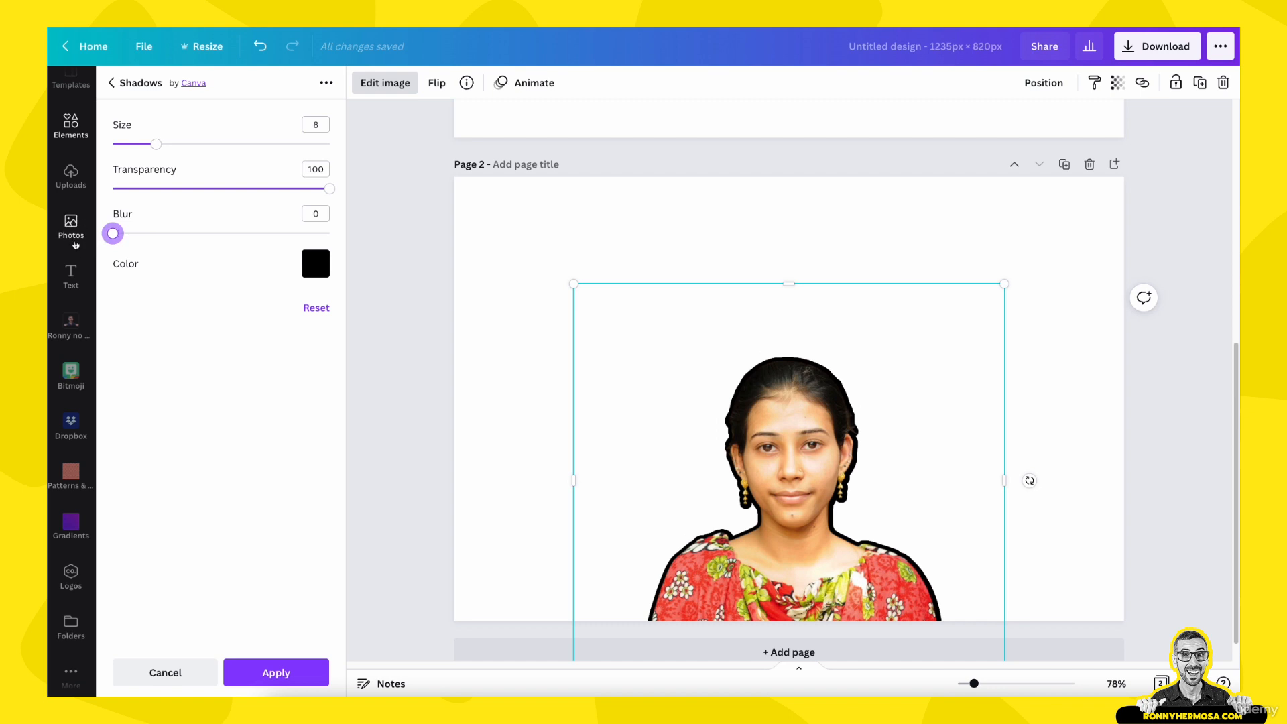
left_click(315, 263)
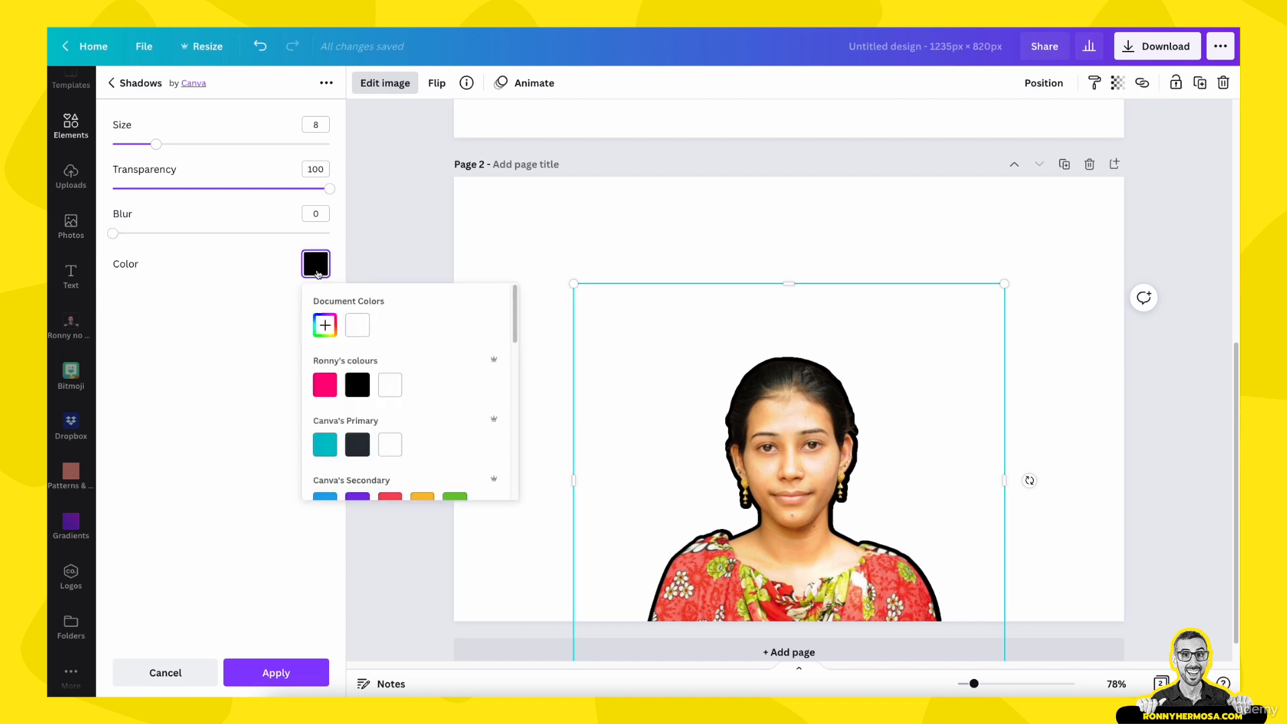
left_click(325, 389)
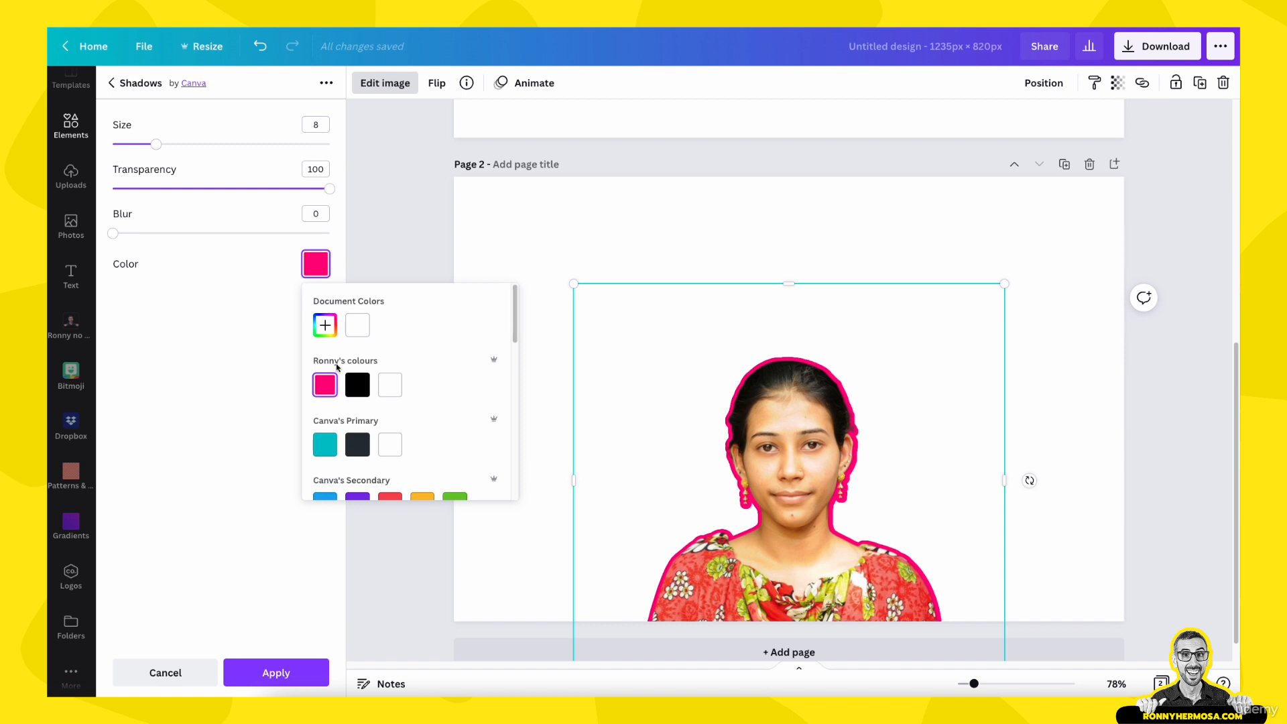
Reduce the Glow size to 6, change its colour to white and apply the outline to the page 2 portrait
mouse_move(156, 144)
left_mouse_down()
mouse_move(131, 147)
mouse_move(145, 149)
left_mouse_up()
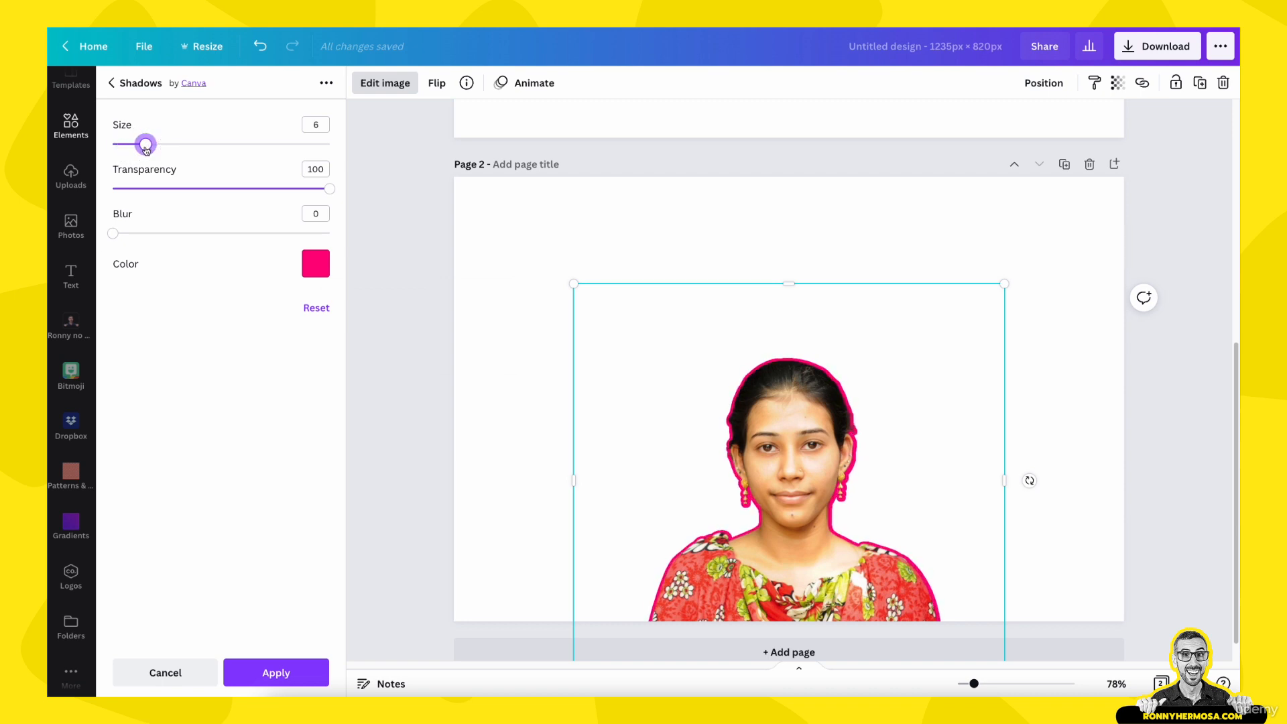
scroll(644, 308, "up", 3)
scroll(644, 310, "down", 3)
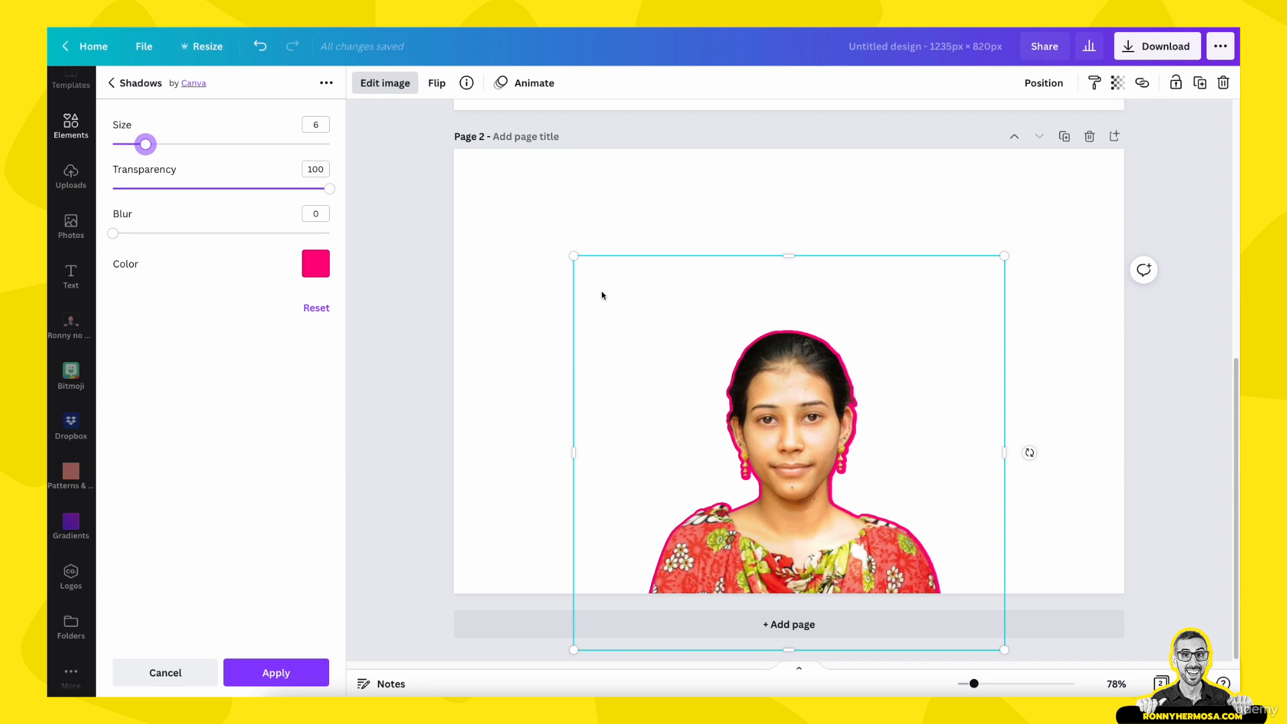
left_click(311, 267)
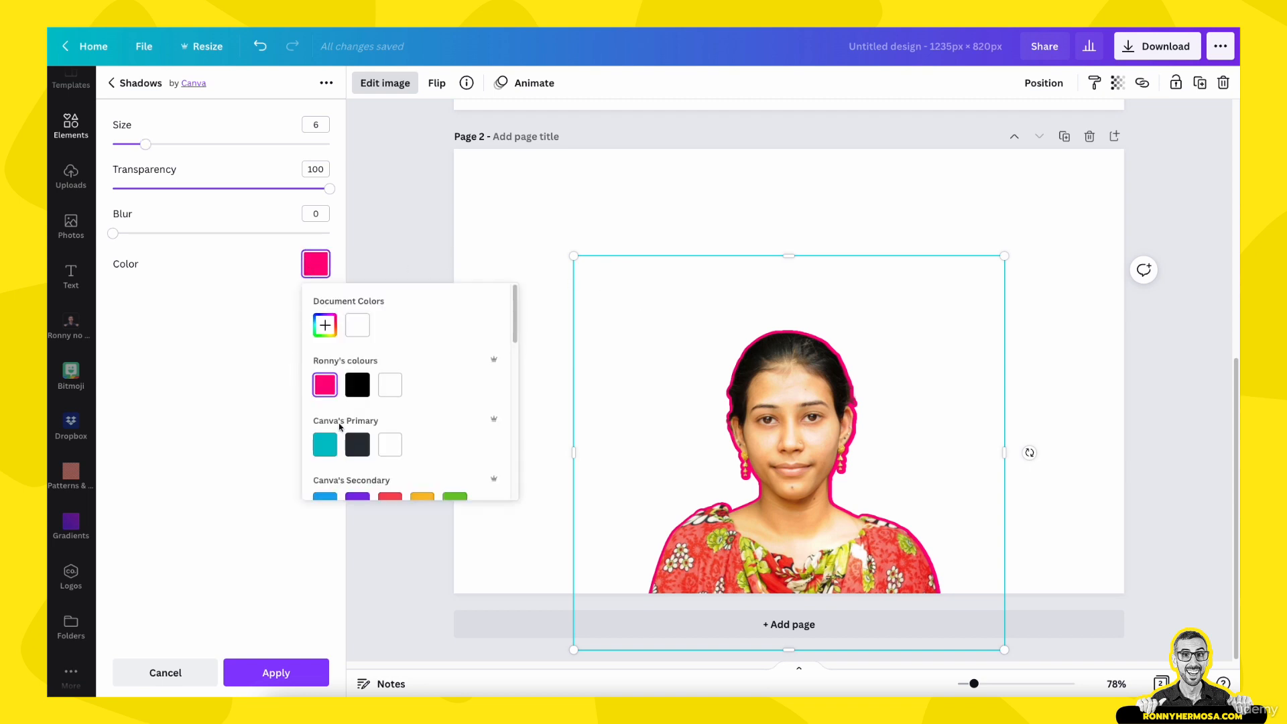
left_click(390, 384)
left_click(539, 201)
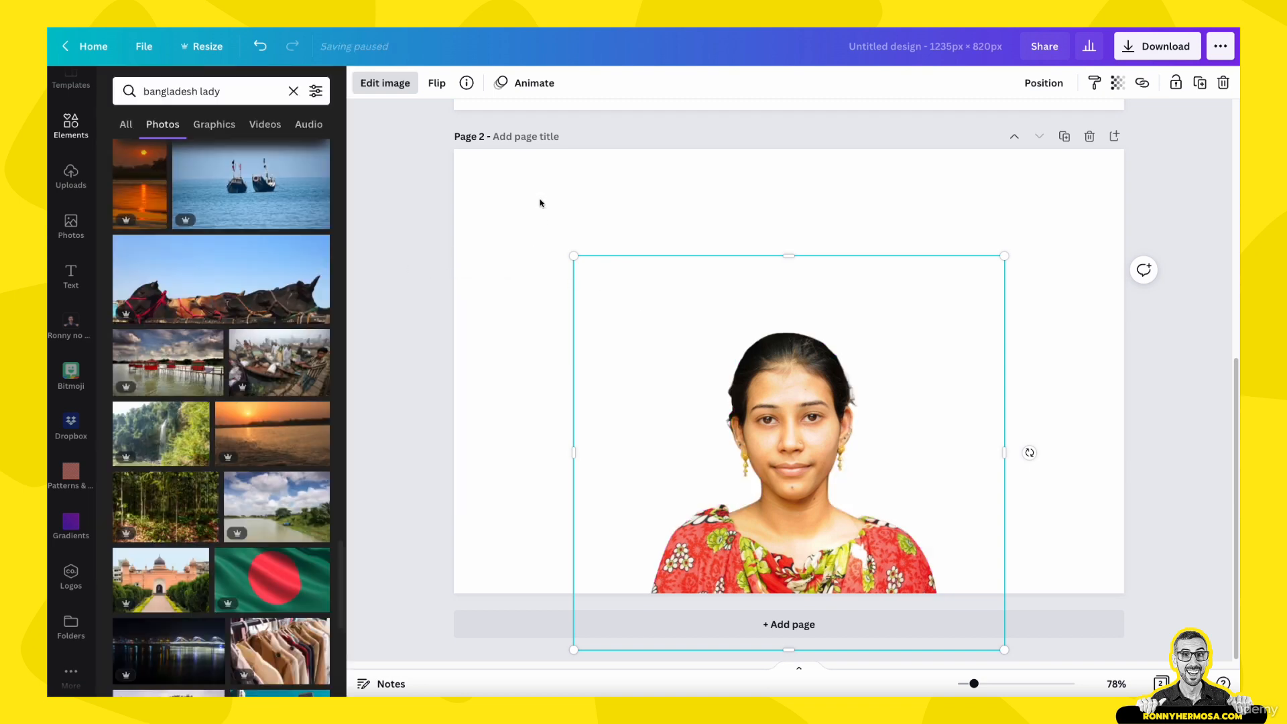
Change the page 2 background to the green from the FTC (Main) palette
left_click(508, 176)
left_click(363, 83)
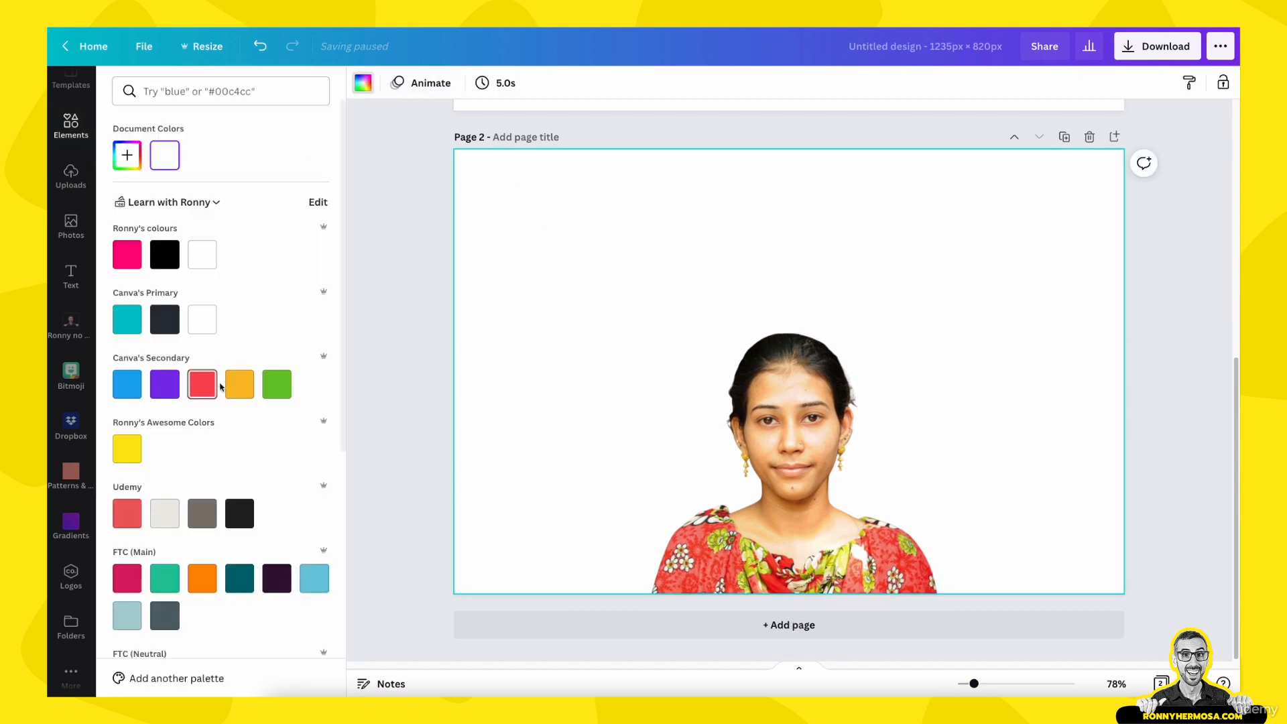
left_click(157, 579)
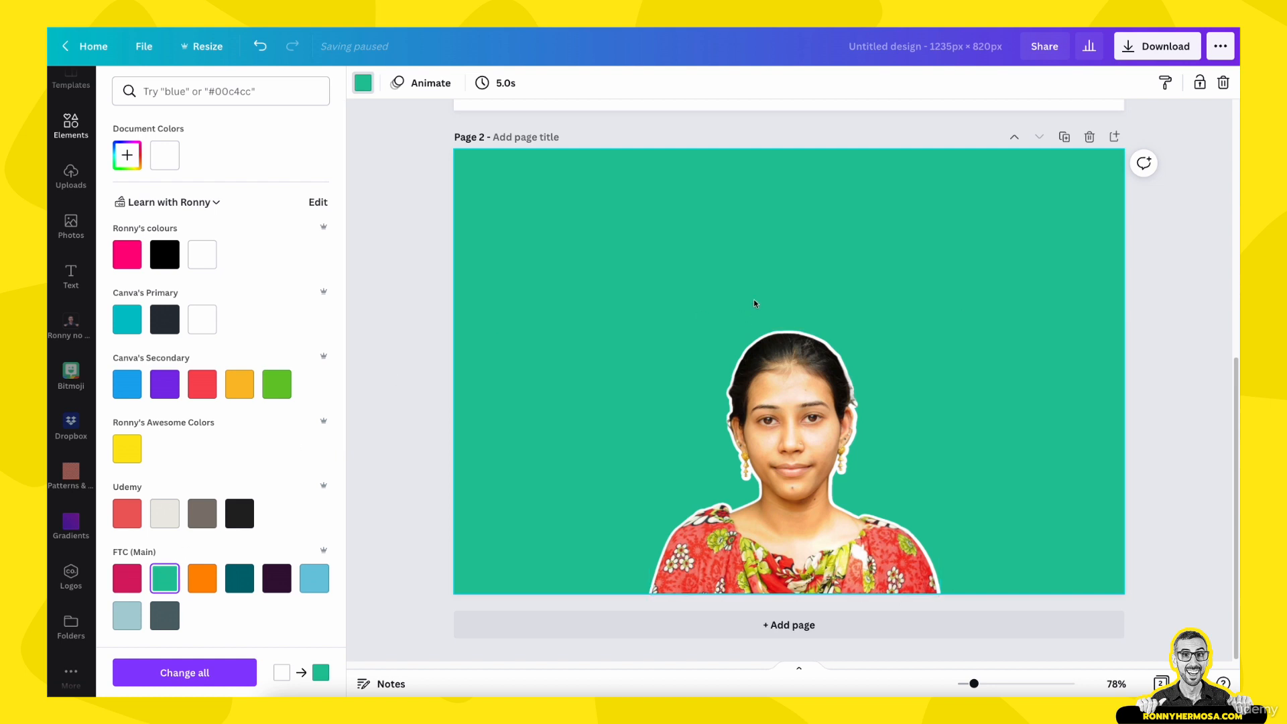
Add a second Glow shadow around the white-outlined portrait on page 2 and open its settings
left_click(792, 393)
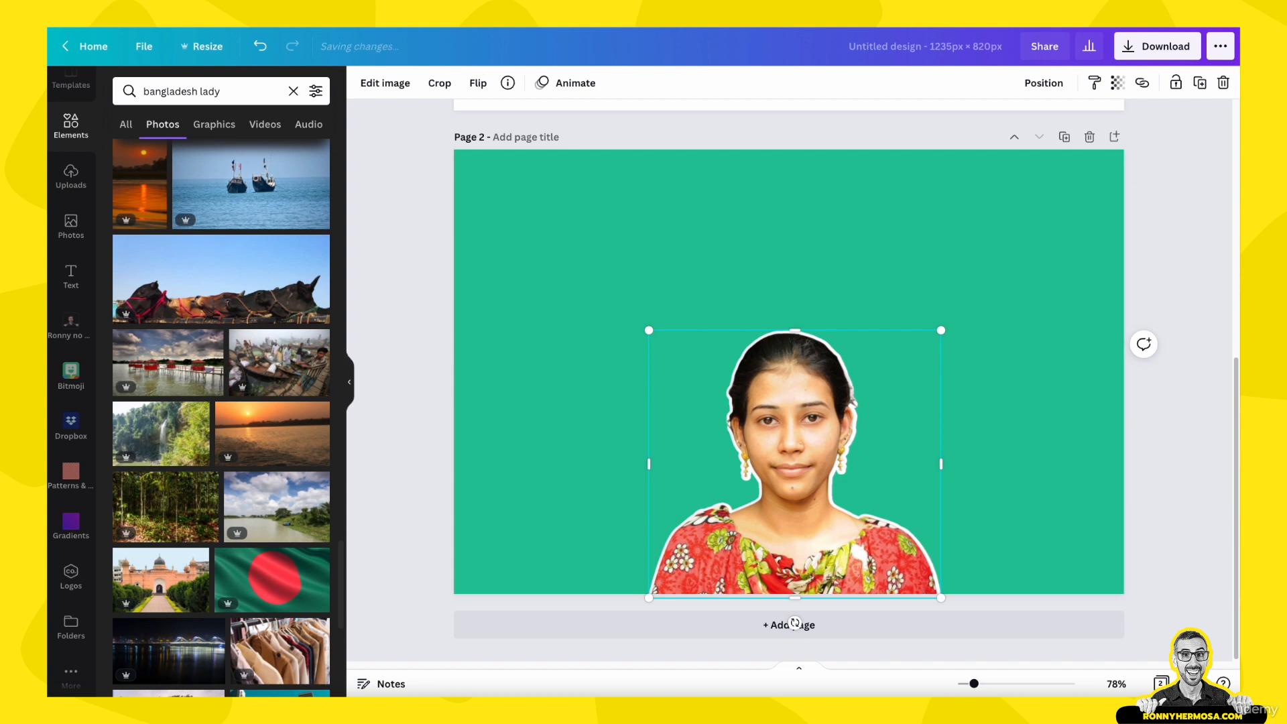
left_click(385, 84)
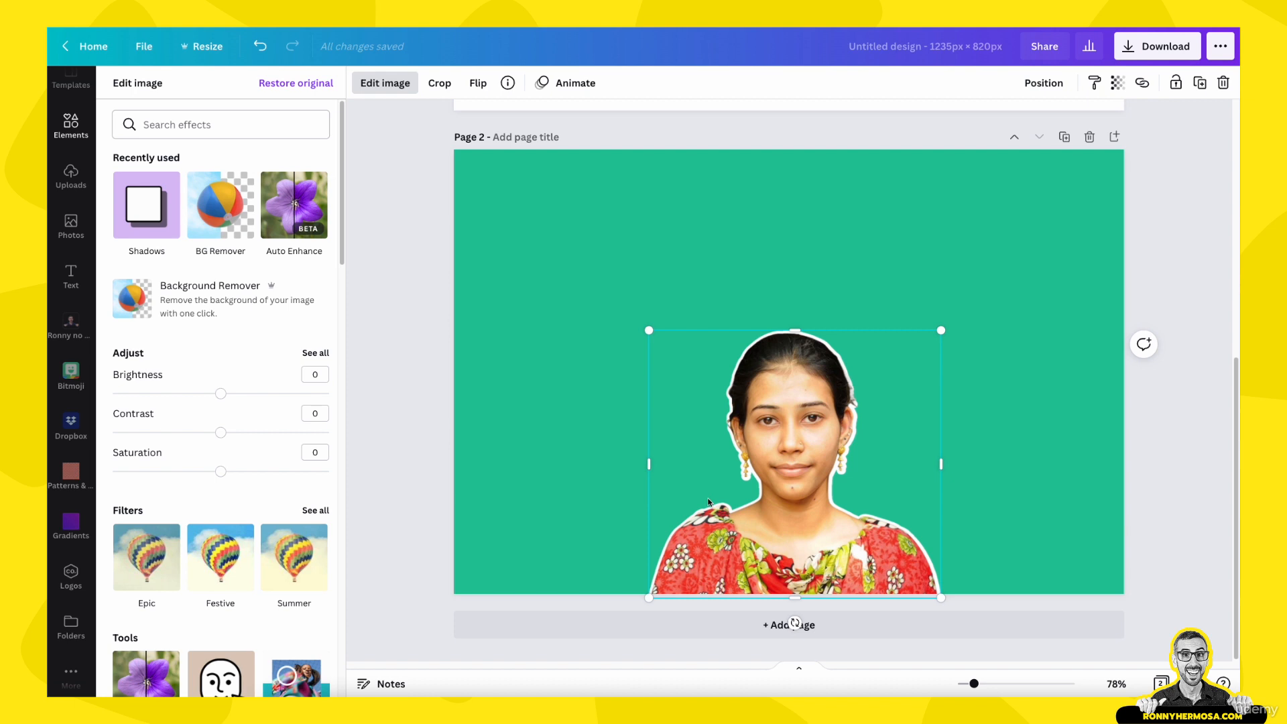
left_click(129, 203)
left_click(220, 154)
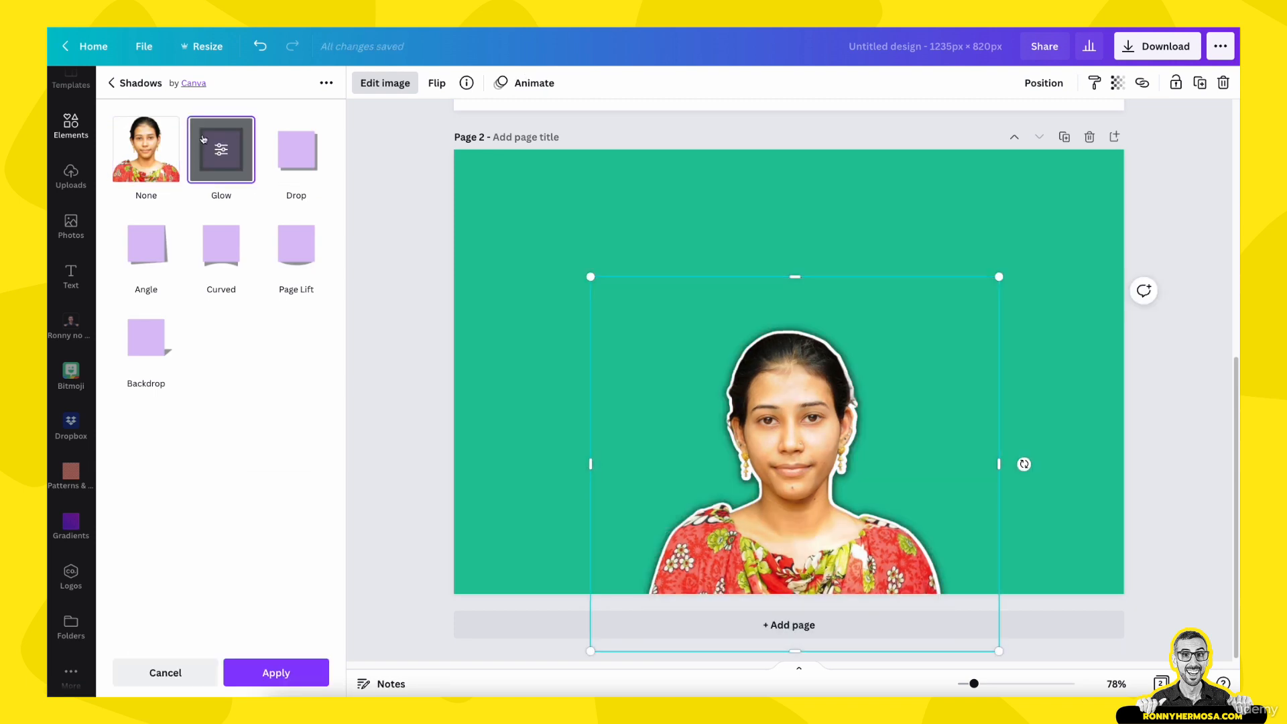
left_click(204, 139)
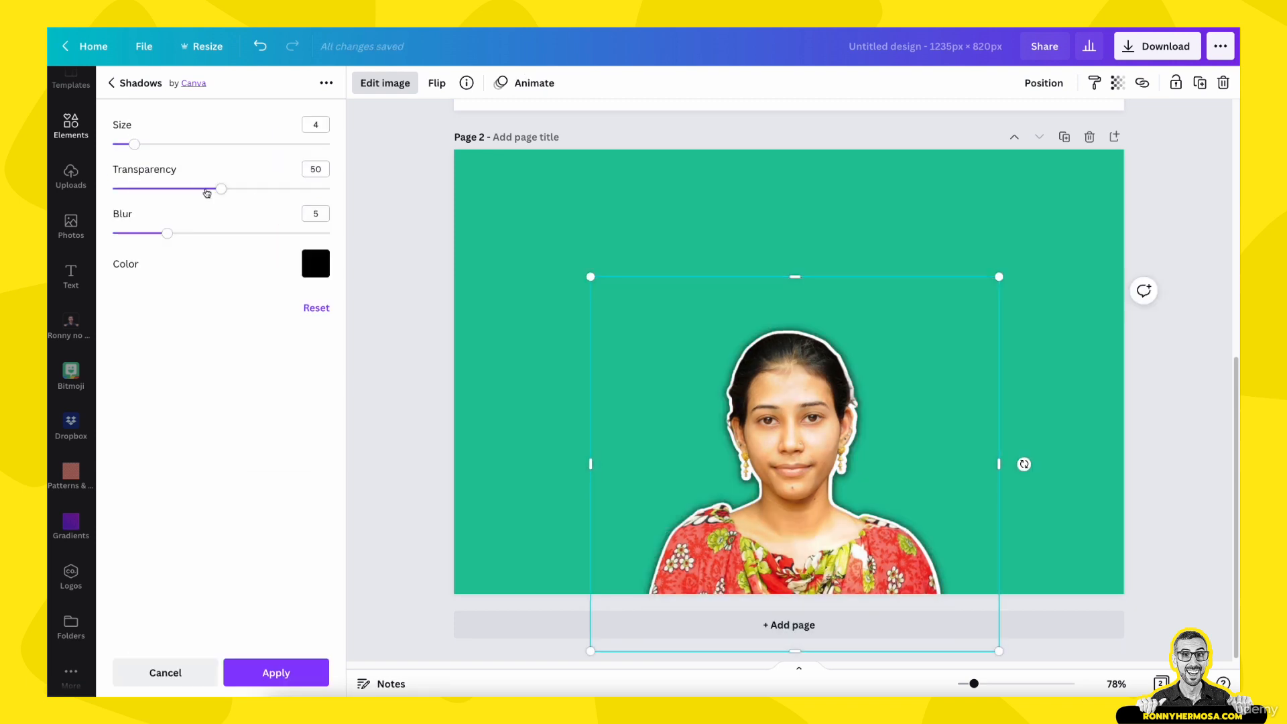
Set the second Glow to transparency 81, white colour and blur 12, and apply it to the portrait
left_click_drag(221, 189, 288, 189)
left_click(316, 263)
left_click(393, 386)
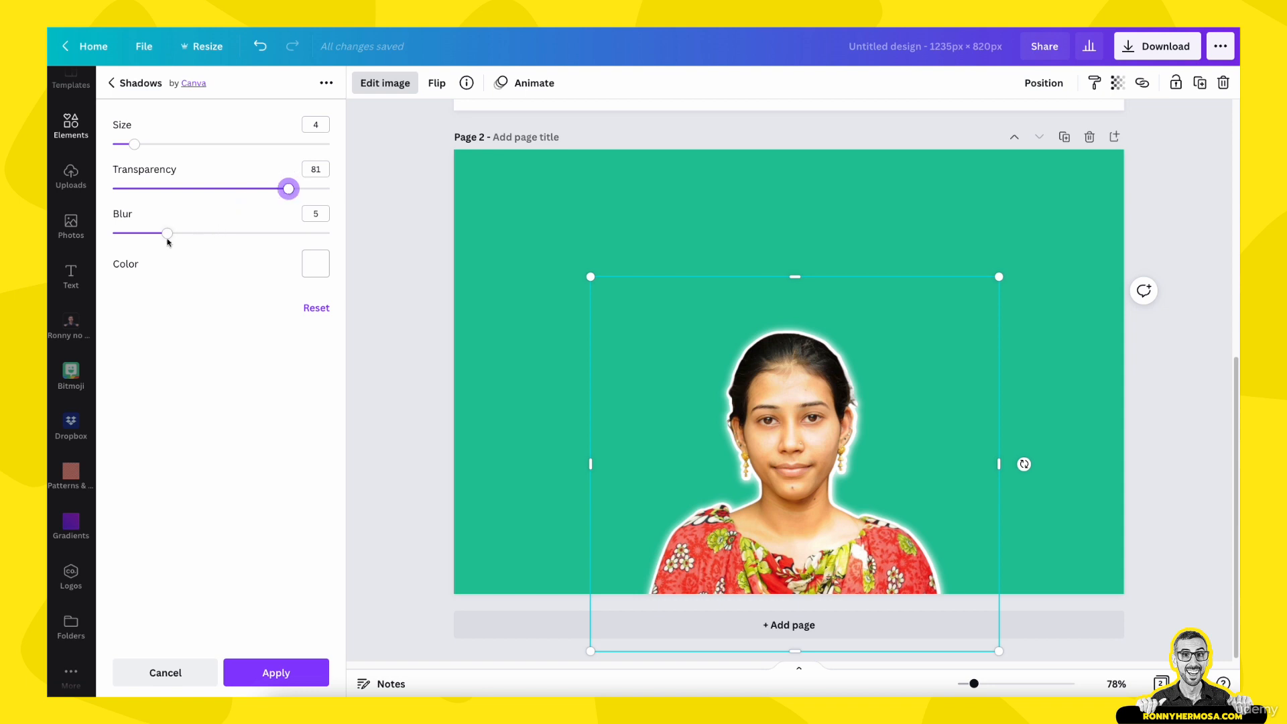
left_click_drag(168, 234, 244, 234)
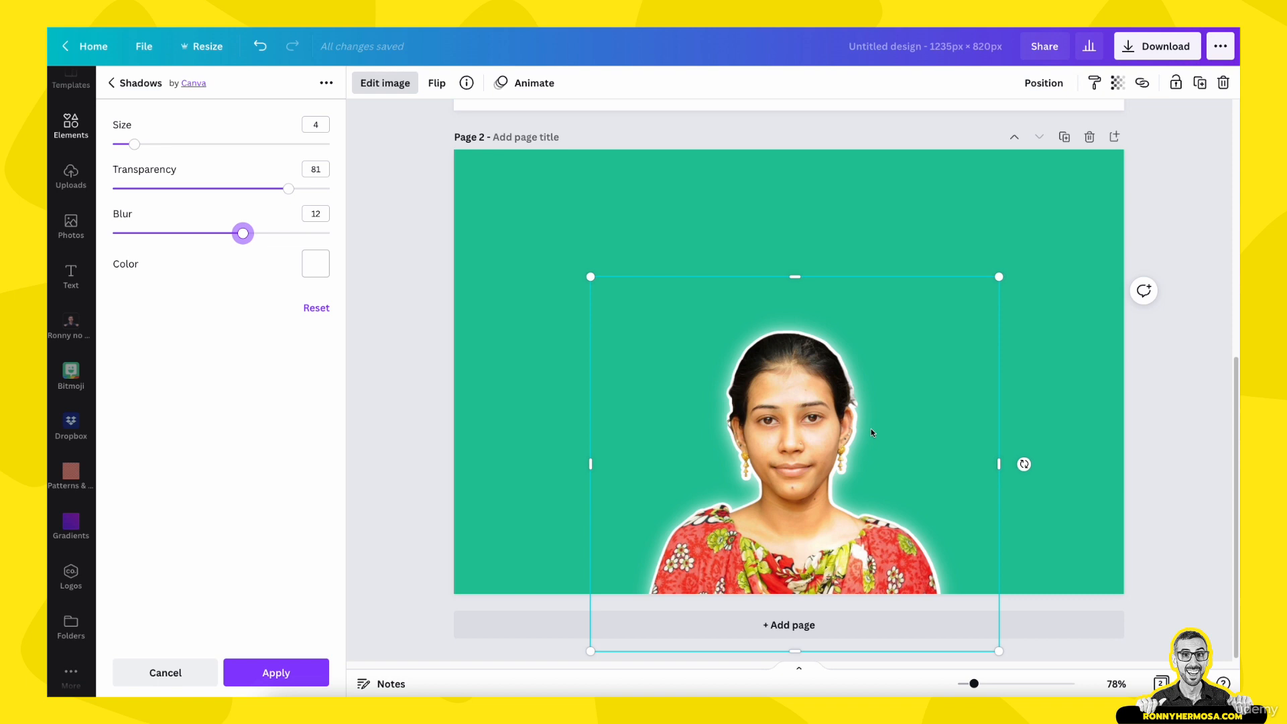
left_click(890, 230)
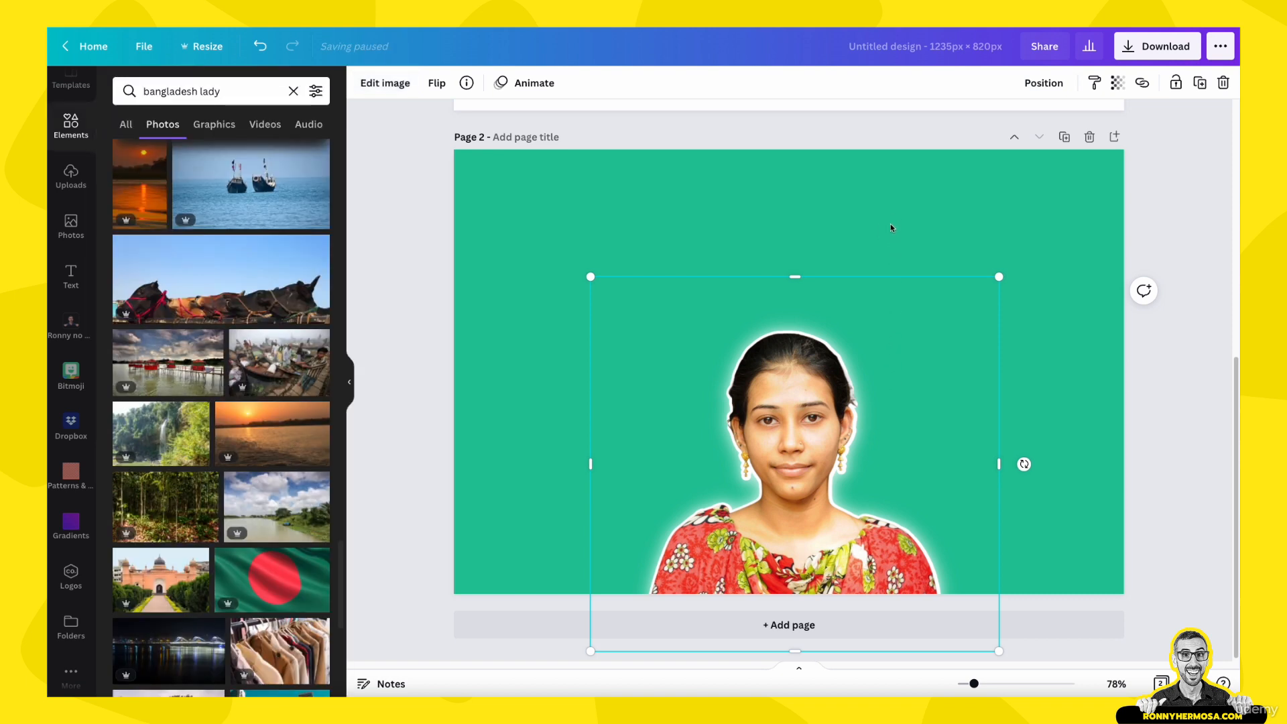
left_click(1011, 228)
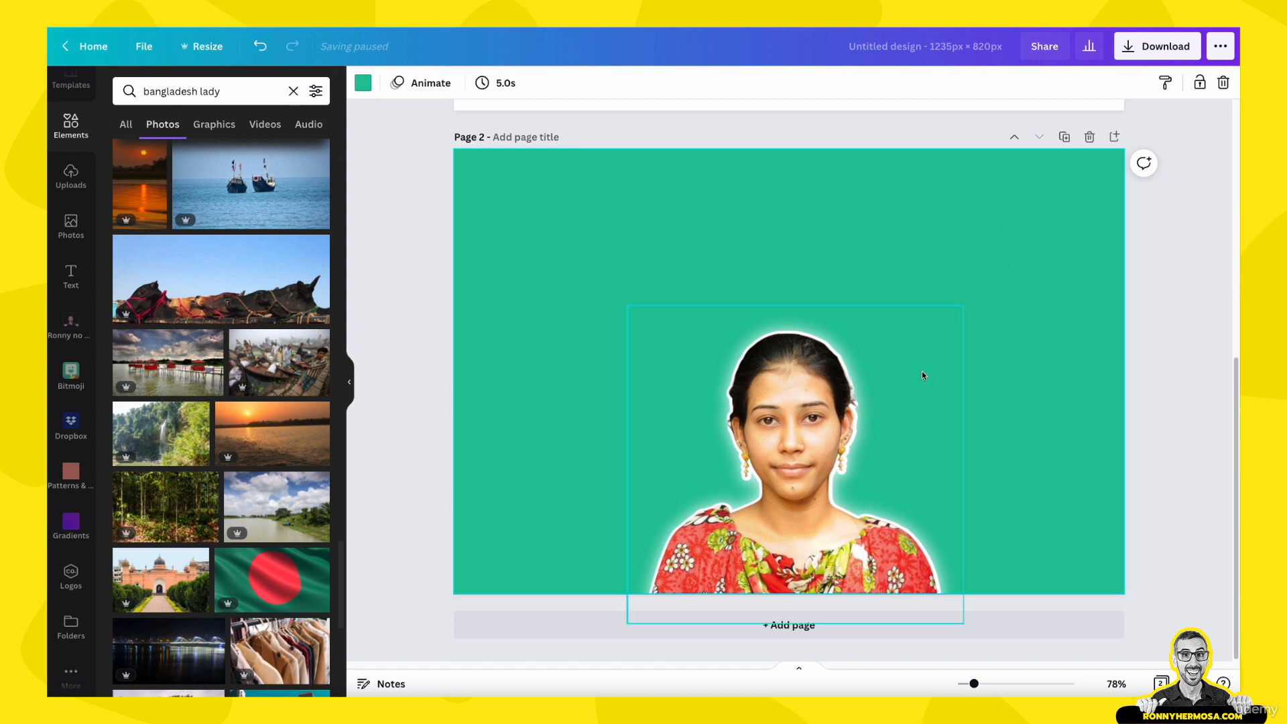
Open the image effects for the page 1 portrait and show the full Smartmockups collection
scroll(855, 461, "up", 5)
left_click(849, 360)
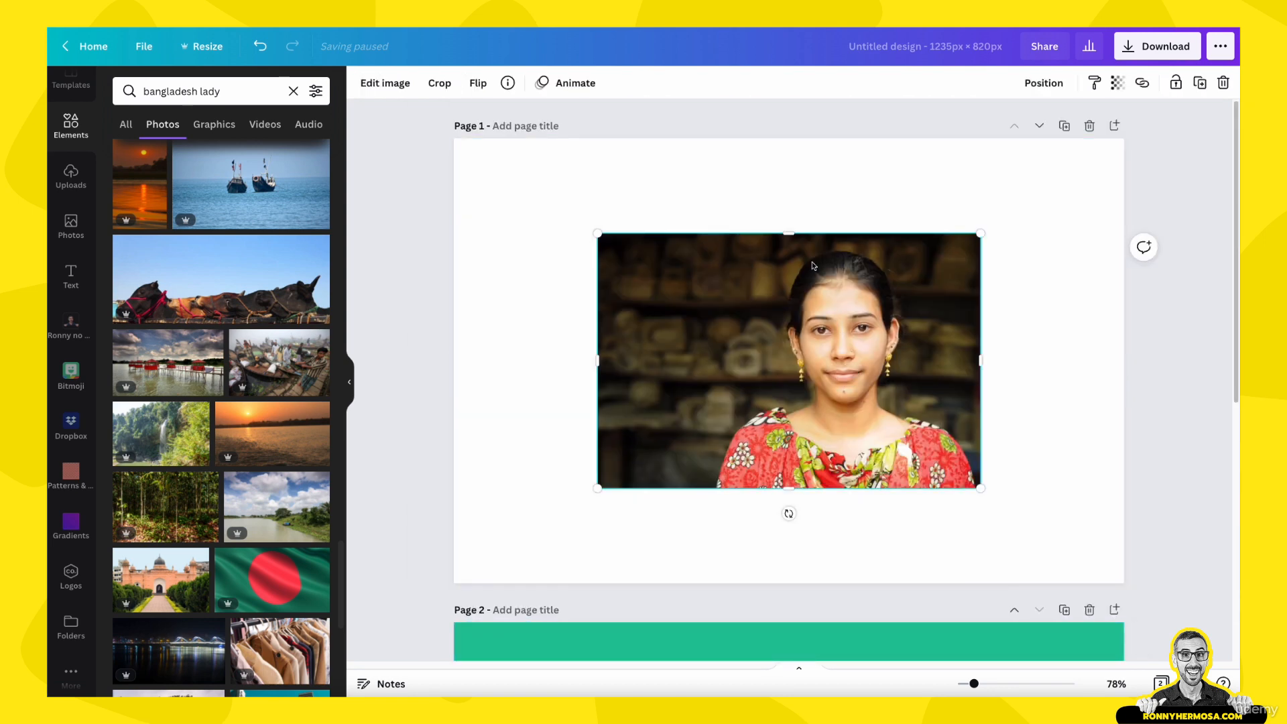
left_click(385, 83)
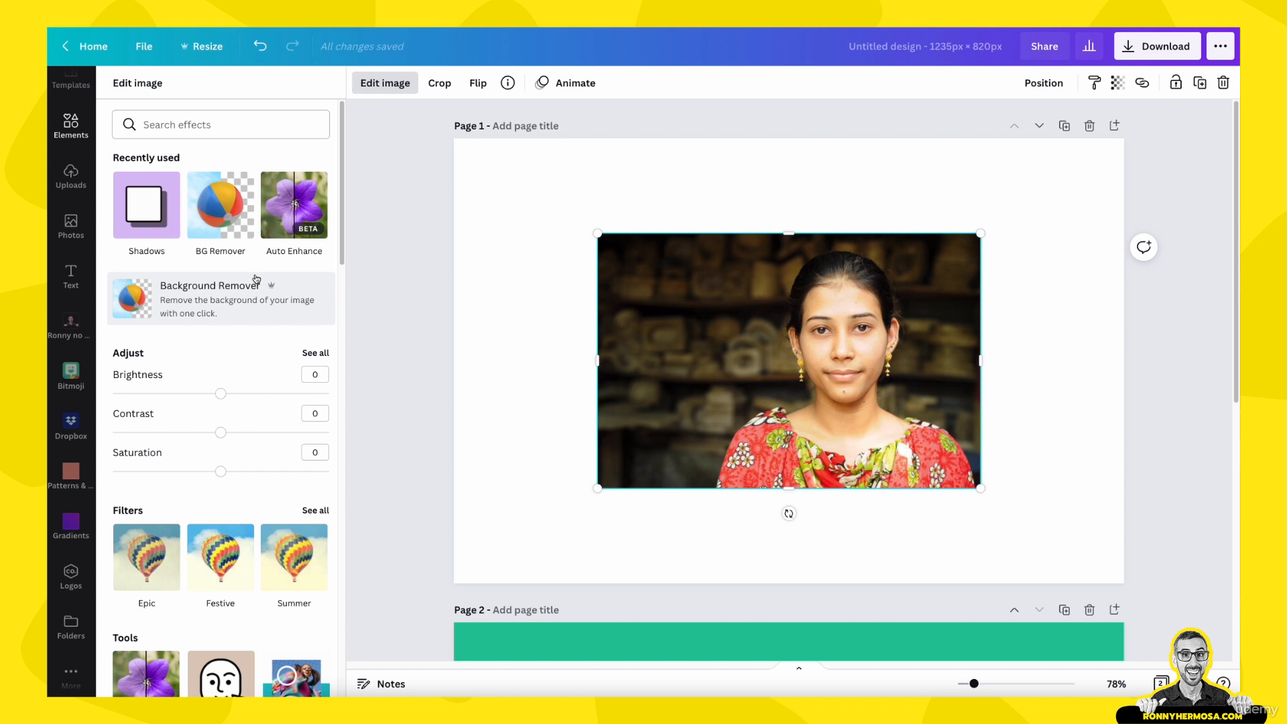
scroll(235, 515, "down", 3)
scroll(235, 515, "down", 2)
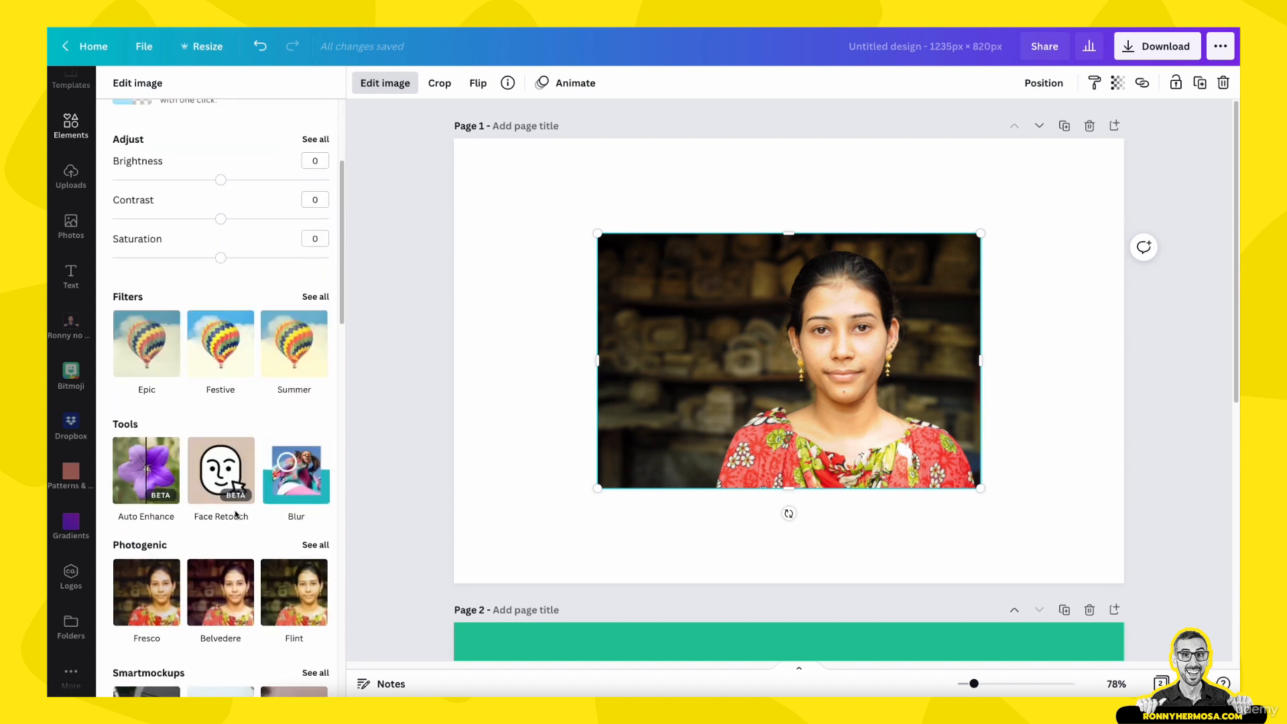
scroll(235, 514, "down", 2)
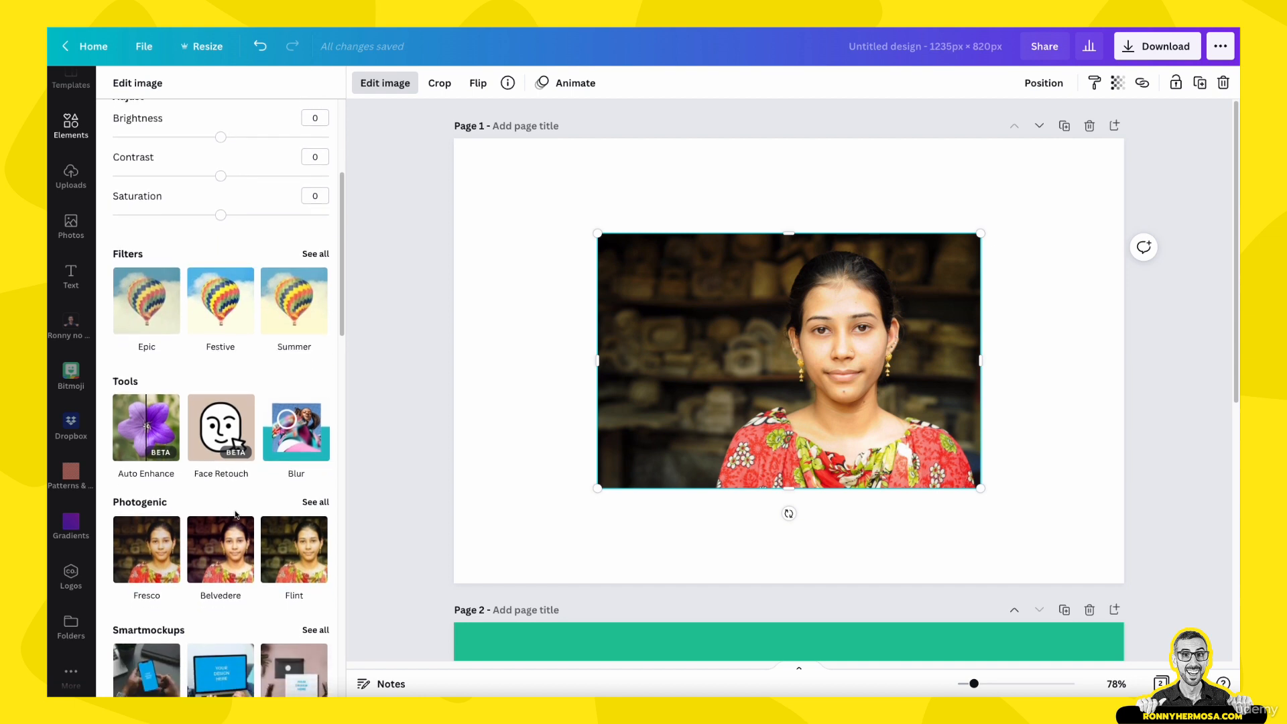
scroll(778, 530, "down", 1)
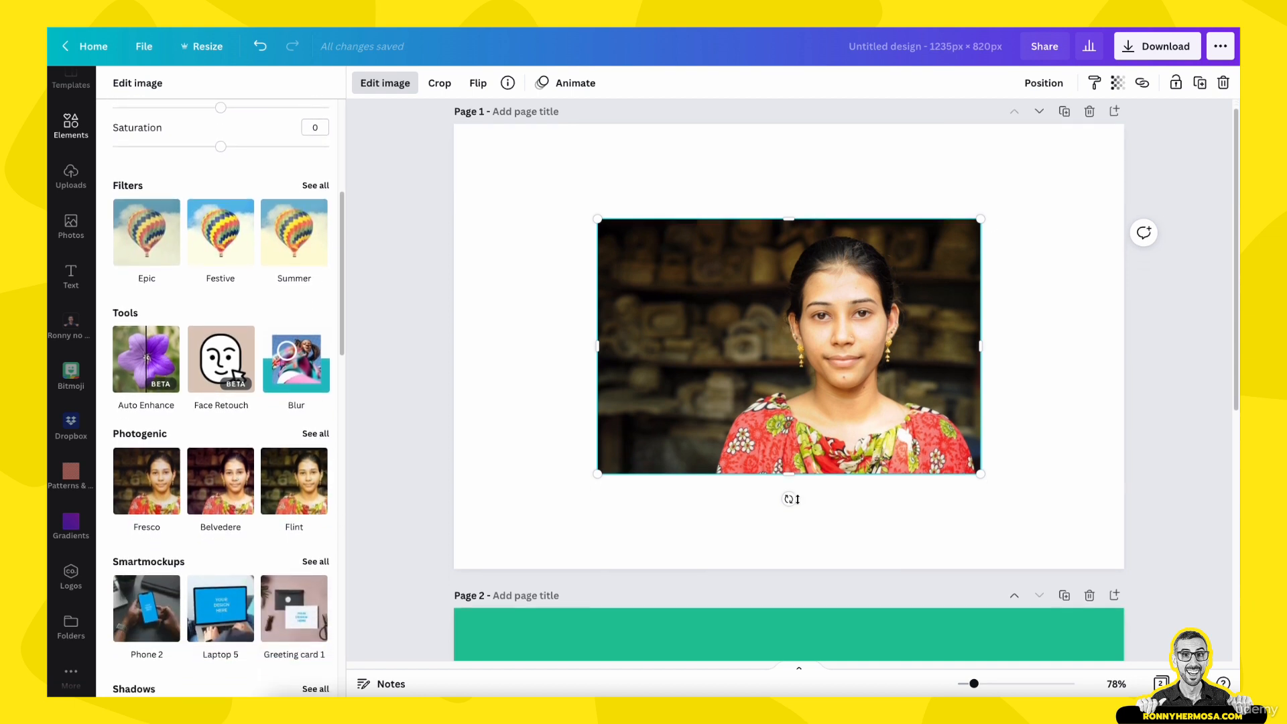
scroll(154, 599, "down", 1)
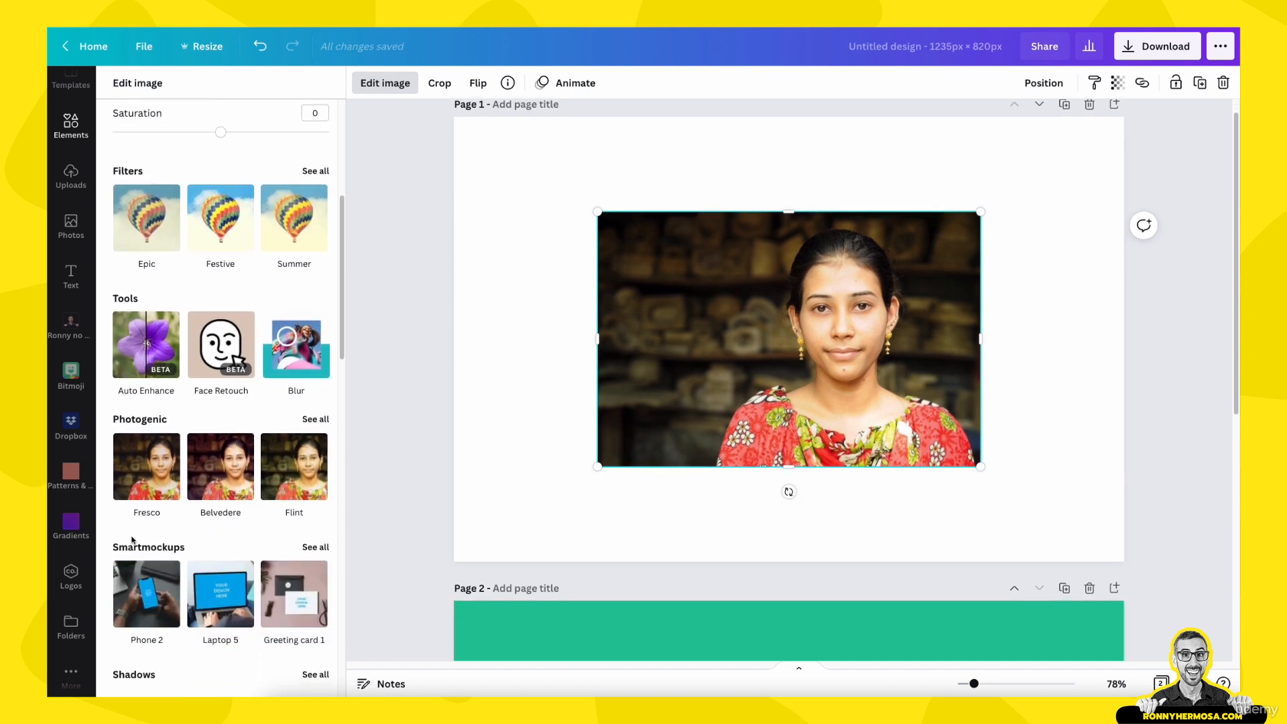
scroll(154, 540, "down", 2)
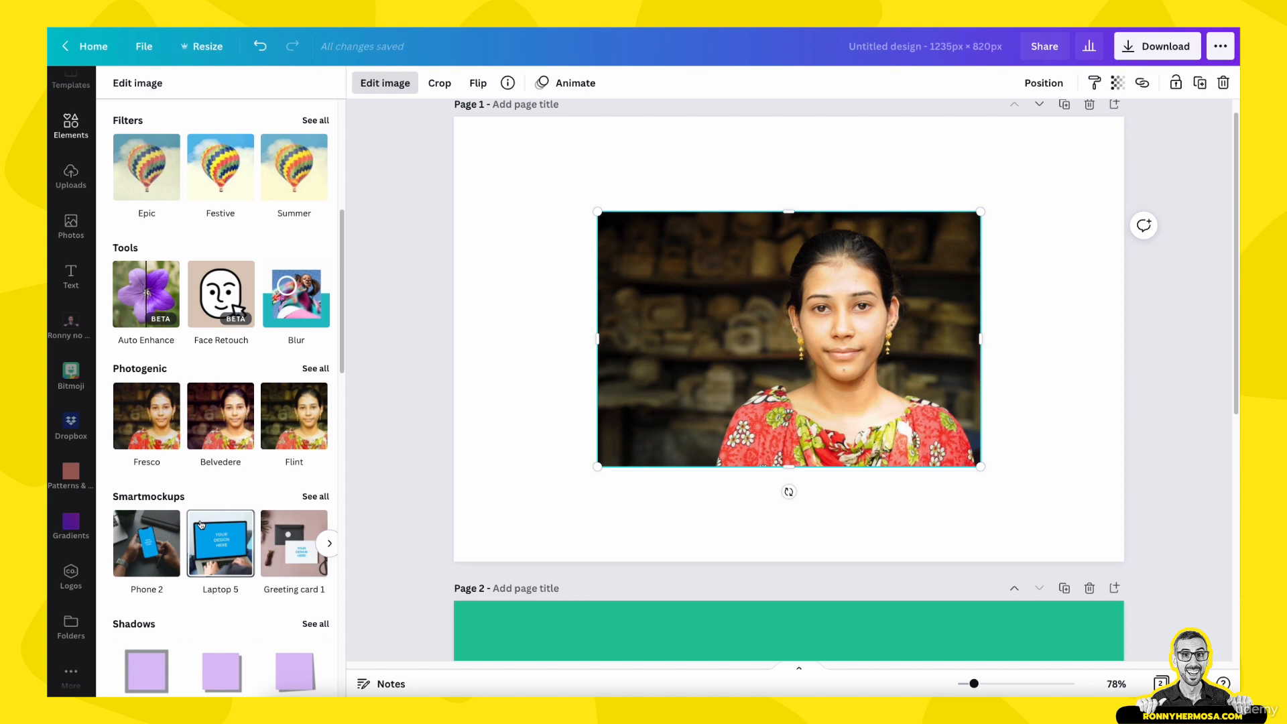
left_click(312, 496)
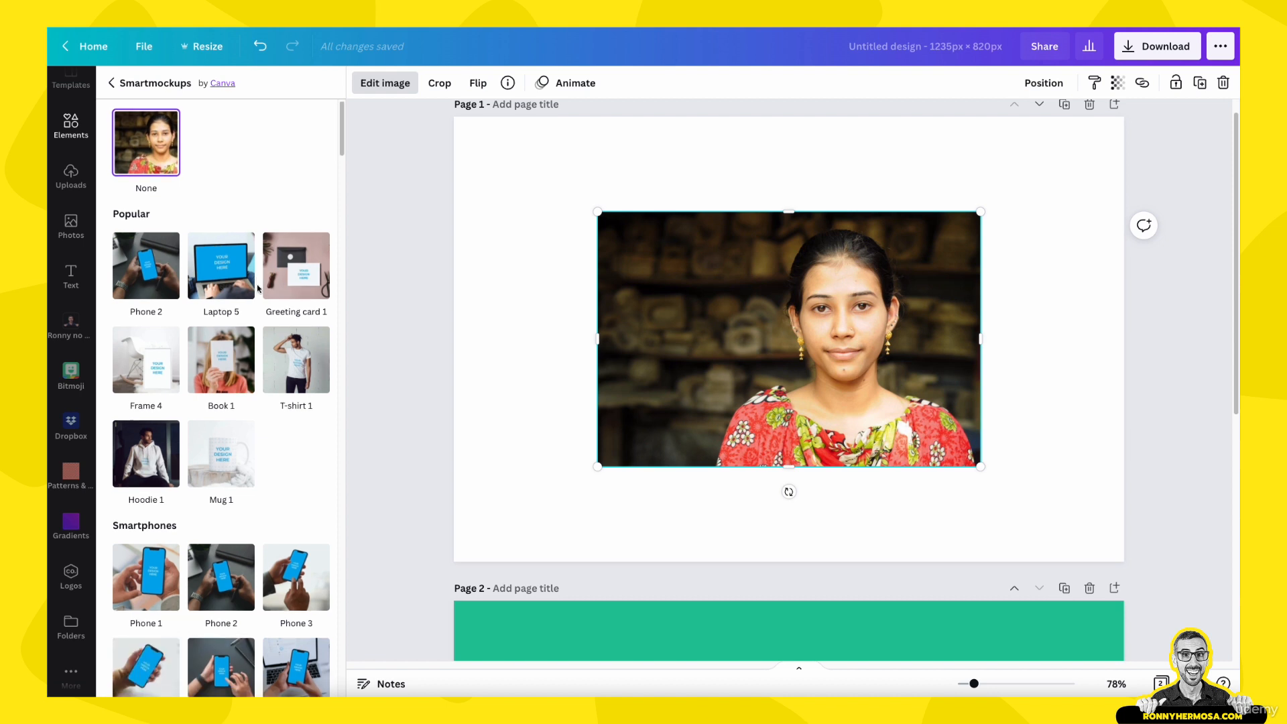
Look through the popular, smartphone and computer templates in the Smartmockups collection
scroll(258, 289, "down", 1)
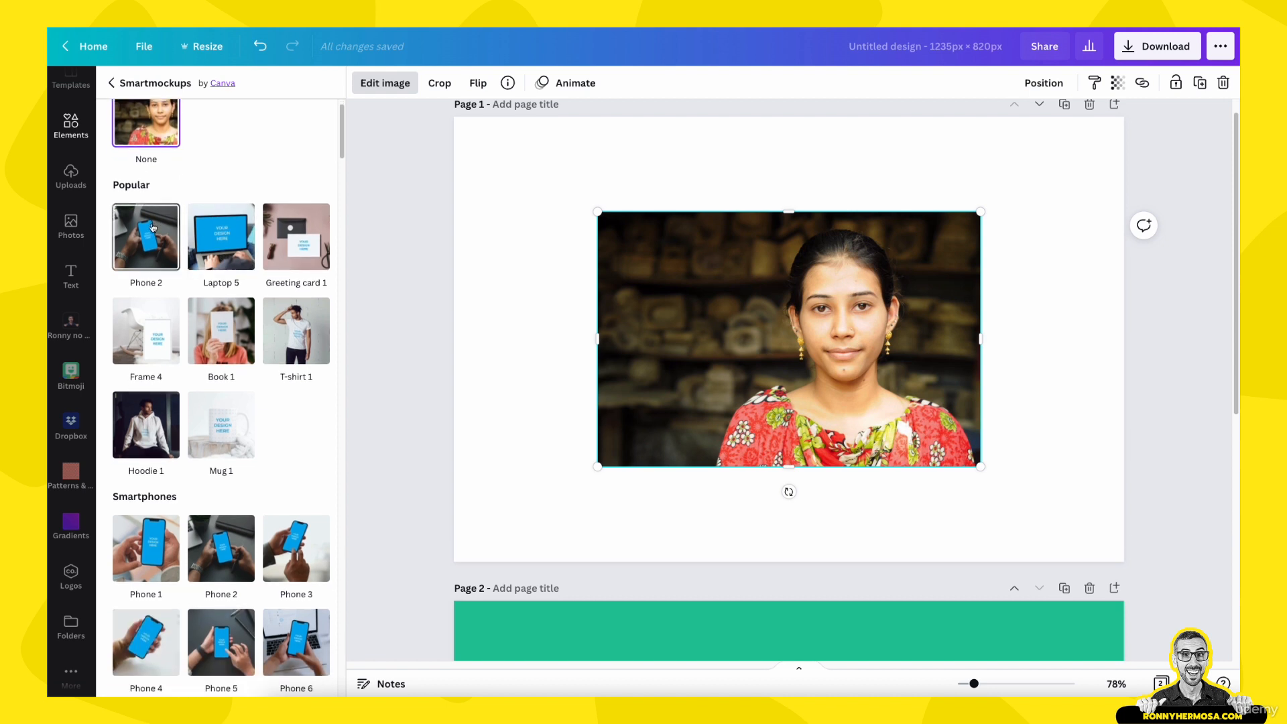
scroll(150, 268, "down", 1)
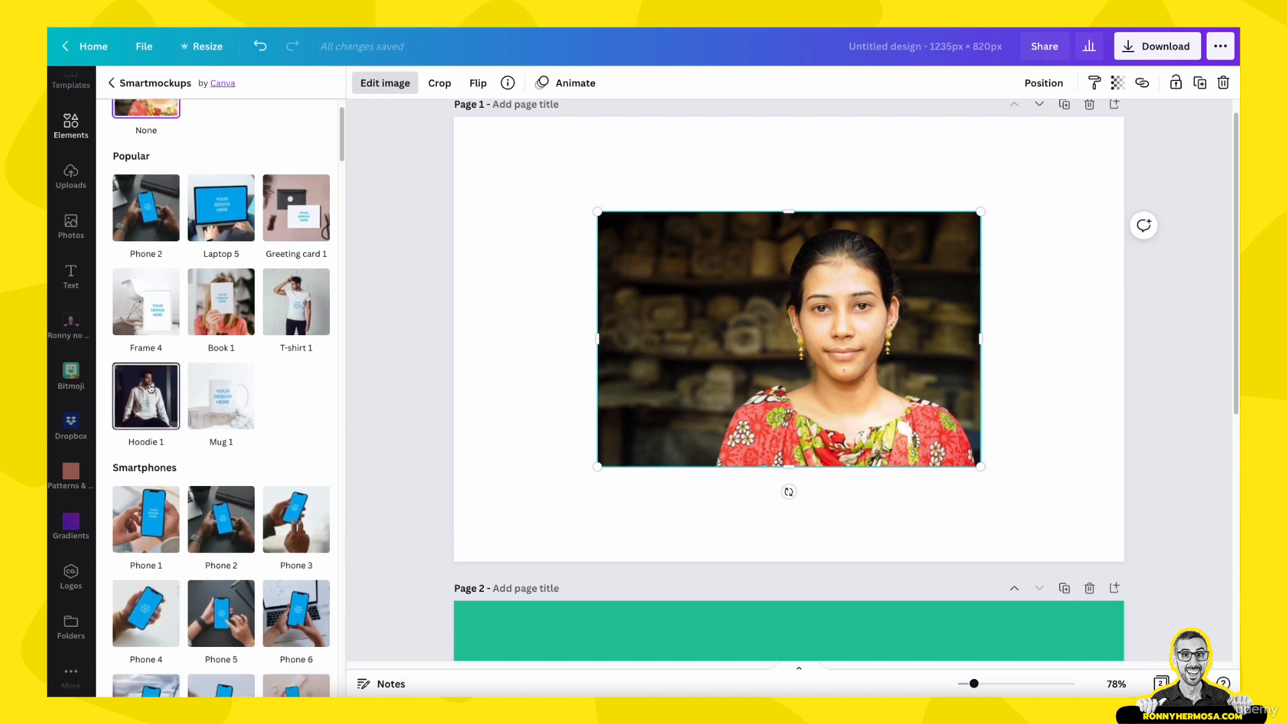
scroll(227, 443, "up", 2)
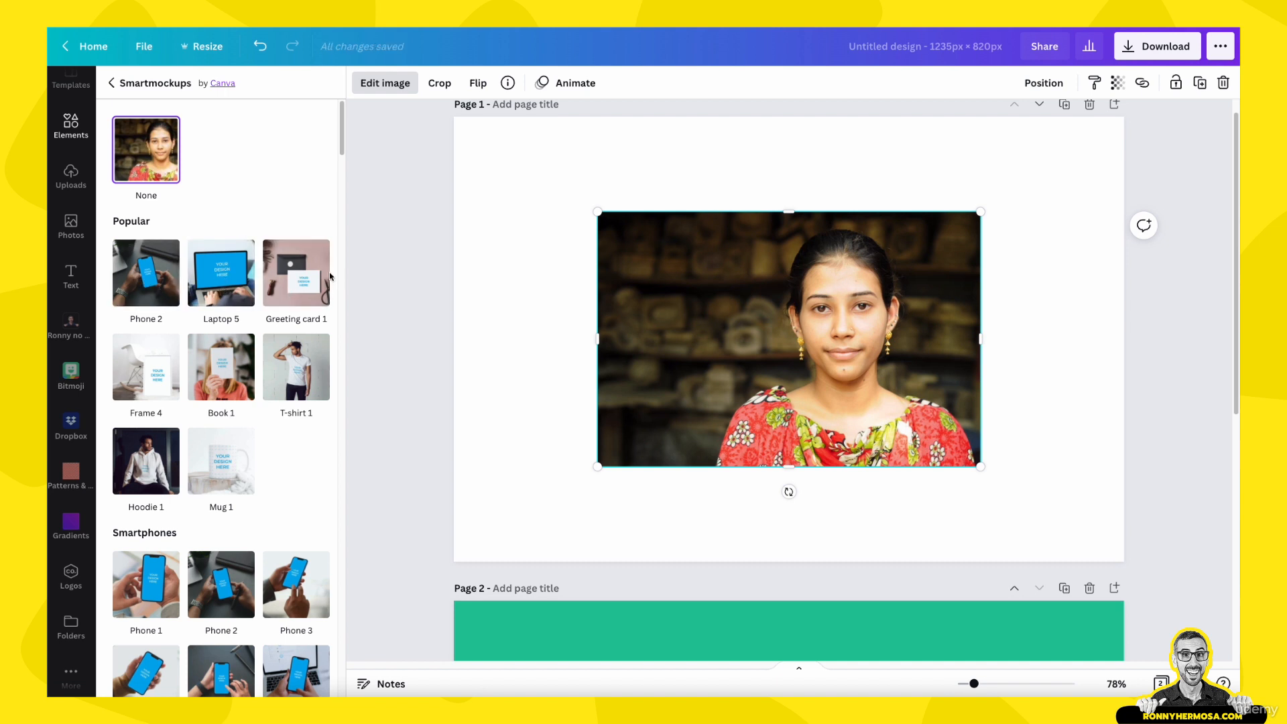
scroll(299, 315, "down", 1)
scroll(268, 416, "down", 5)
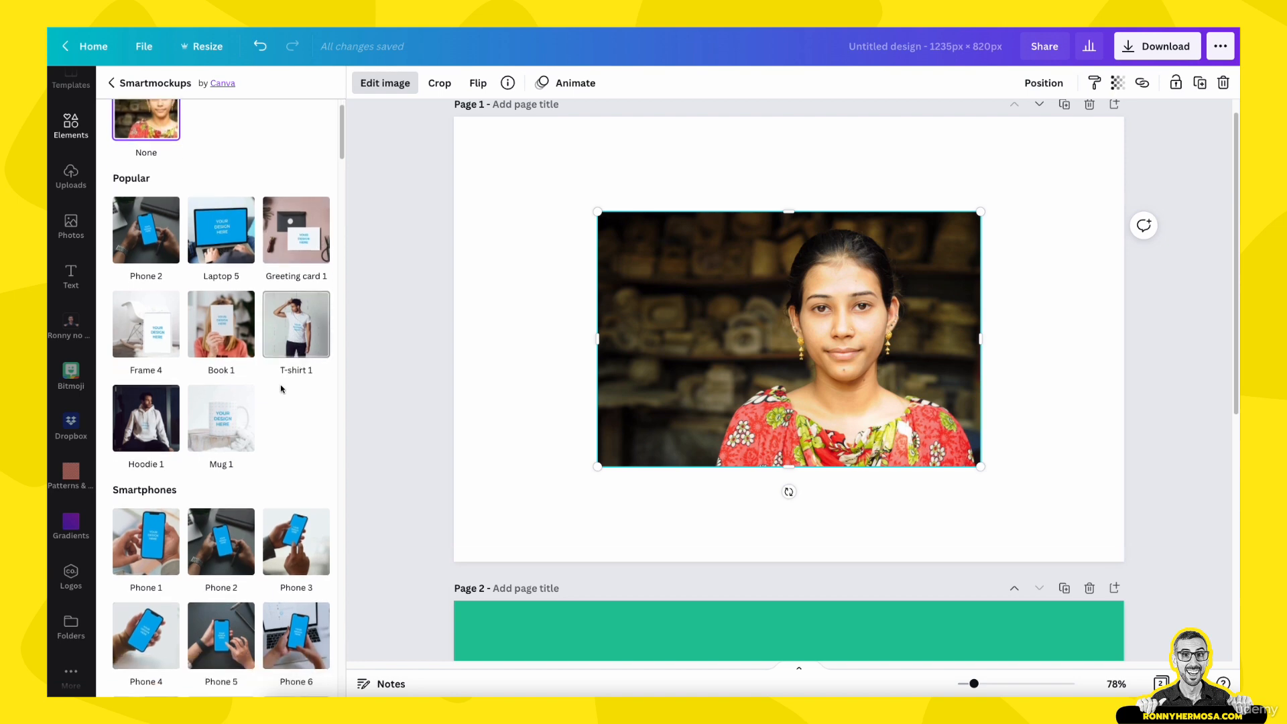
scroll(250, 439, "down", 5)
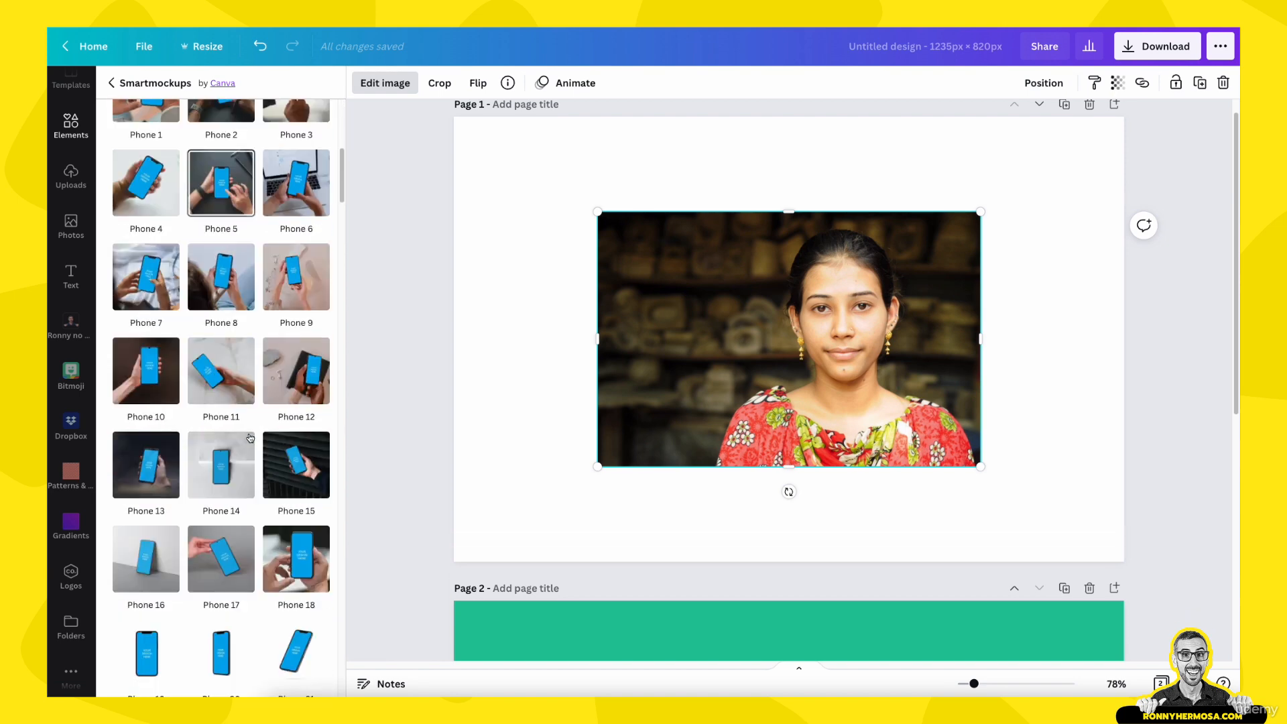
scroll(250, 438, "down", 5)
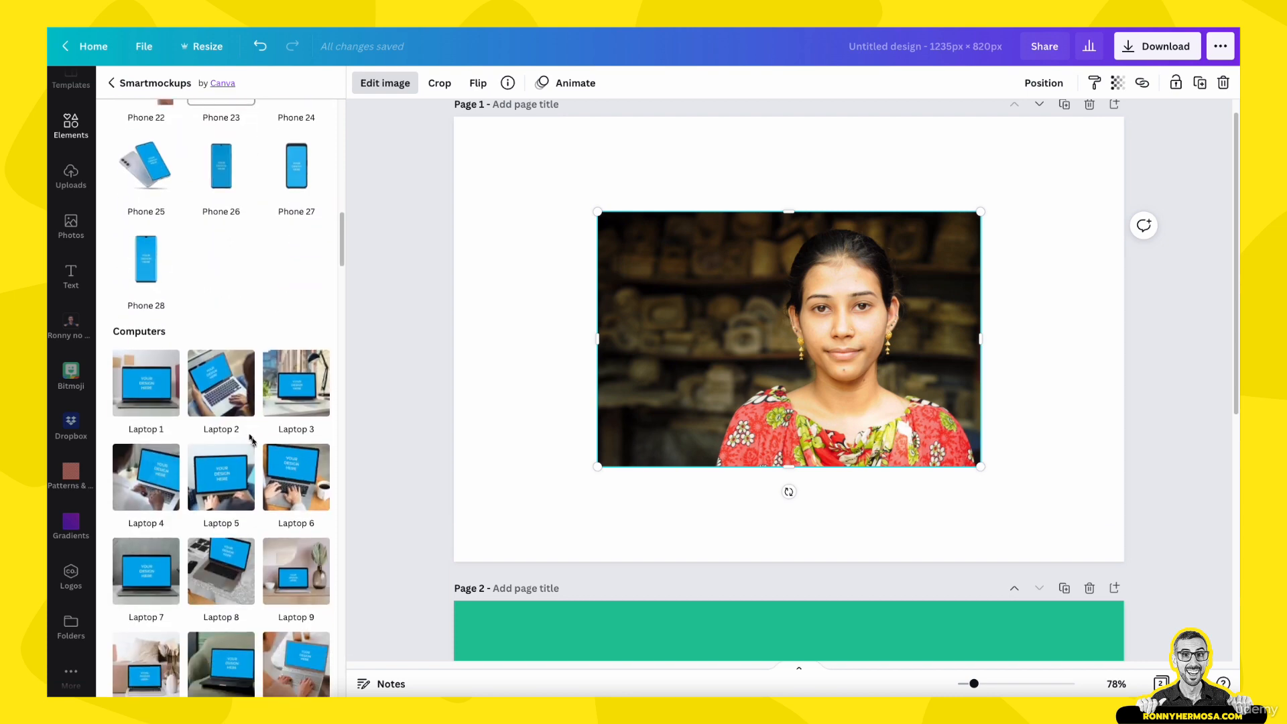
scroll(250, 439, "down", 5)
scroll(252, 512, "down", 1)
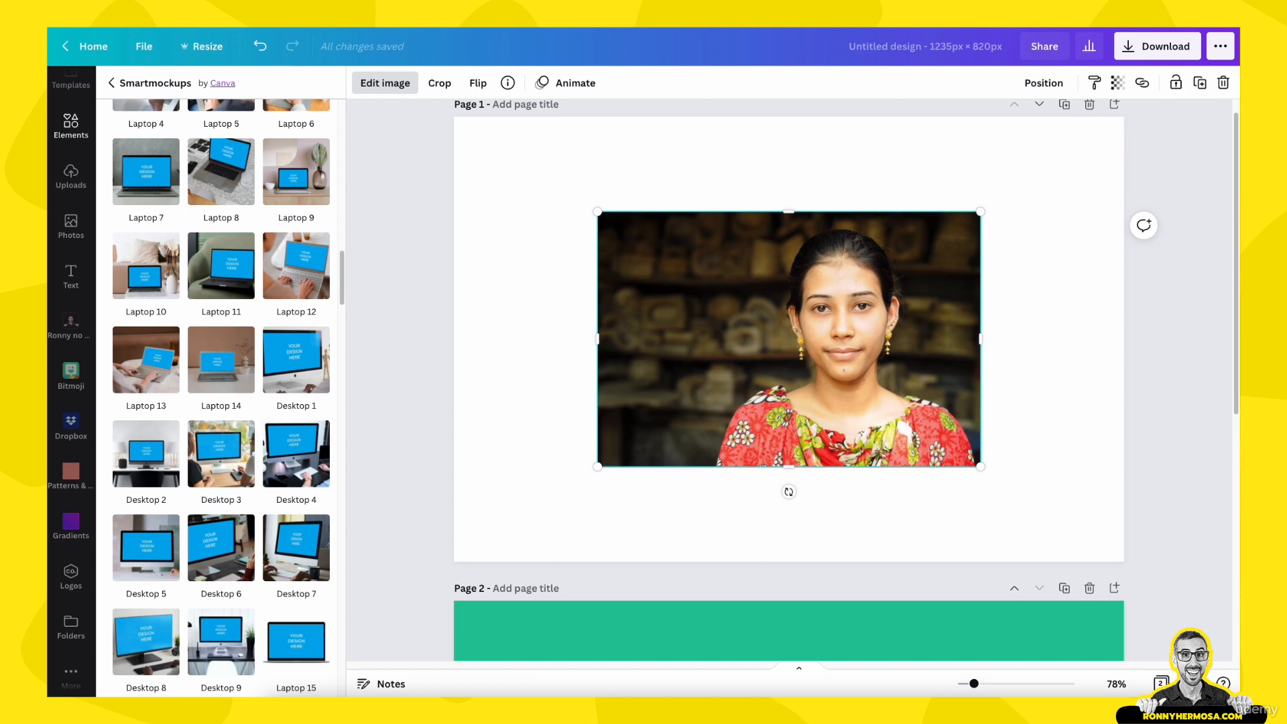
scroll(226, 286, "up", 5)
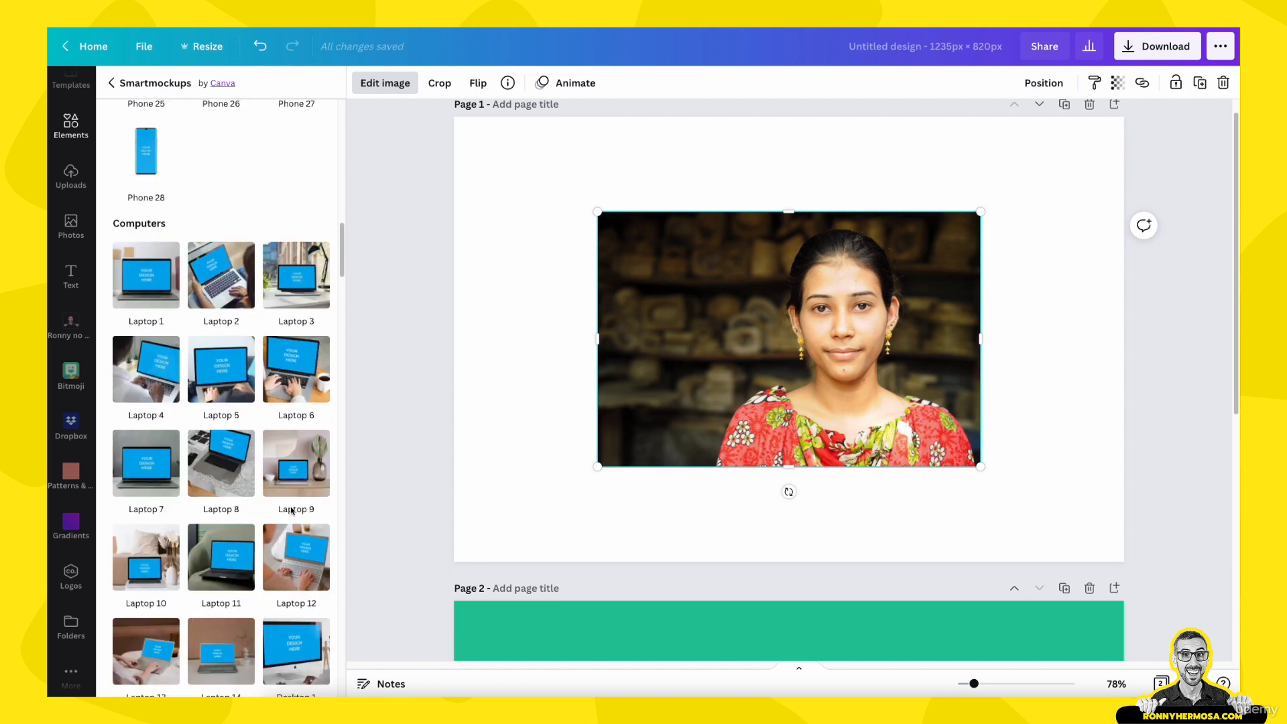
Place the page 1 portrait in the Laptop 2 mockup and set its crop to Fit
left_click(226, 286)
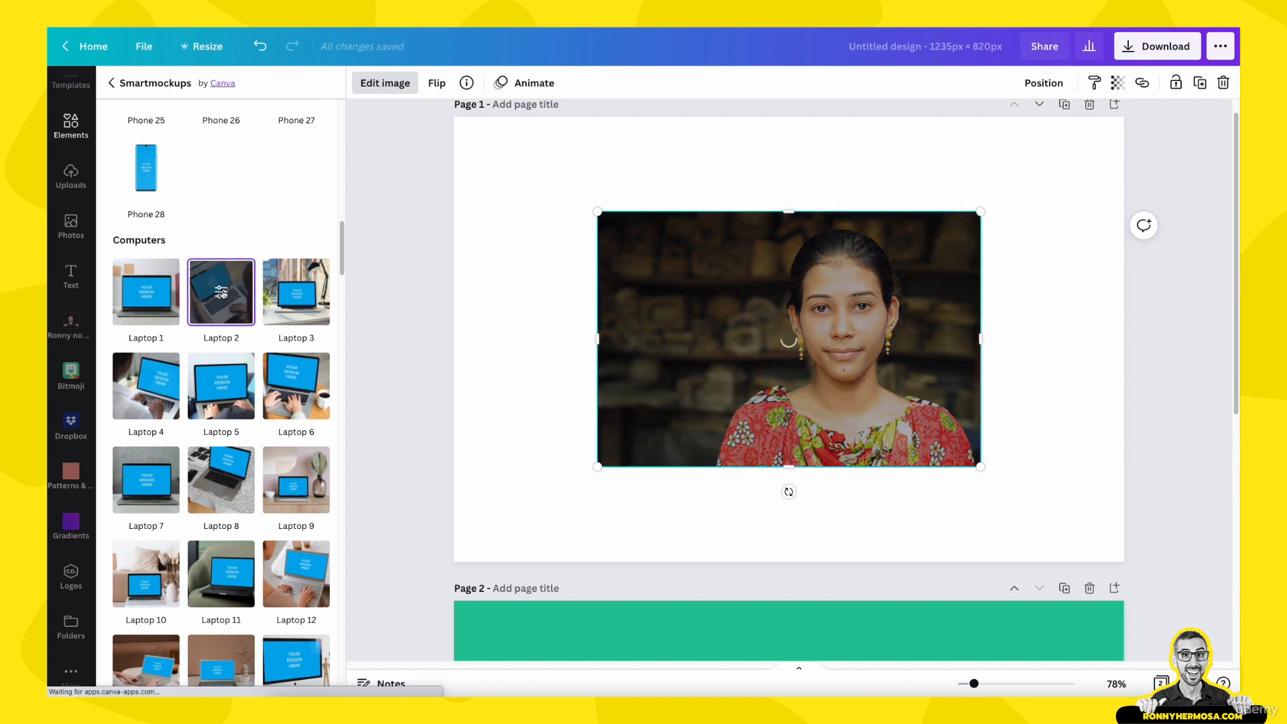
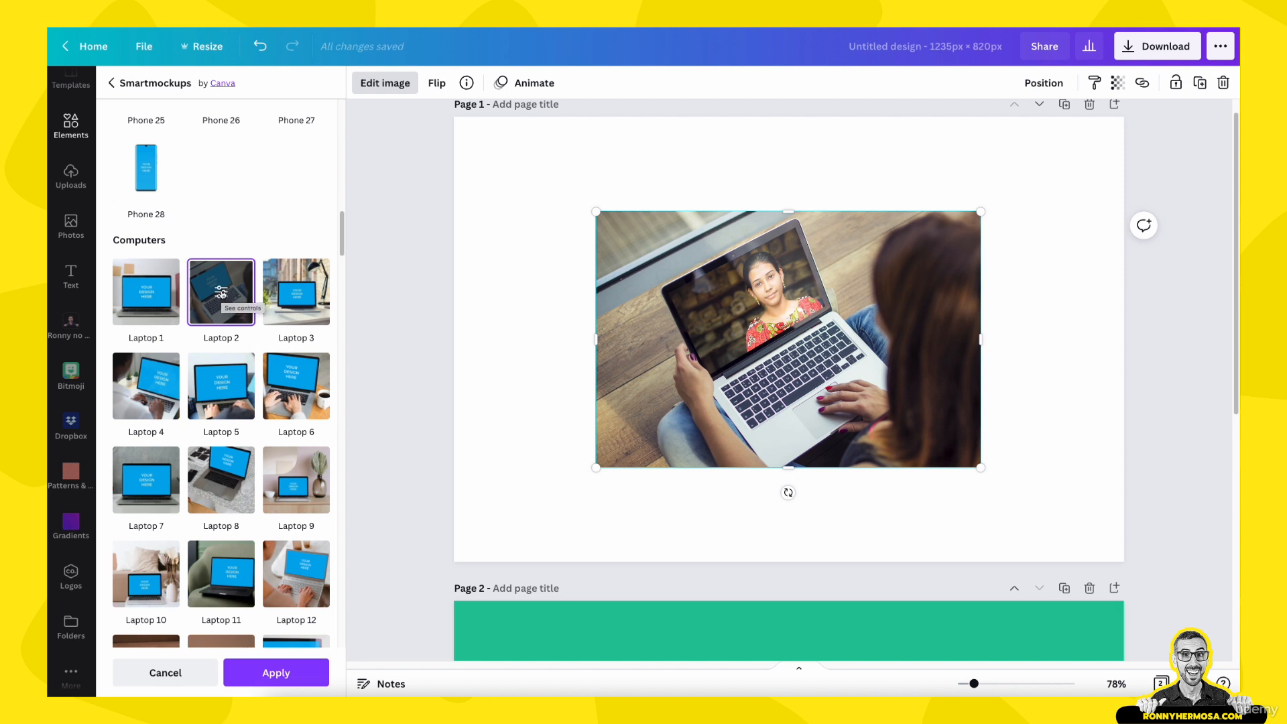
left_click(221, 293)
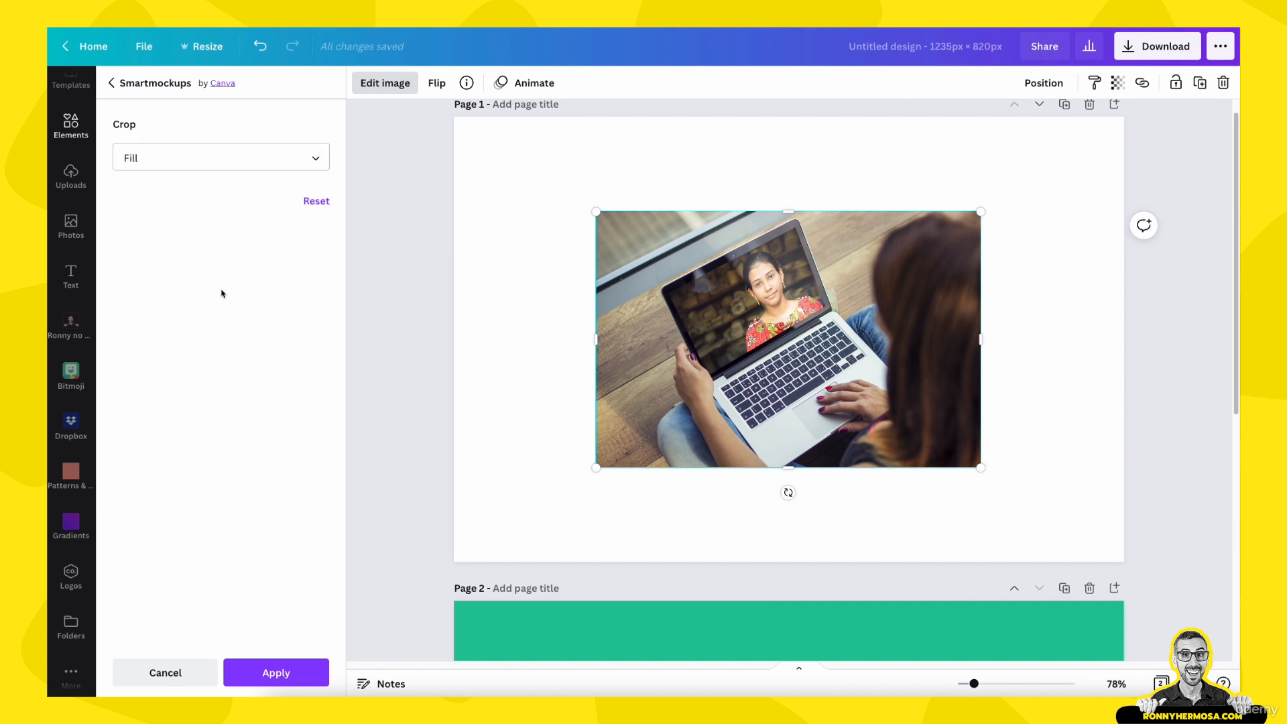
left_click(168, 163)
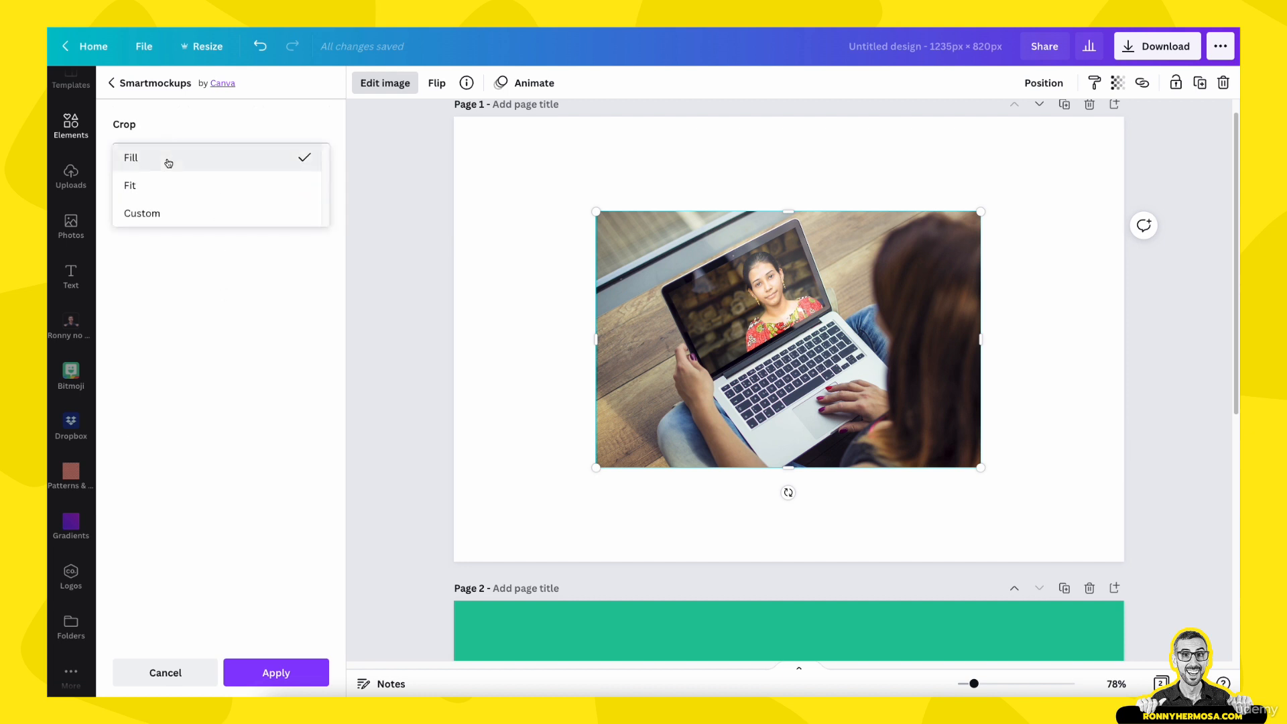
left_click(142, 191)
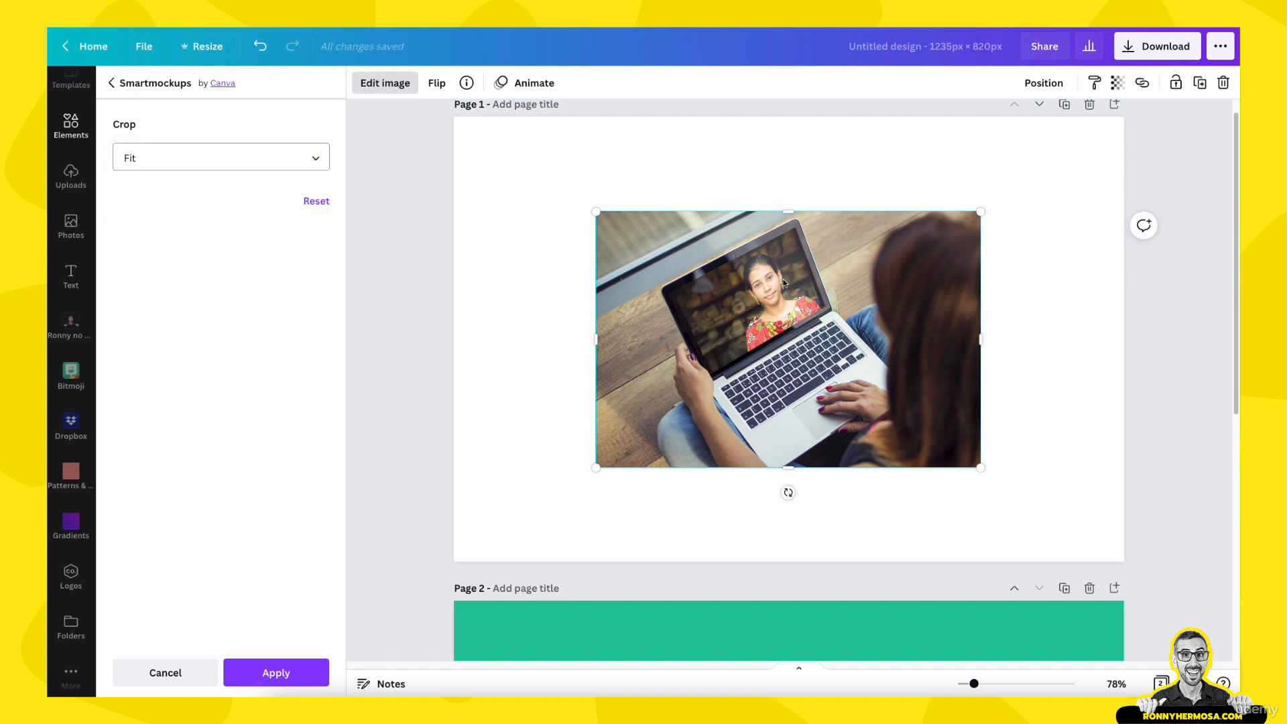
Switch the Laptop 2 mockup's crop to Custom, set its size to 104 and apply the settings
left_click(220, 154)
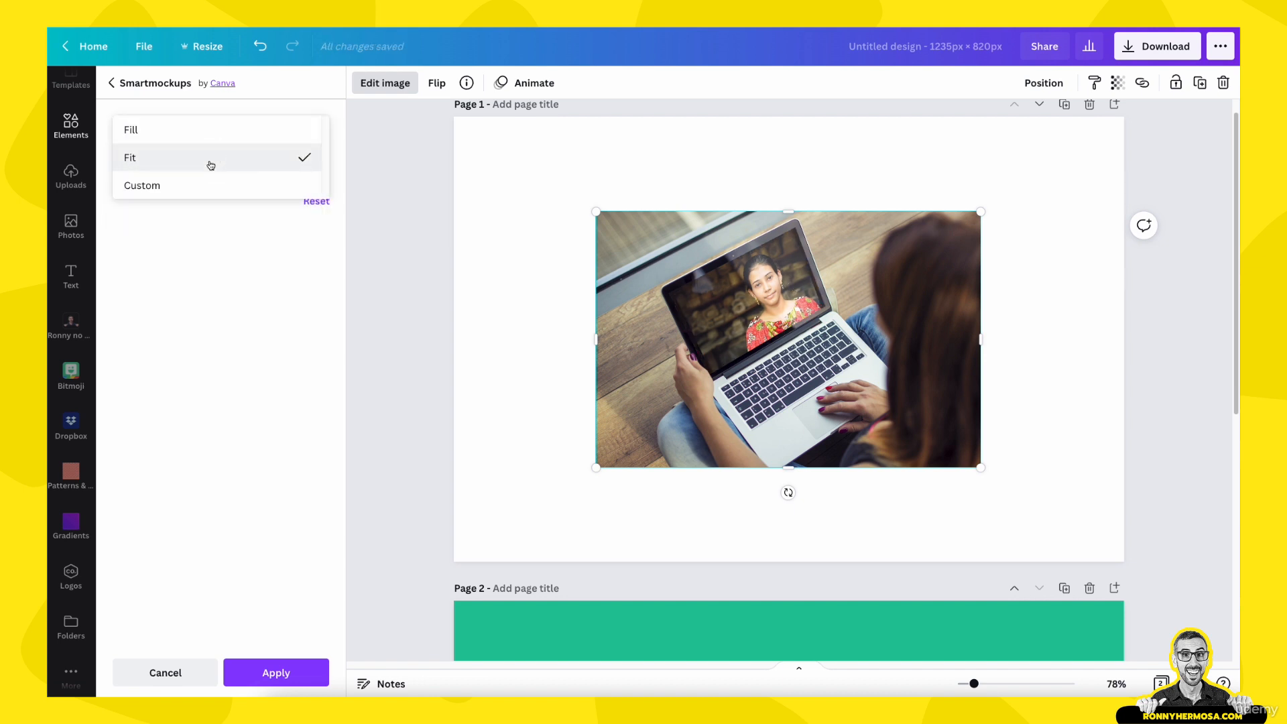
left_click(189, 191)
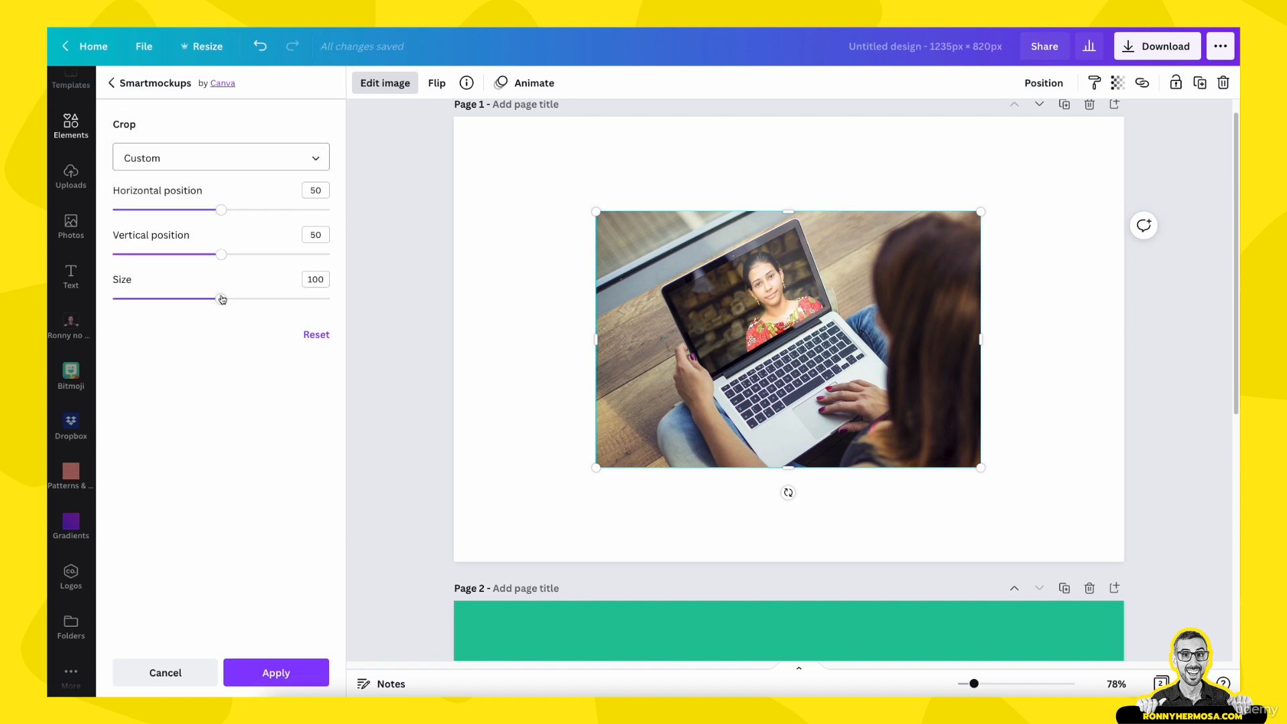
mouse_move(220, 299)
left_mouse_down()
mouse_move(152, 299)
mouse_move(255, 299)
mouse_move(226, 306)
left_mouse_up()
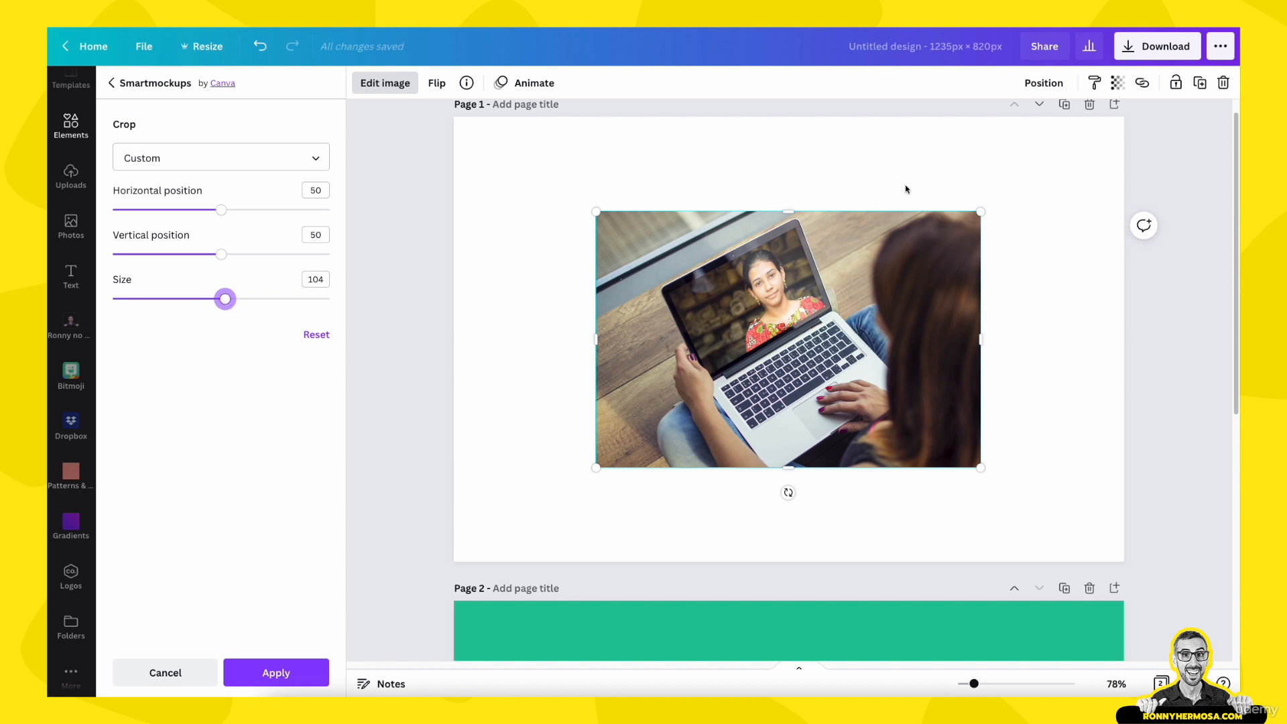
left_click(280, 681)
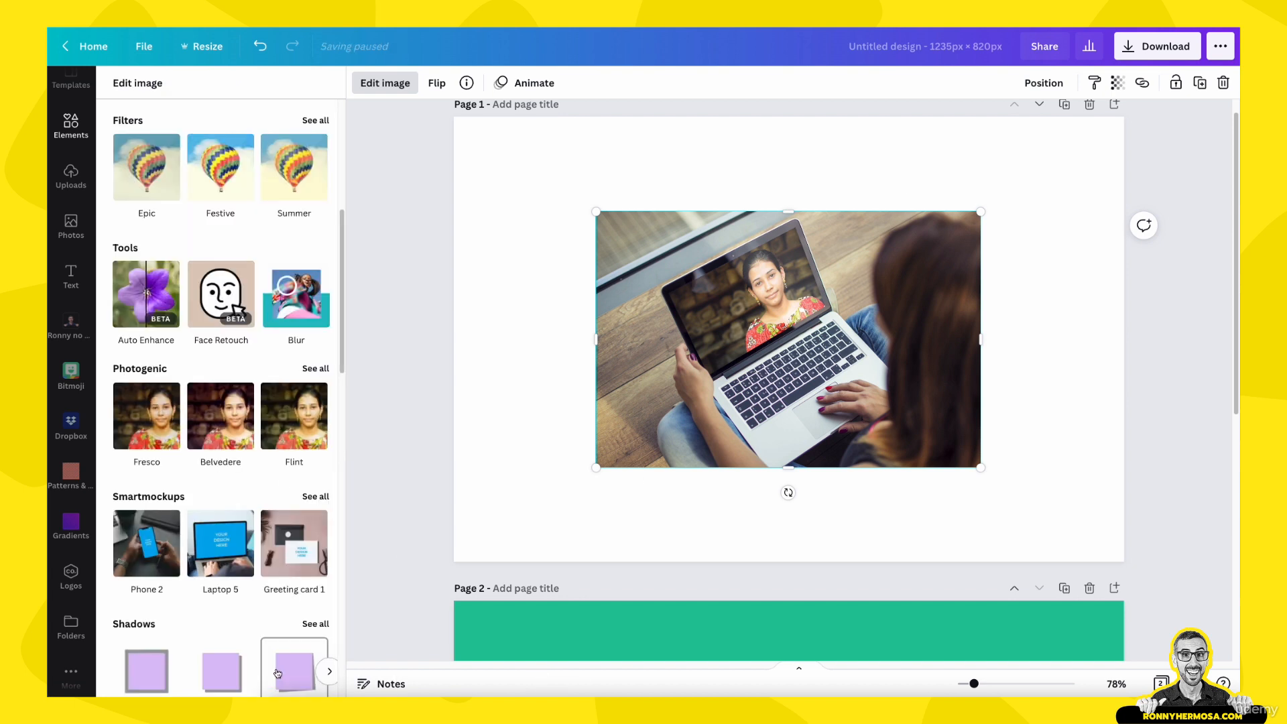
Move the laptop mockup image toward the lower-left part of page 1 and apply the mockup effect
left_click_drag(806, 349, 703, 379)
left_click_drag(709, 395, 708, 399)
scroll(709, 335, "up", 1)
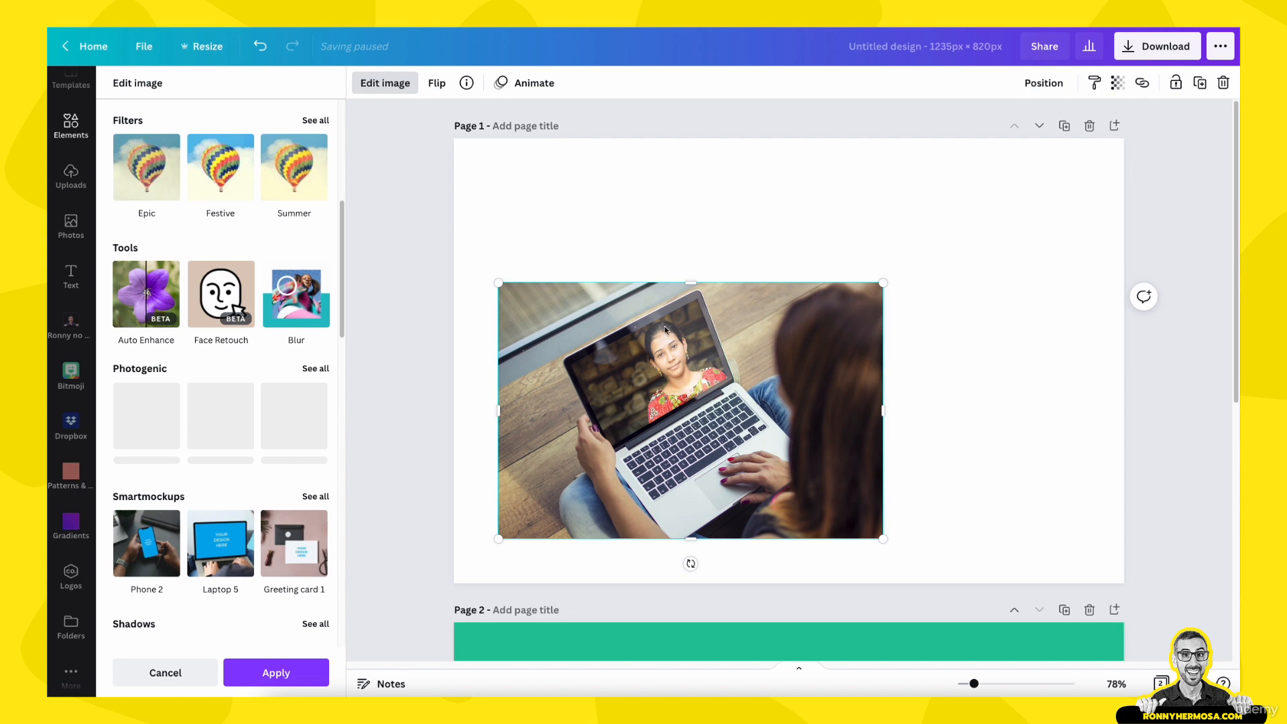
scroll(271, 624, "up", 6)
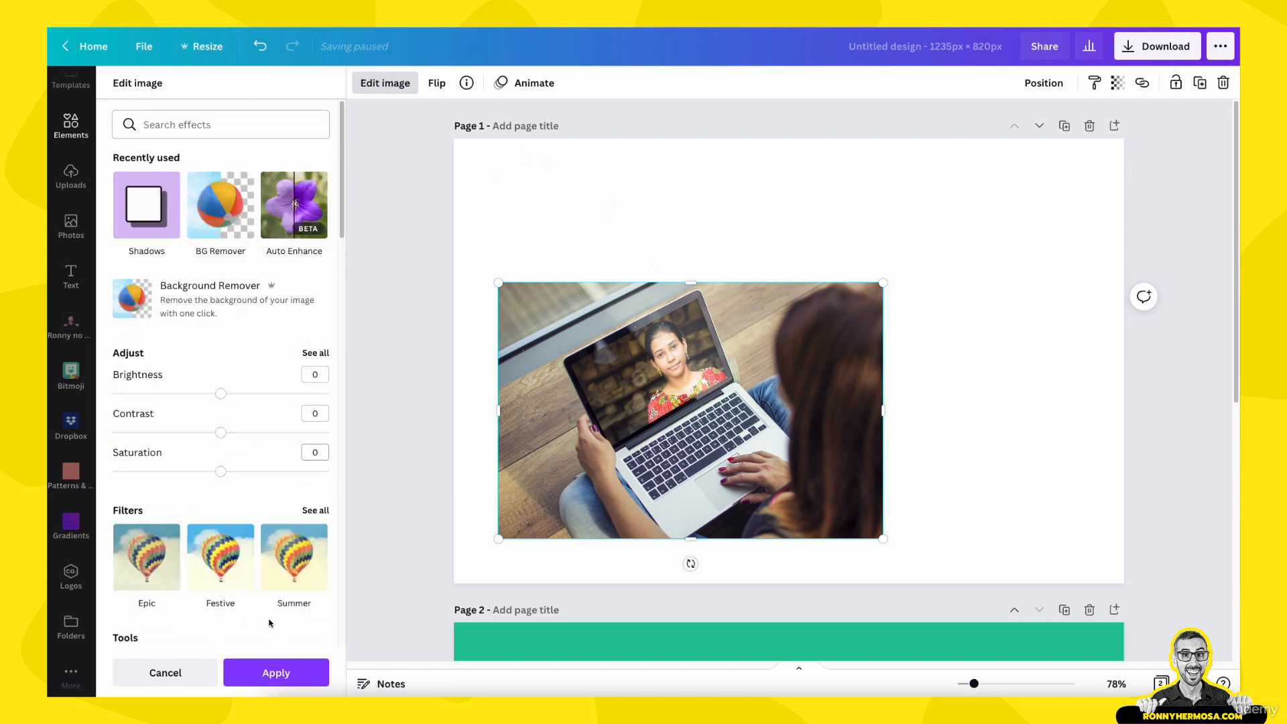
left_click(284, 674)
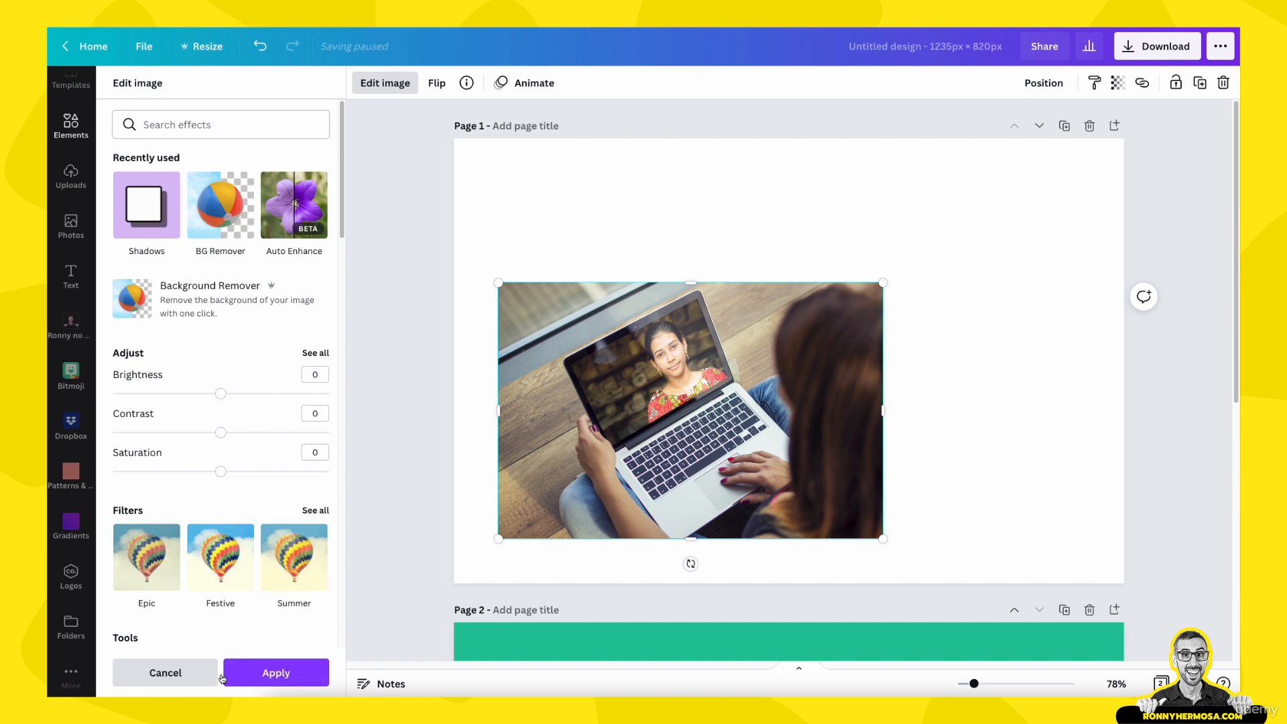
left_click(278, 678)
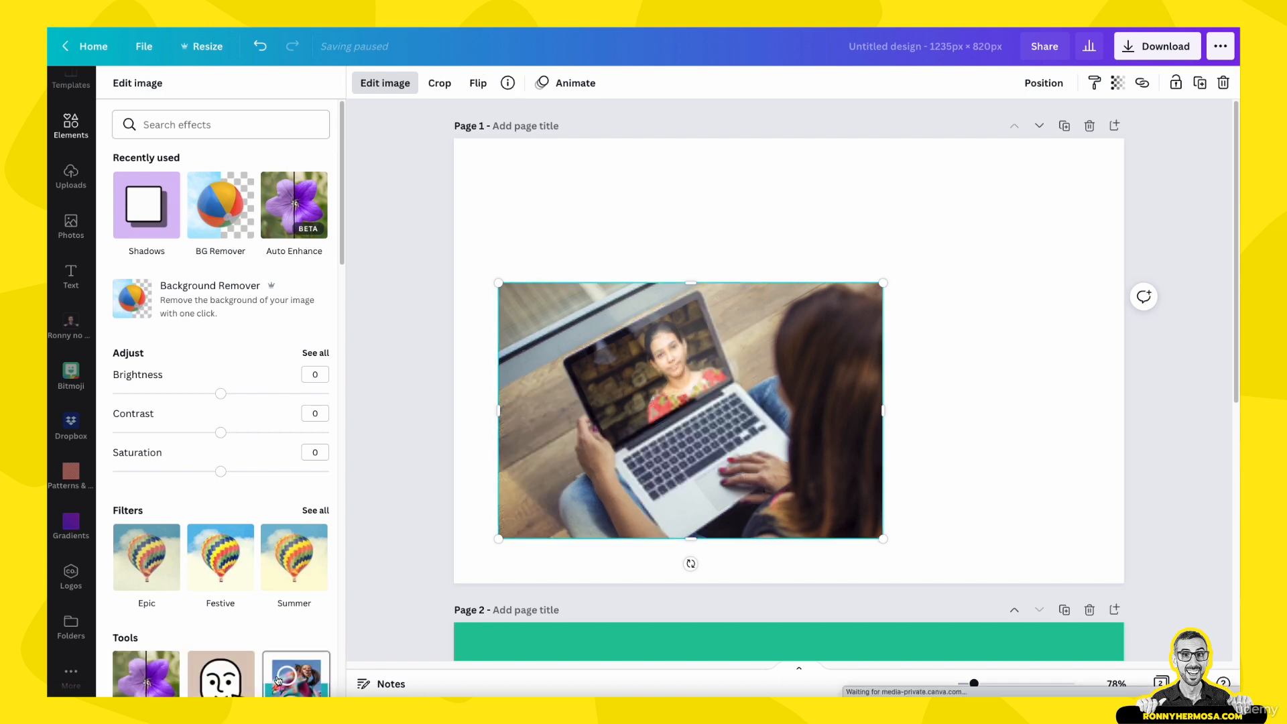
left_click(819, 202)
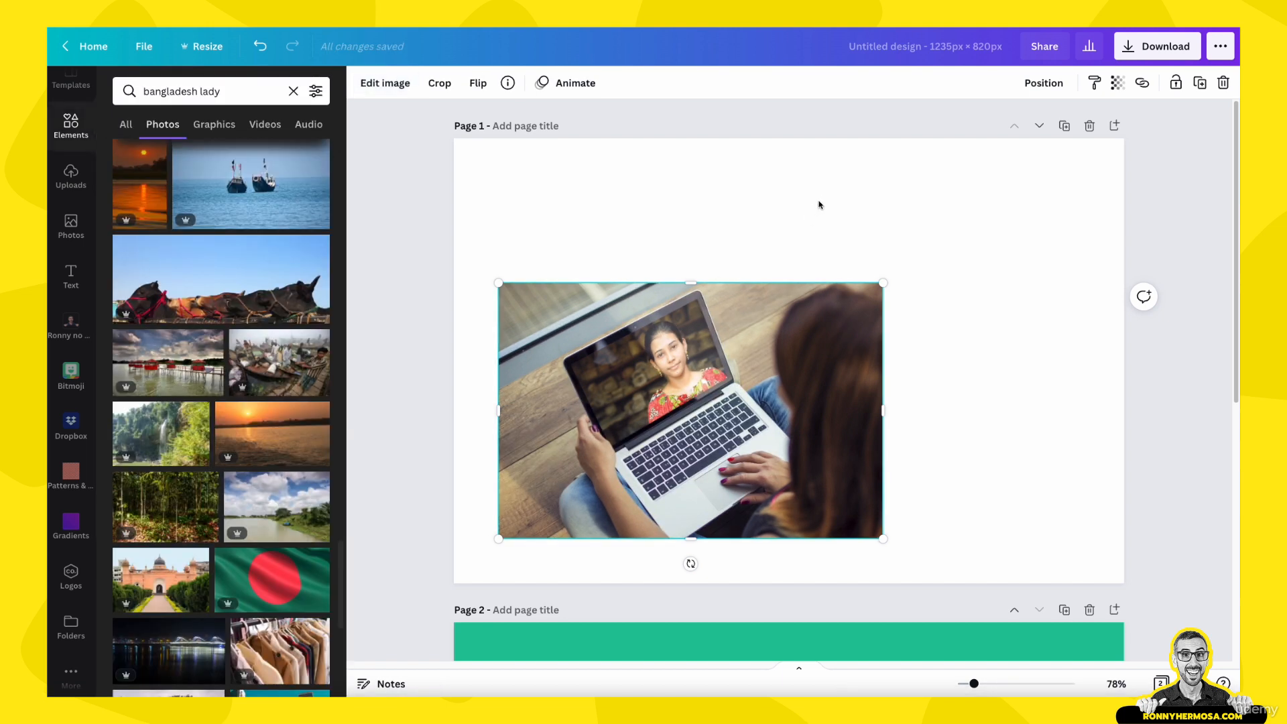
Restore the mockup image to the original portrait and move it back to the centre of page 1
left_click(385, 83)
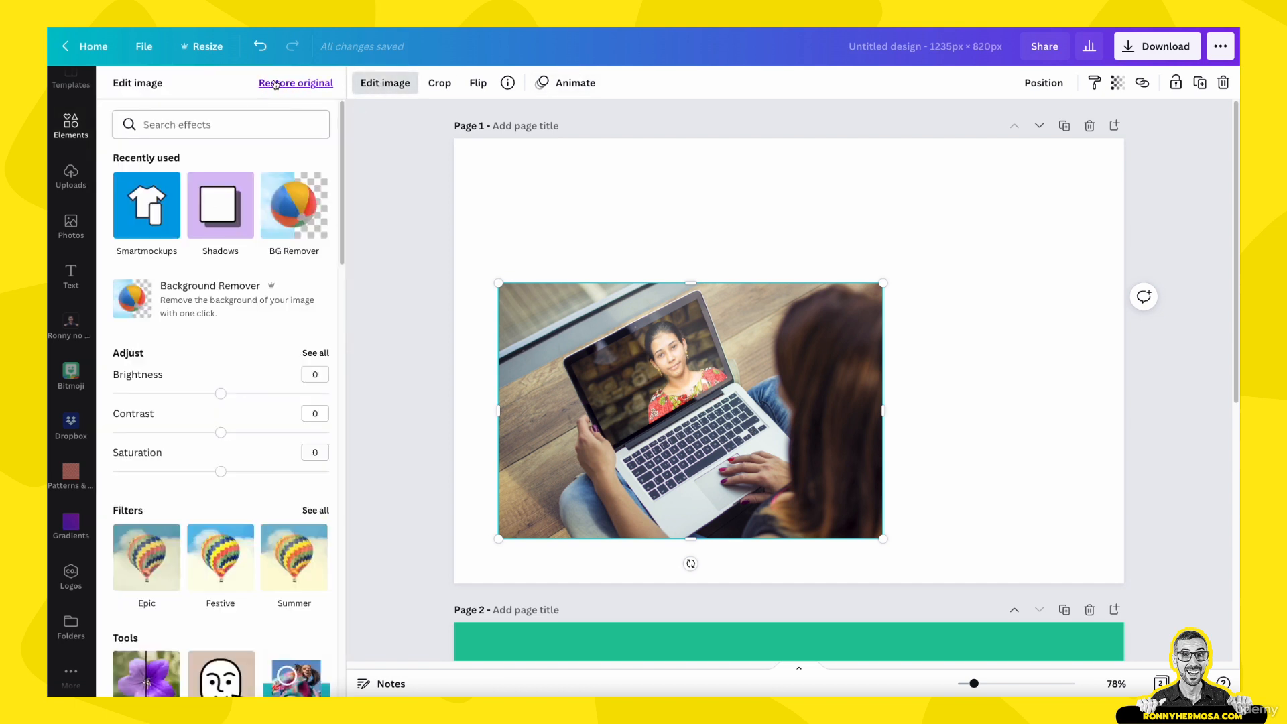
left_click(287, 83)
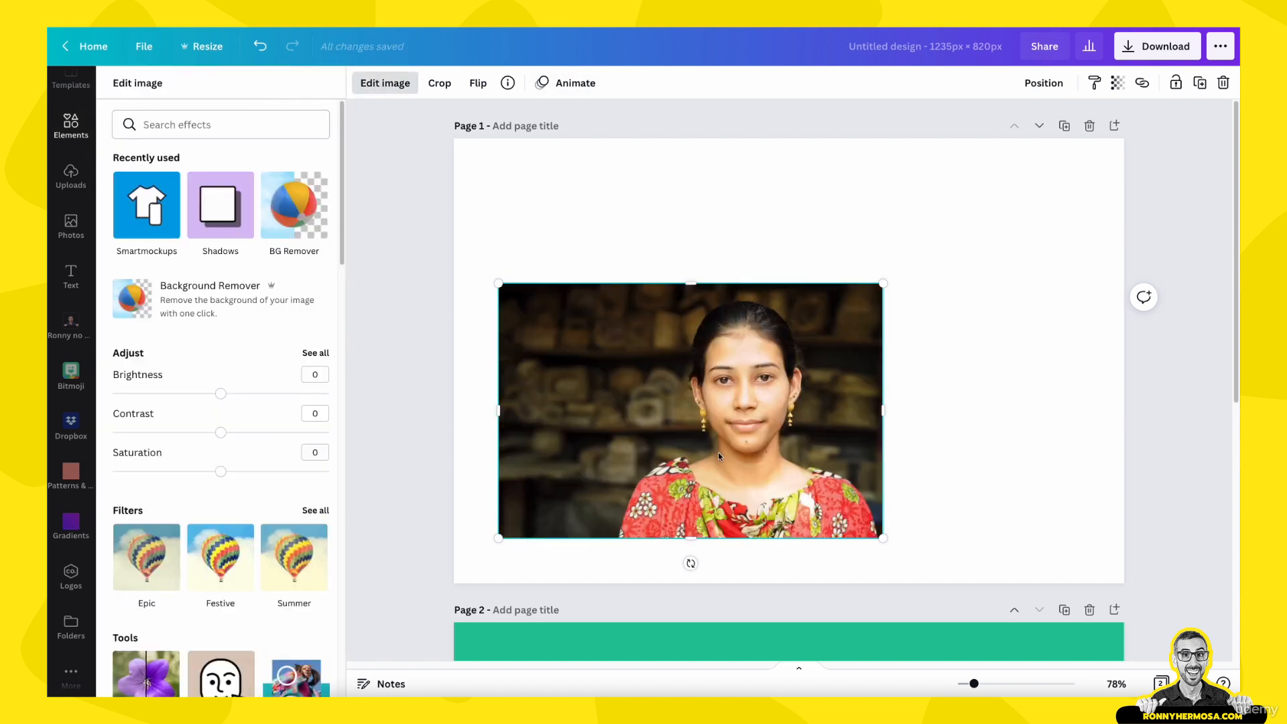
left_click_drag(719, 455, 816, 403)
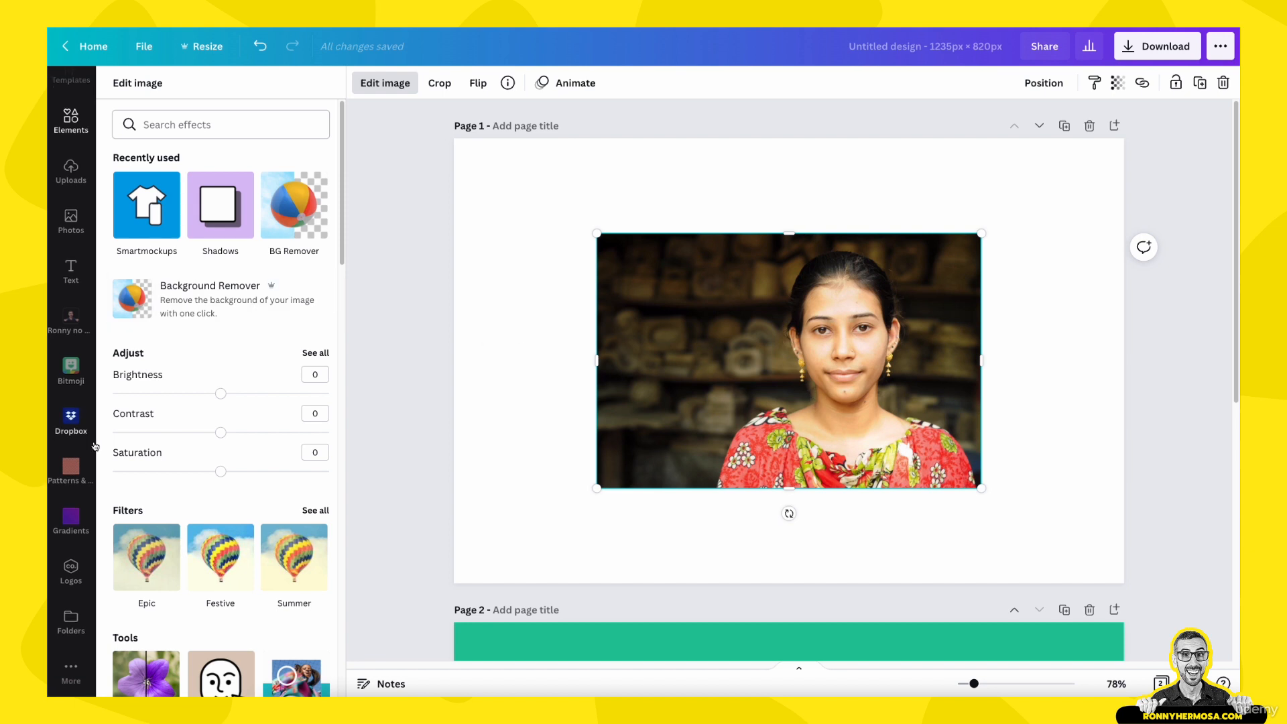
Open the Blur tool for the page 1 portrait and brush a blur over the background with intensity 30, spread 50 and brush size 50
scroll(219, 570, "down", 5)
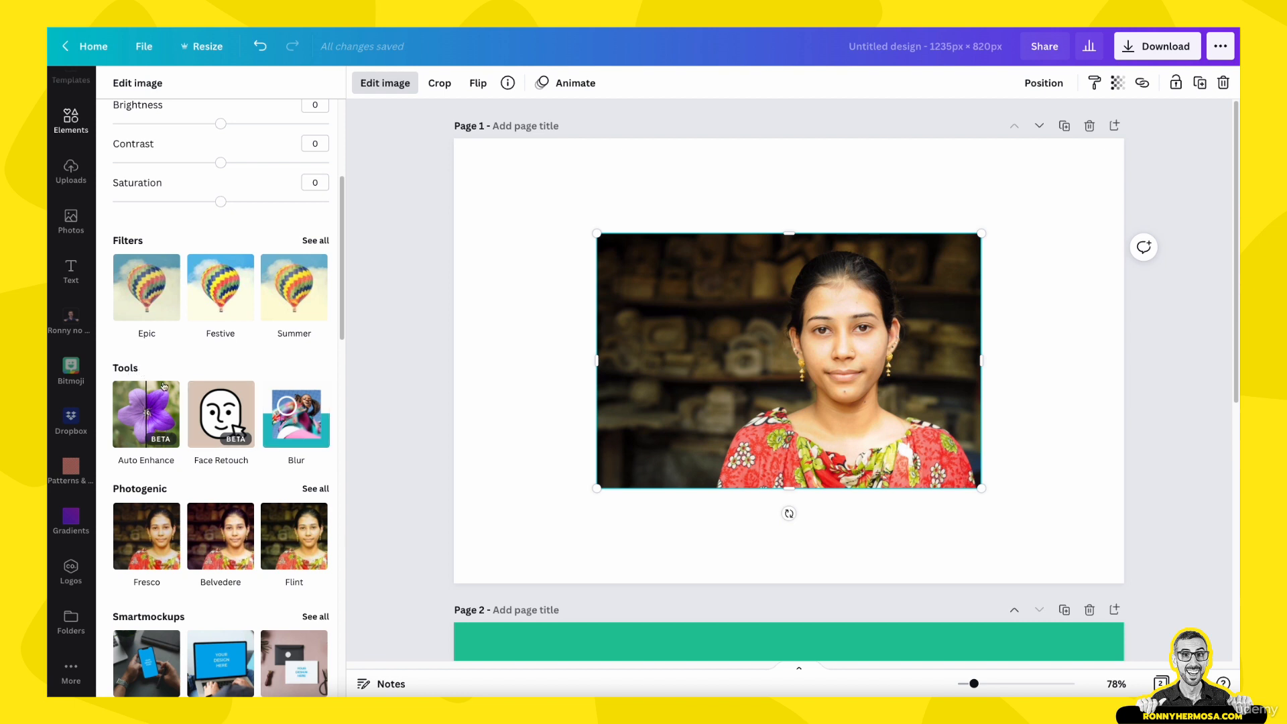
left_click(296, 417)
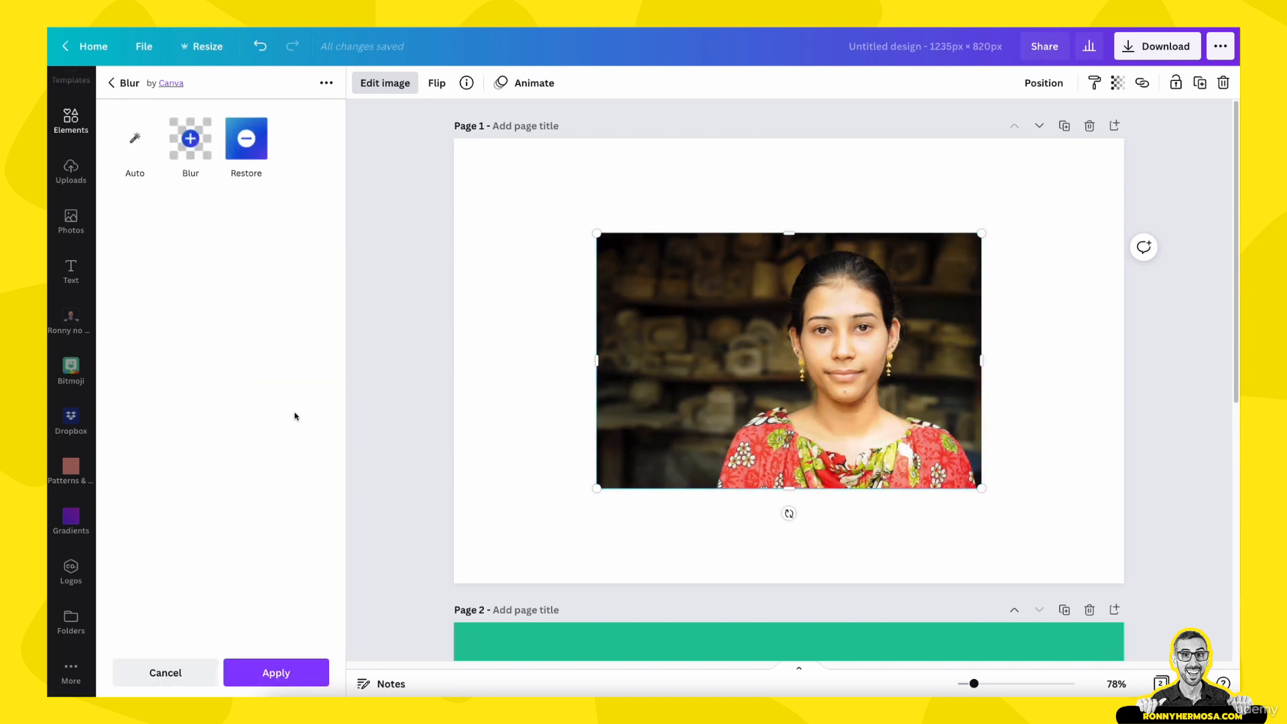
left_click(195, 149)
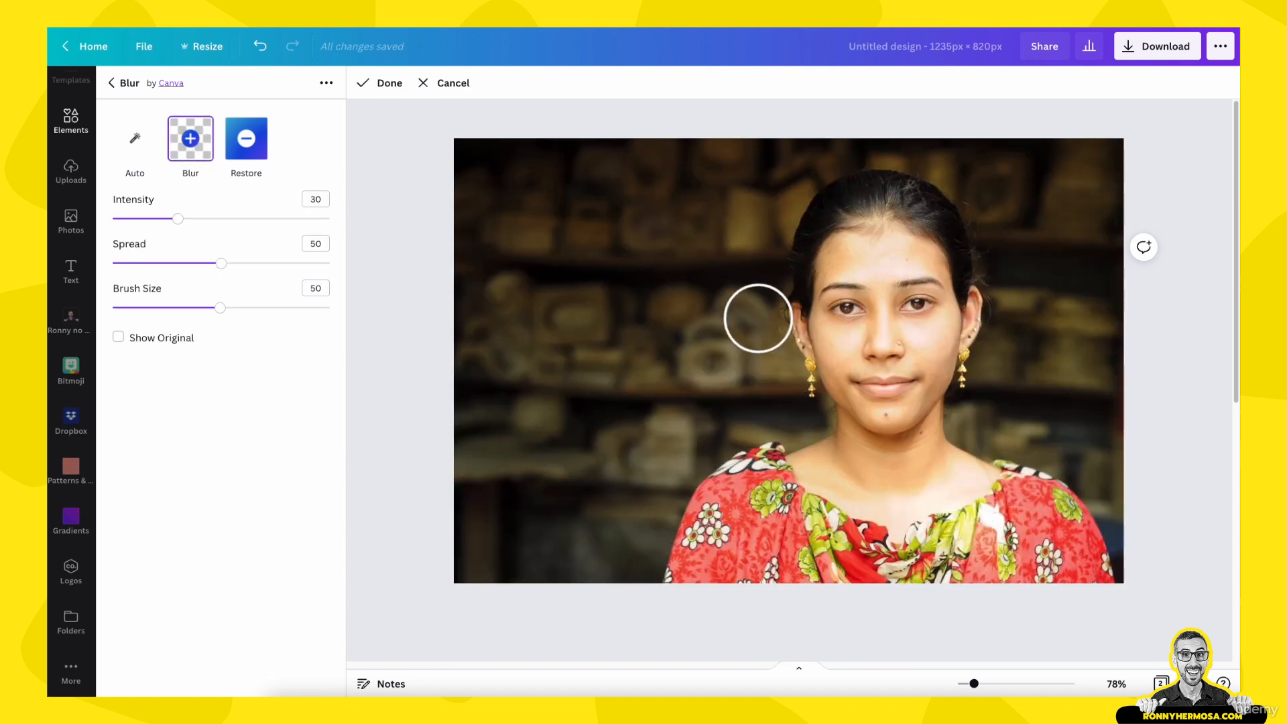
mouse_move(626, 224)
left_mouse_down()
mouse_move(572, 272)
mouse_move(534, 344)
mouse_move(550, 205)
mouse_move(586, 191)
mouse_move(567, 204)
mouse_move(676, 212)
mouse_move(591, 223)
mouse_move(540, 283)
mouse_move(638, 140)
mouse_move(537, 115)
mouse_move(469, 140)
mouse_move(447, 511)
mouse_move(459, 549)
mouse_move(617, 570)
mouse_move(681, 440)
mouse_move(761, 392)
mouse_move(736, 305)
mouse_move(739, 251)
mouse_move(773, 183)
mouse_move(822, 149)
mouse_move(869, 141)
mouse_move(1005, 225)
mouse_move(1023, 322)
mouse_move(996, 426)
mouse_move(1093, 464)
mouse_move(1134, 537)
mouse_move(1144, 158)
mouse_move(908, 115)
mouse_move(648, 129)
mouse_move(714, 158)
mouse_move(711, 373)
mouse_move(690, 279)
mouse_move(698, 226)
mouse_move(624, 409)
mouse_move(623, 182)
mouse_move(511, 155)
mouse_move(469, 460)
mouse_move(527, 514)
mouse_move(612, 482)
mouse_move(664, 376)
mouse_move(557, 368)
mouse_move(505, 449)
mouse_move(554, 433)
mouse_move(598, 381)
mouse_move(621, 570)
mouse_move(678, 445)
mouse_move(767, 402)
mouse_move(744, 311)
mouse_move(758, 215)
mouse_move(865, 107)
left_mouse_up()
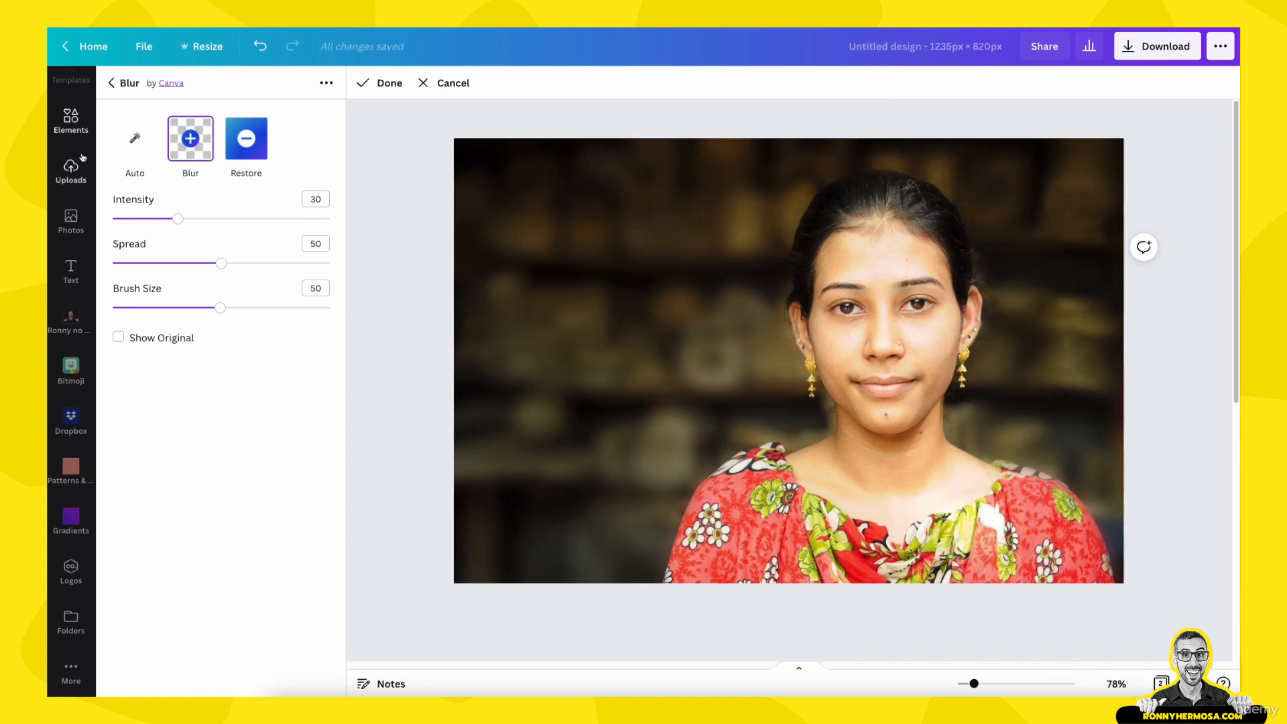
Raise the blur brush intensity to 100 and toggle Show Original to compare the blurred portrait with the original
left_click(178, 219)
left_click_drag(178, 219, 332, 224)
left_click(118, 338)
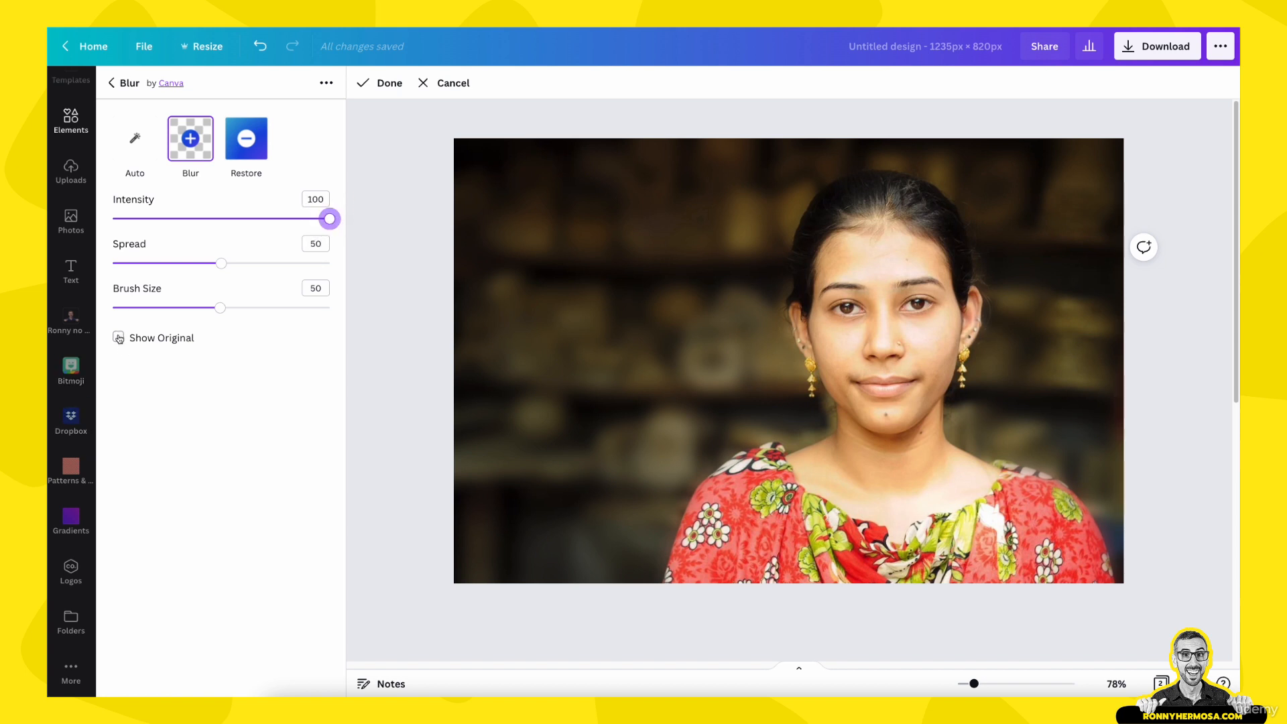
left_click(119, 338)
left_click(118, 338)
left_click(119, 338)
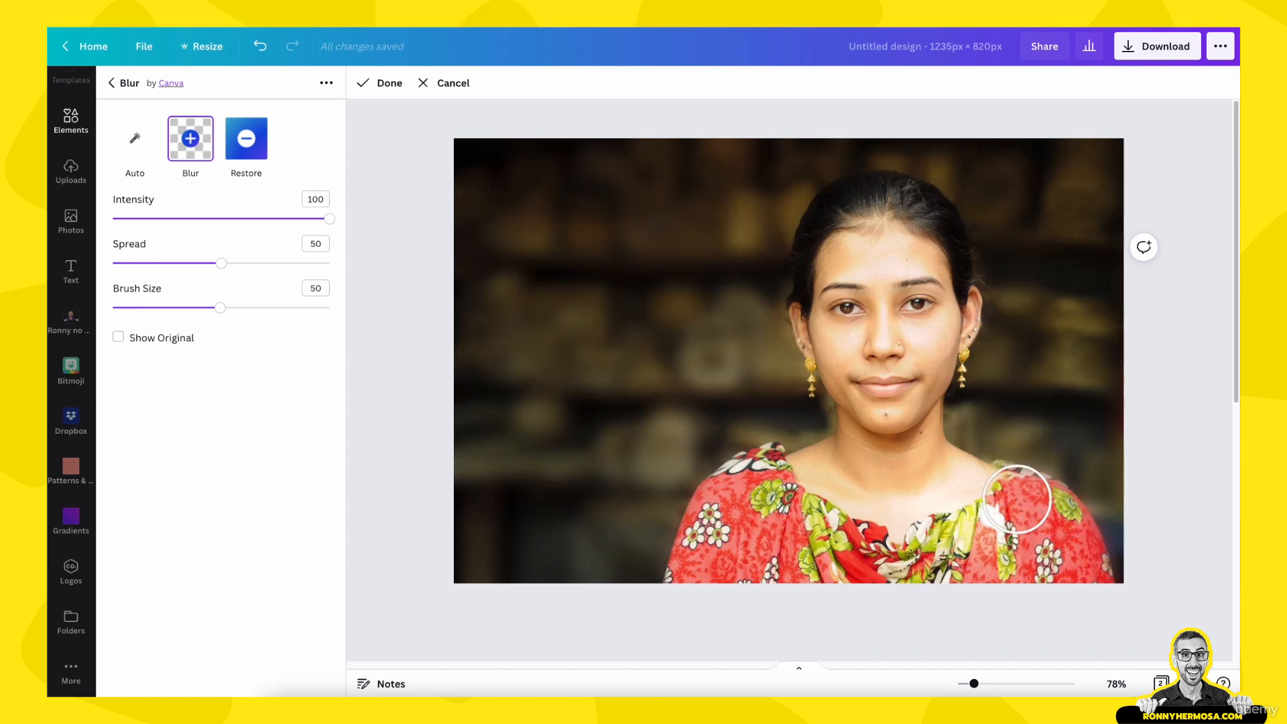
Brush over the woman's shoulder with Restore at brush size 50 and apply the blur effect
left_click(246, 139)
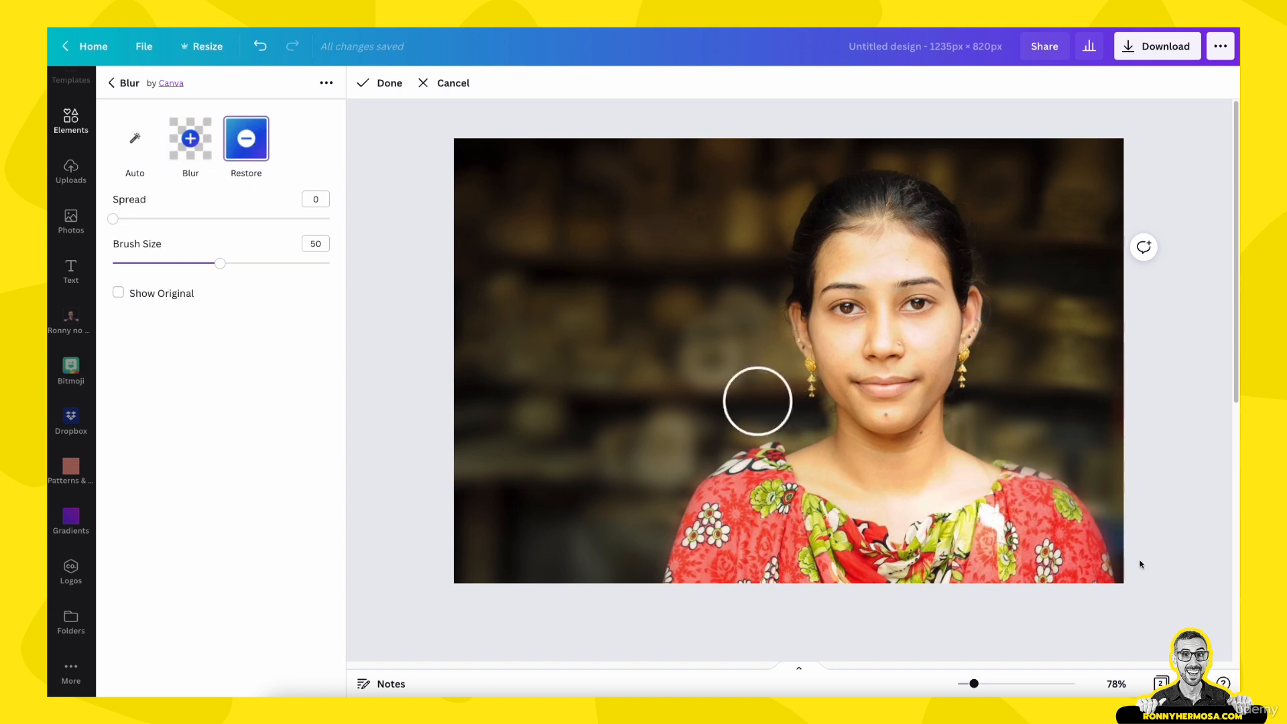
left_click_drag(983, 492, 1046, 511)
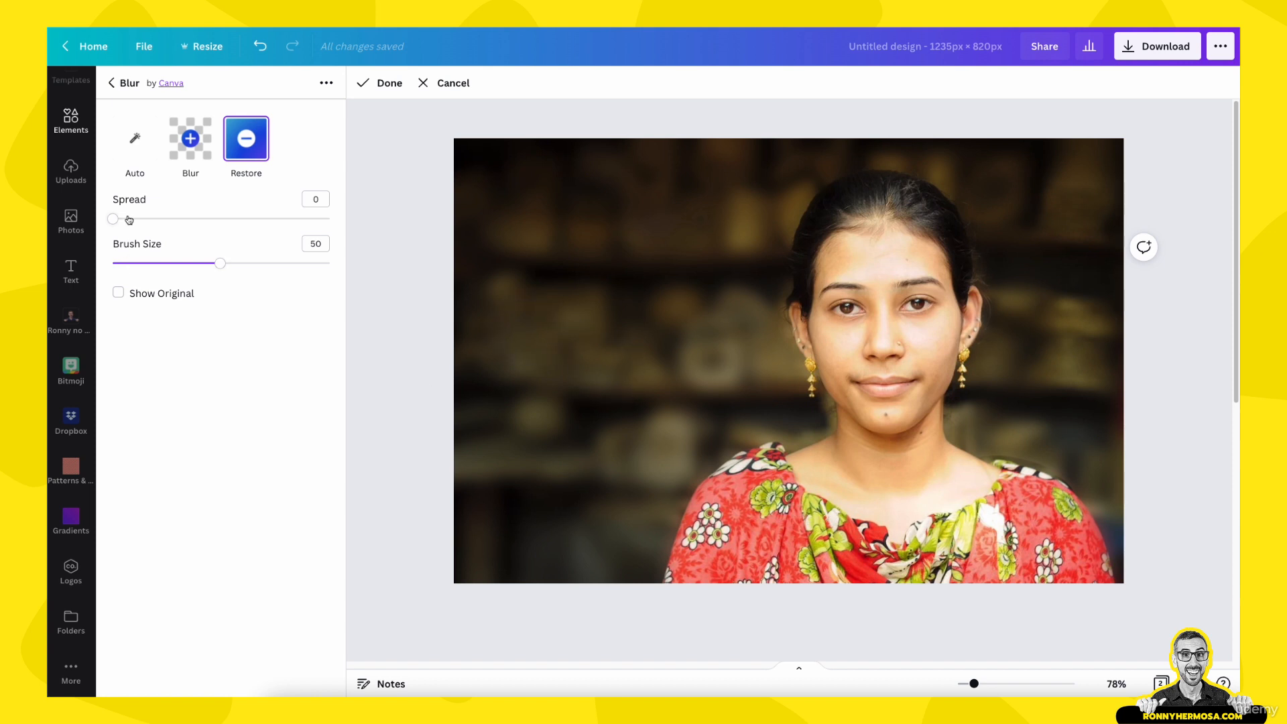
left_click(380, 83)
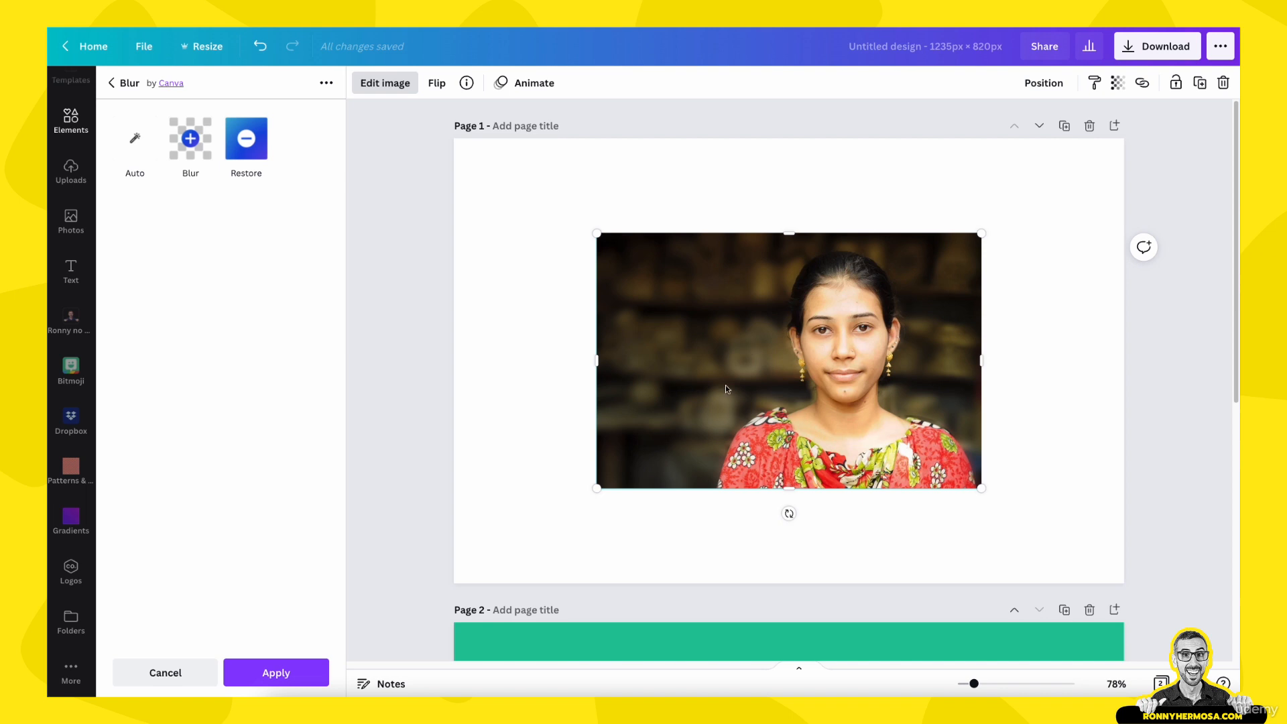
left_click(308, 674)
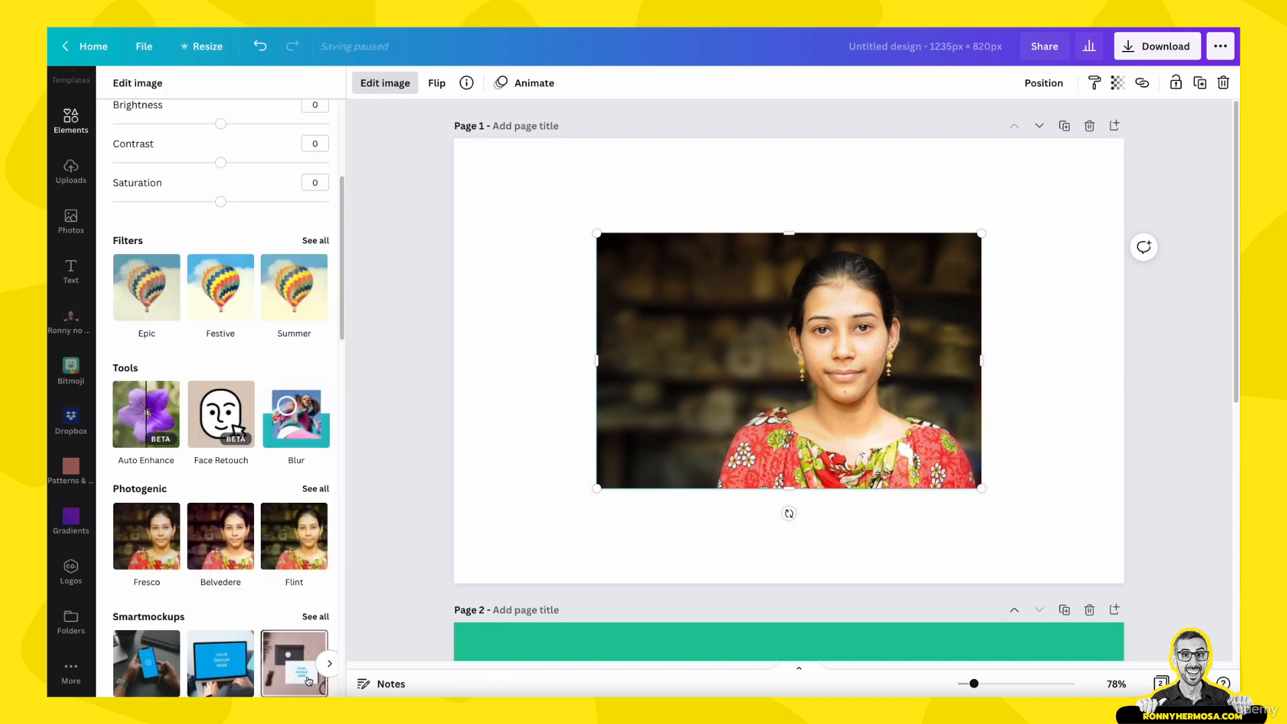
Restore the blurred portrait on page 1 to its original image and close the image editing options
left_click(627, 338)
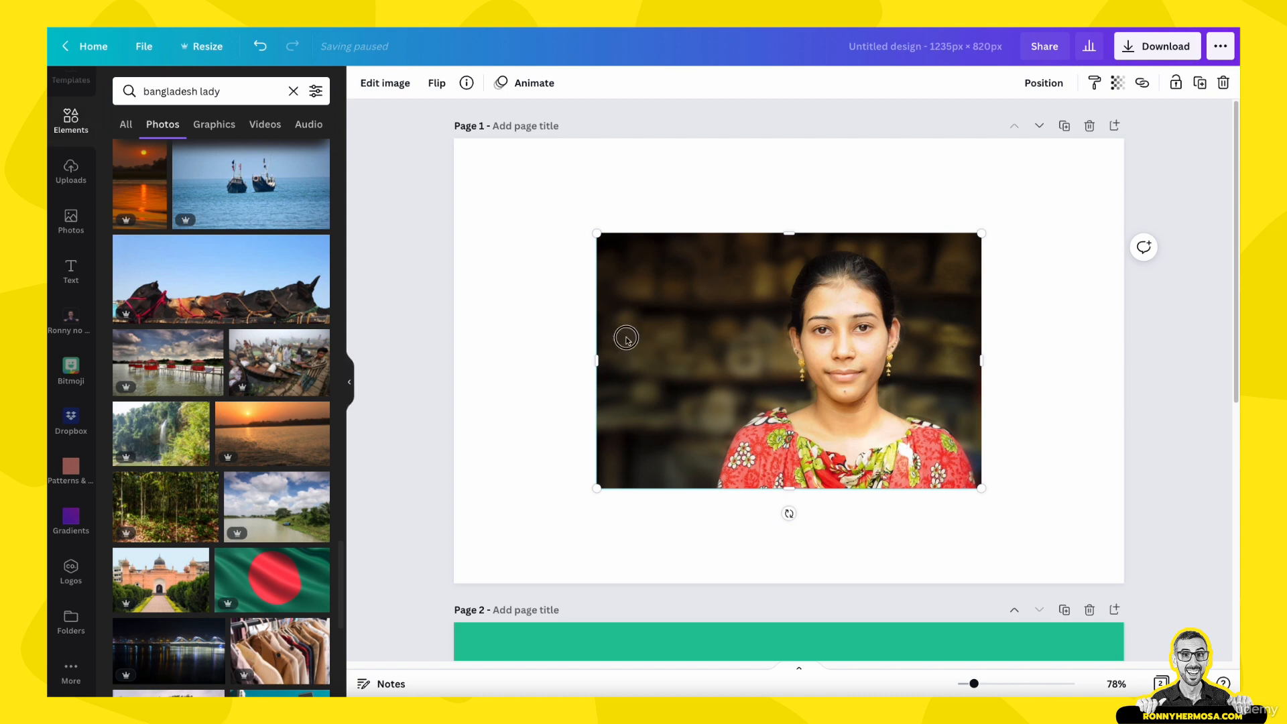
left_click(656, 352)
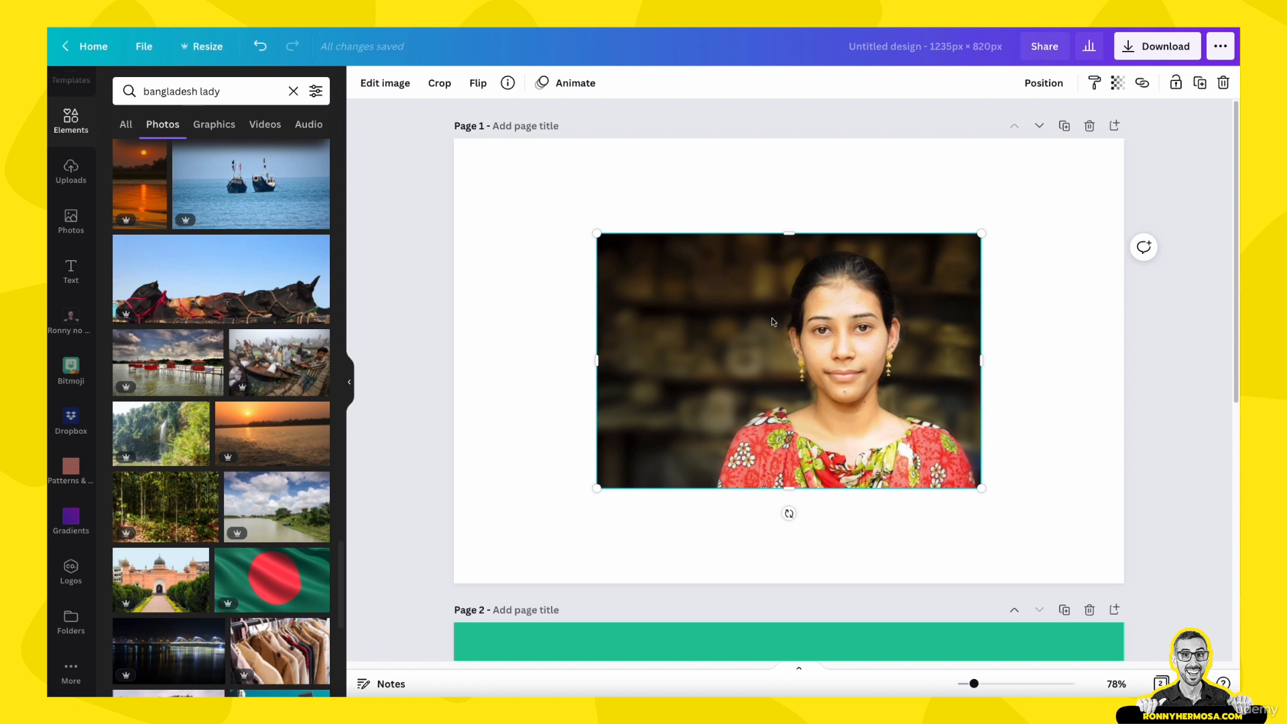
left_click(385, 82)
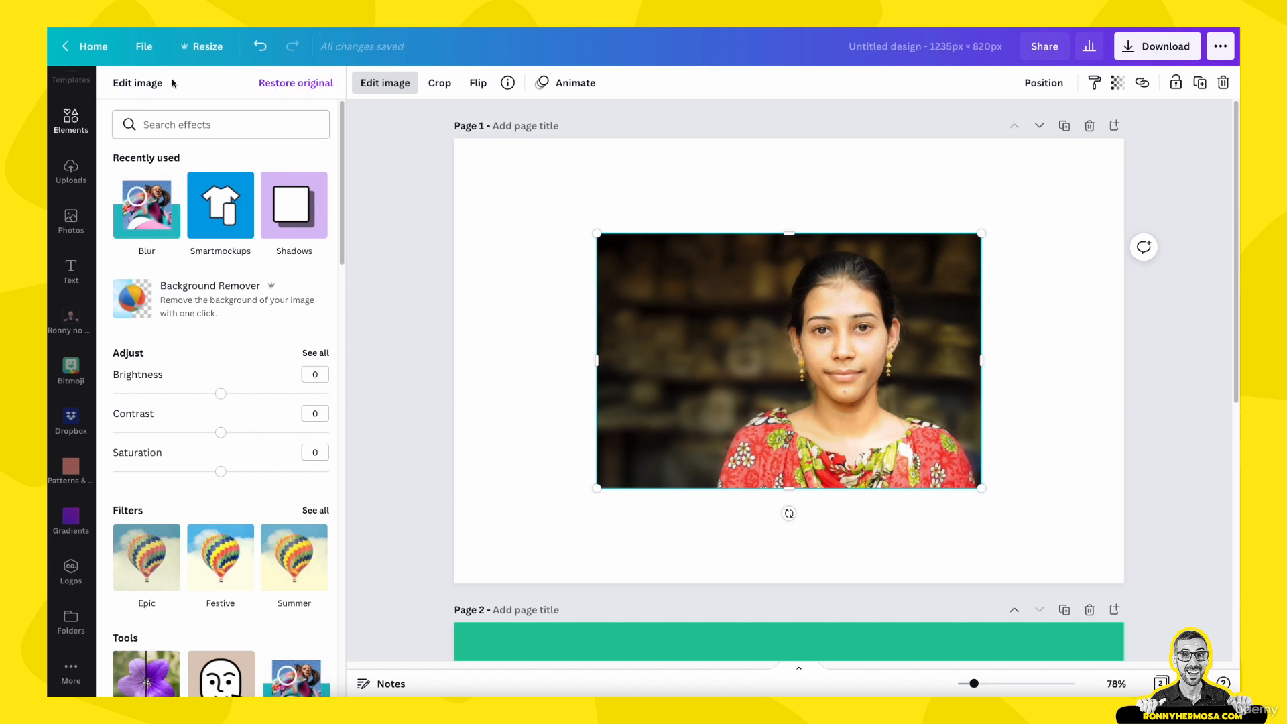
left_click(289, 85)
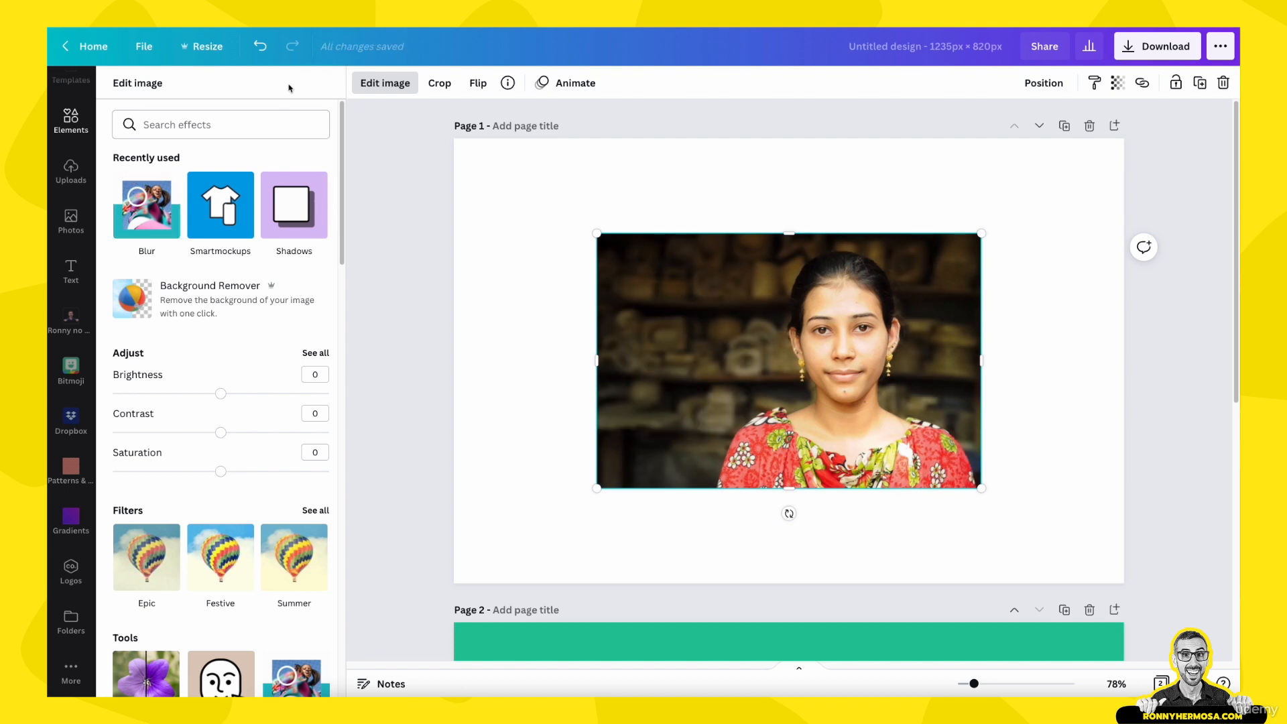
key("Escape")
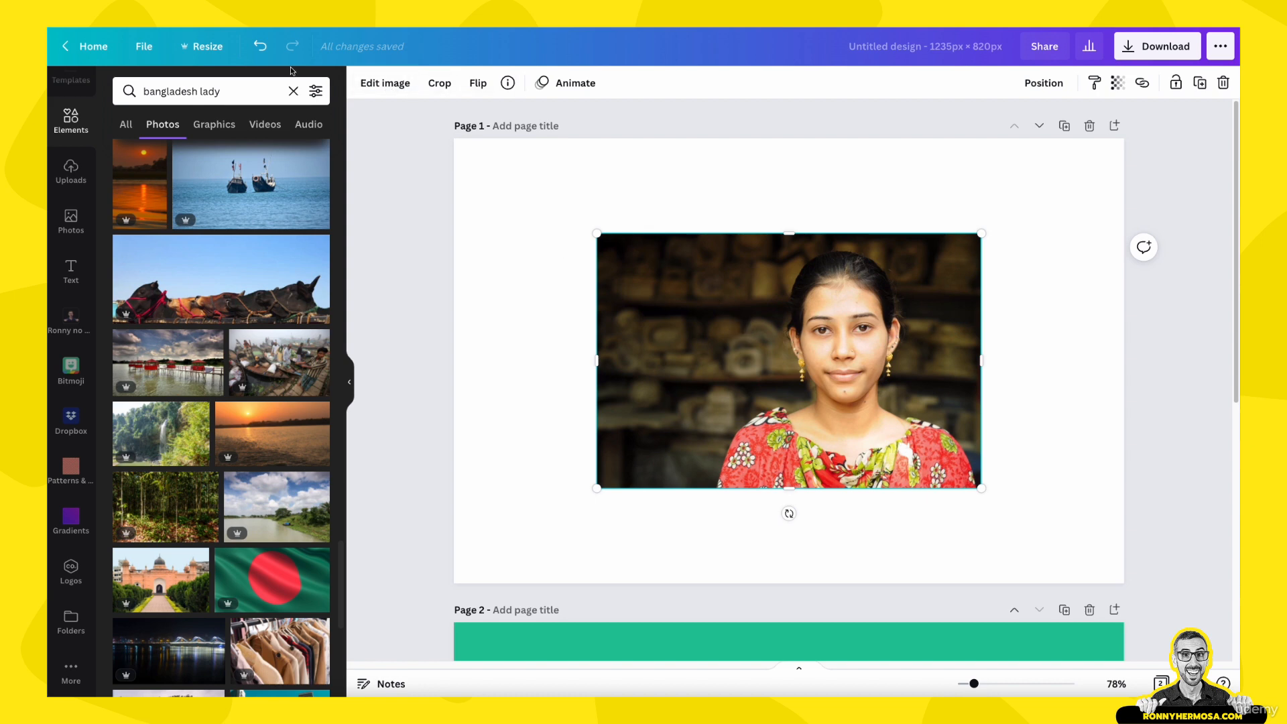
Find the Frames effect among the image effects and enable it for the page 1 portrait
left_click(374, 82)
scroll(188, 362, "down", 4)
scroll(187, 392, "down", 15)
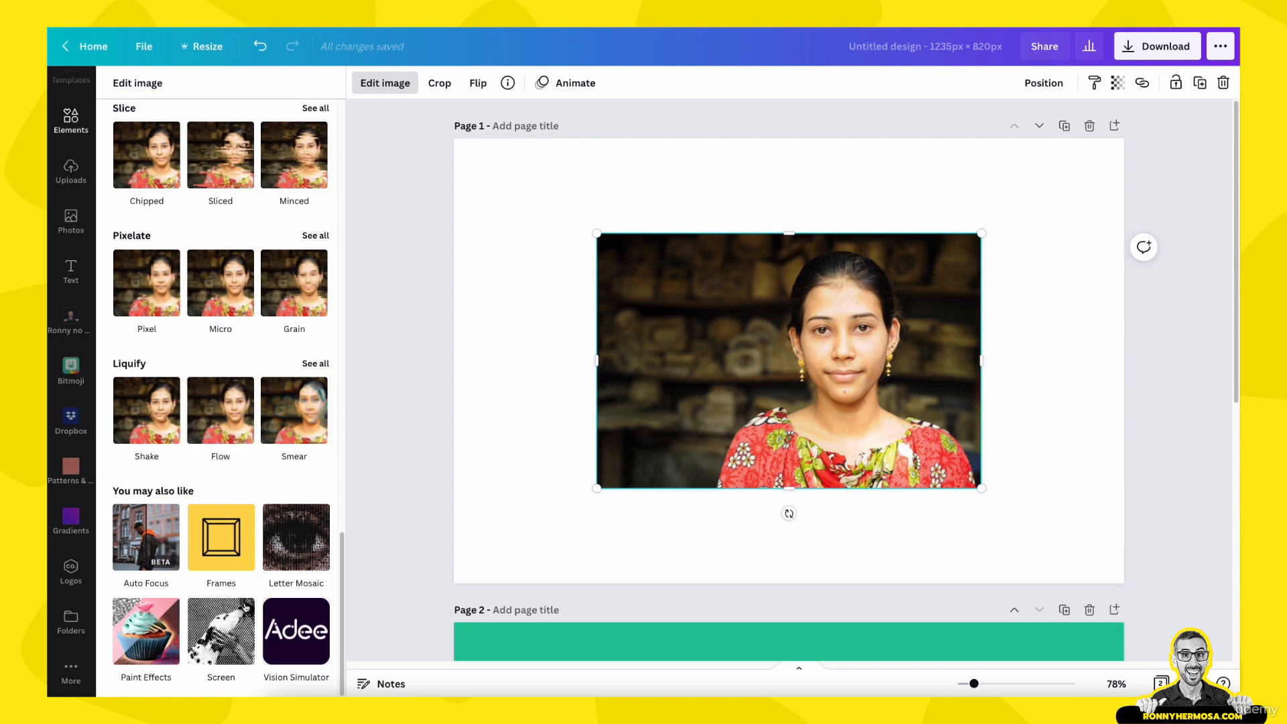
left_click(226, 548)
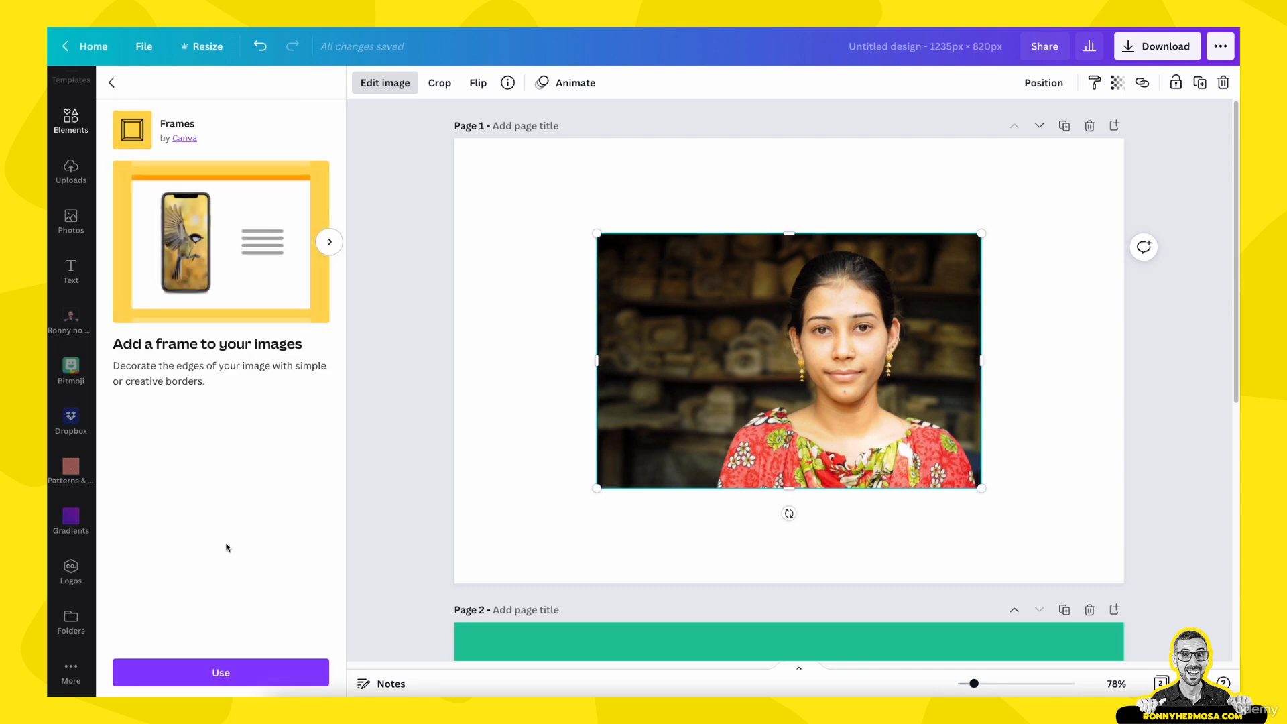
left_click(236, 689)
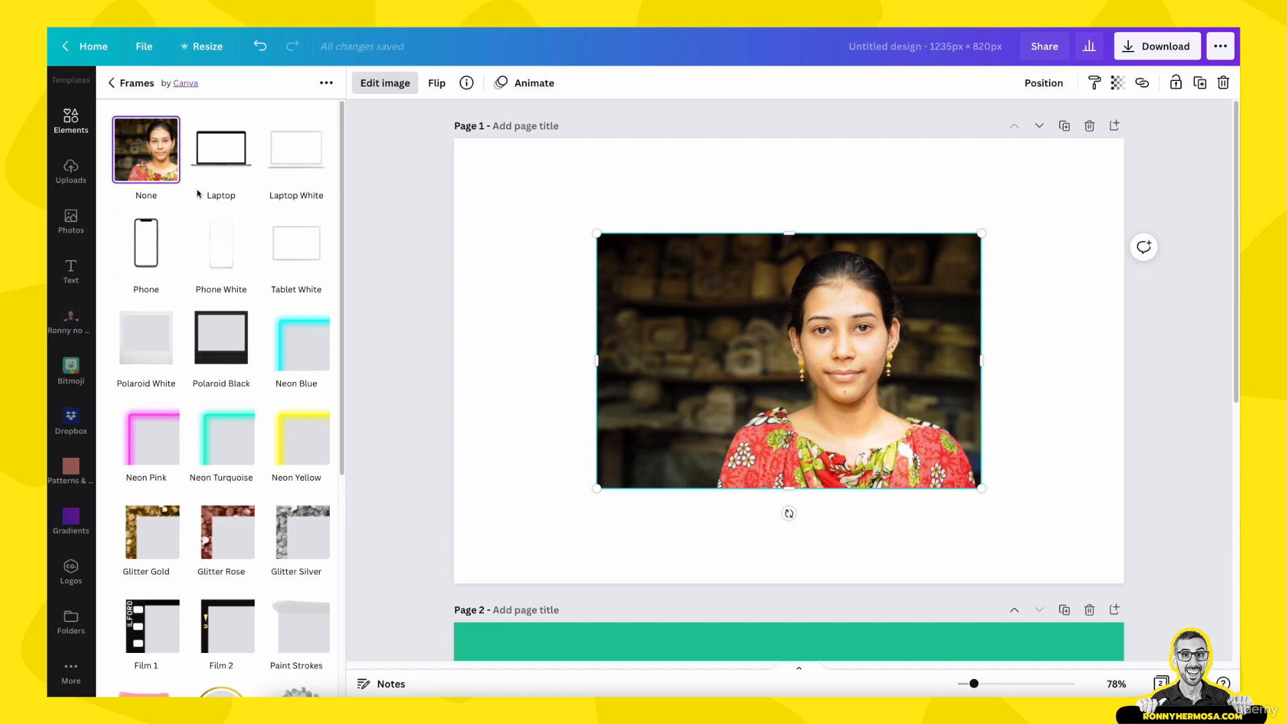
Preview the Laptop, Phone, Laptop White and Tablet White frames on the portrait
left_click(229, 169)
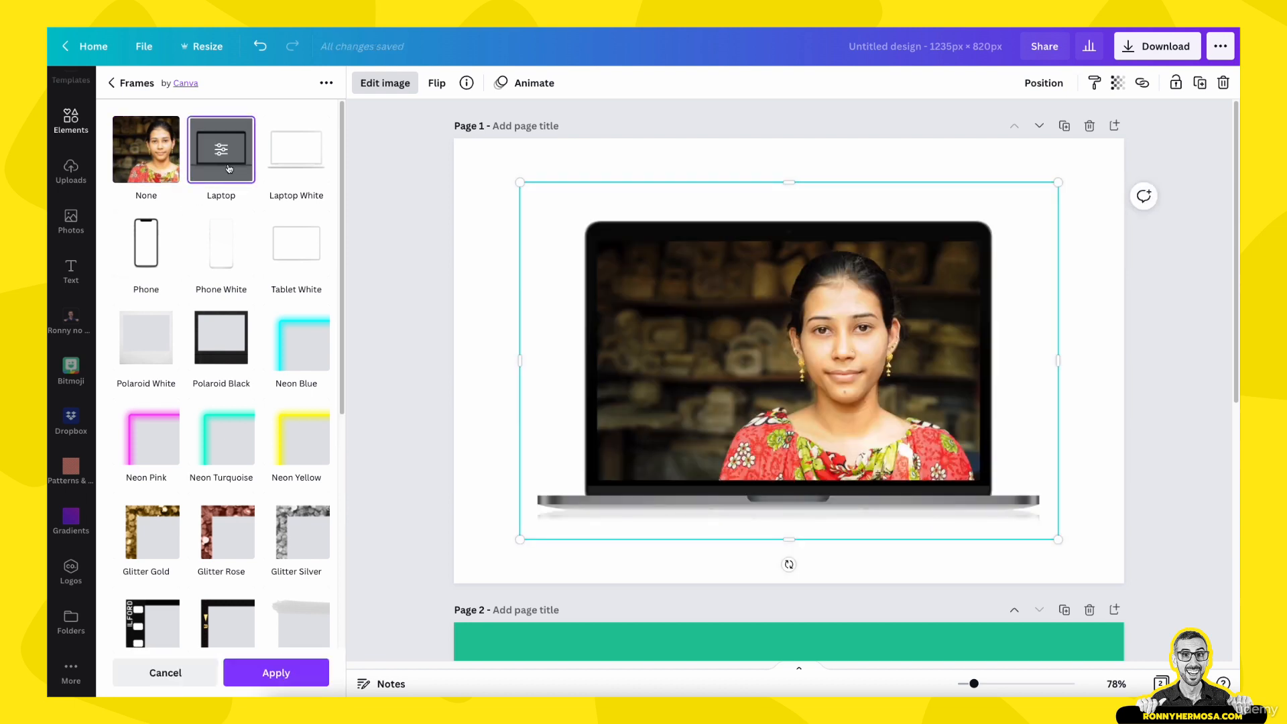
left_click(142, 258)
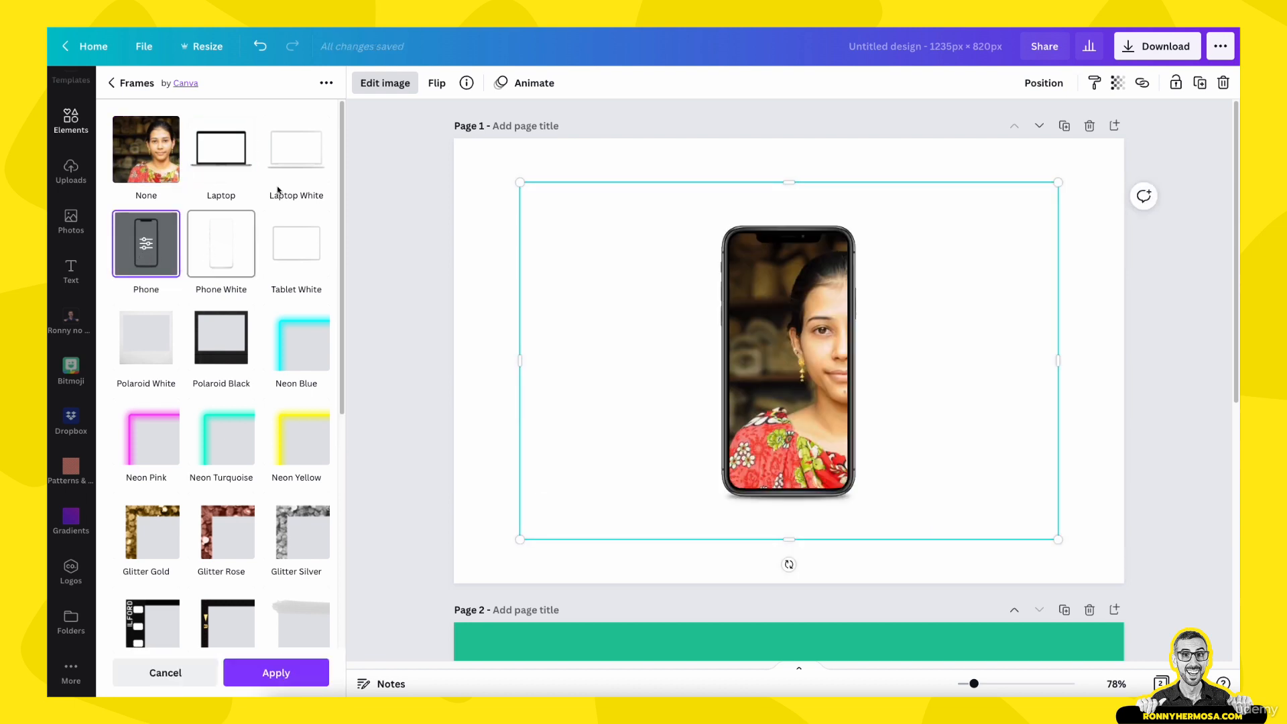
left_click(293, 164)
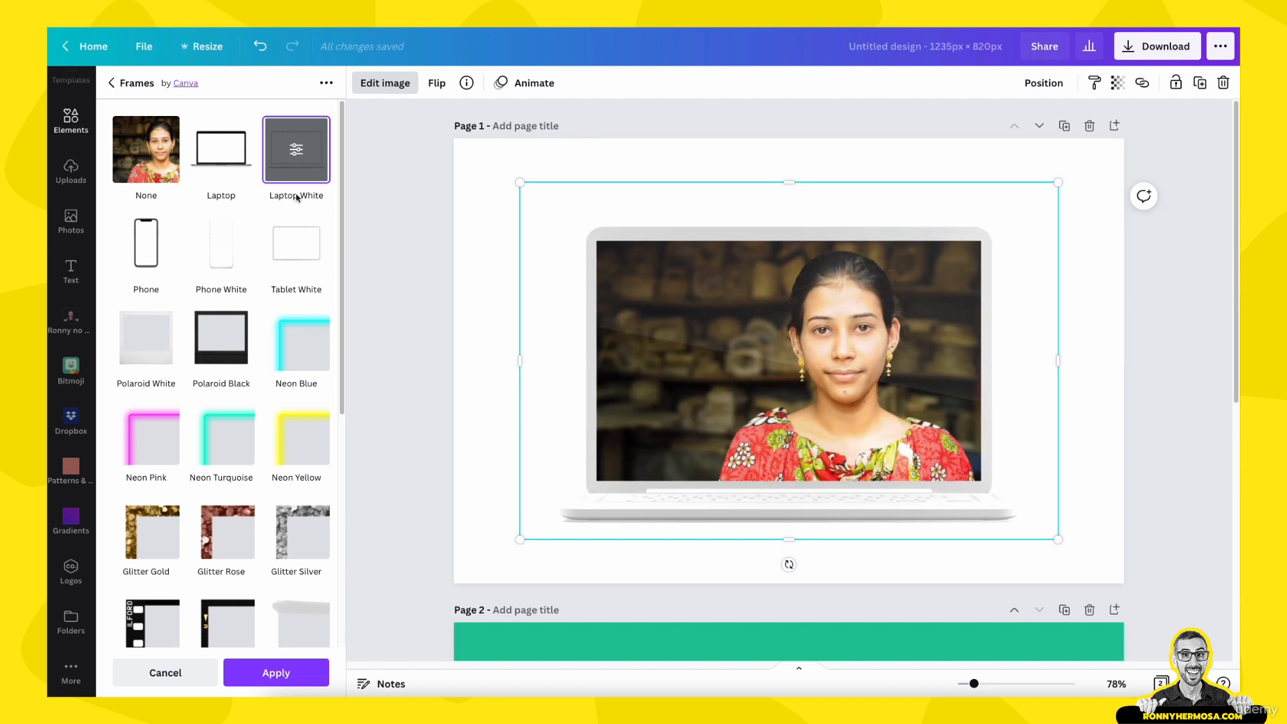
left_click(297, 252)
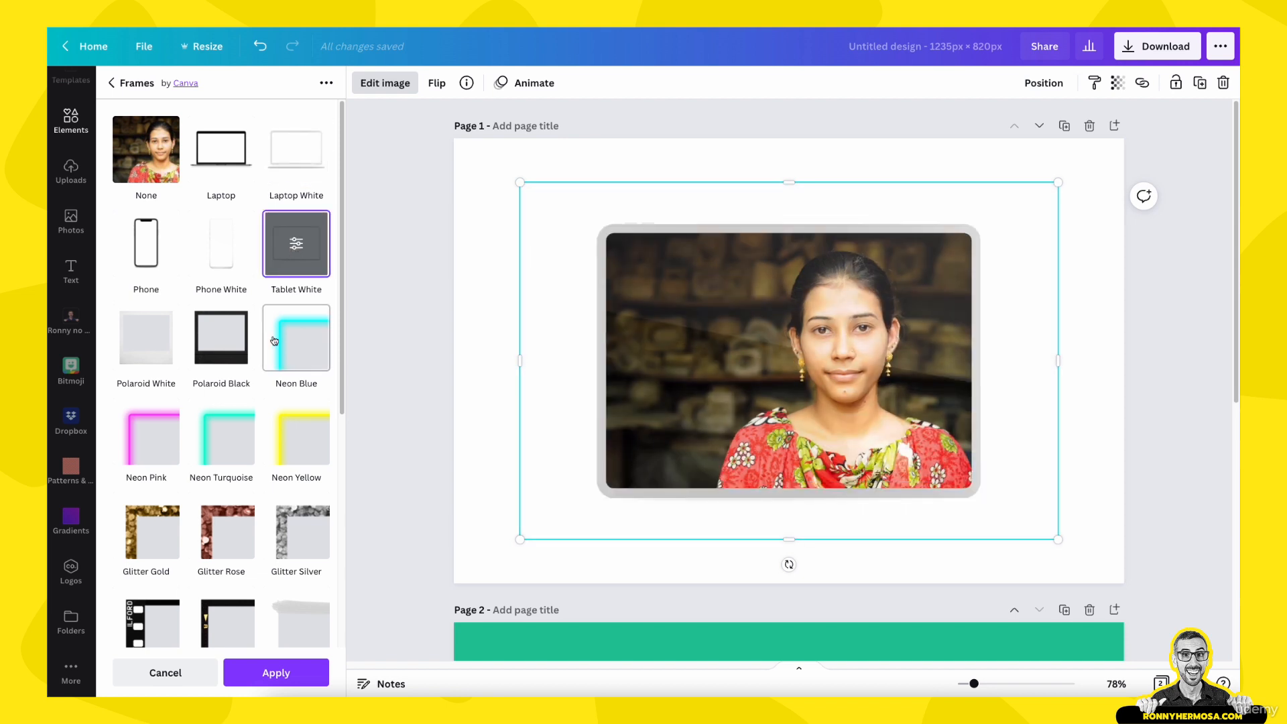
Put the portrait in the Phone frame, set its crop position to 20 and apply the frame
left_click(176, 238)
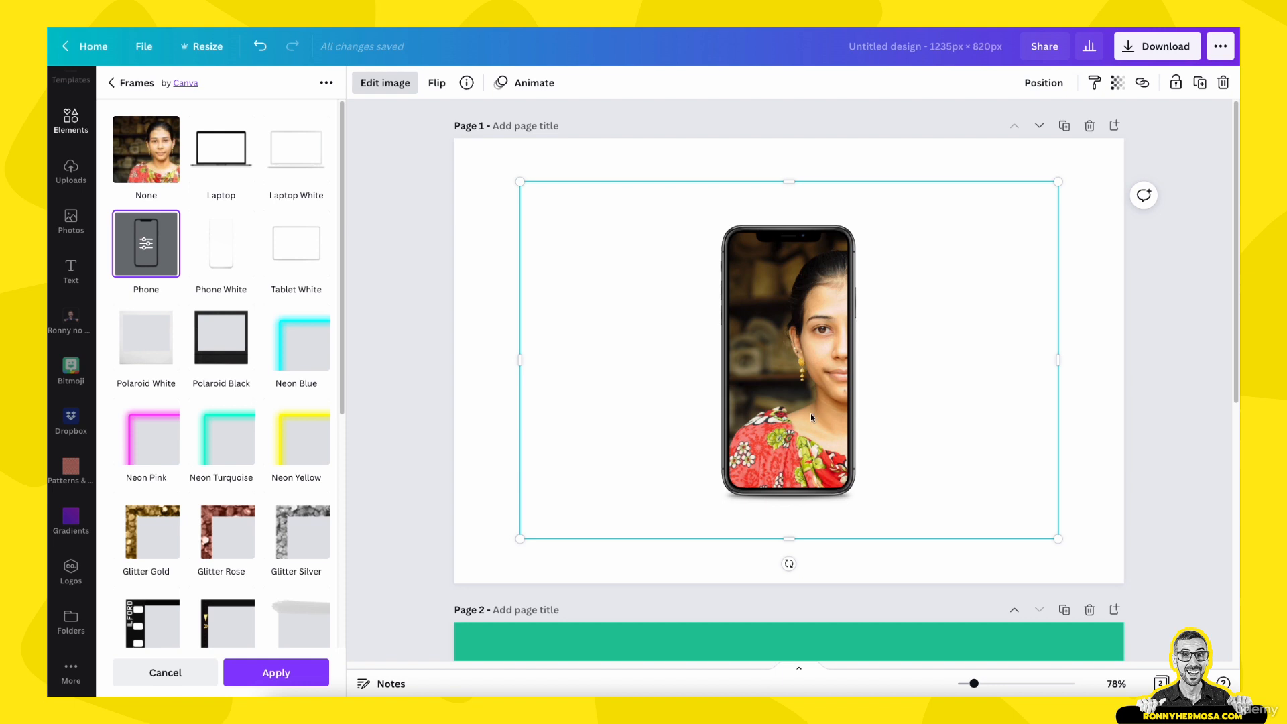
left_click(147, 244)
left_click_drag(228, 147, 265, 144)
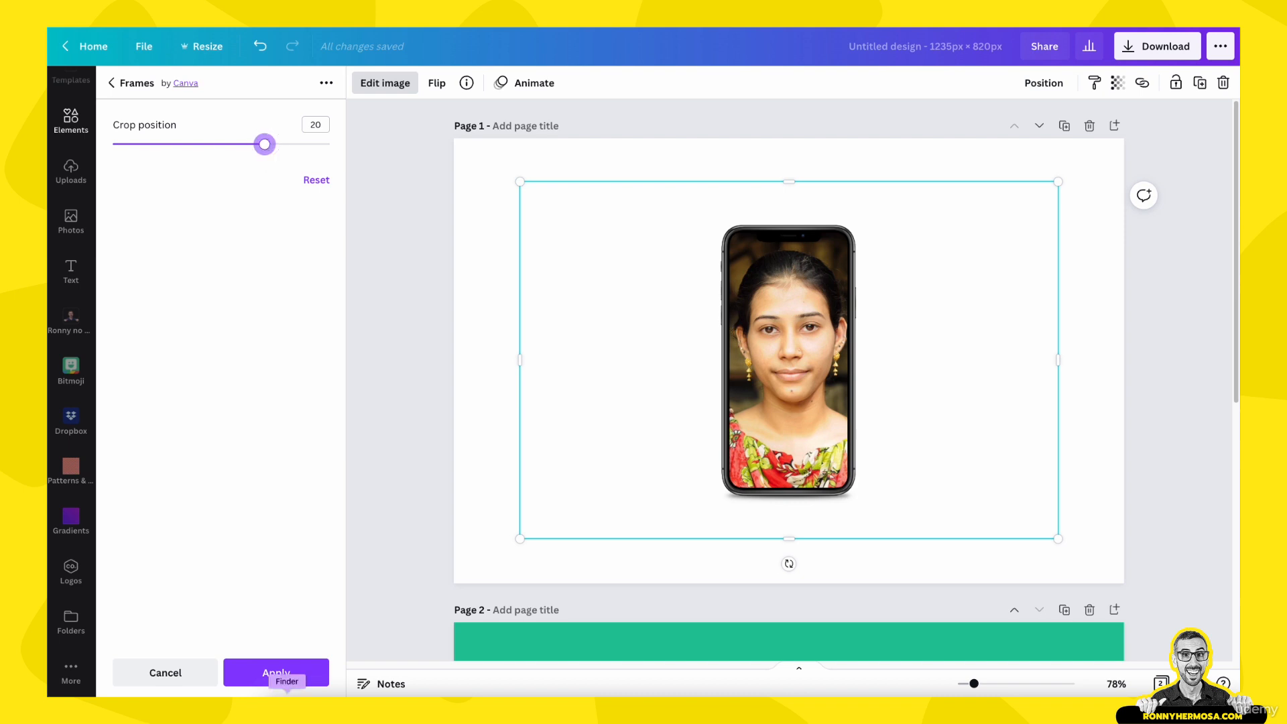
left_click(275, 677)
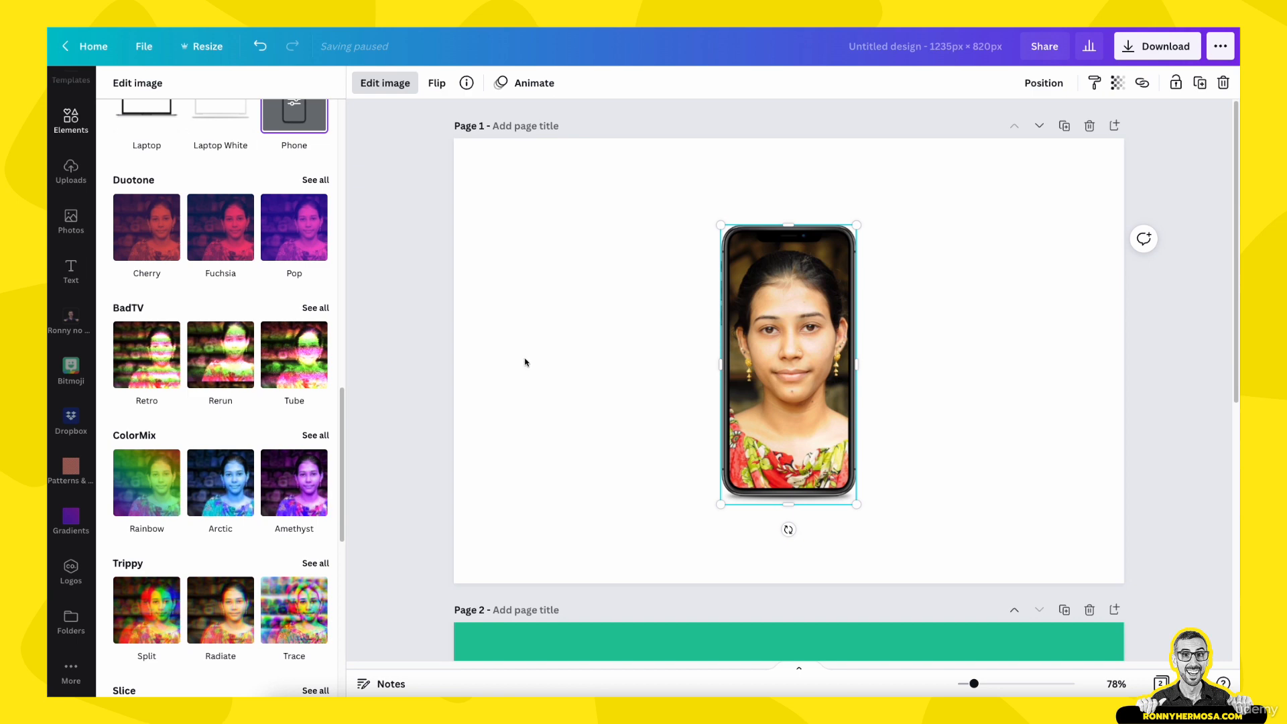
scroll(331, 201, "up", 4)
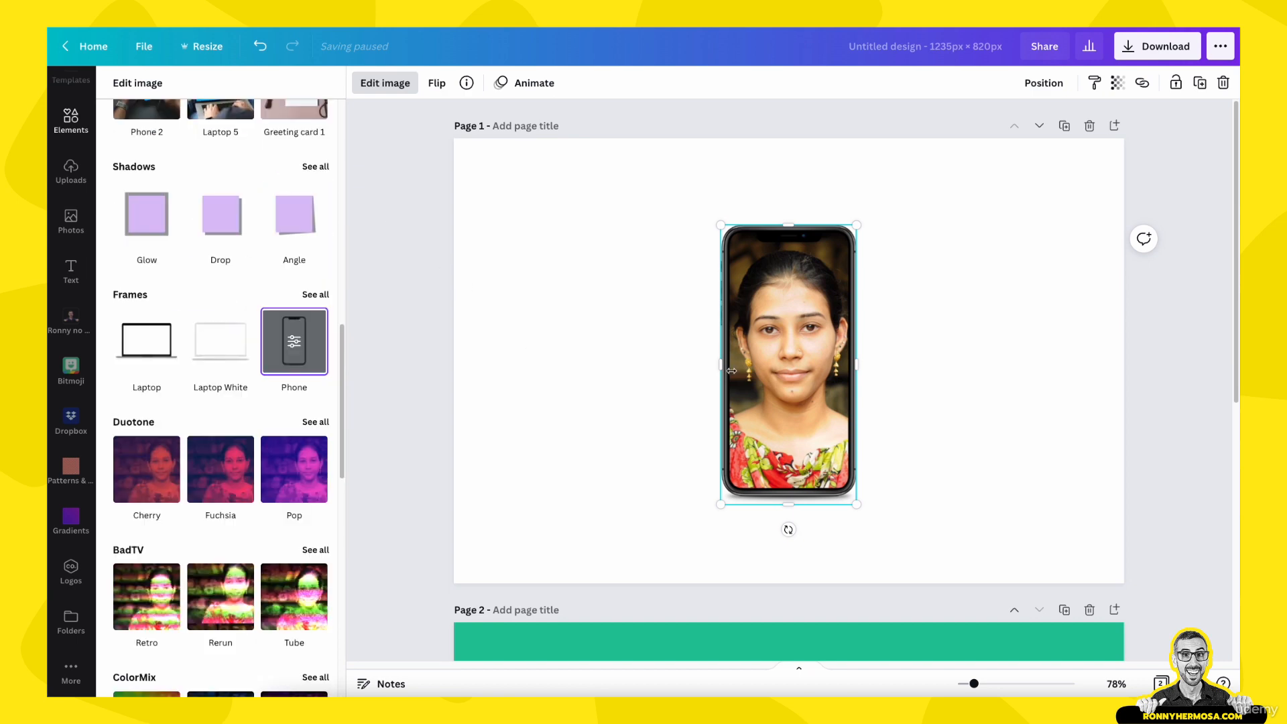
scroll(270, 236, "up", 12)
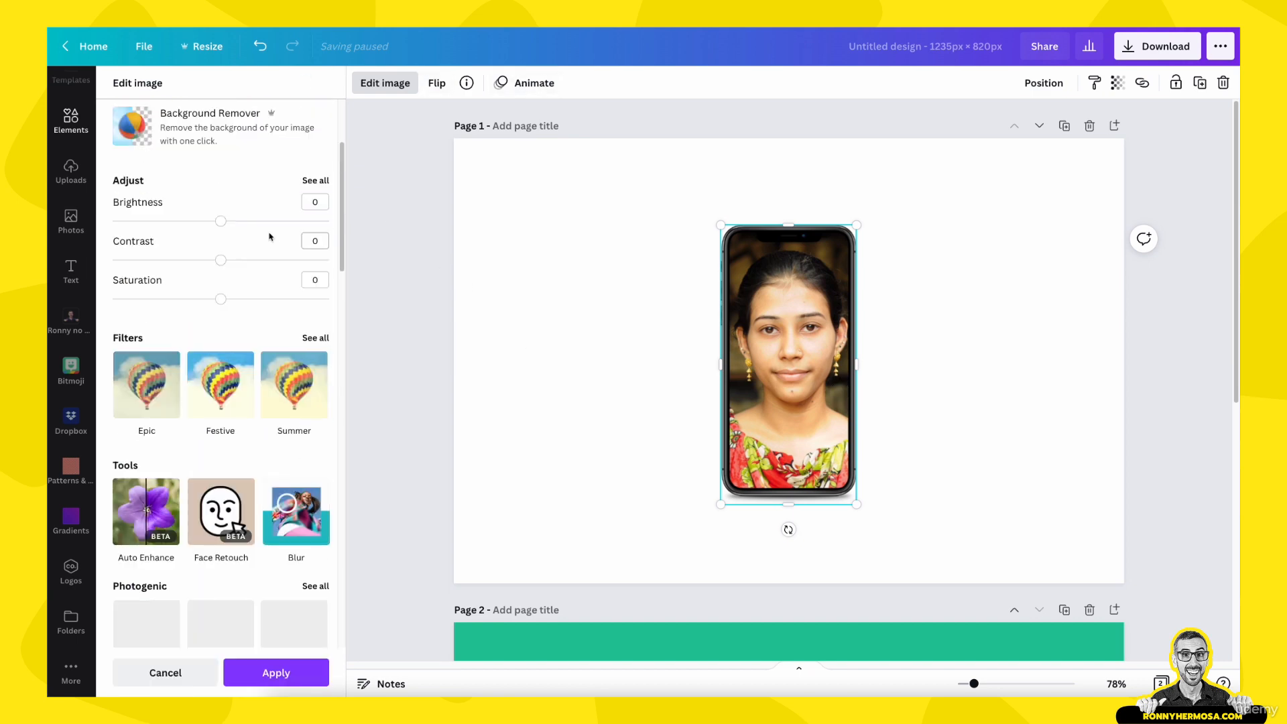
left_click(296, 673)
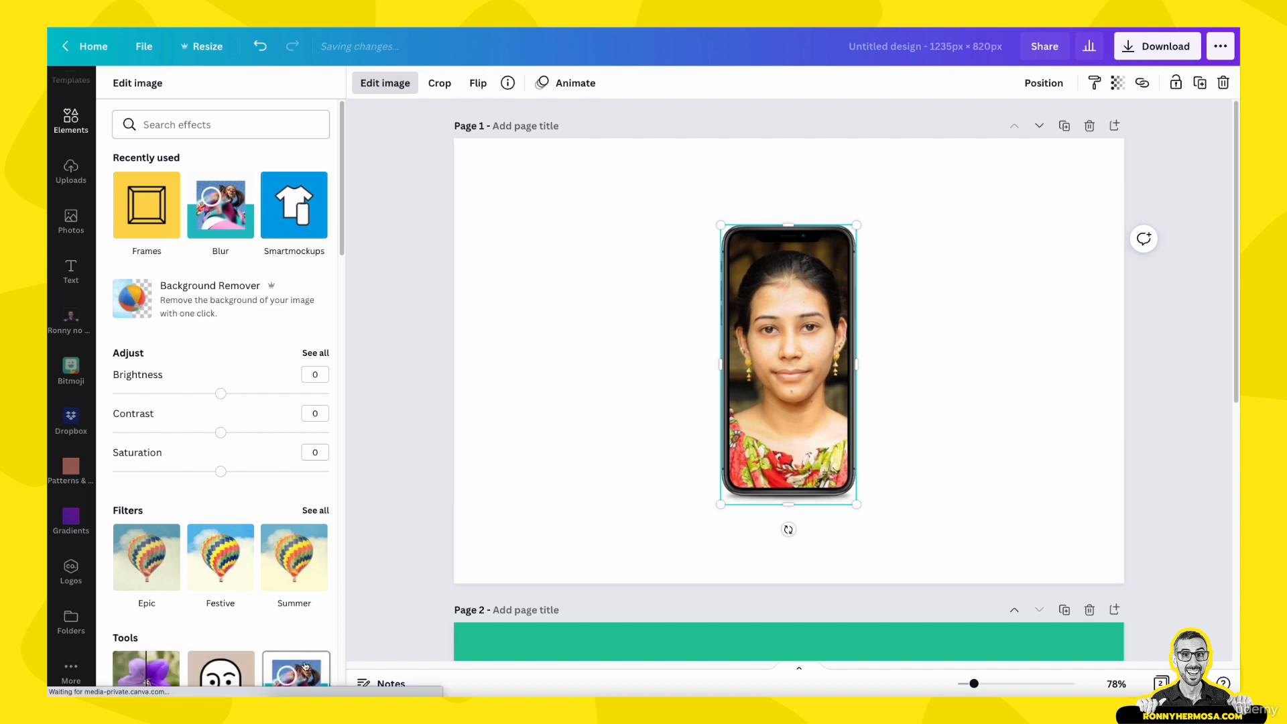
Restore the phone-framed image to the original portrait and enlarge it in the centre of page 1
left_click(556, 414)
left_click(759, 373)
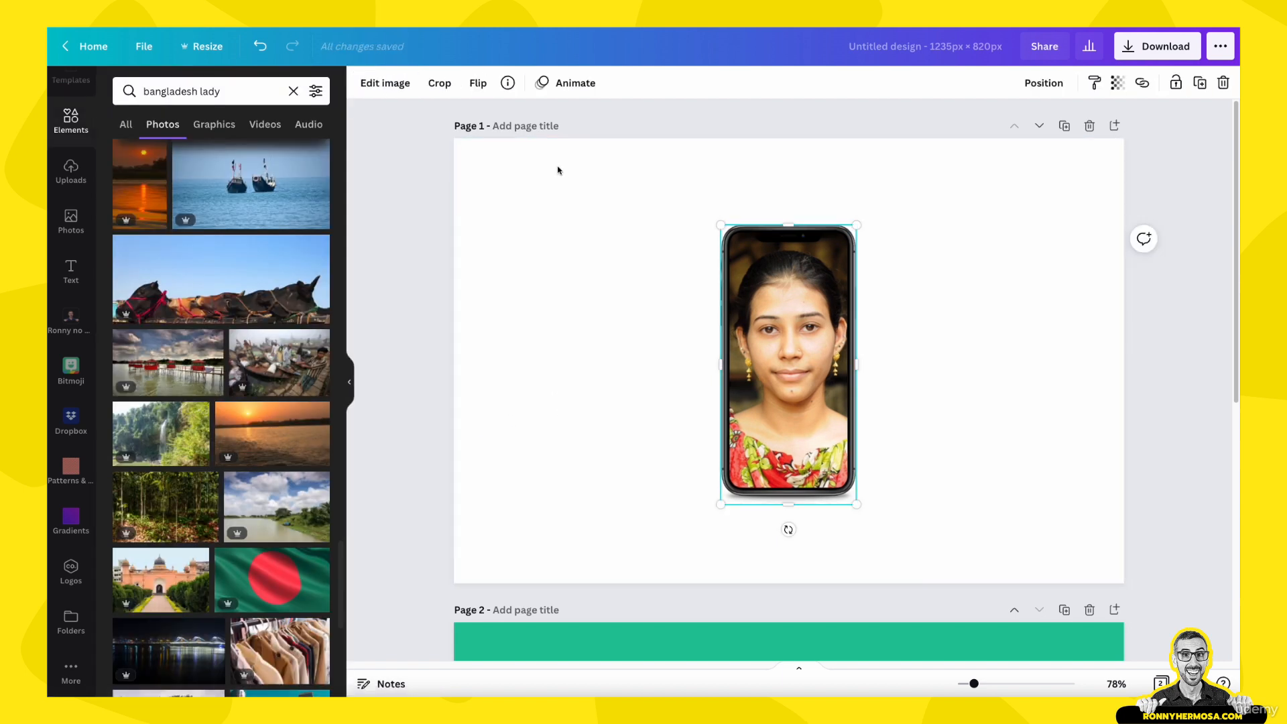
left_click(392, 83)
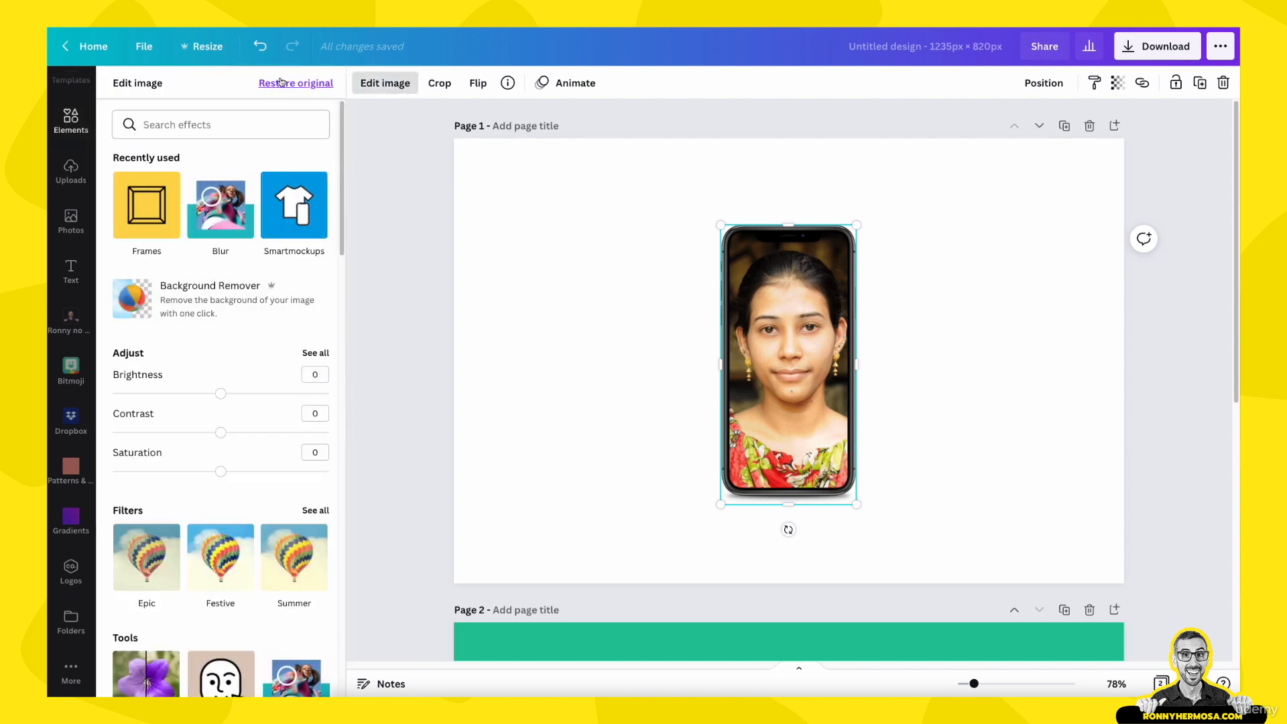
left_click(293, 85)
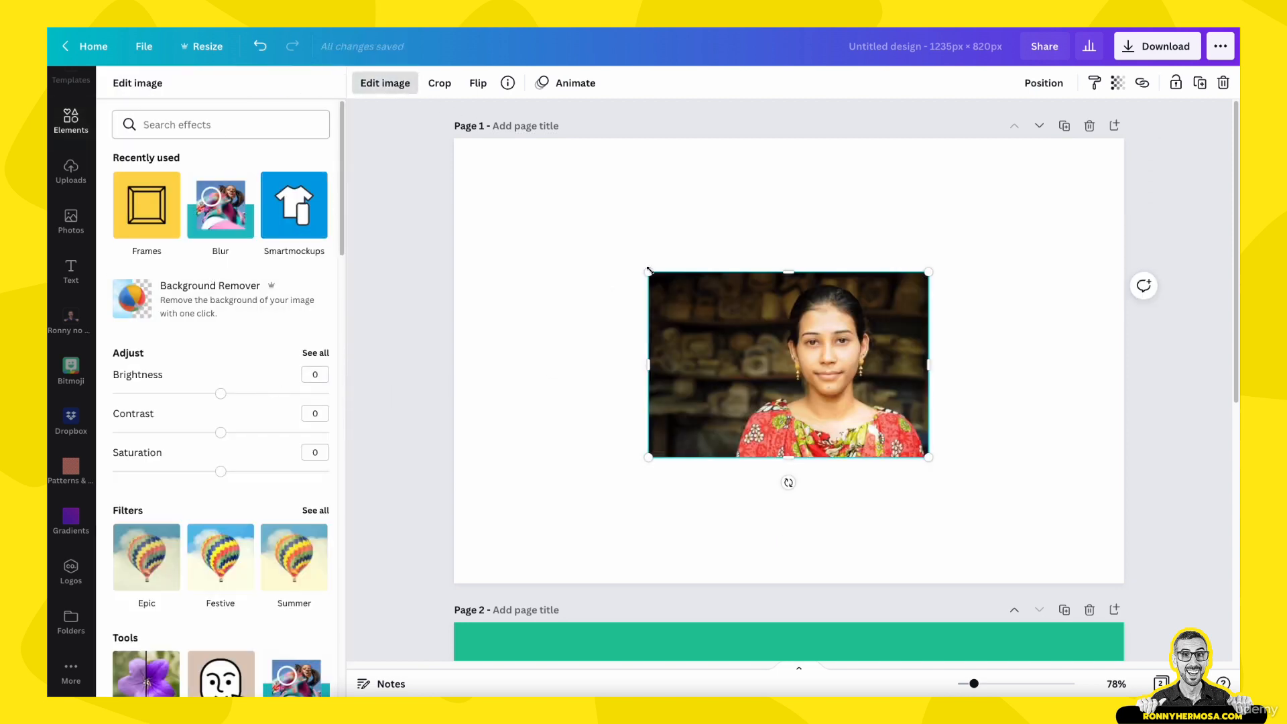
left_click_drag(650, 271, 537, 252)
left_click_drag(673, 336, 719, 362)
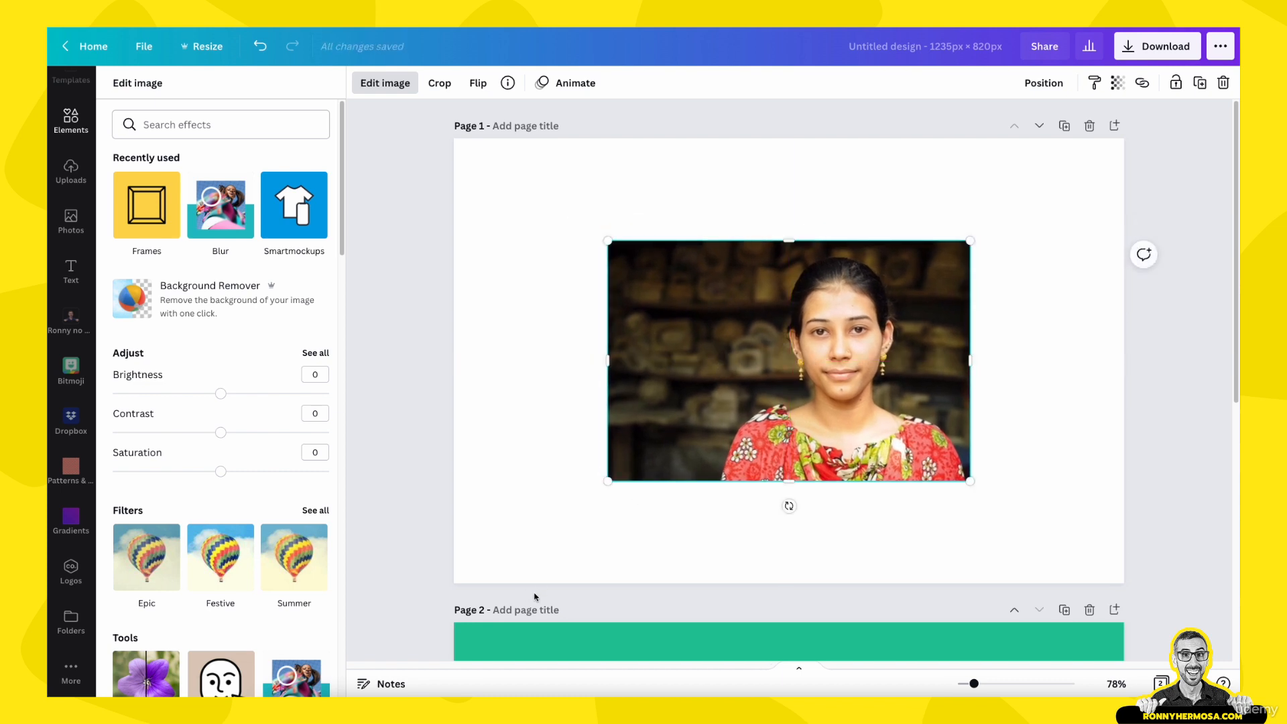
Look through the Frames effects, preview the Neon Blue frame on the portrait, and set the frame back to None
left_click(146, 205)
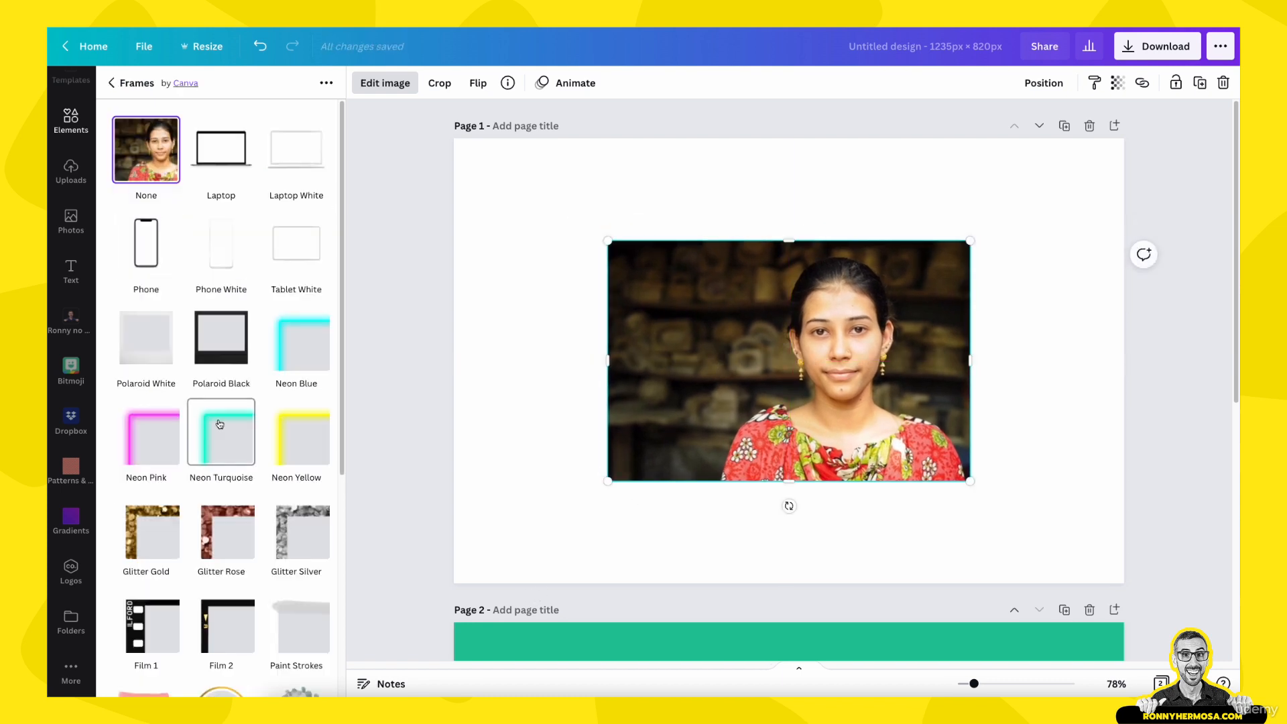
scroll(219, 429, "down", 1)
scroll(219, 429, "down", 5)
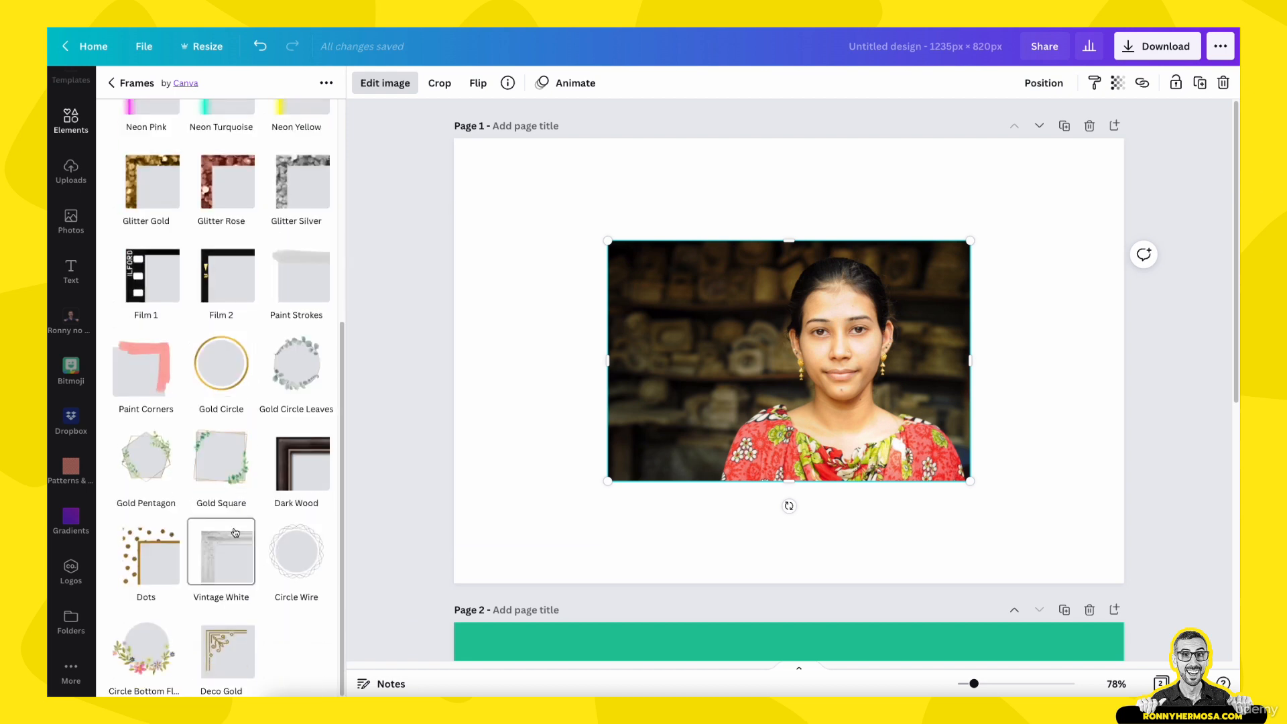
scroll(167, 436, "up", 5)
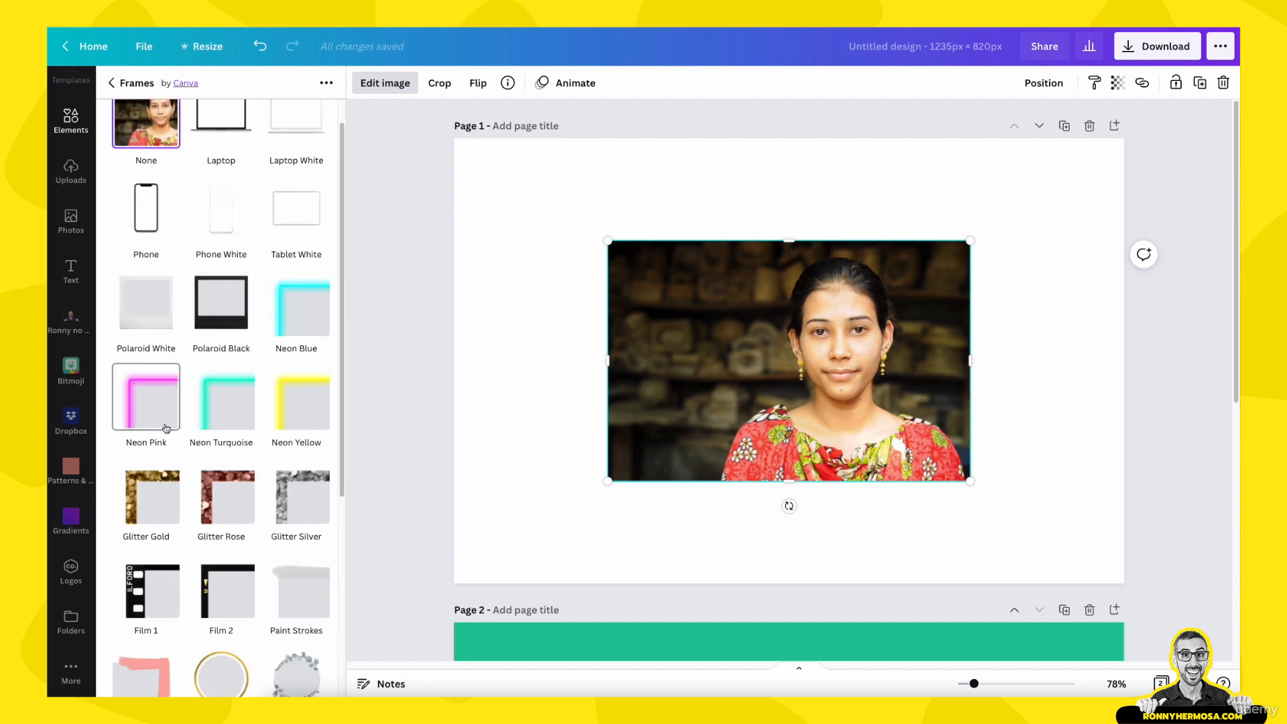
left_click(293, 312)
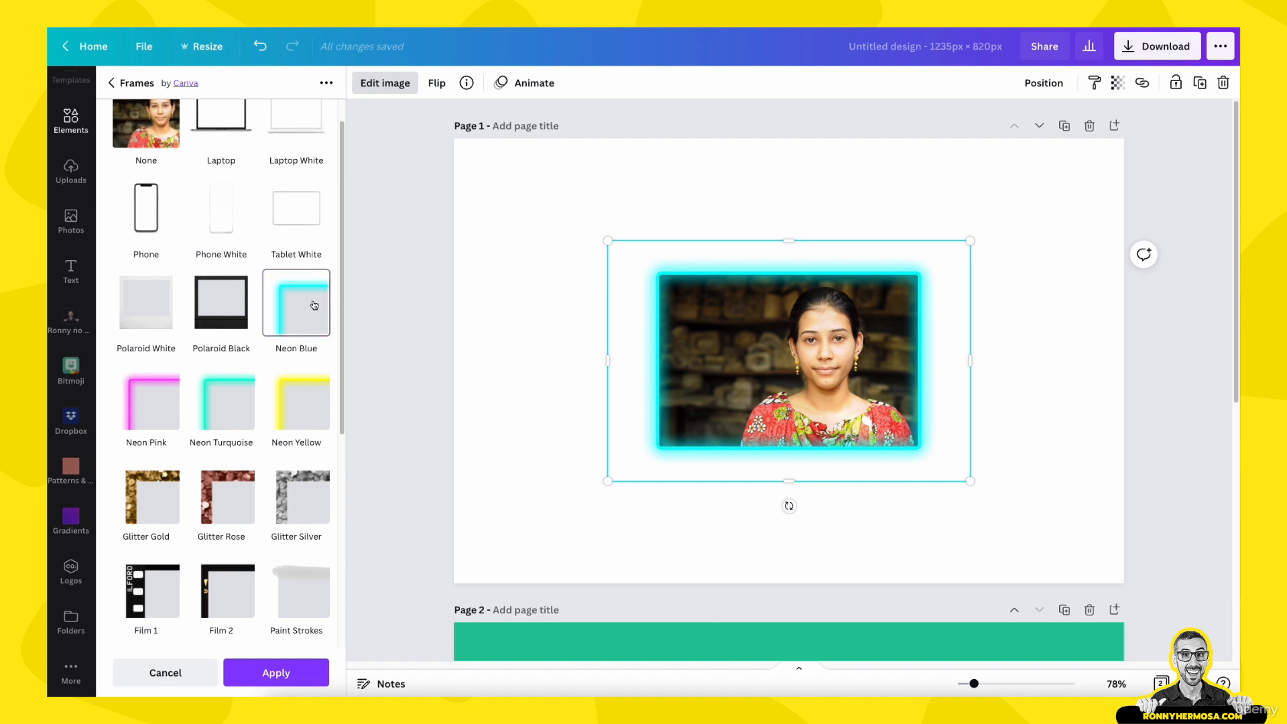
scroll(304, 303, "up", 1)
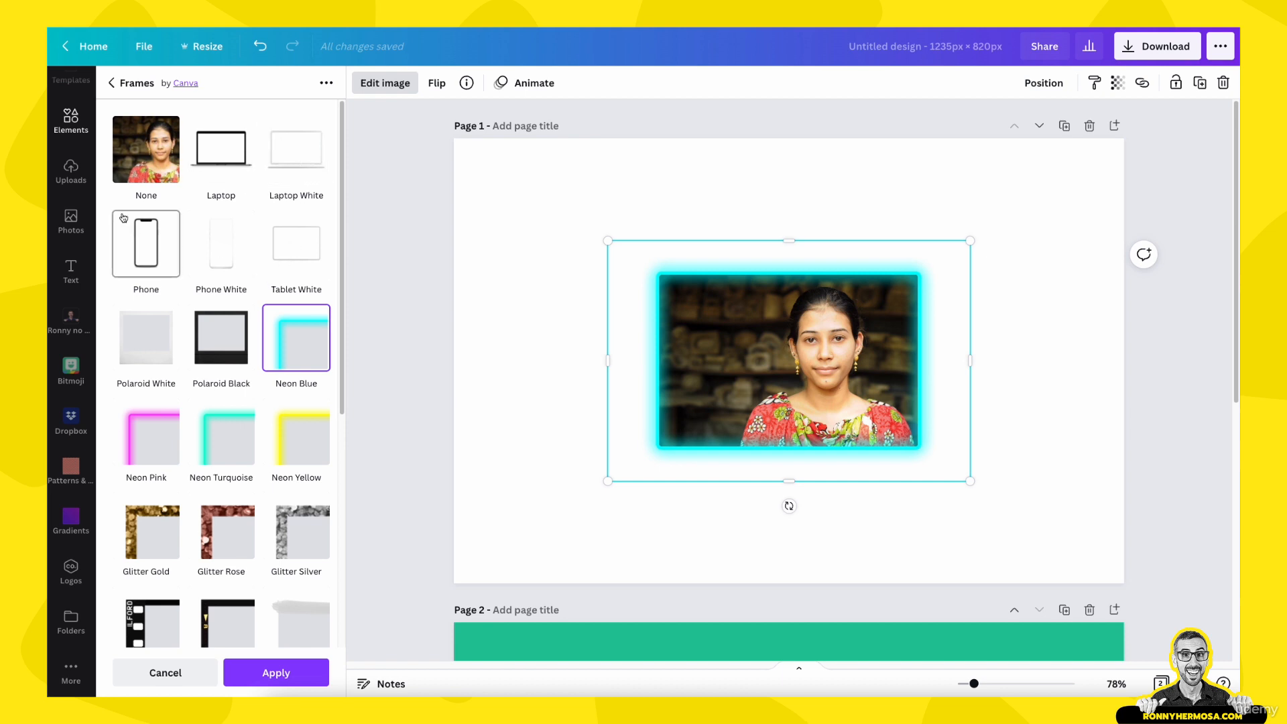
left_click(172, 181)
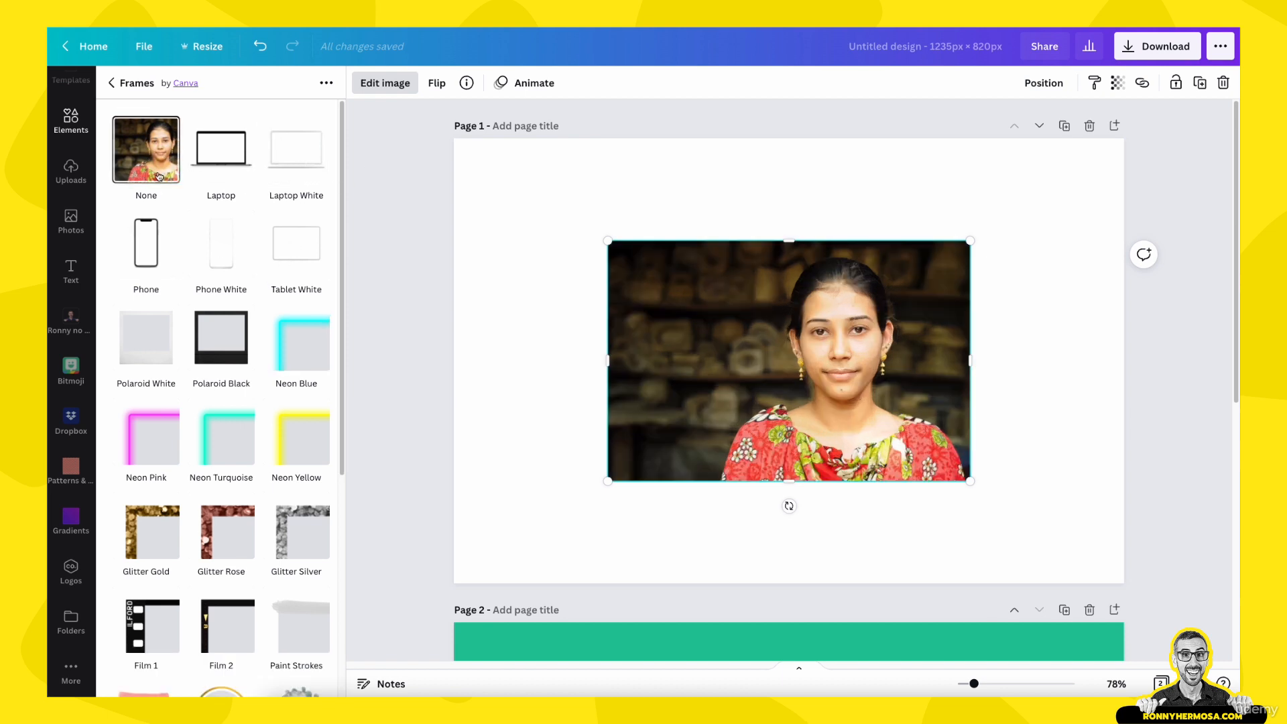
left_click(486, 366)
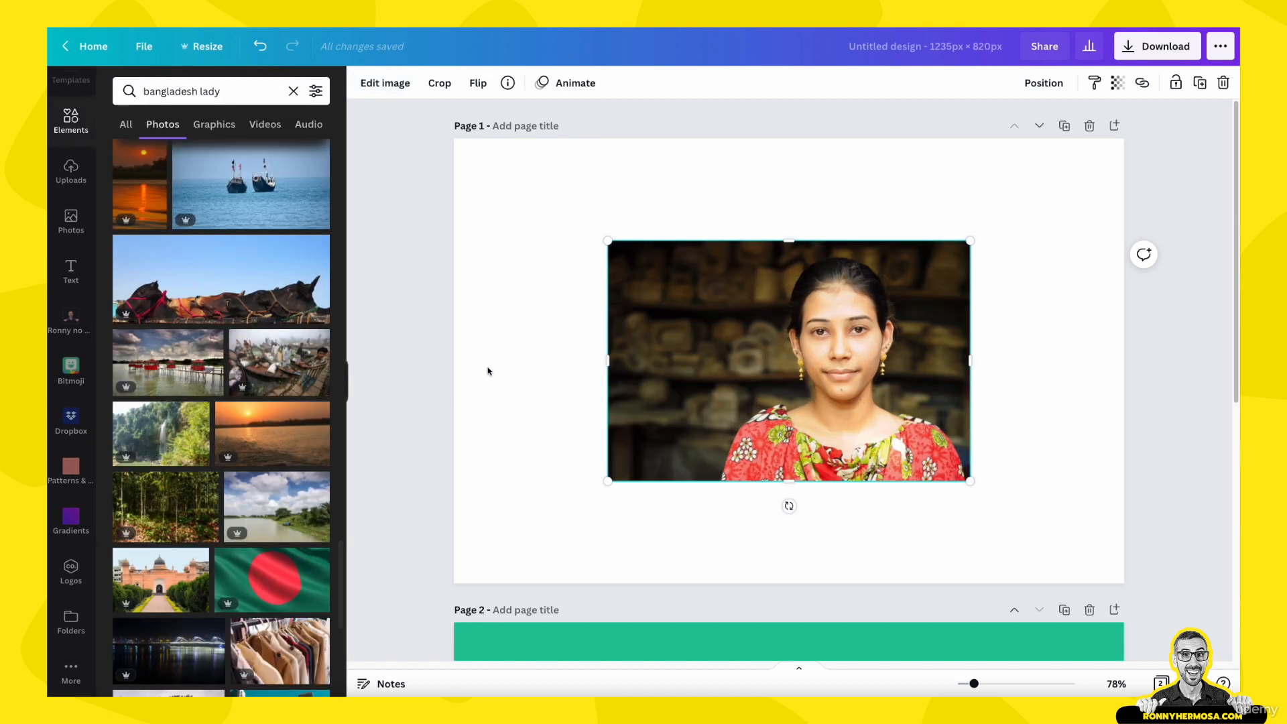
left_click(488, 369)
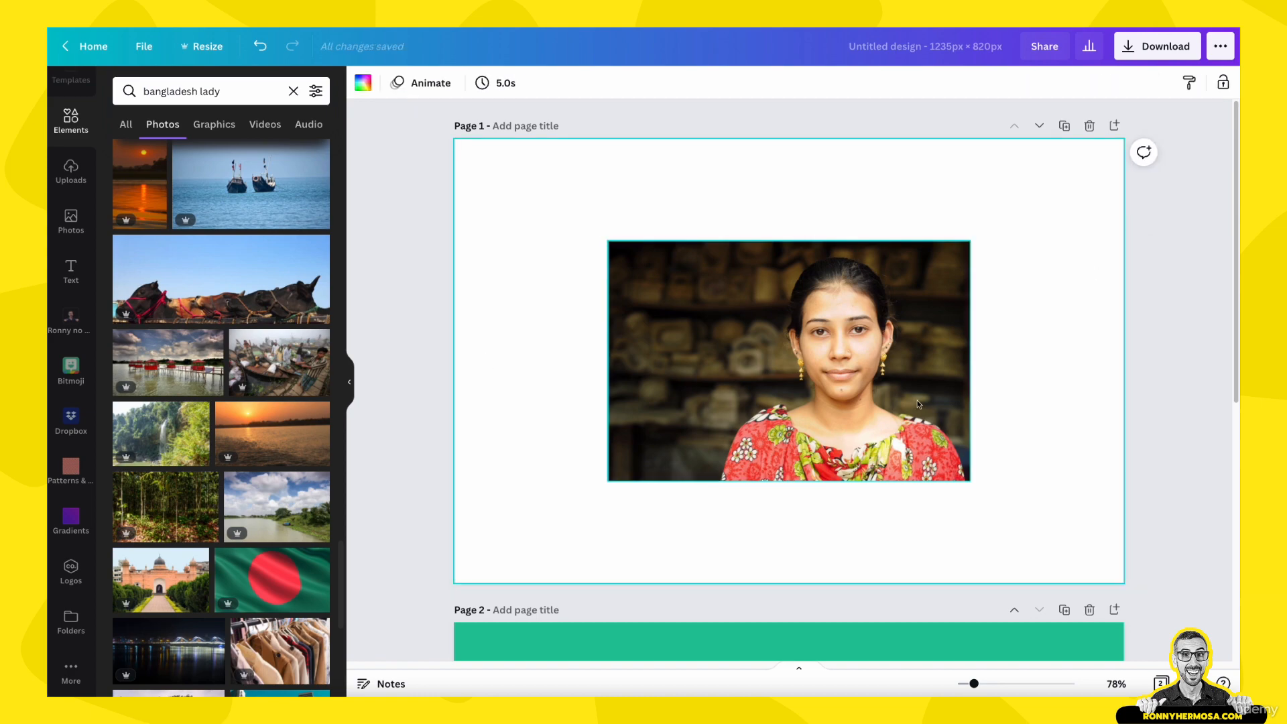
Select the portrait on page 1 and look through the full set of Filters among its image effects
left_click(849, 381)
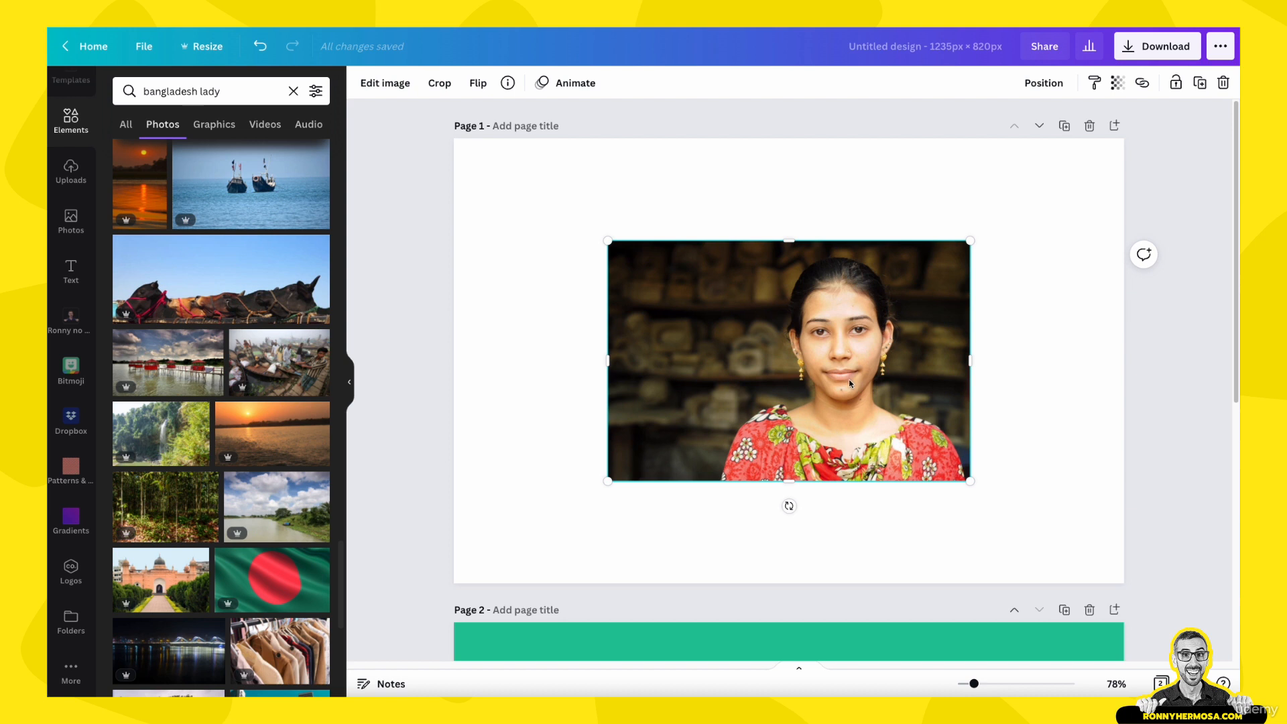
scroll(849, 383, "down", 1)
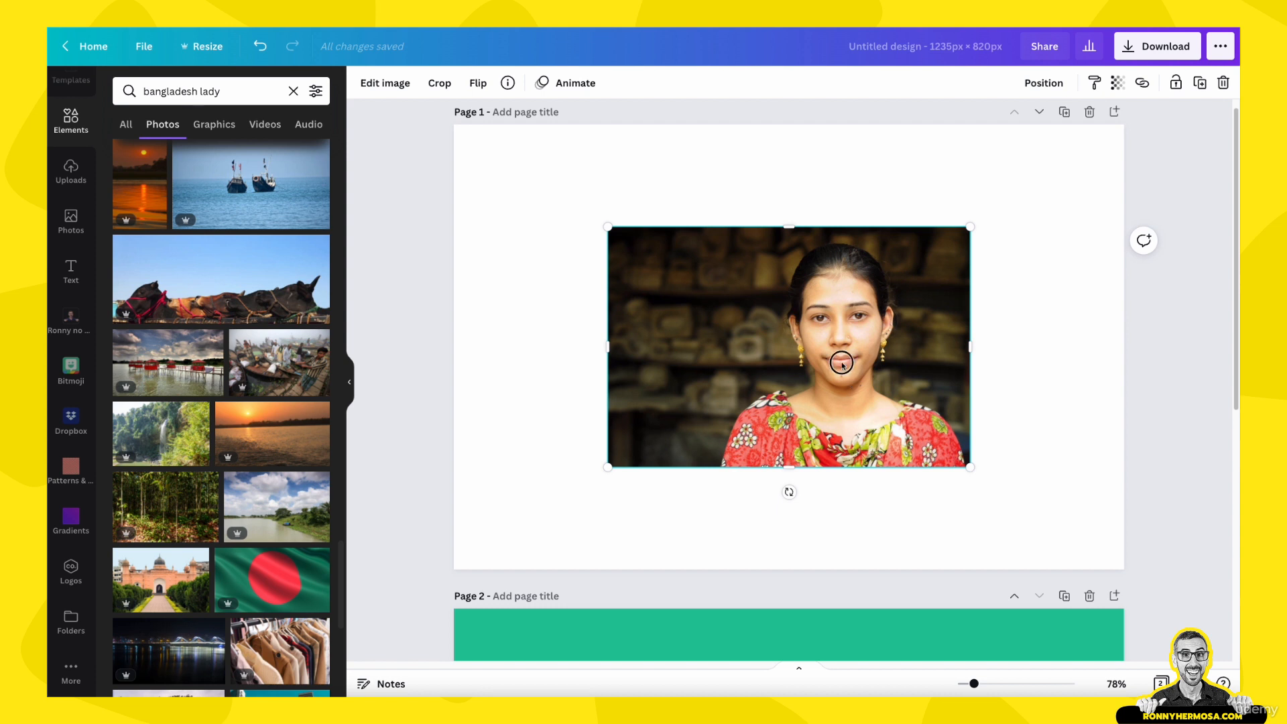
left_click(390, 87)
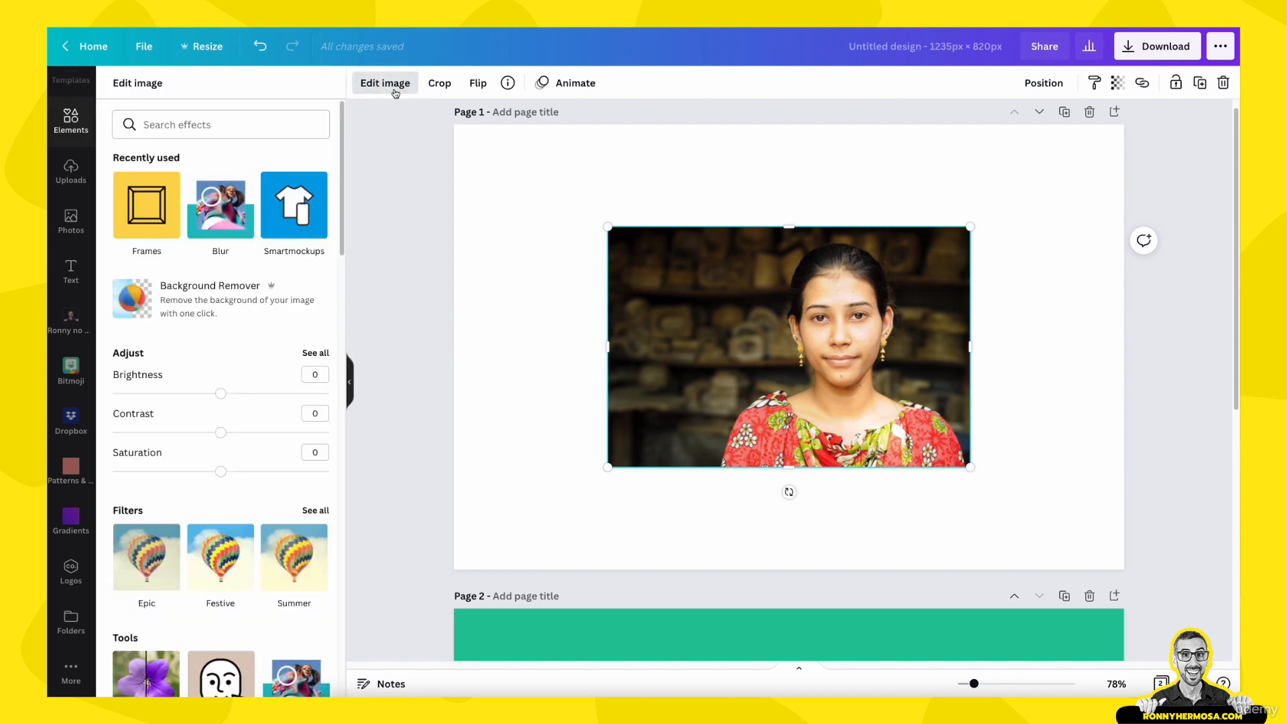
scroll(293, 410, "down", 2)
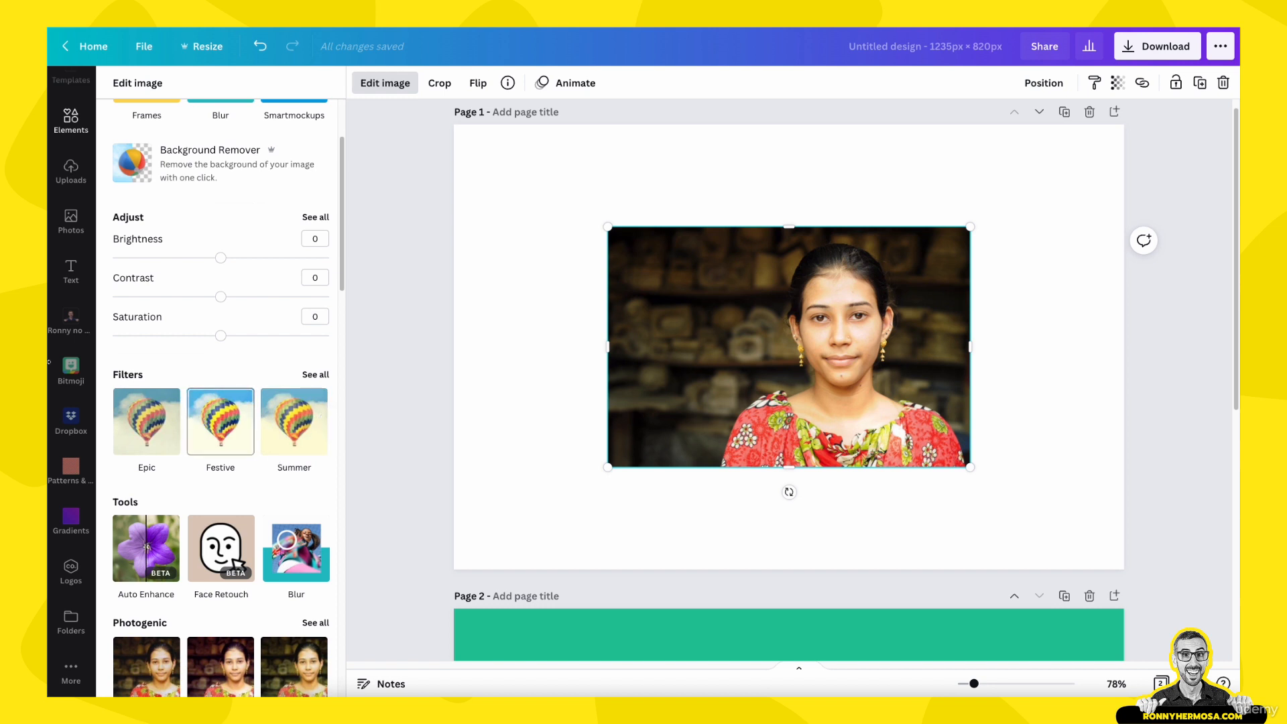
scroll(195, 403, "up", 1)
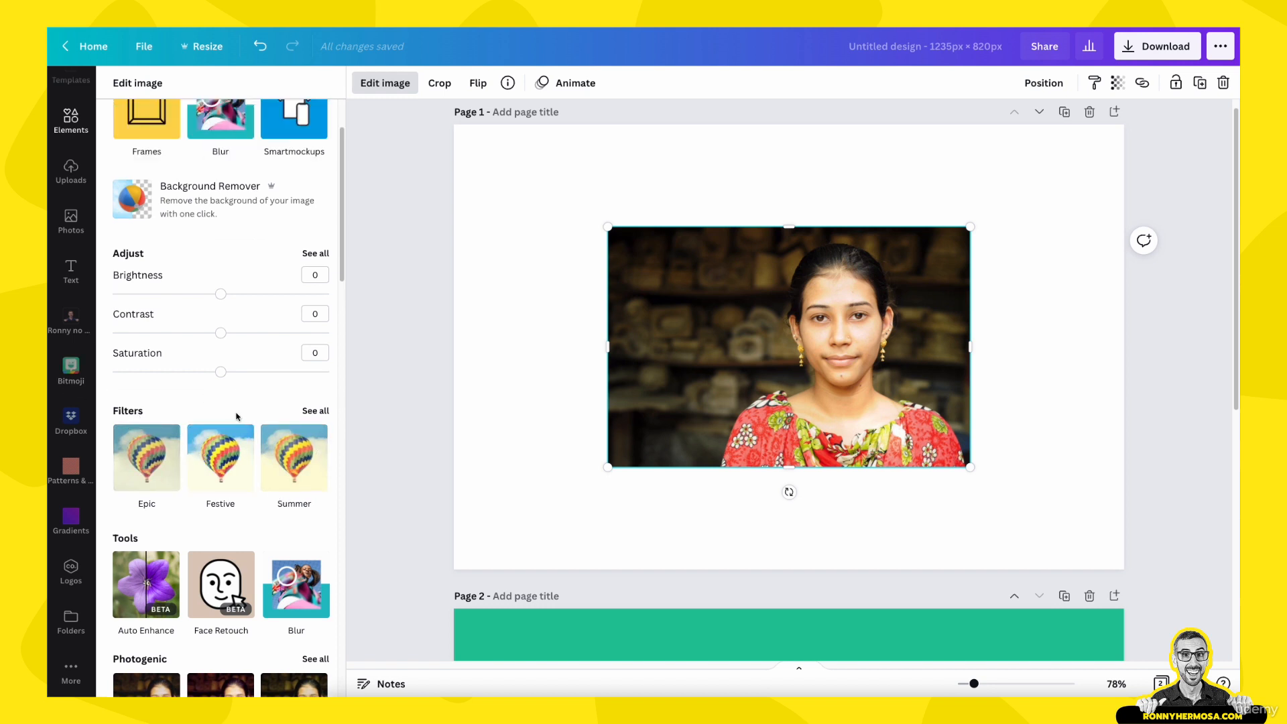
left_click(319, 411)
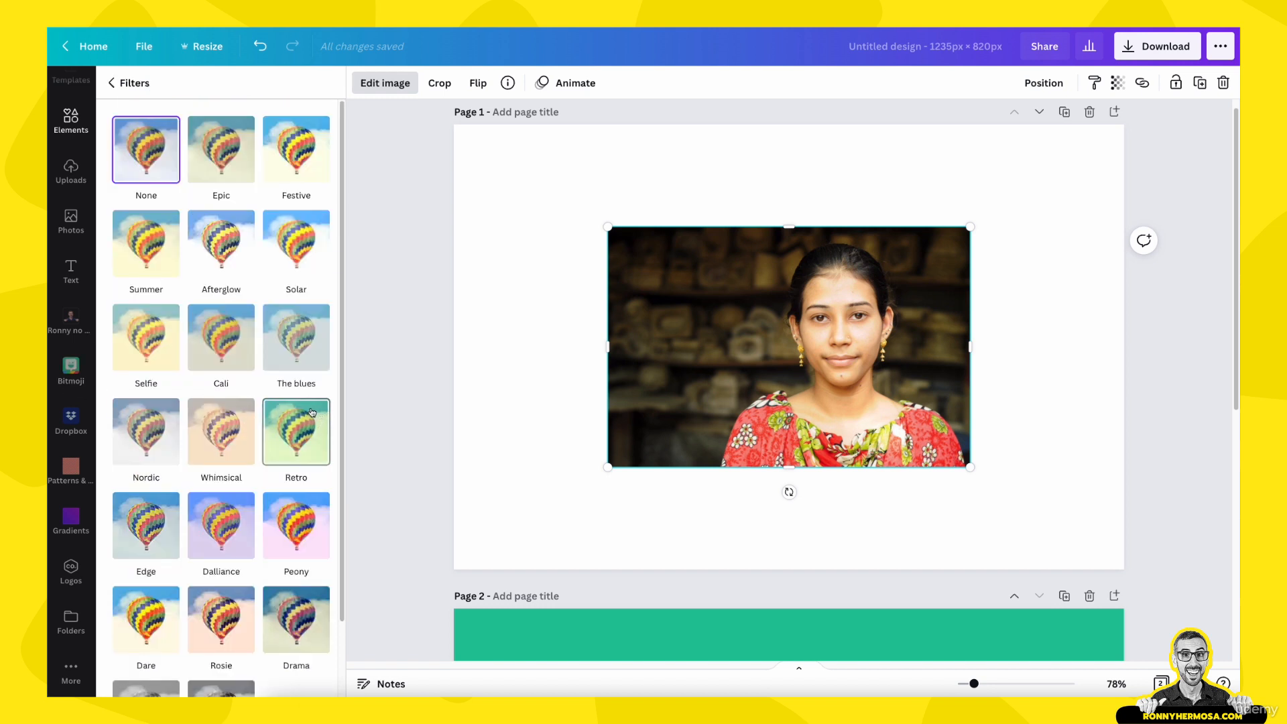
scroll(293, 407, "down", 2)
scroll(293, 407, "up", 2)
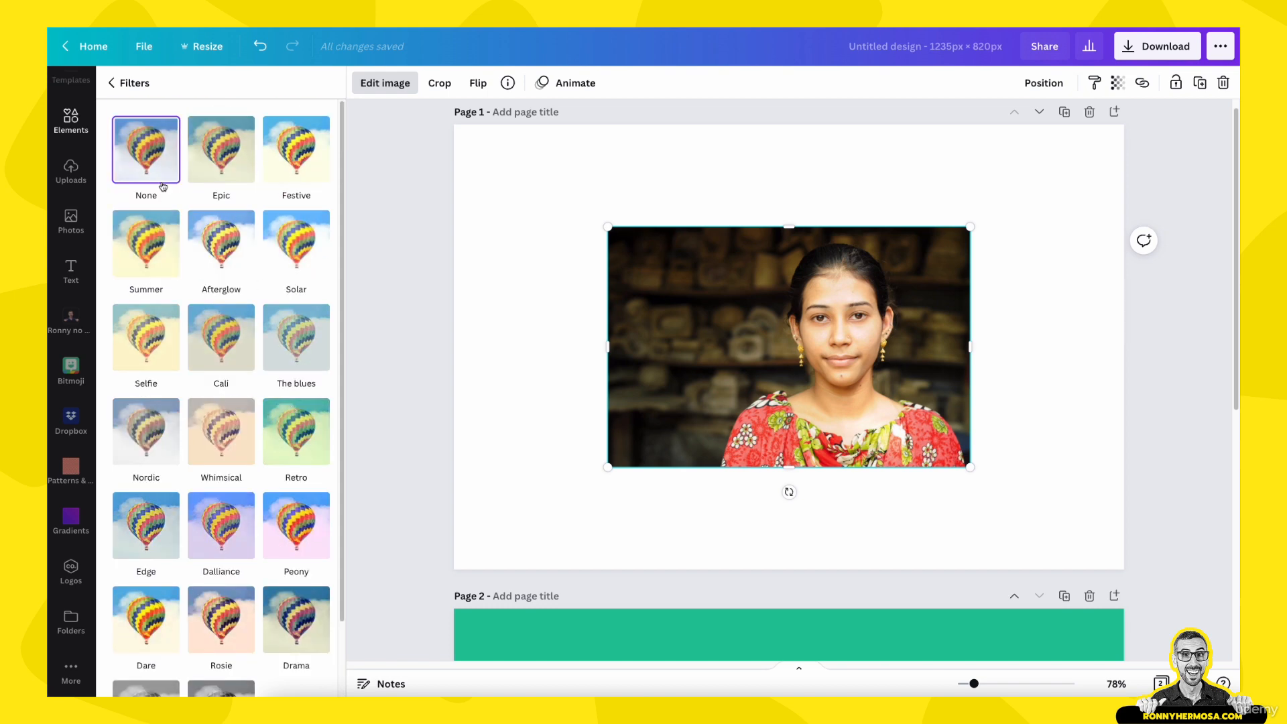
Try the Epic, Festive, Solar, Afterglow and Summer filters on the portrait
left_click(222, 151)
left_click(285, 170)
left_click(278, 235)
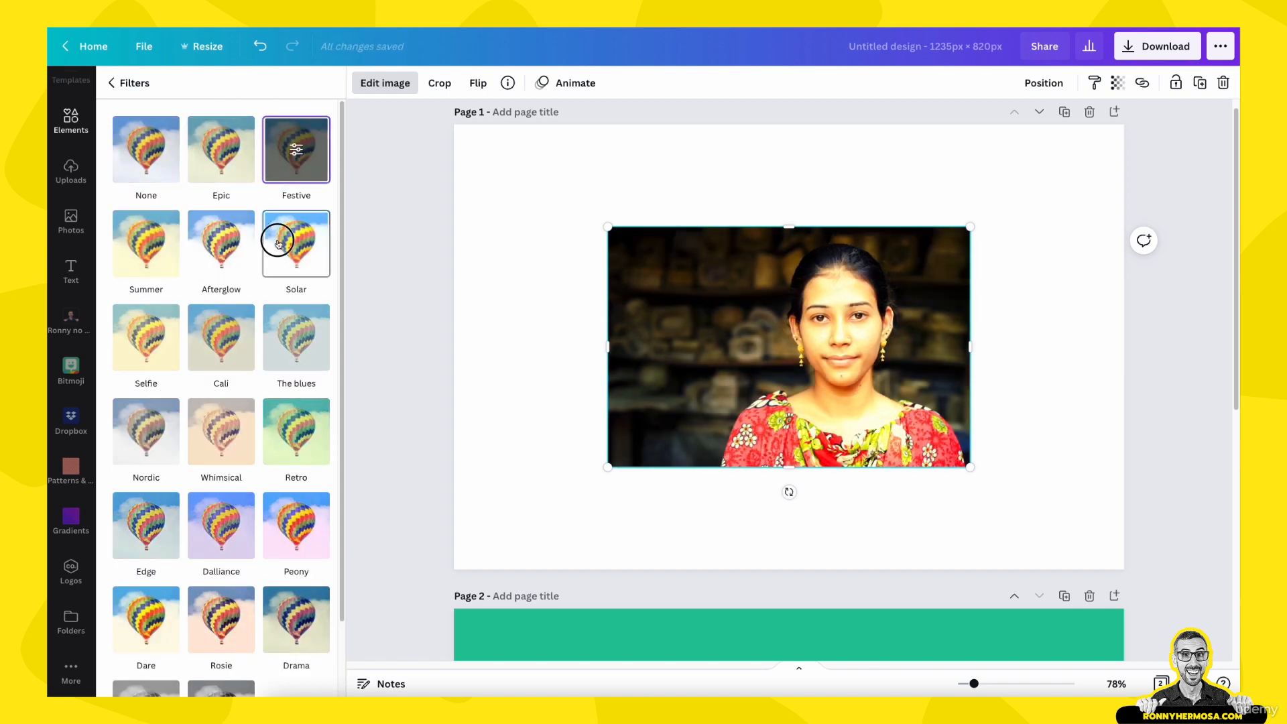
left_click(225, 234)
left_click(119, 231)
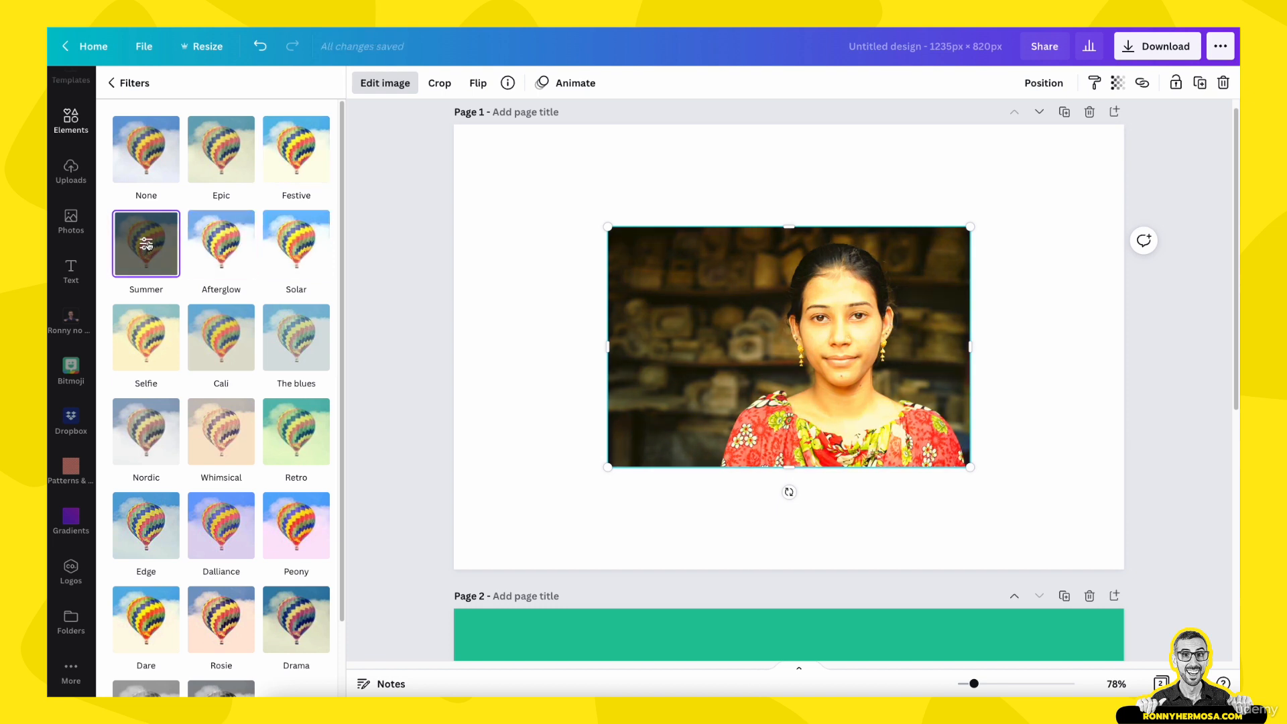
Try the Street and Greyscale filters on the portrait and set the filter back to None
scroll(202, 536, "down", 1)
left_click(221, 660)
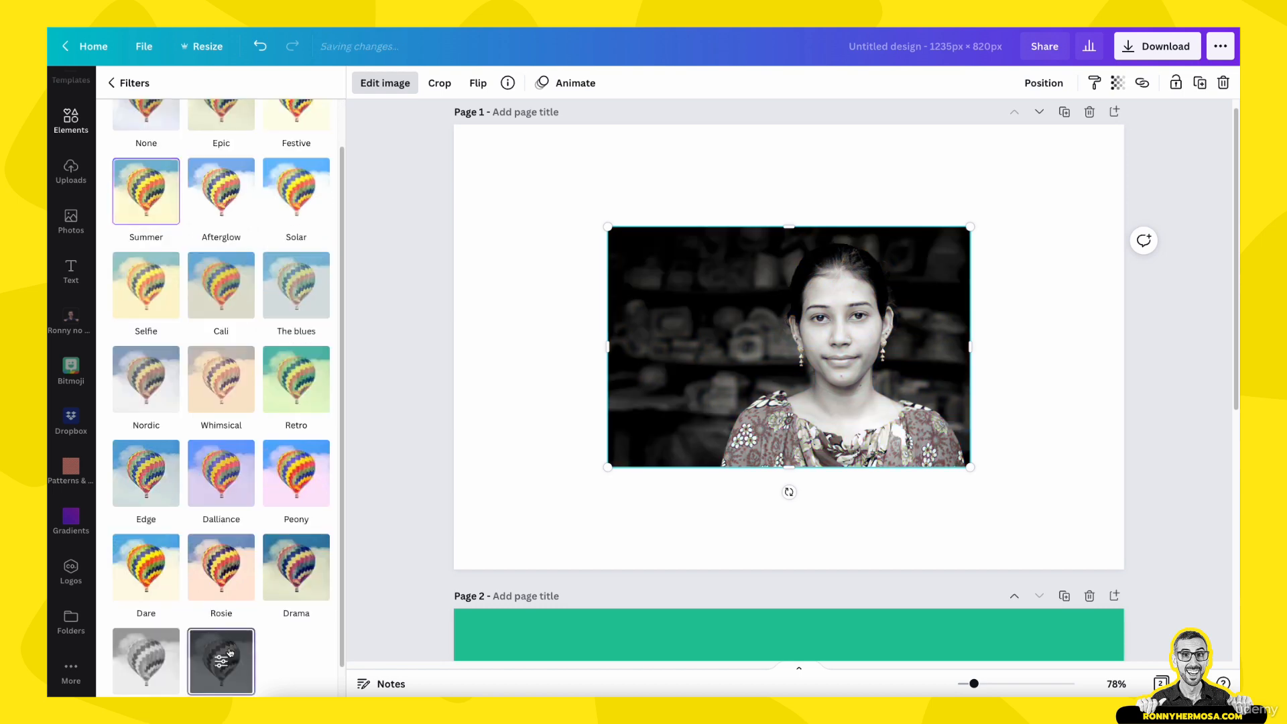
left_click(153, 667)
scroll(150, 637, "down", 1)
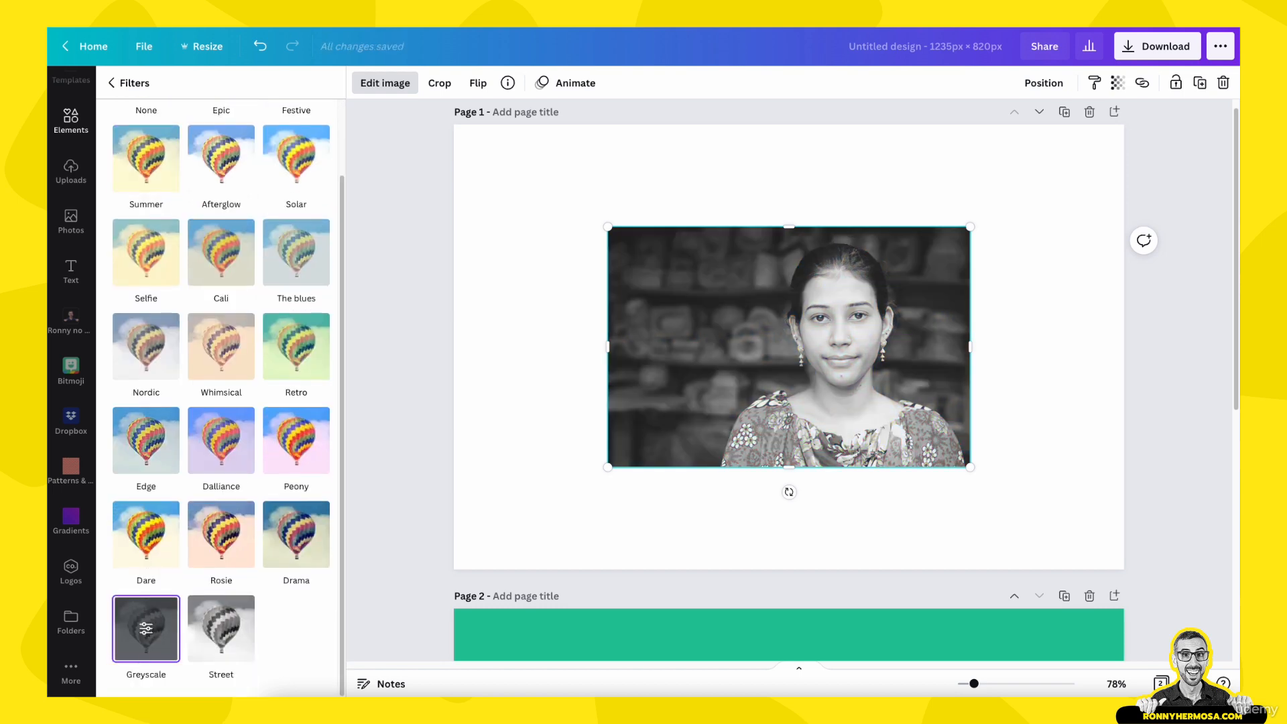
scroll(155, 402, "up", 3)
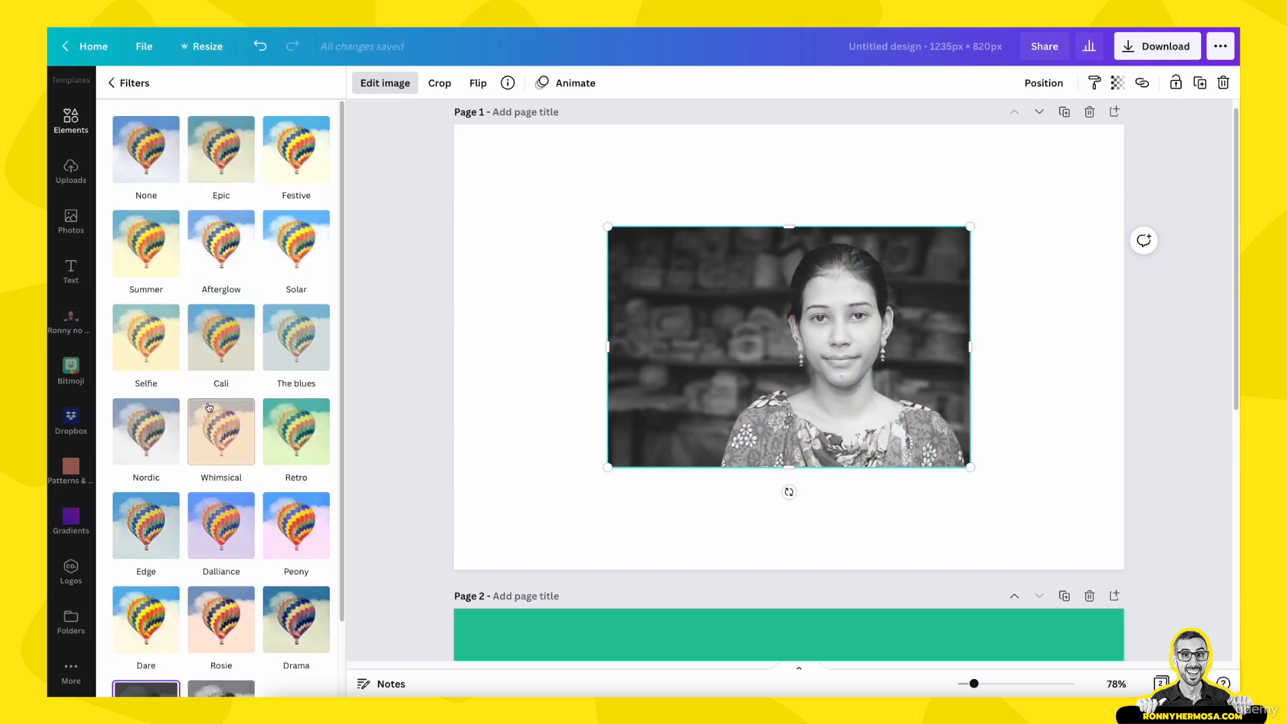
left_click(153, 169)
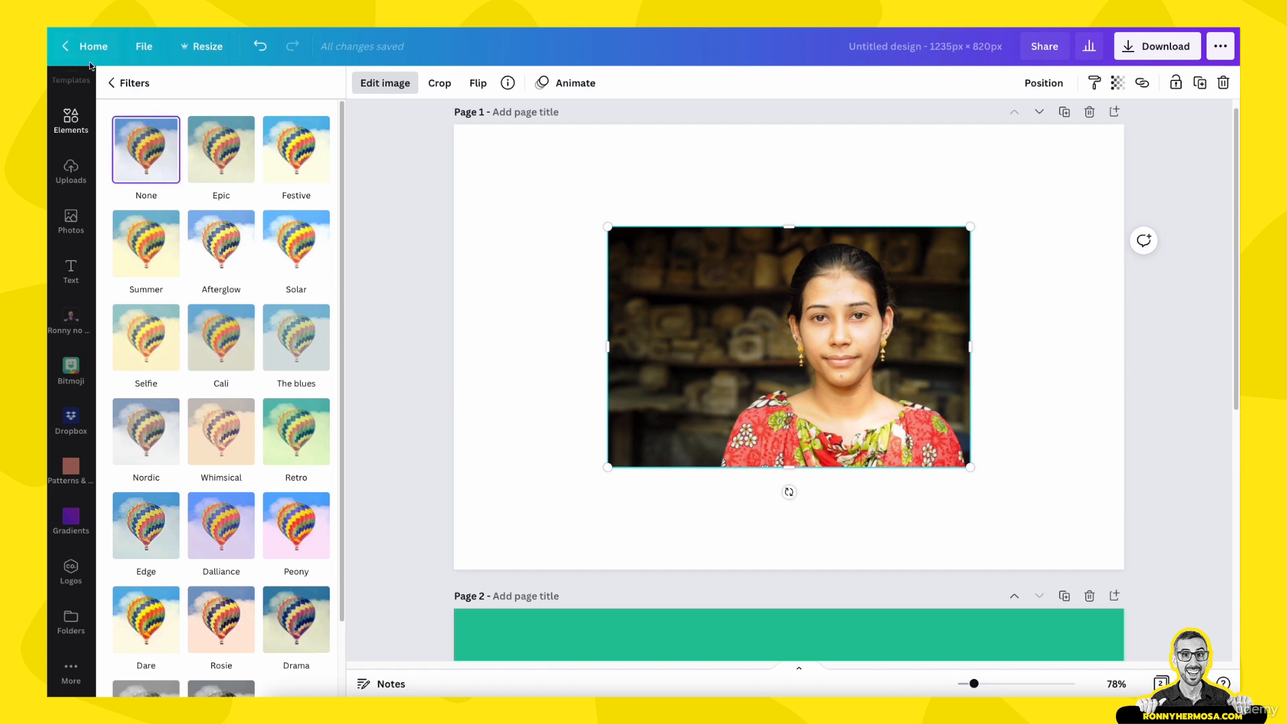
Examine the full range of Photogenic effects, from the Natural group to the Color Pop group
left_click(114, 83)
scroll(155, 285, "down", 2)
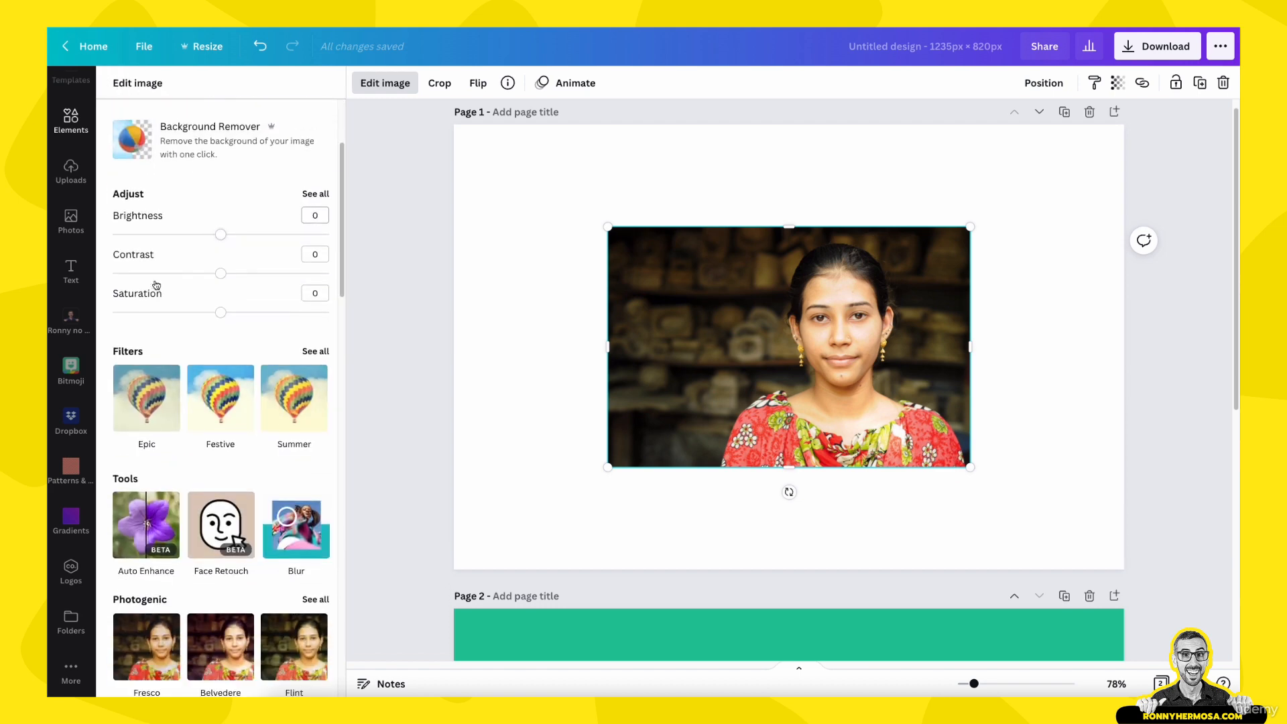
scroll(155, 283, "down", 3)
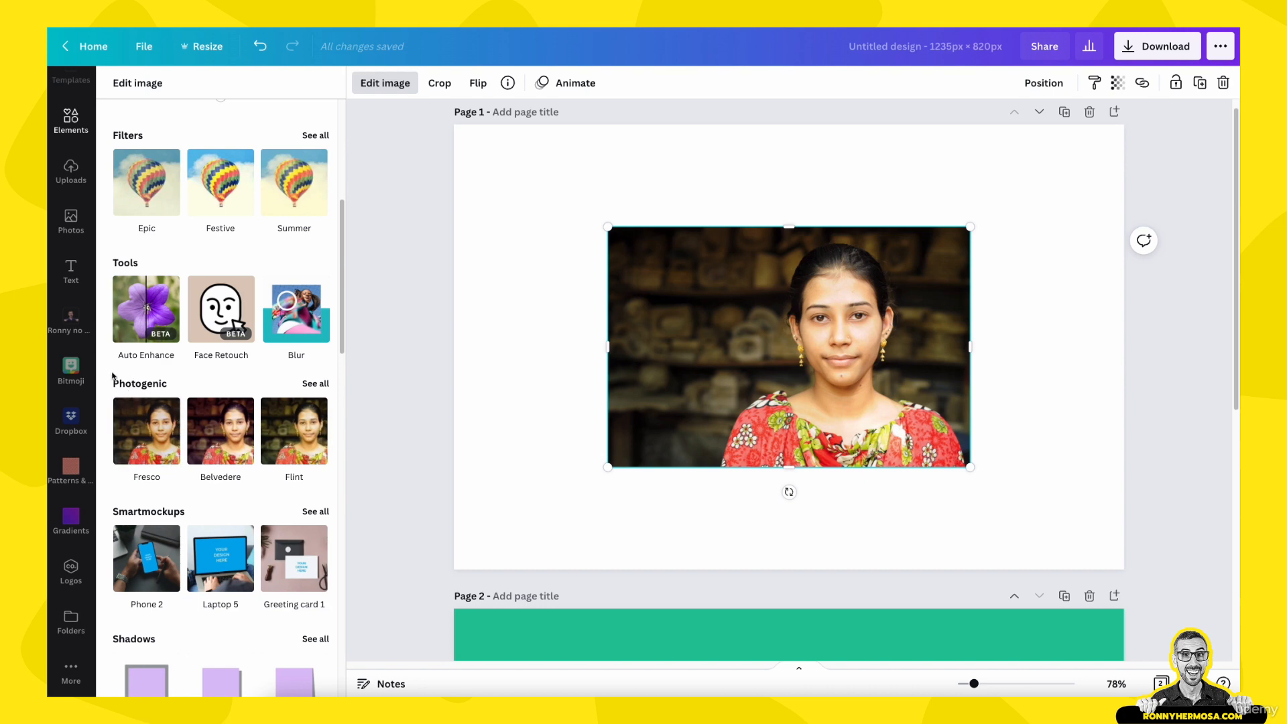
left_click(315, 383)
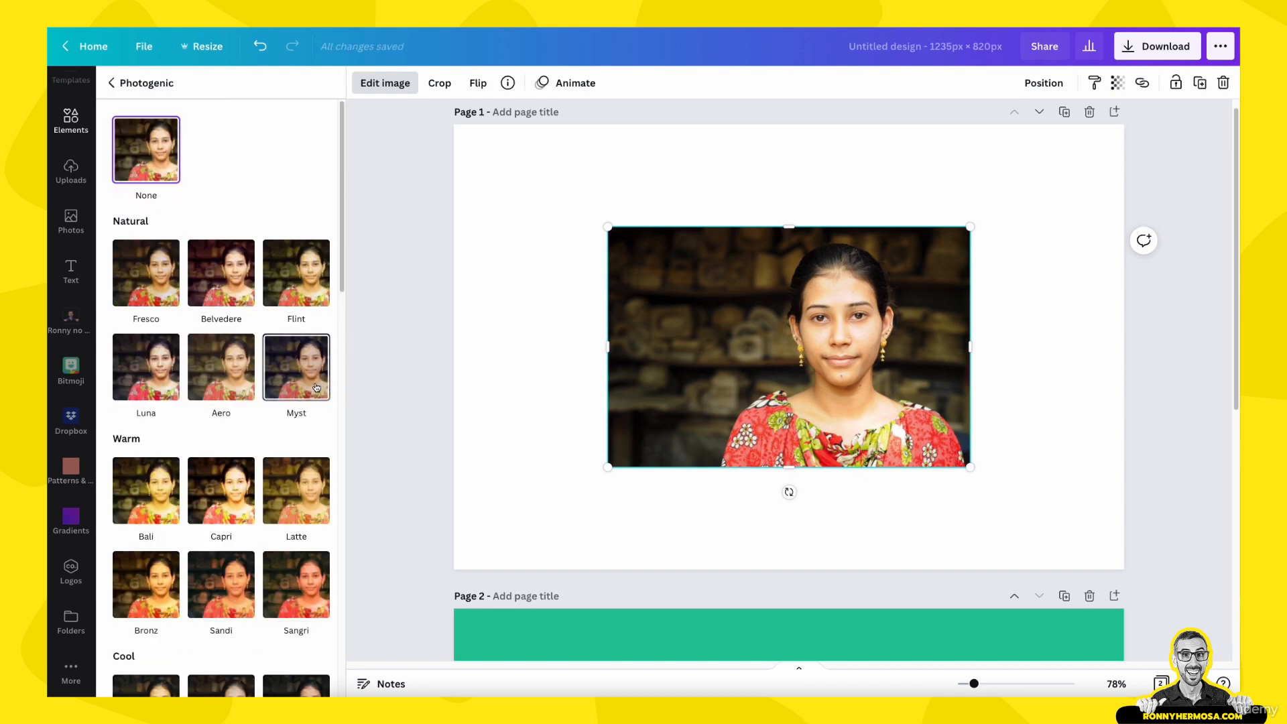
scroll(299, 372, "down", 5)
scroll(293, 368, "down", 4)
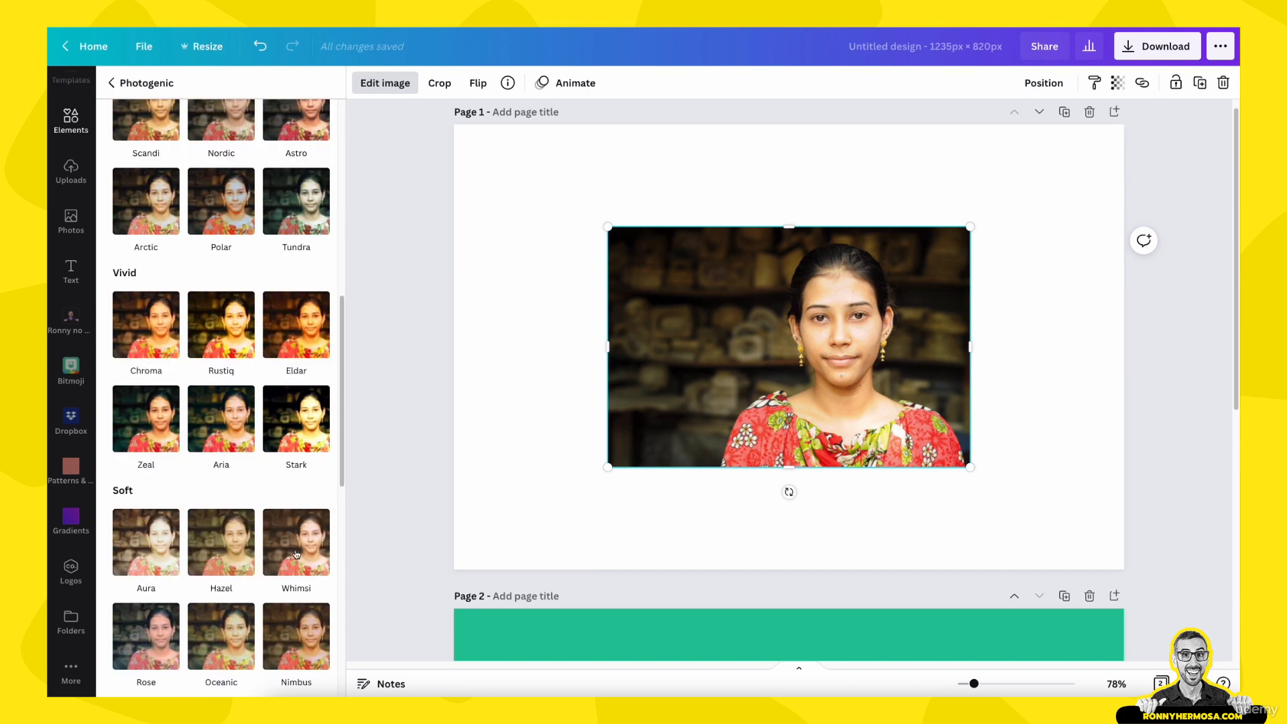
scroll(236, 375, "down", 8)
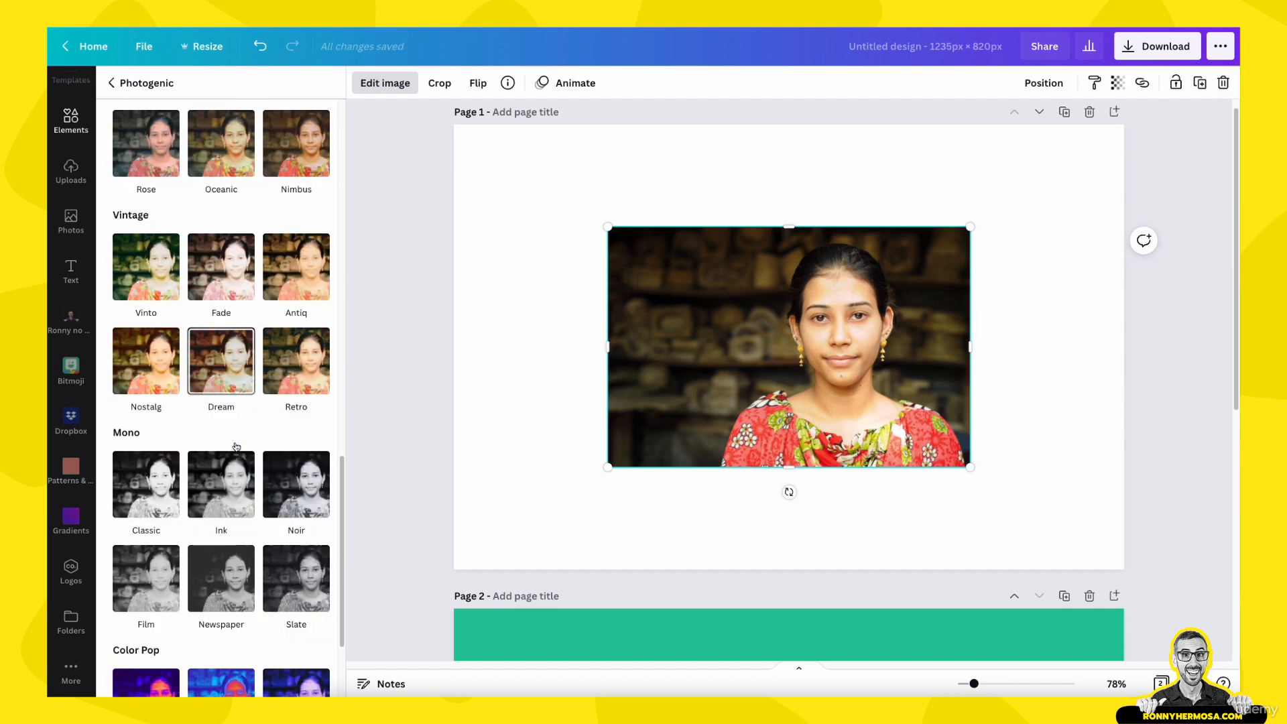
scroll(236, 446, "down", 3)
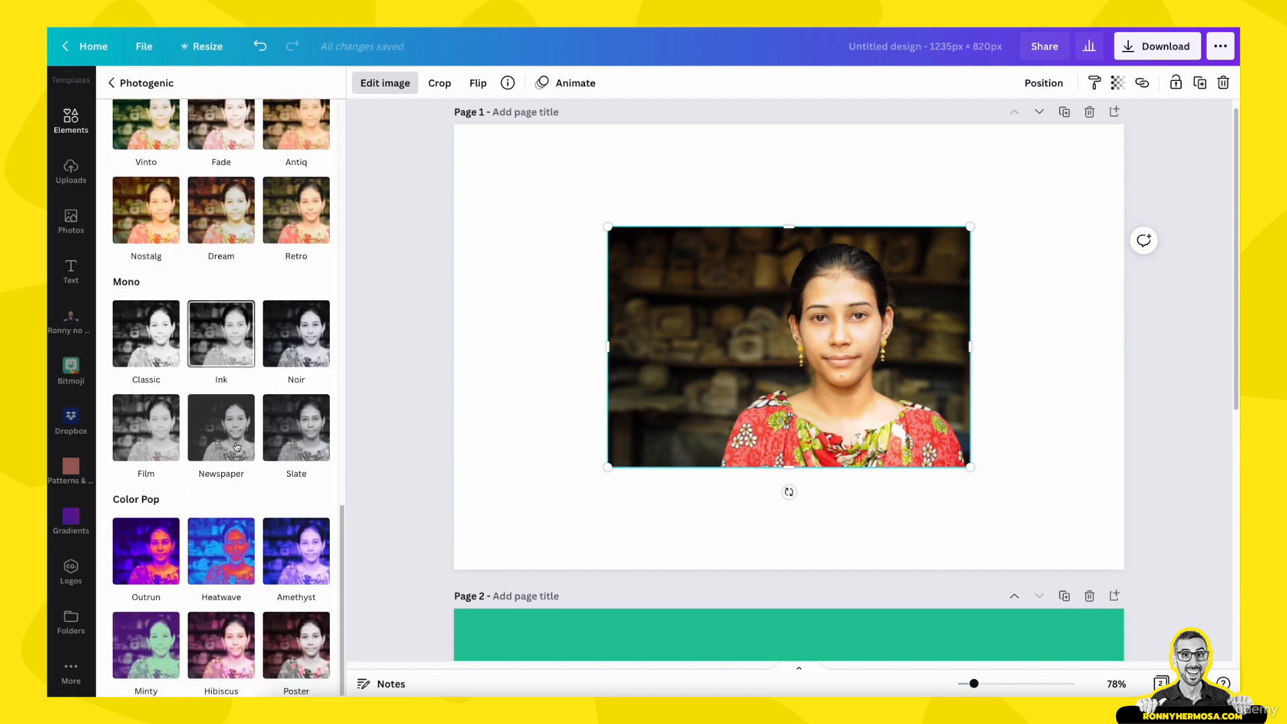
Preview the Outrun, Heatwave and Minty Color Pop effects on the portrait and cancel without applying
left_click(155, 568)
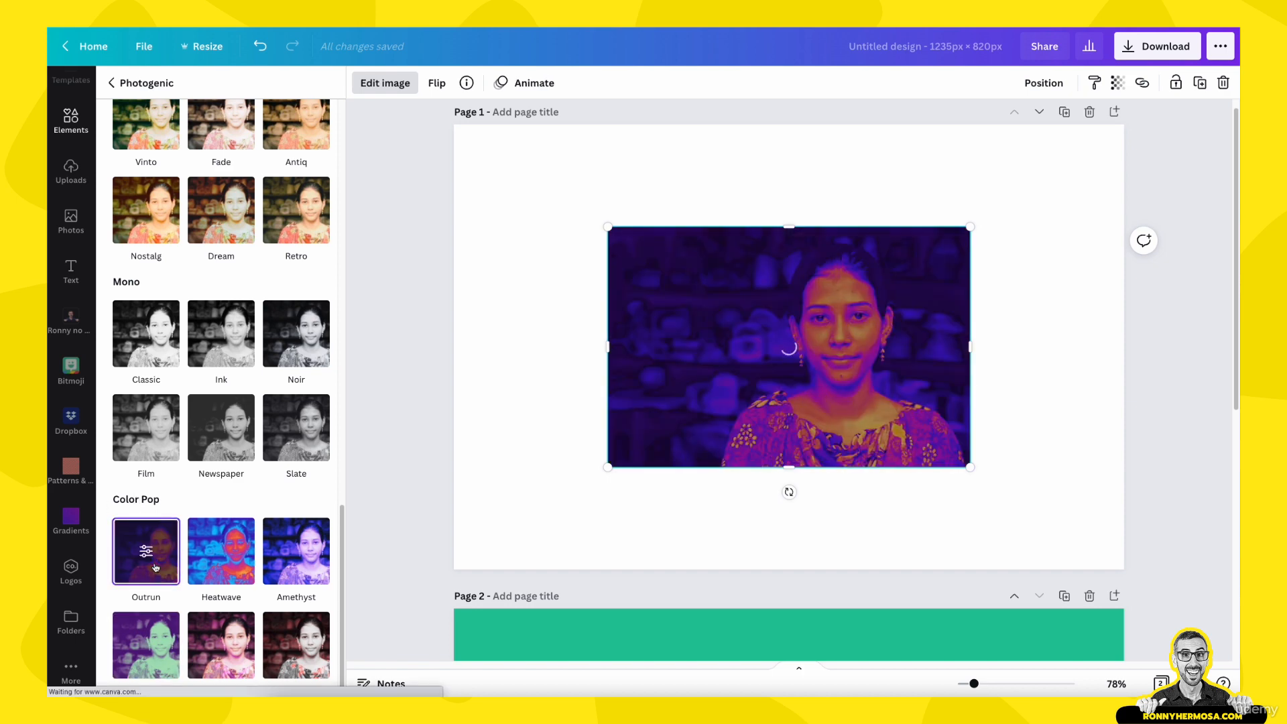
left_click(245, 559)
scroll(194, 583, "down", 1)
left_click(142, 602)
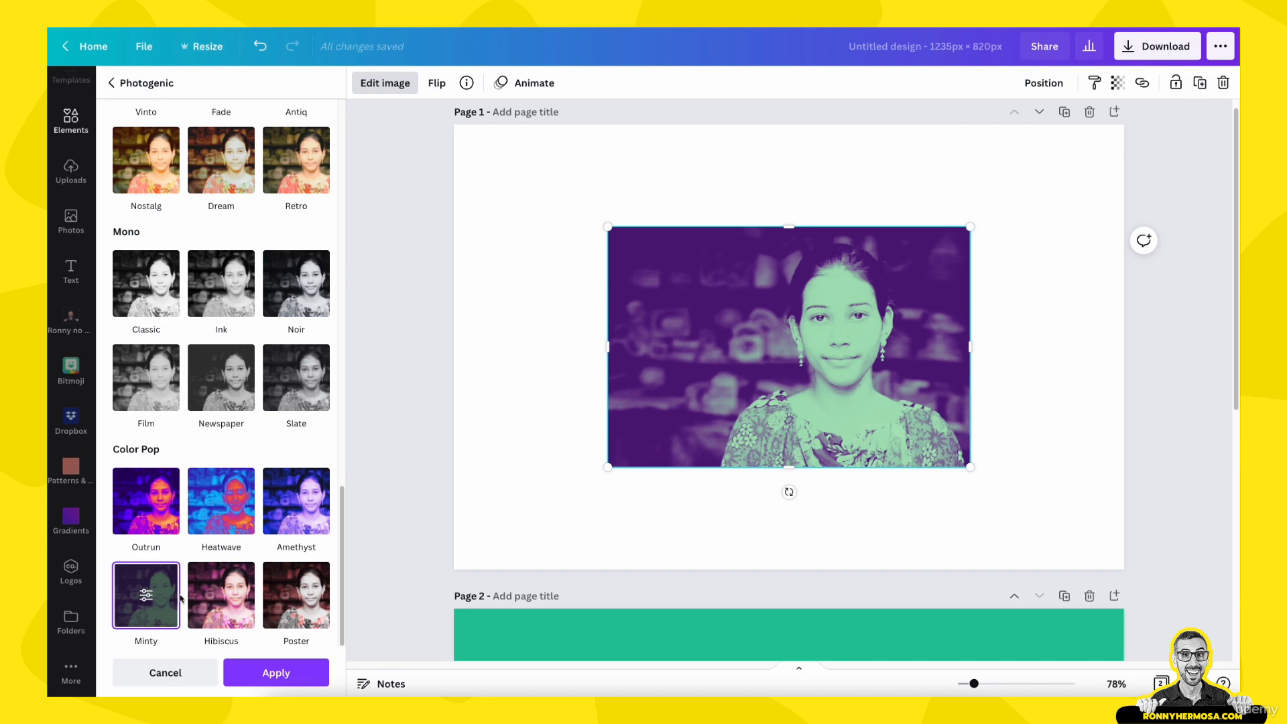
left_click(166, 672)
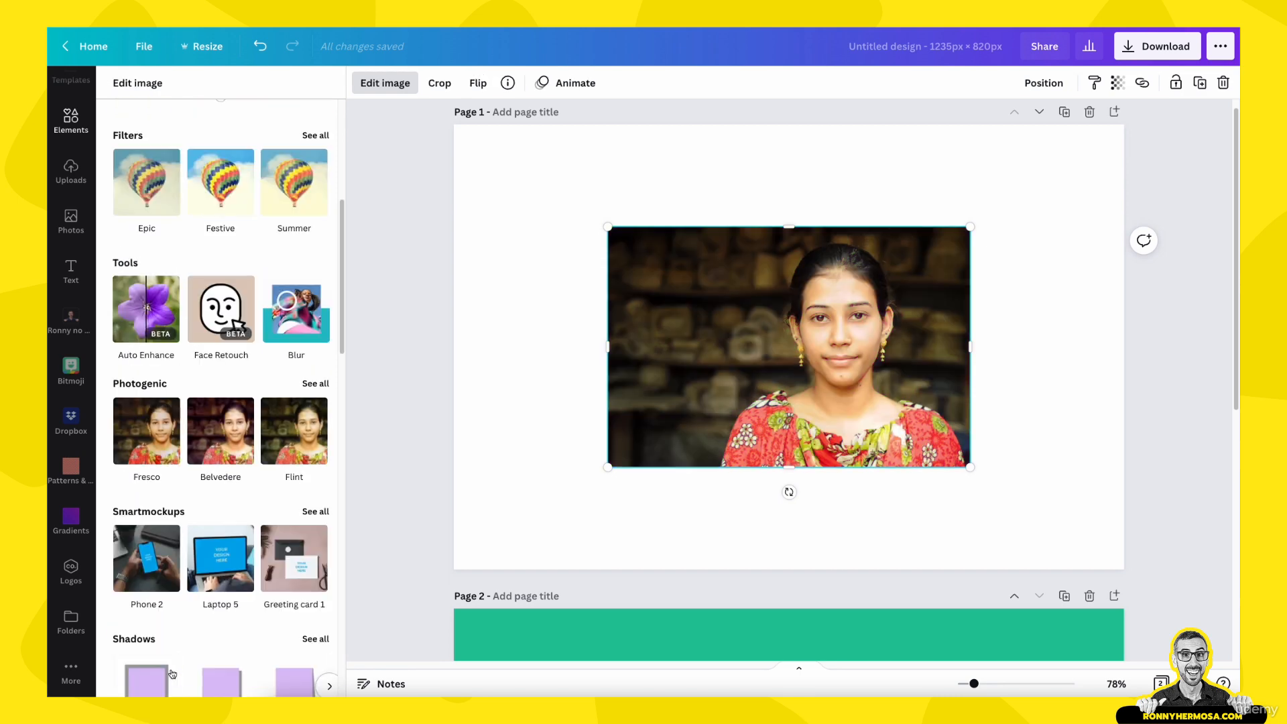
Try the Grain effect from the Pixelate group on the portrait and open its adjustment settings
scroll(227, 482, "down", 4)
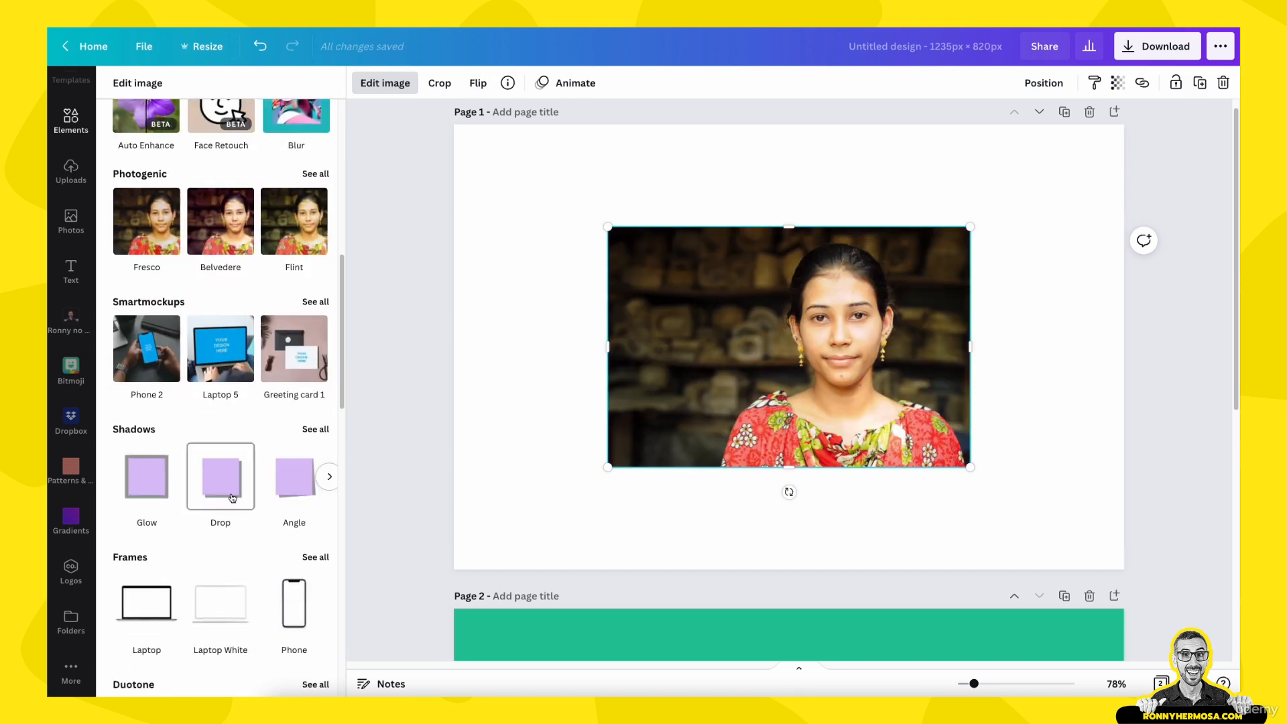
scroll(228, 496, "down", 5)
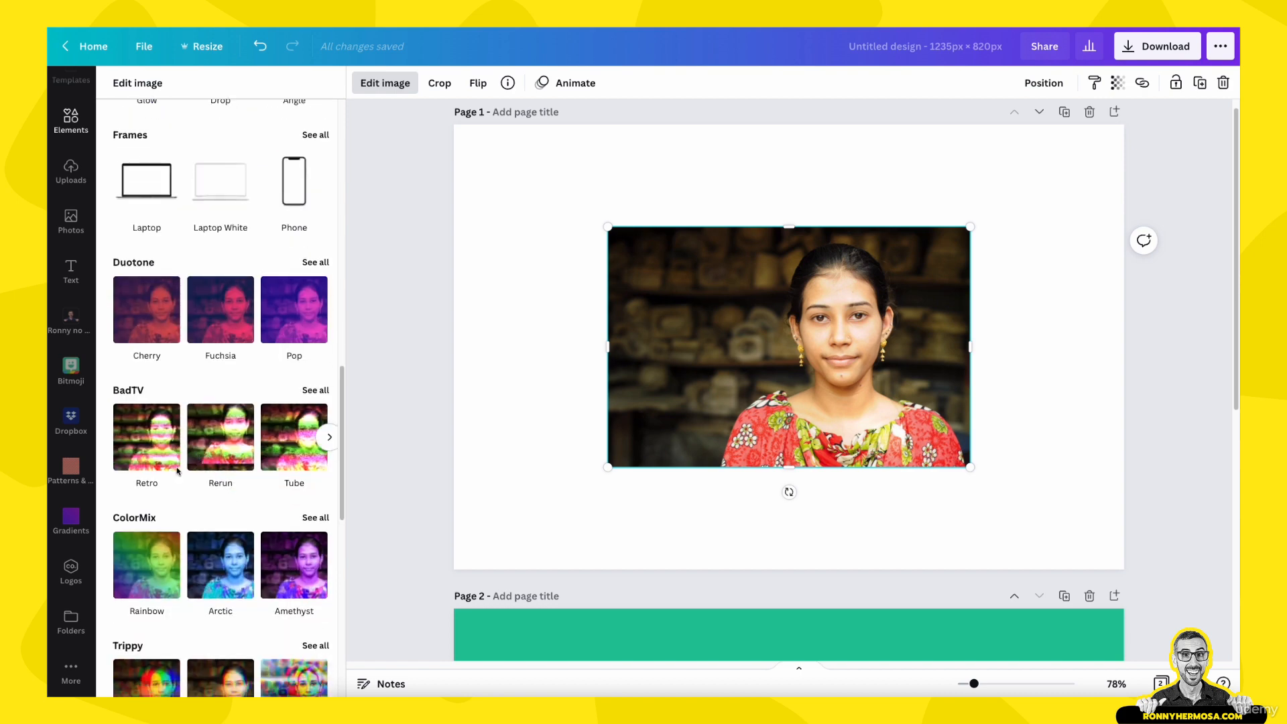
scroll(176, 496, "down", 3)
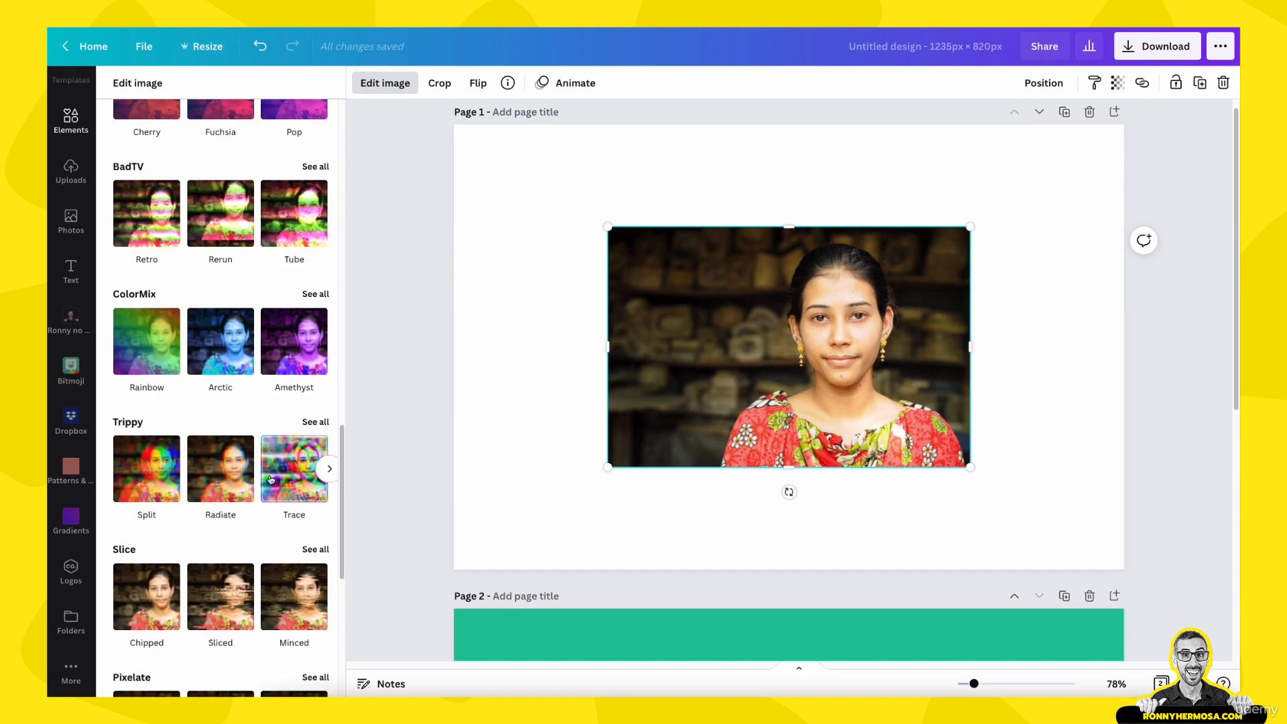
scroll(269, 483, "down", 2)
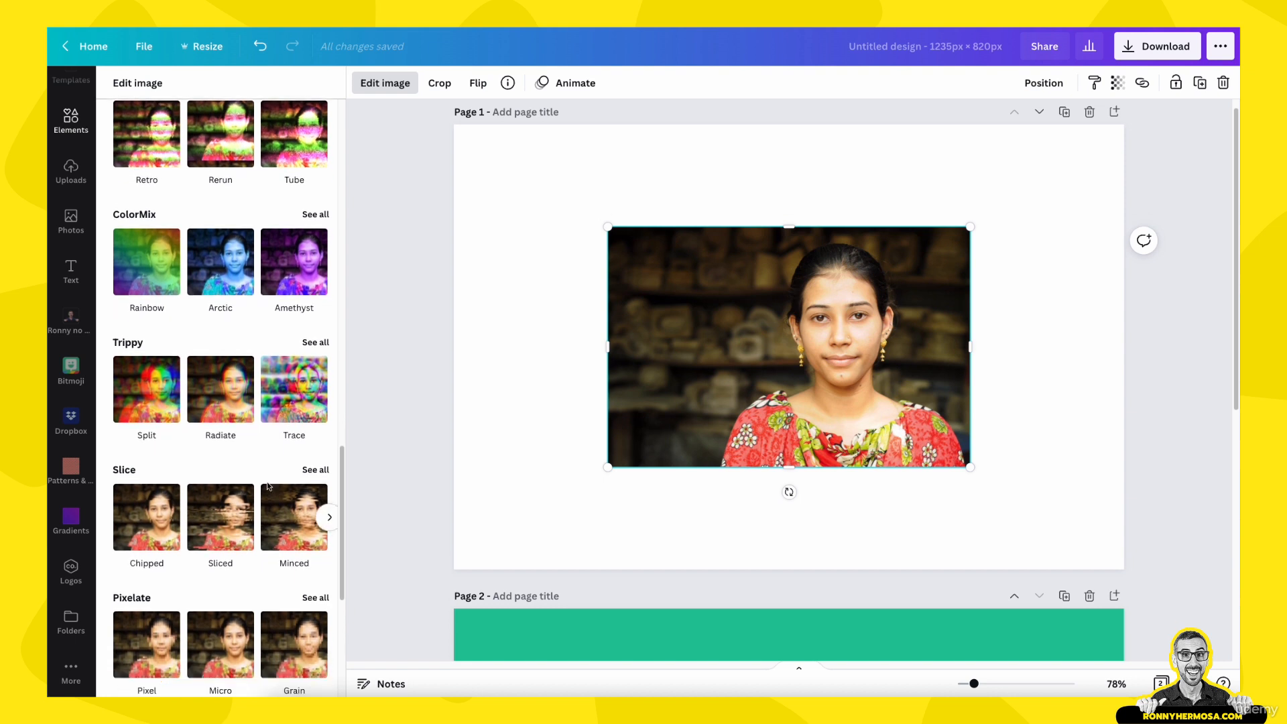
scroll(268, 486, "down", 4)
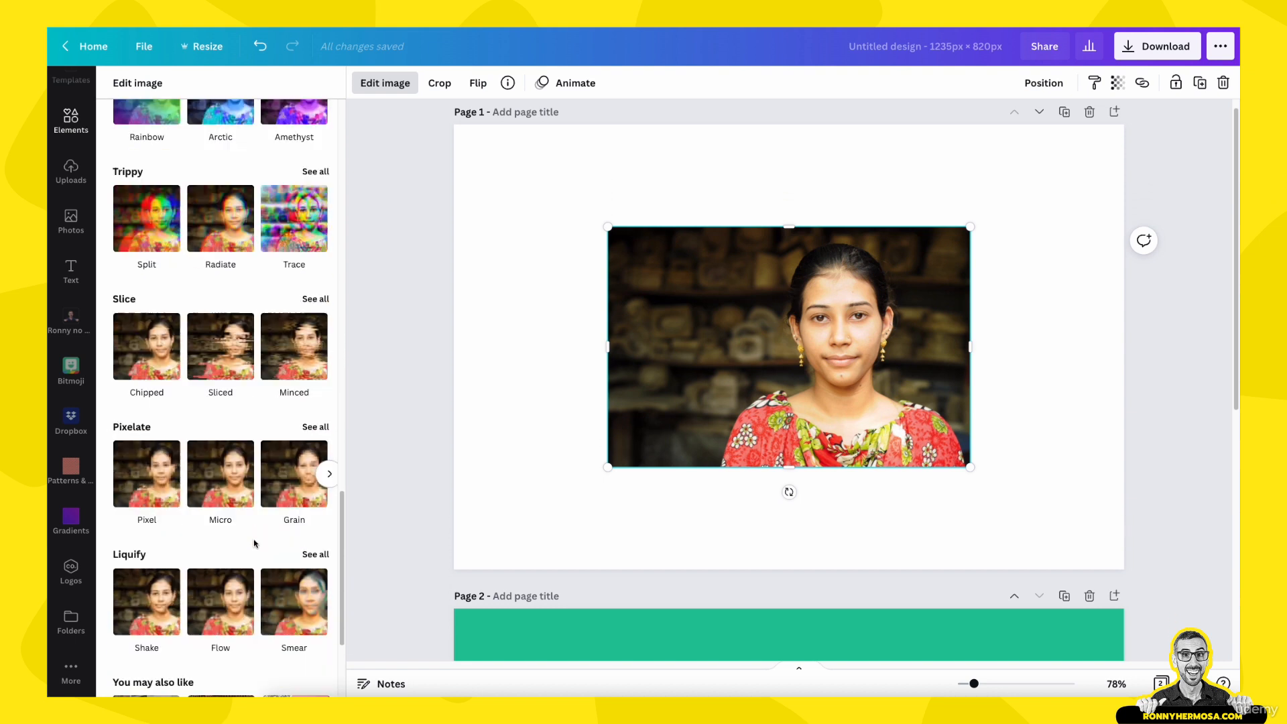
scroll(255, 544, "down", 1)
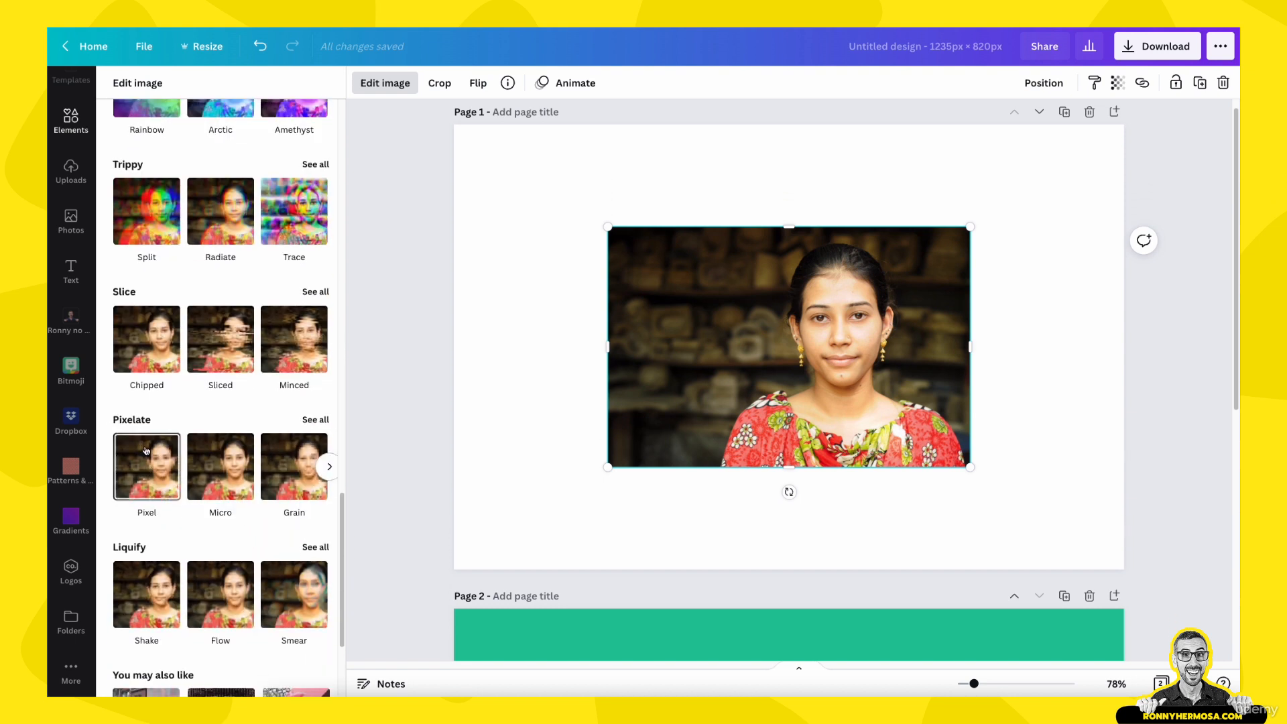
left_click(314, 422)
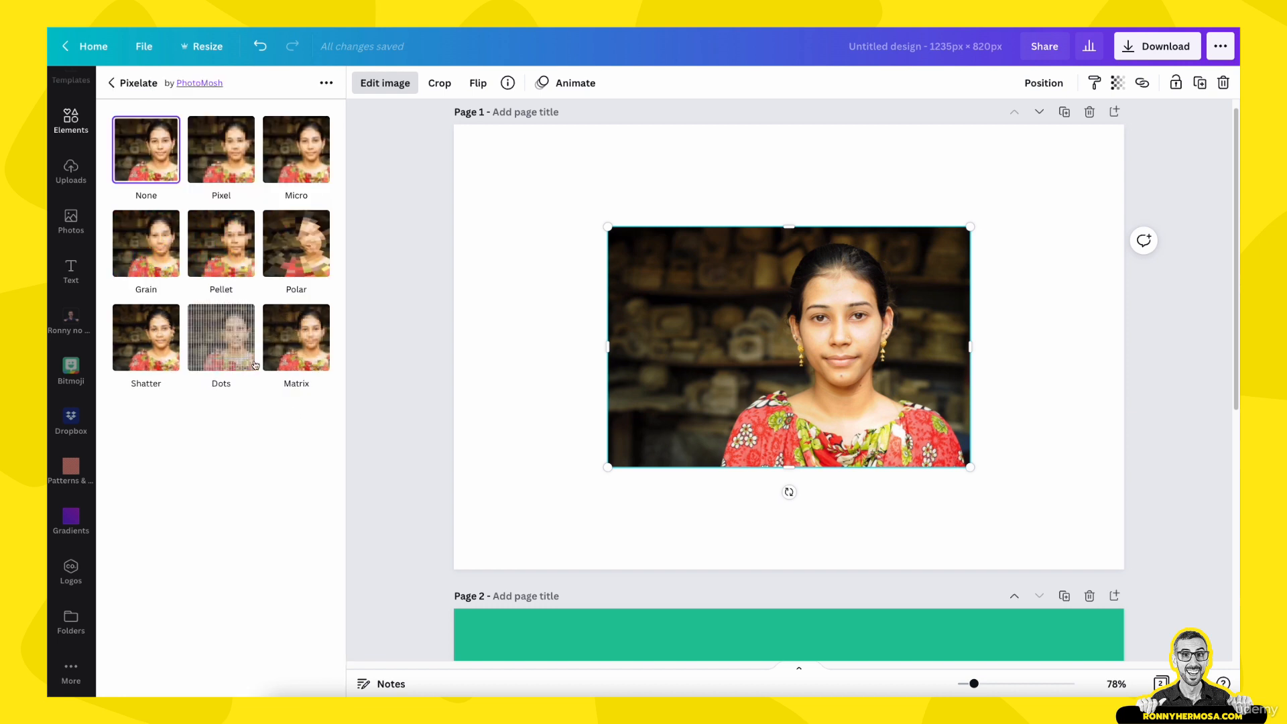
left_click(155, 244)
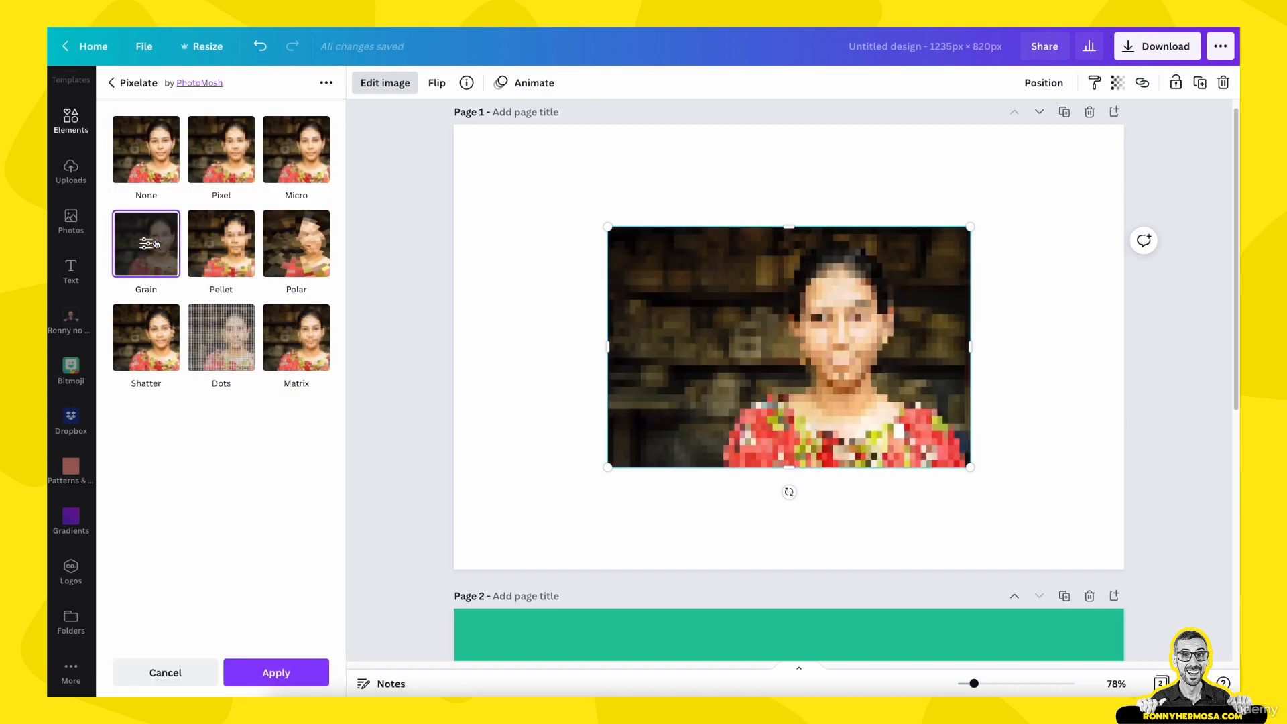
left_click(145, 243)
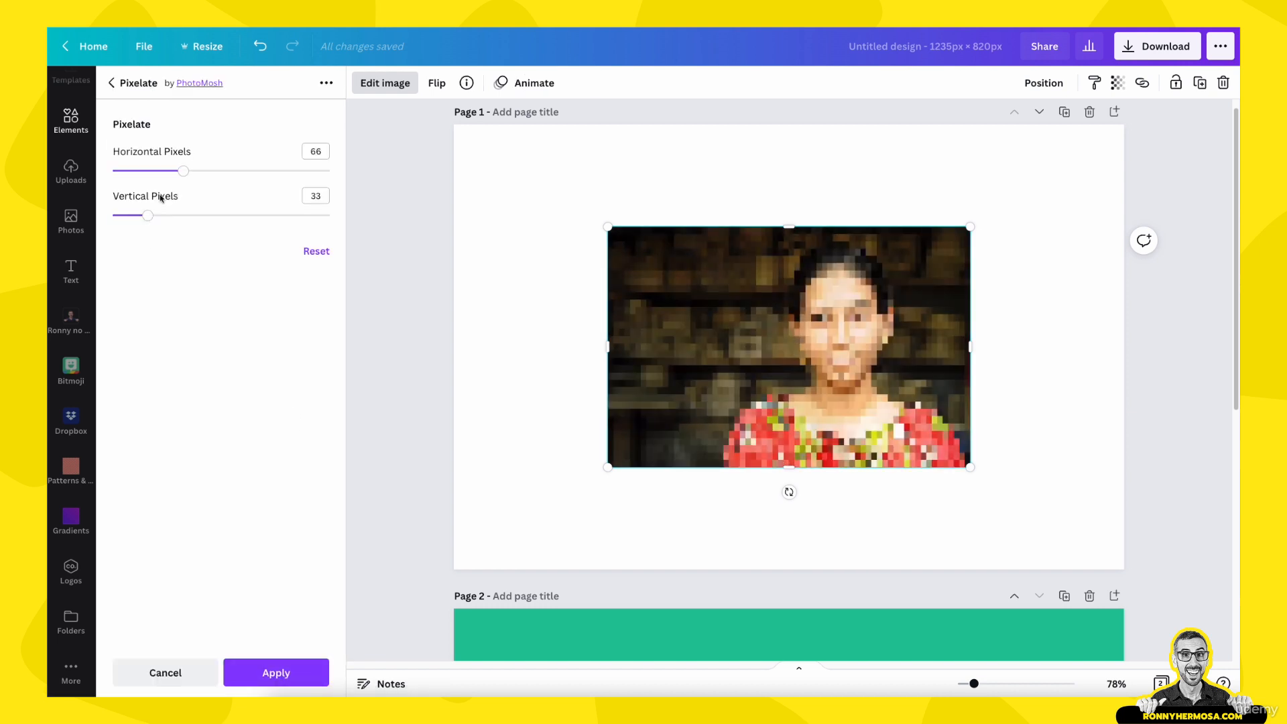
Raise the Grain effect's horizontal pixels to 118 and vertical pixels to 83, and cancel without applying
left_click_drag(183, 175, 239, 172)
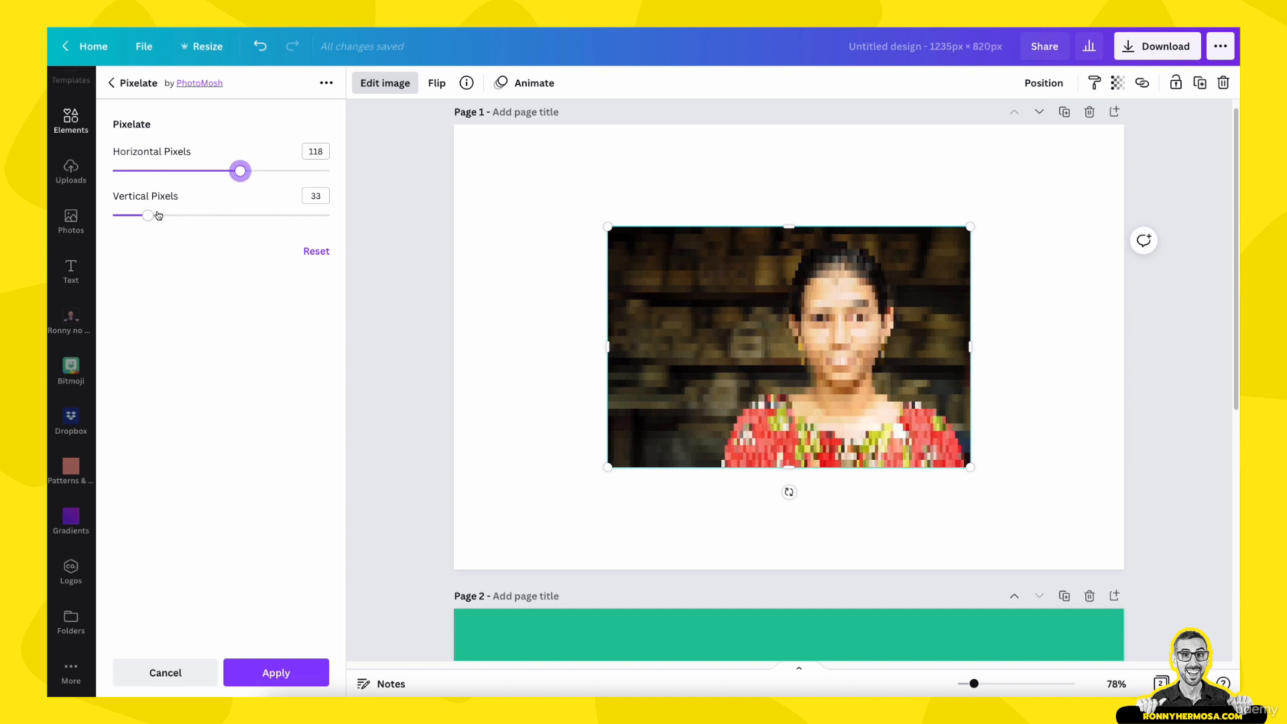
left_click_drag(149, 215, 203, 216)
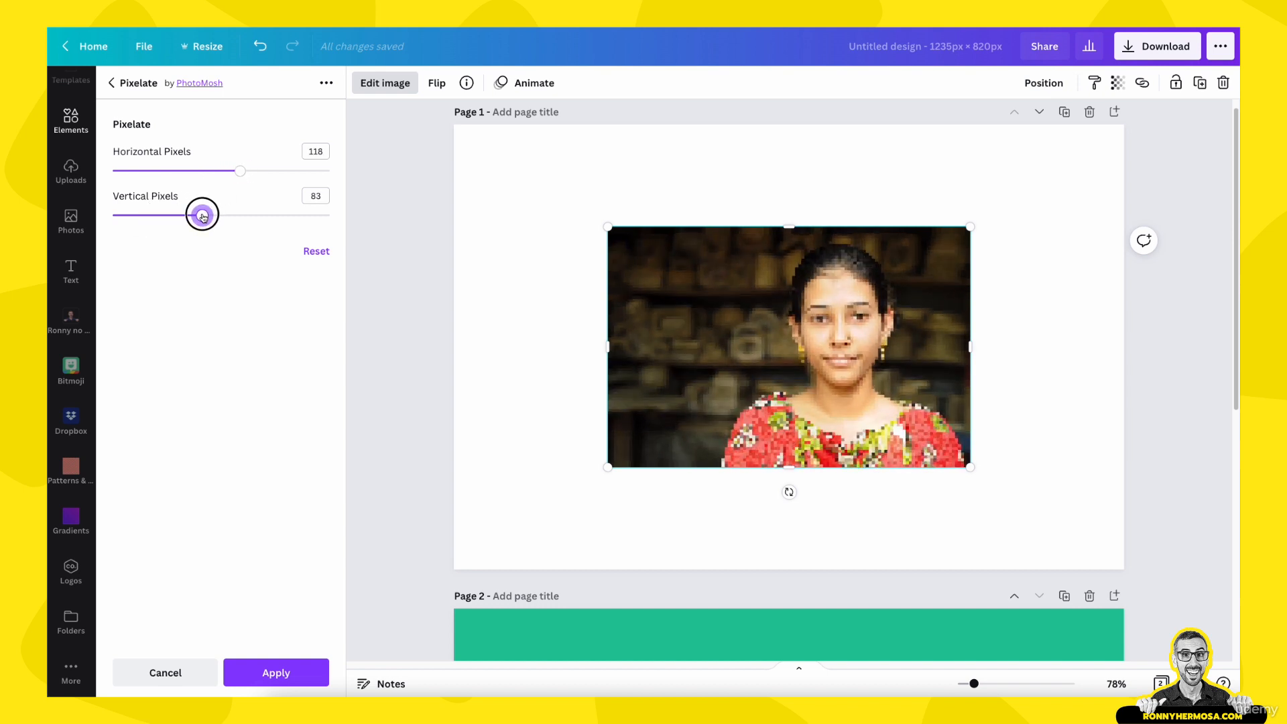
left_click(178, 674)
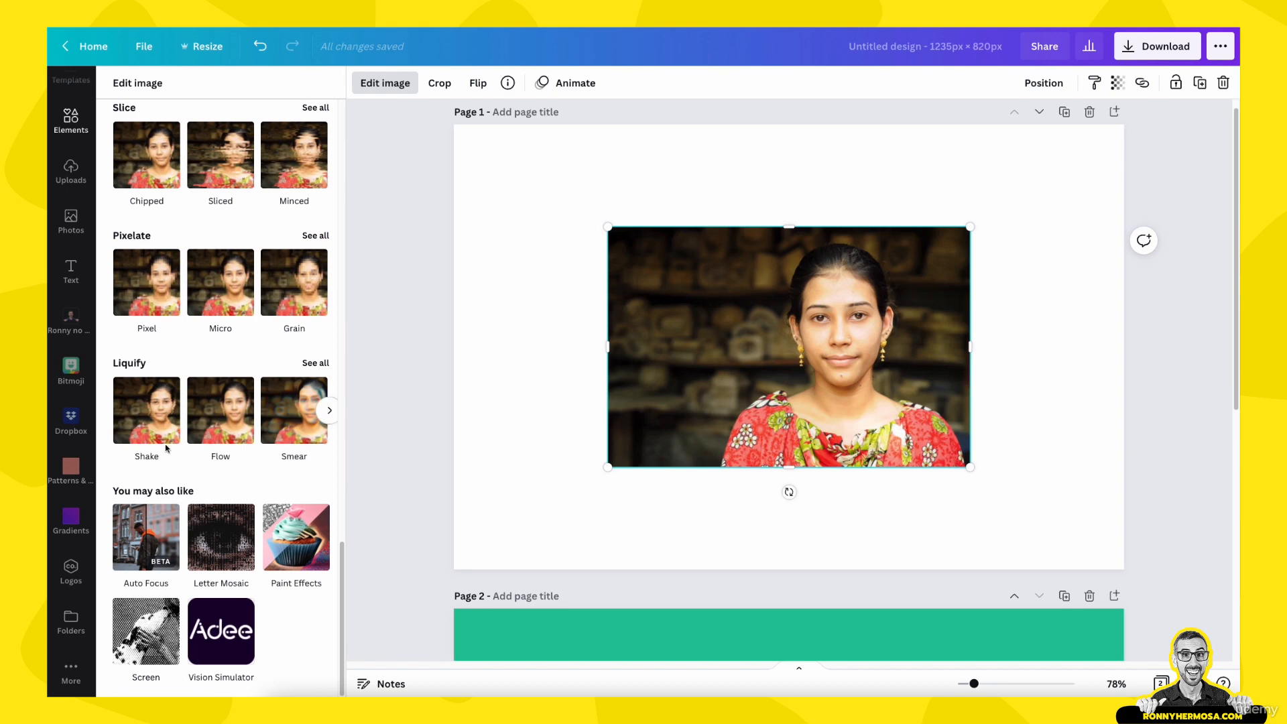
Examine the full range of Duotone effects, from Cherry to Classic
scroll(165, 450, "up", 8)
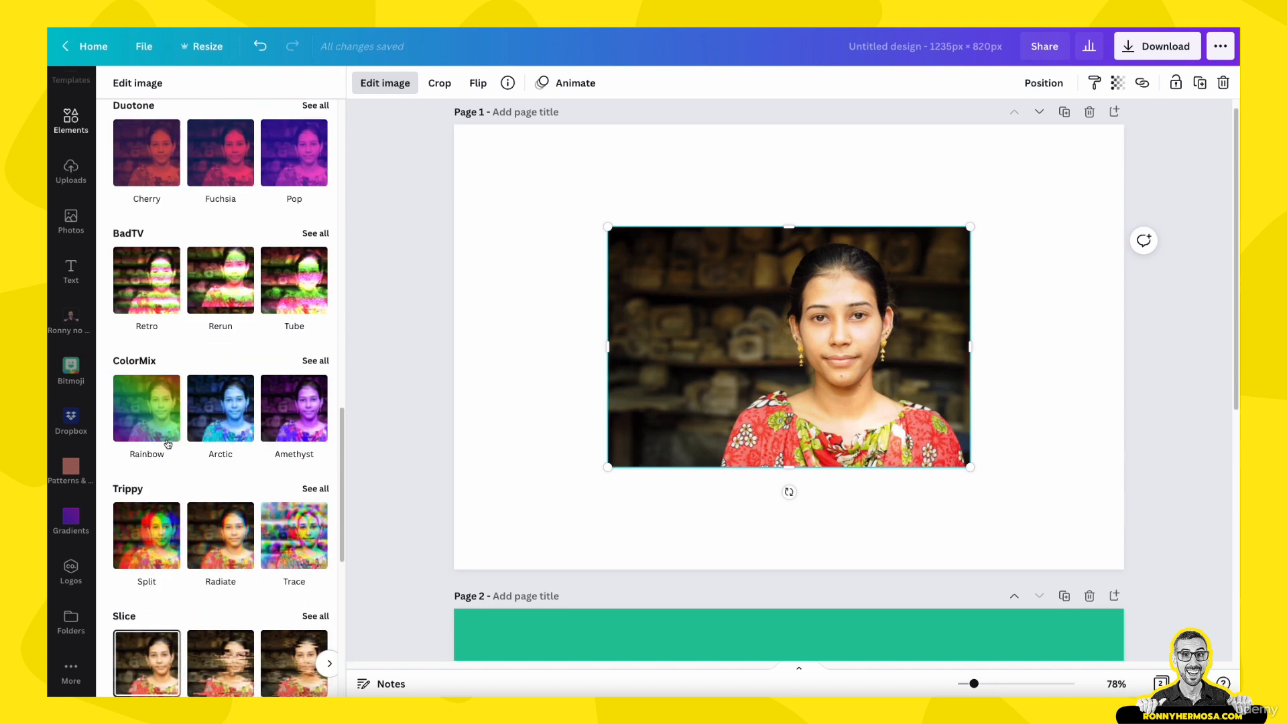
scroll(168, 444, "up", 5)
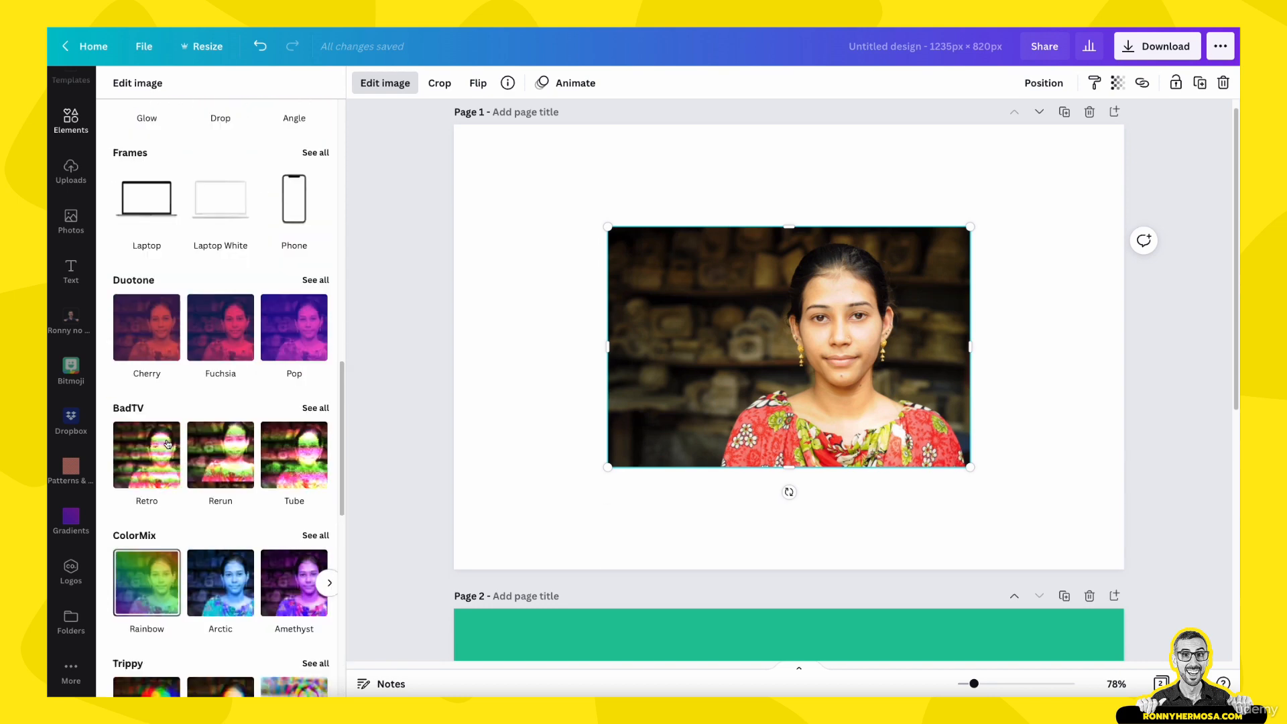
scroll(167, 444, "down", 1)
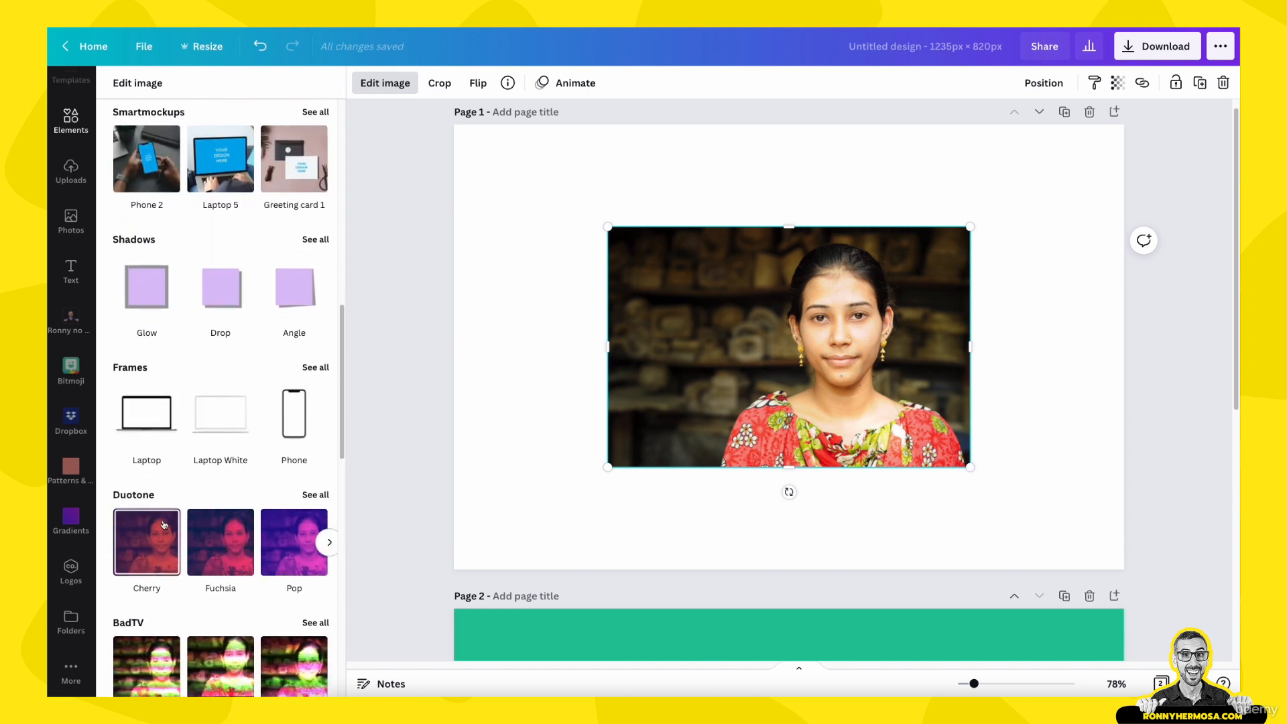
scroll(163, 524, "down", 1)
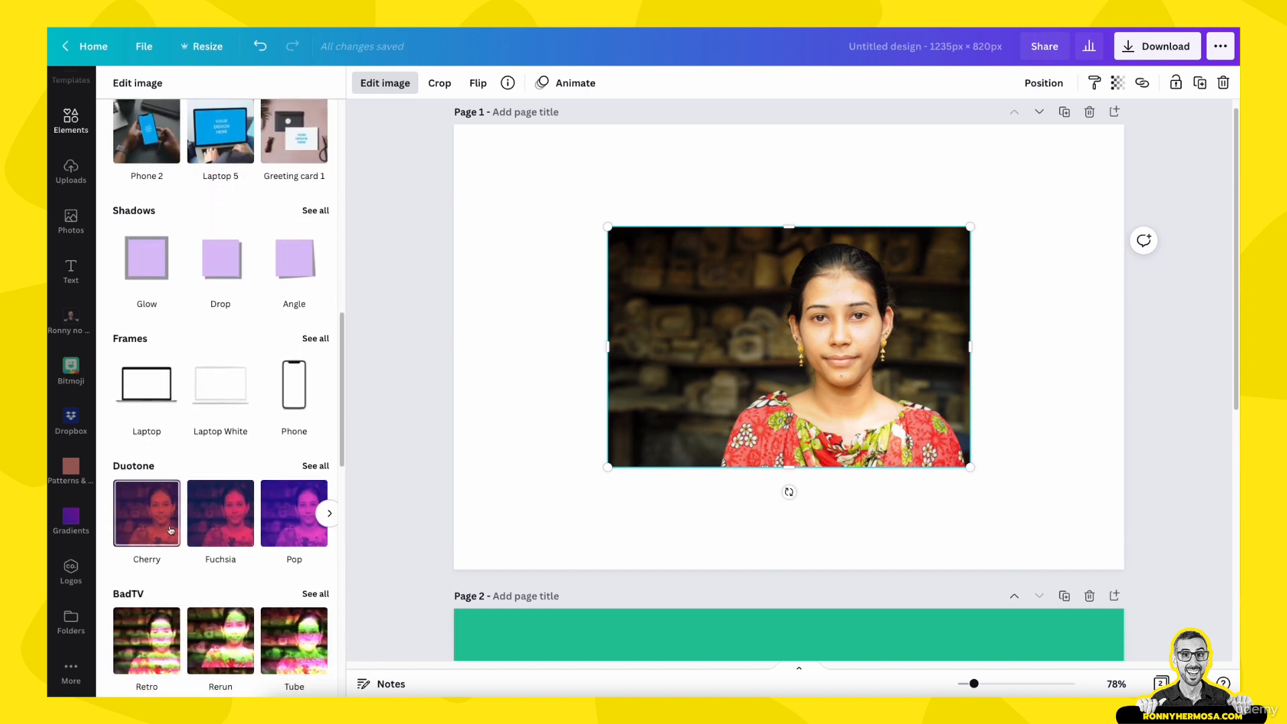
left_click(321, 466)
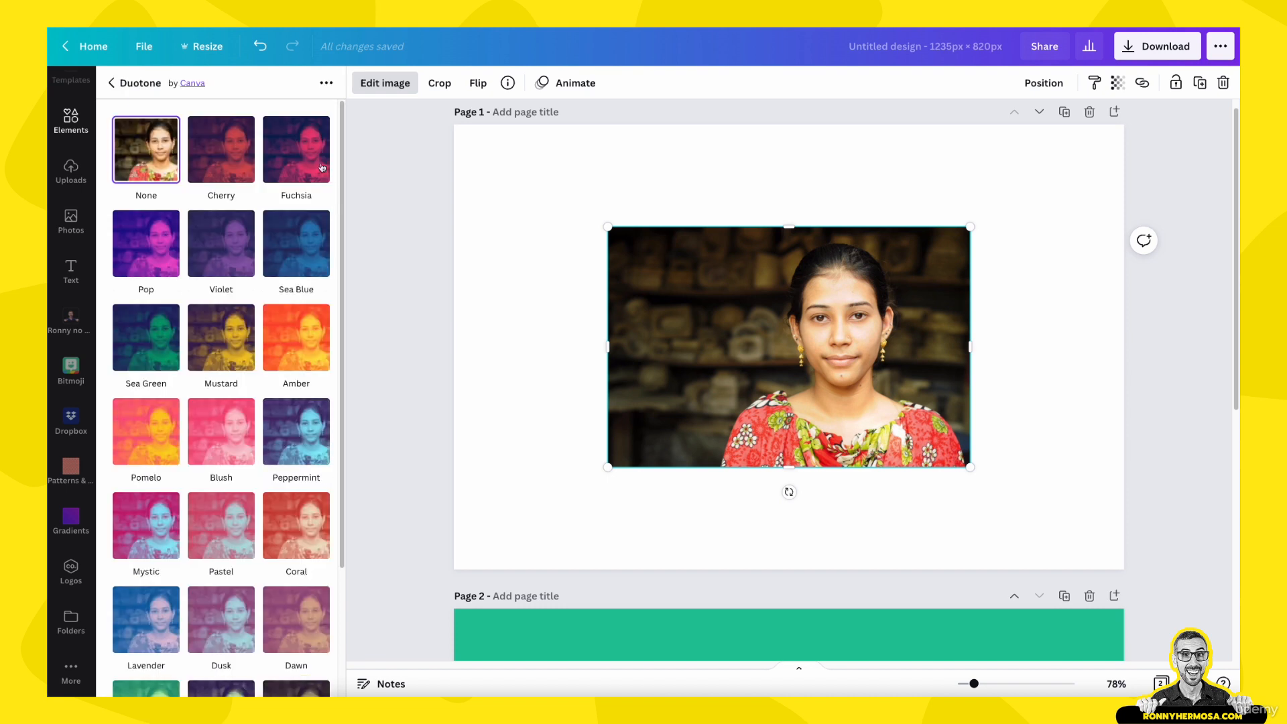
scroll(167, 448, "down", 3)
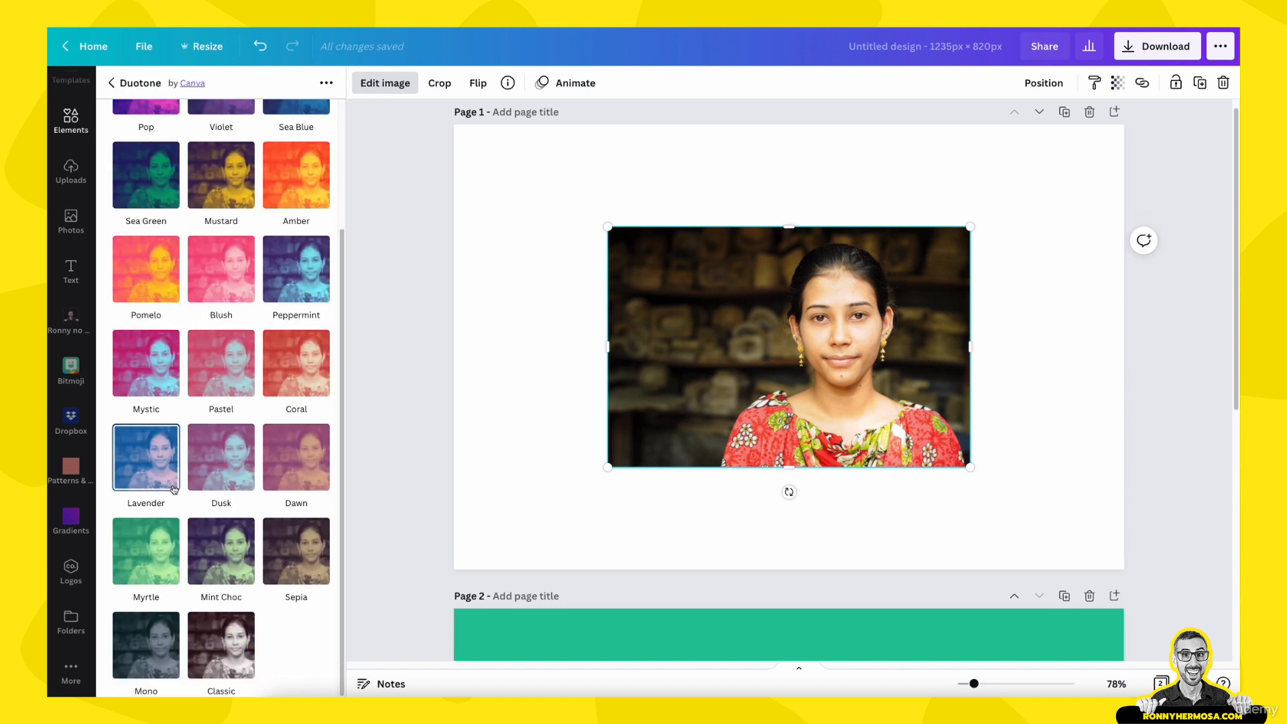
scroll(175, 485, "up", 3)
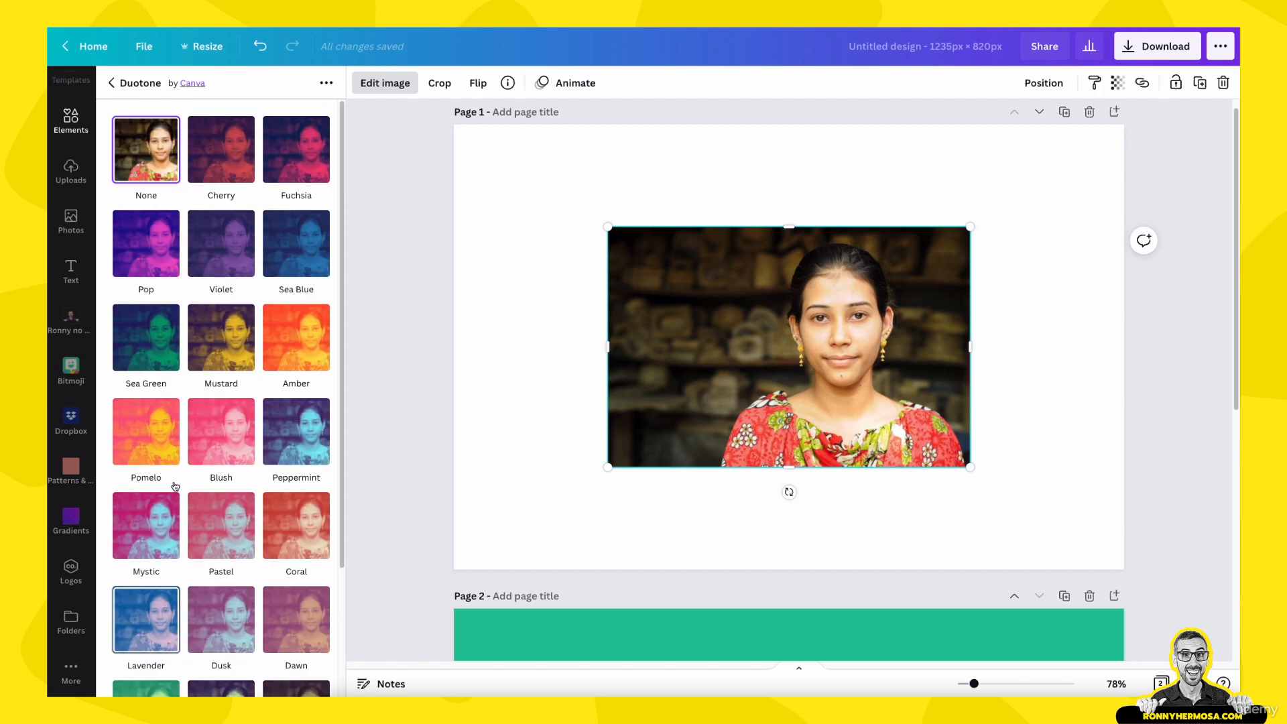
Try the Pop, Violet and Amber Duotone effects on the portrait, and return to Pop and open its colour settings
left_click(157, 248)
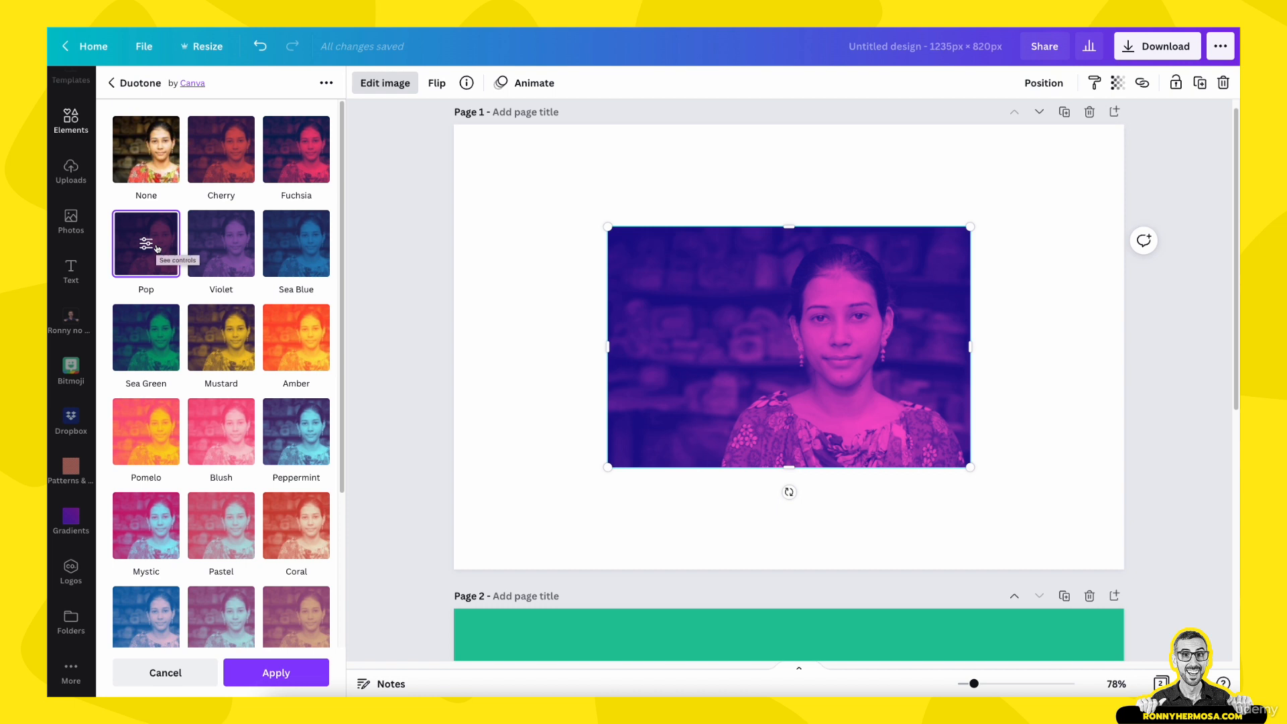
left_click(221, 248)
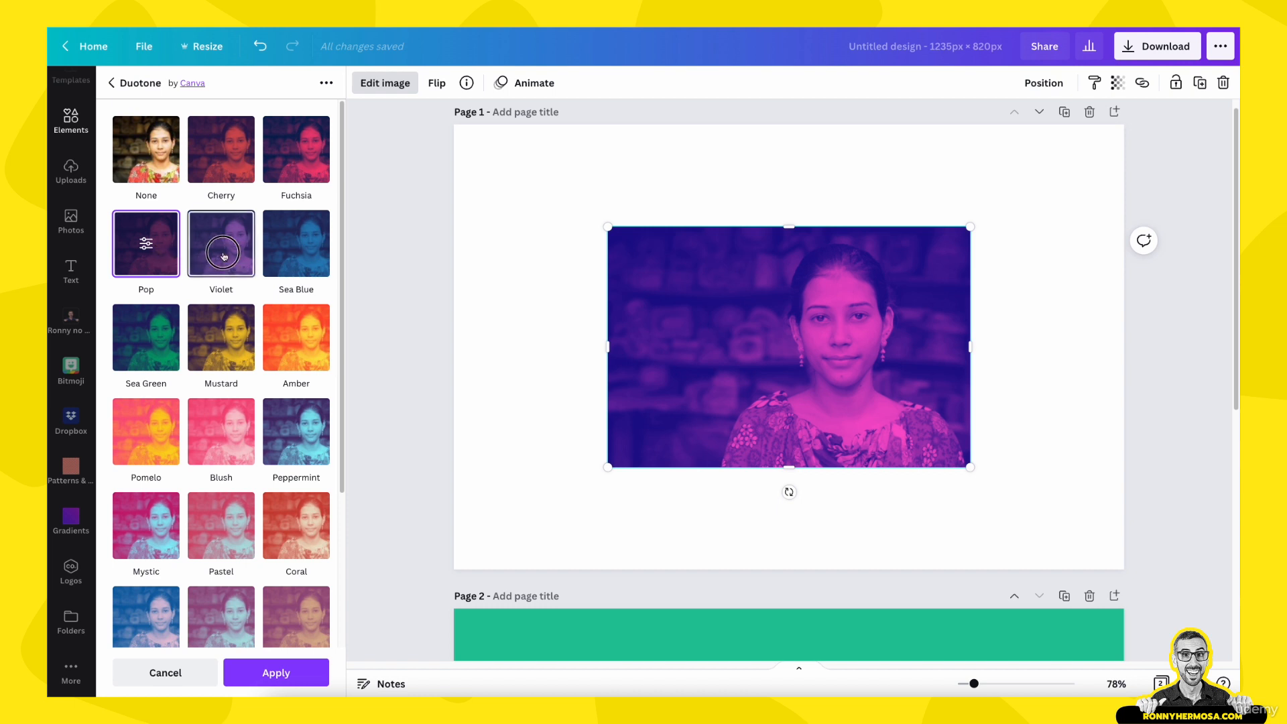
left_click(293, 349)
left_click(129, 239)
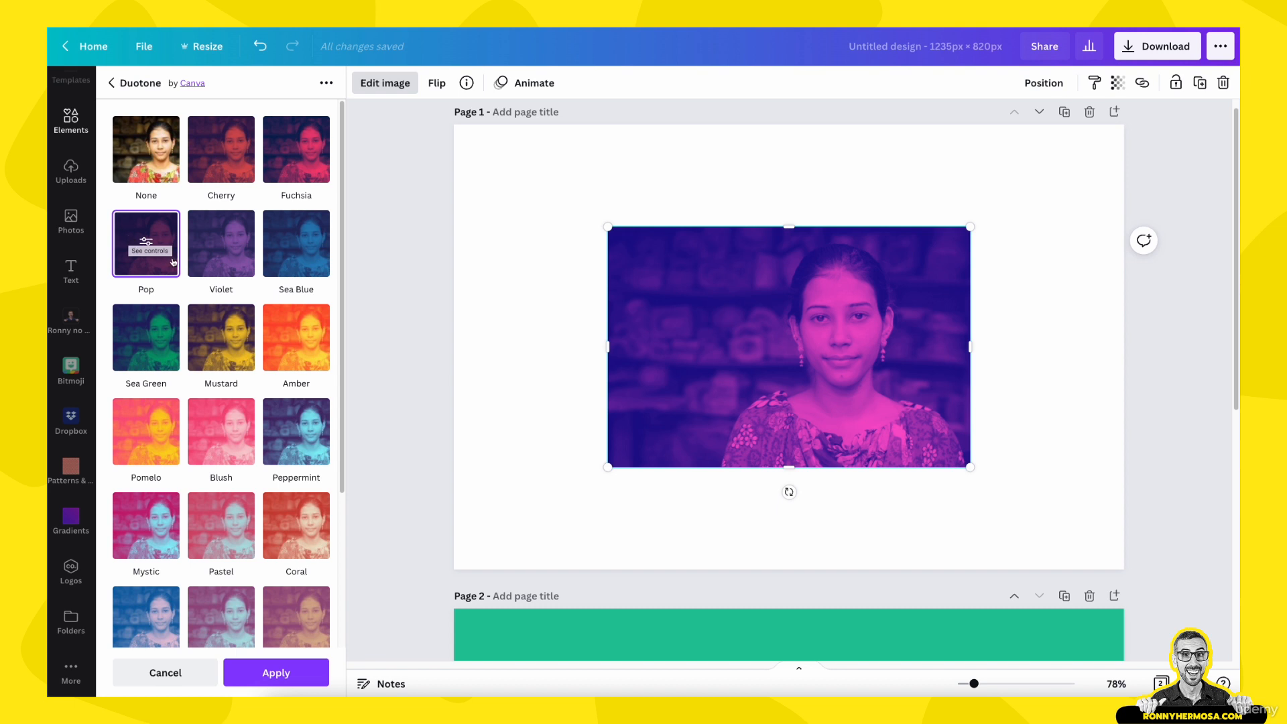
left_click(150, 244)
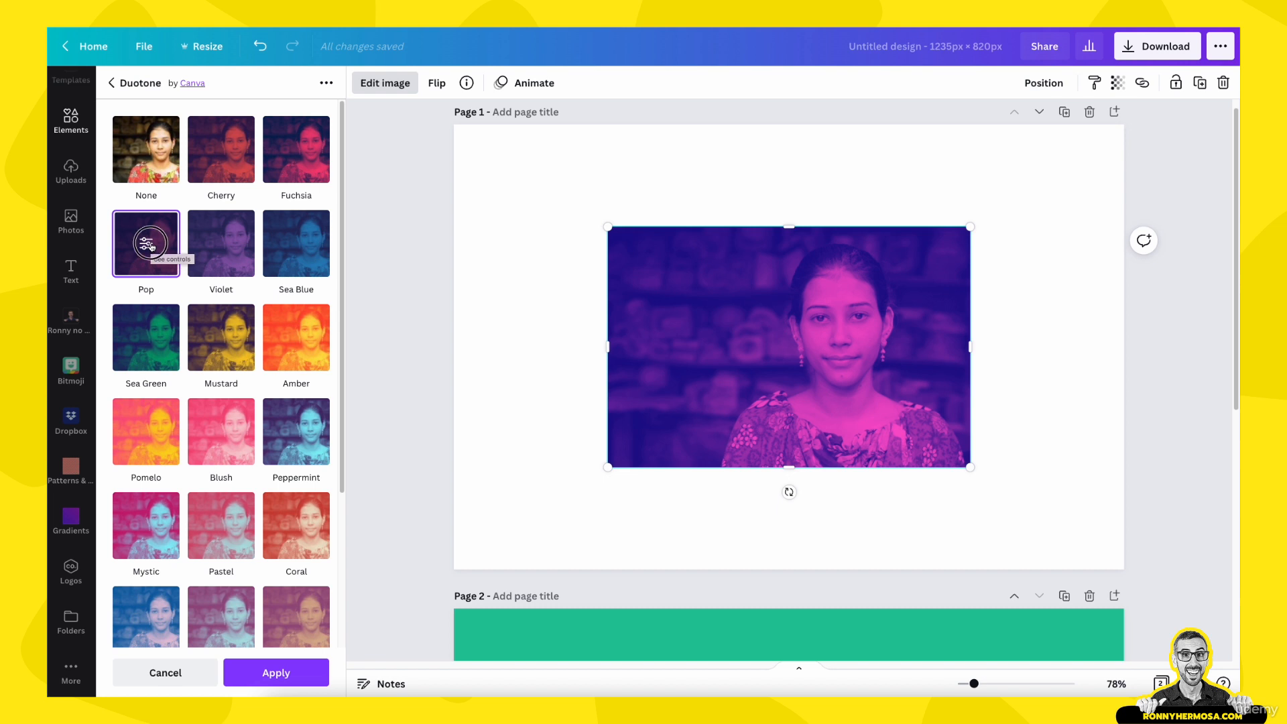
Recolour the Pop duotone with teal from Canva's Primary palette for the highlights and yellow for the shadows
left_click(323, 135)
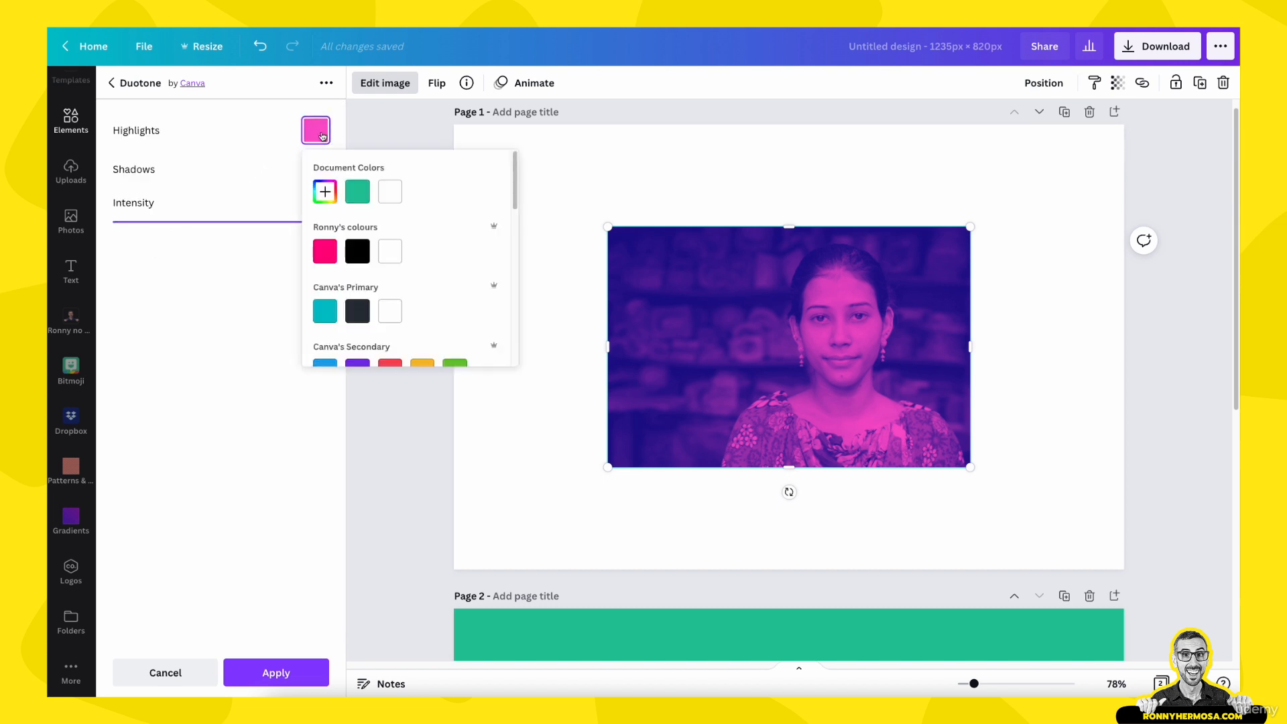
left_click(324, 311)
left_click(269, 144)
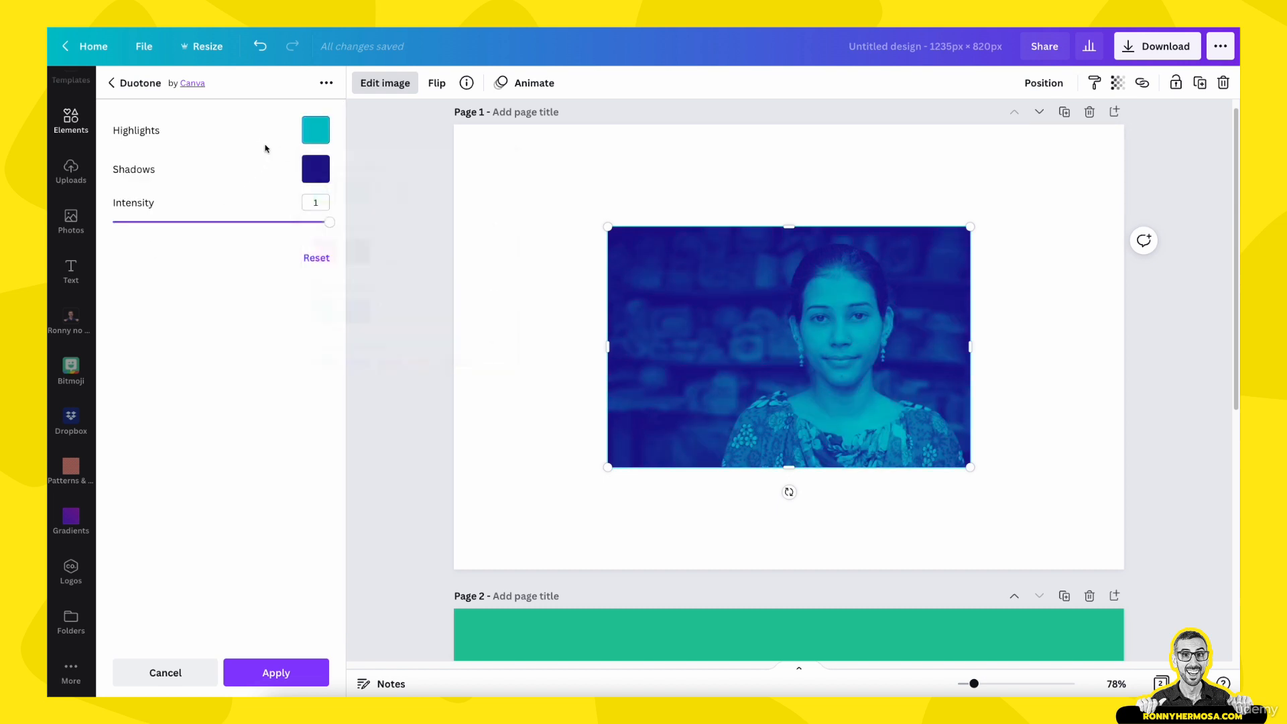
left_click(311, 182)
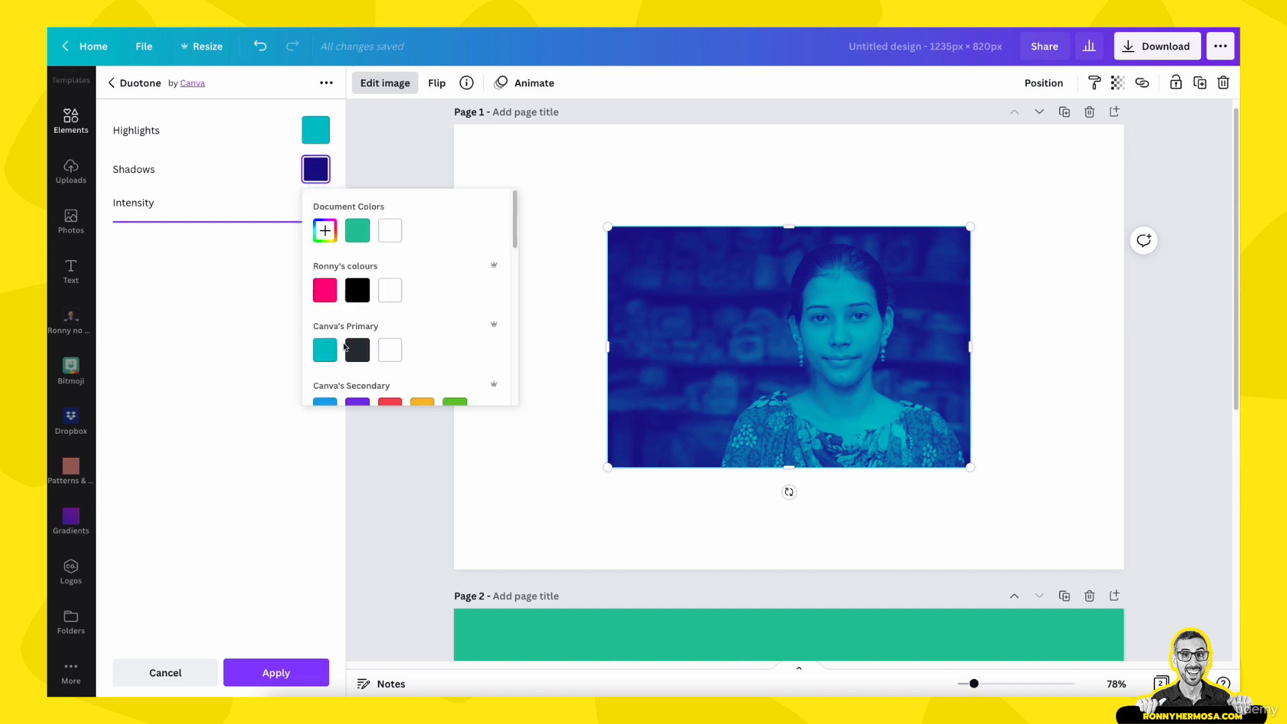
scroll(342, 342, "down", 2)
left_click(330, 376)
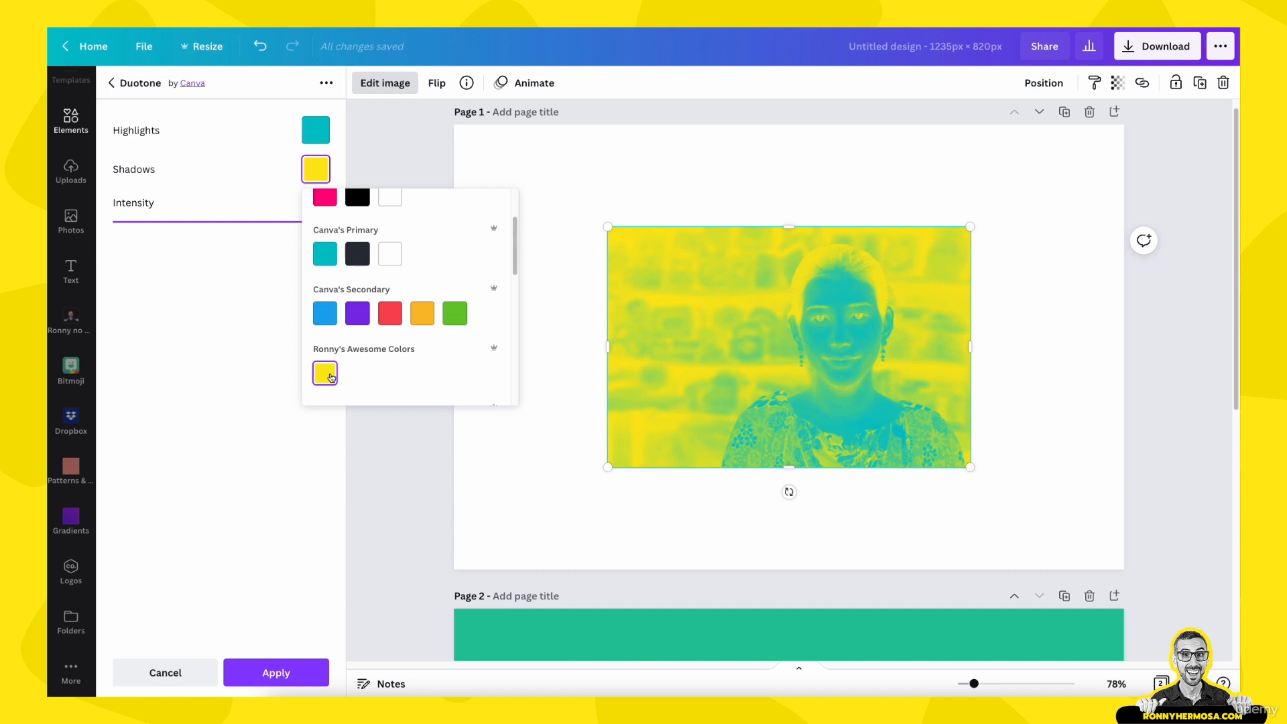
Try blue shadows with the document's green for the highlights, and cancel the duotone without applying
left_click(325, 317)
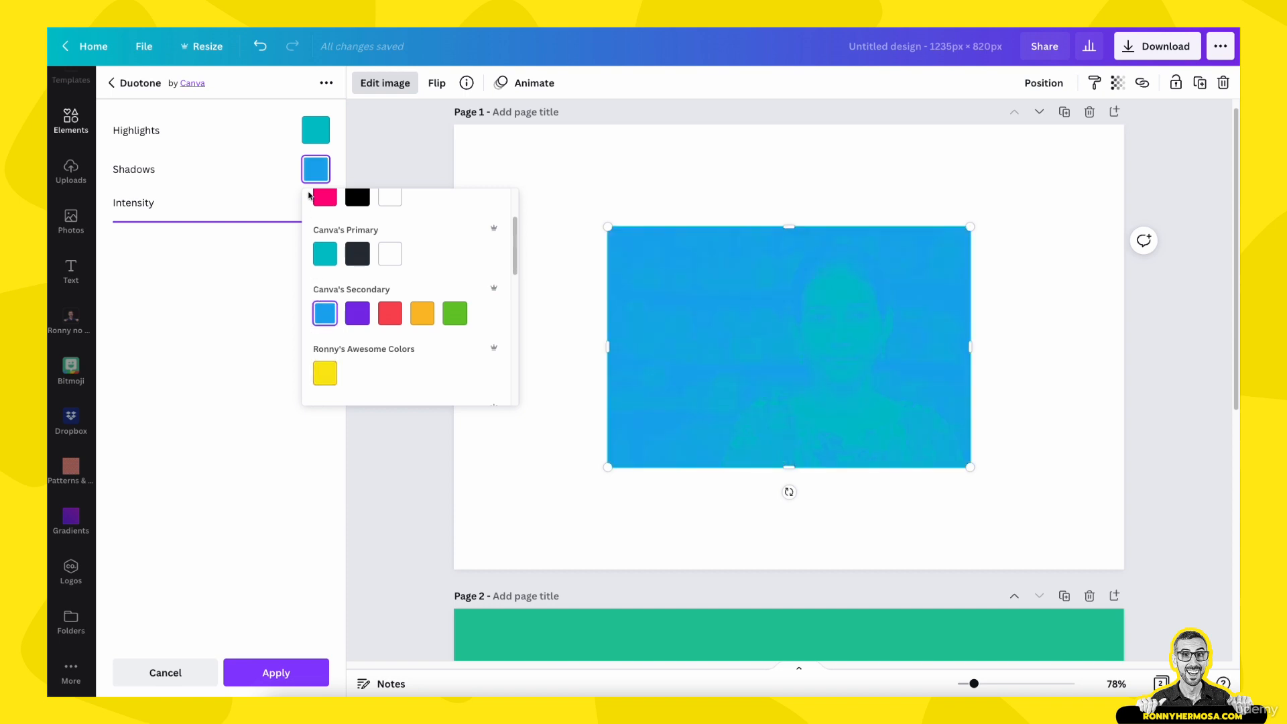
left_click(315, 130)
left_click(360, 199)
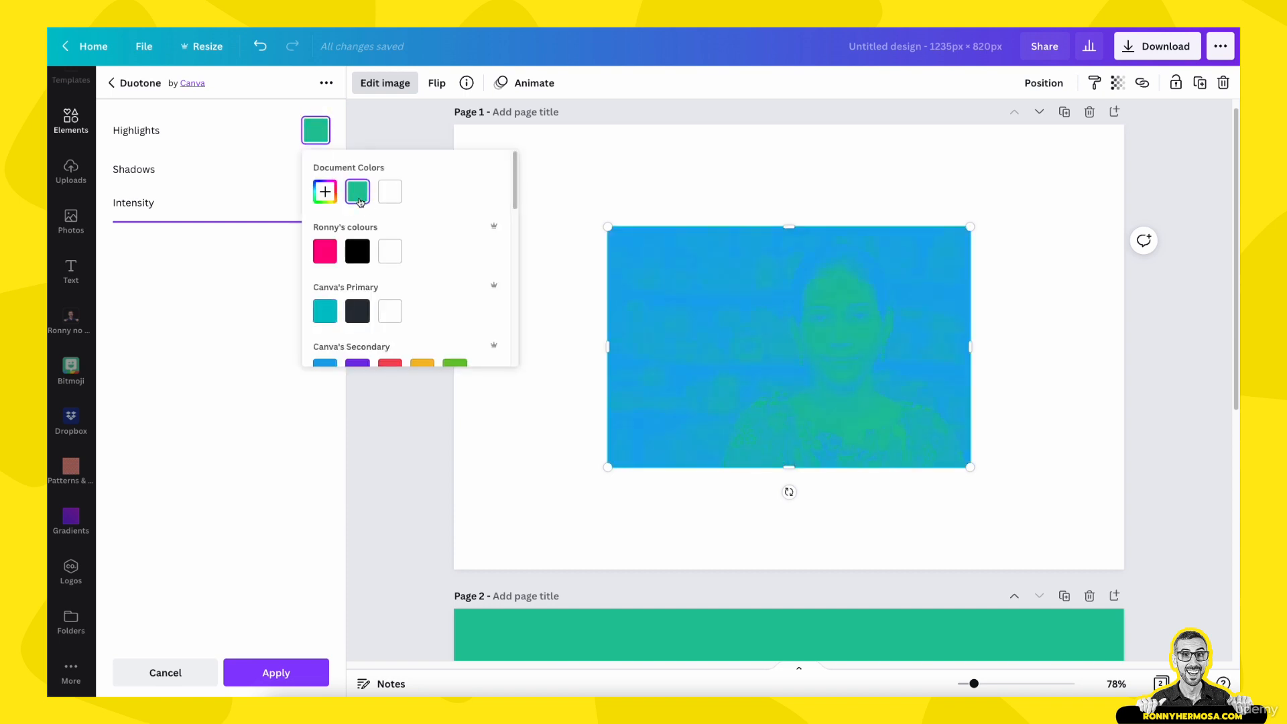
left_click(173, 677)
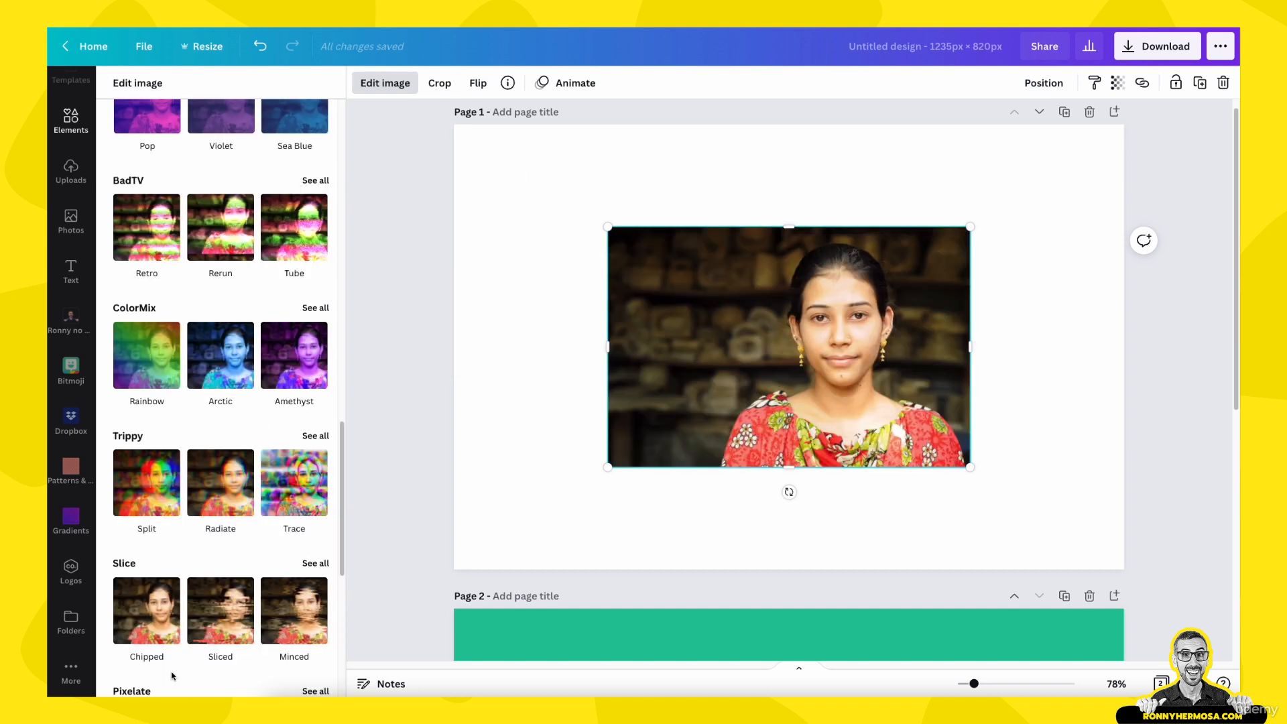
Preview the Pop and Fuchsia Duotone effects on the portrait, look over the remaining presets and cancel without applying
scroll(169, 360, "up", 4)
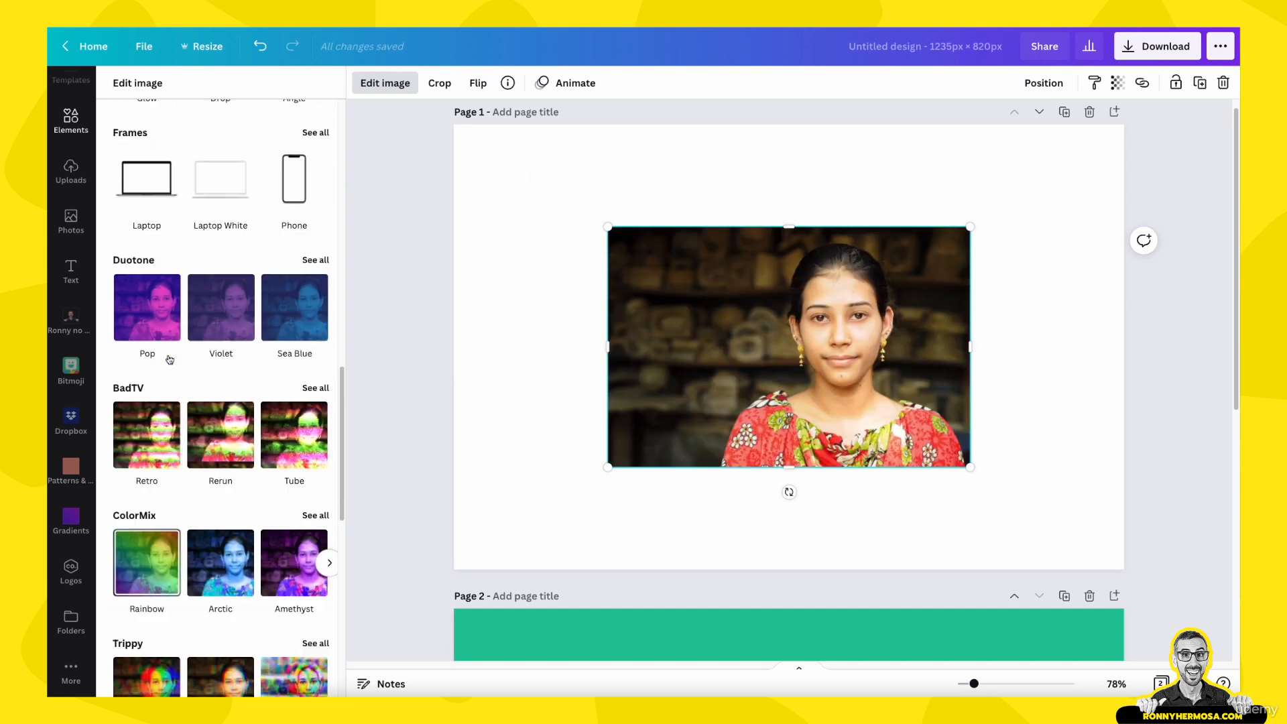
left_click(323, 272)
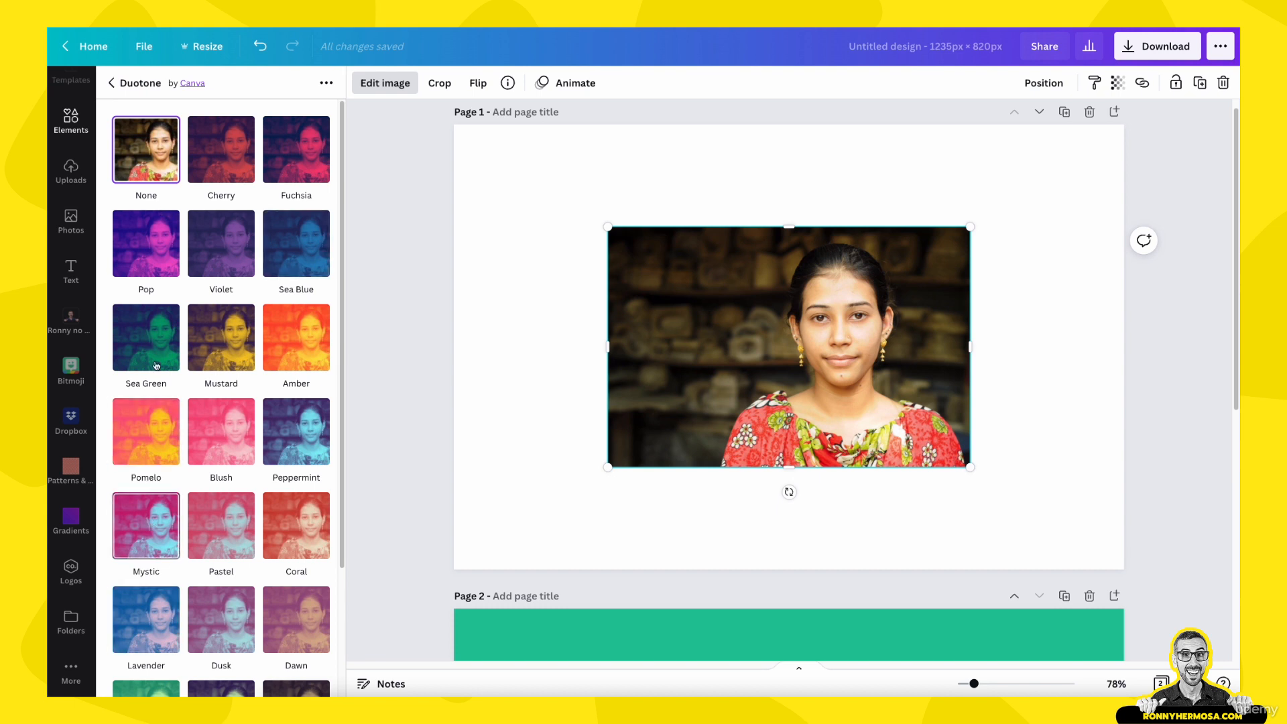
left_click(151, 258)
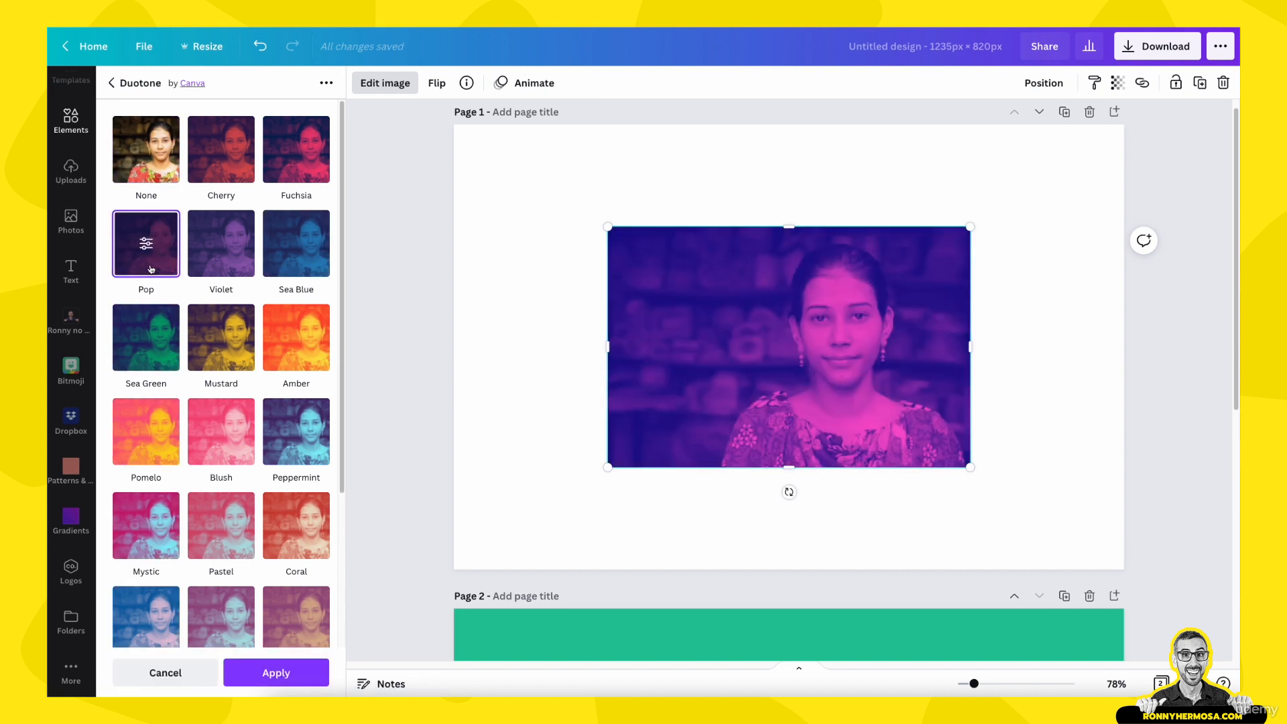
left_click(301, 166)
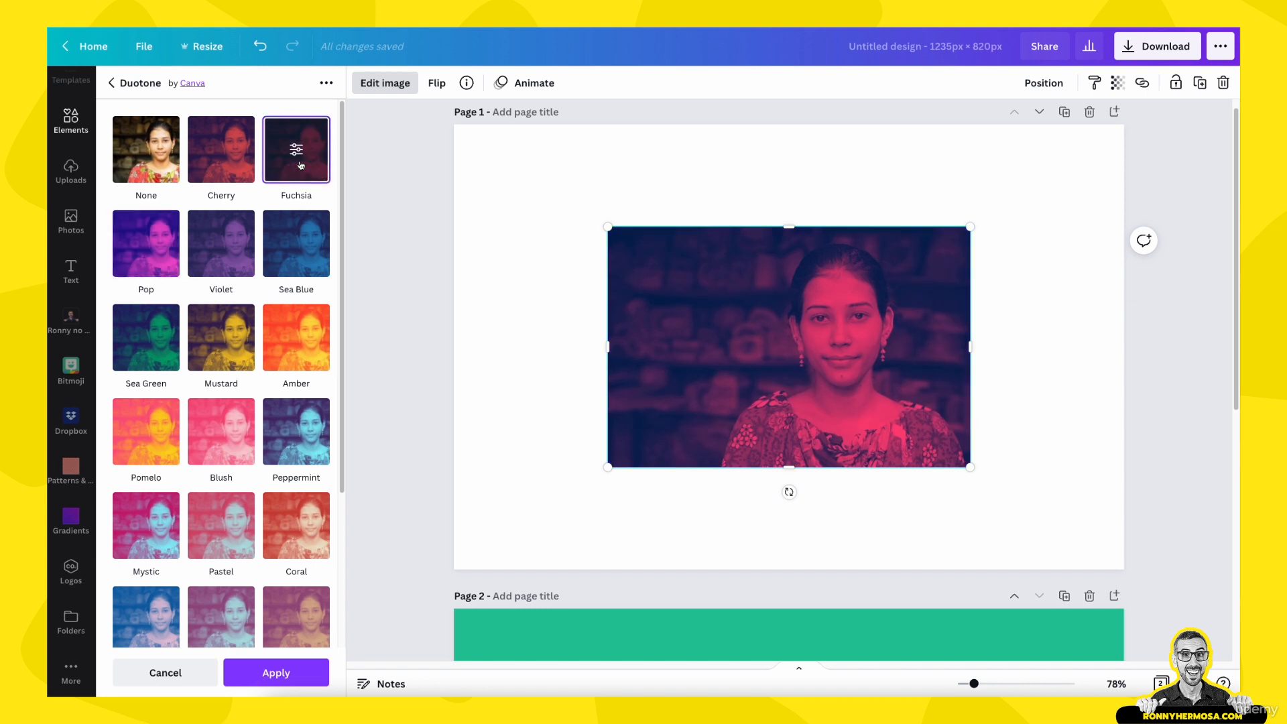
scroll(242, 442, "down", 4)
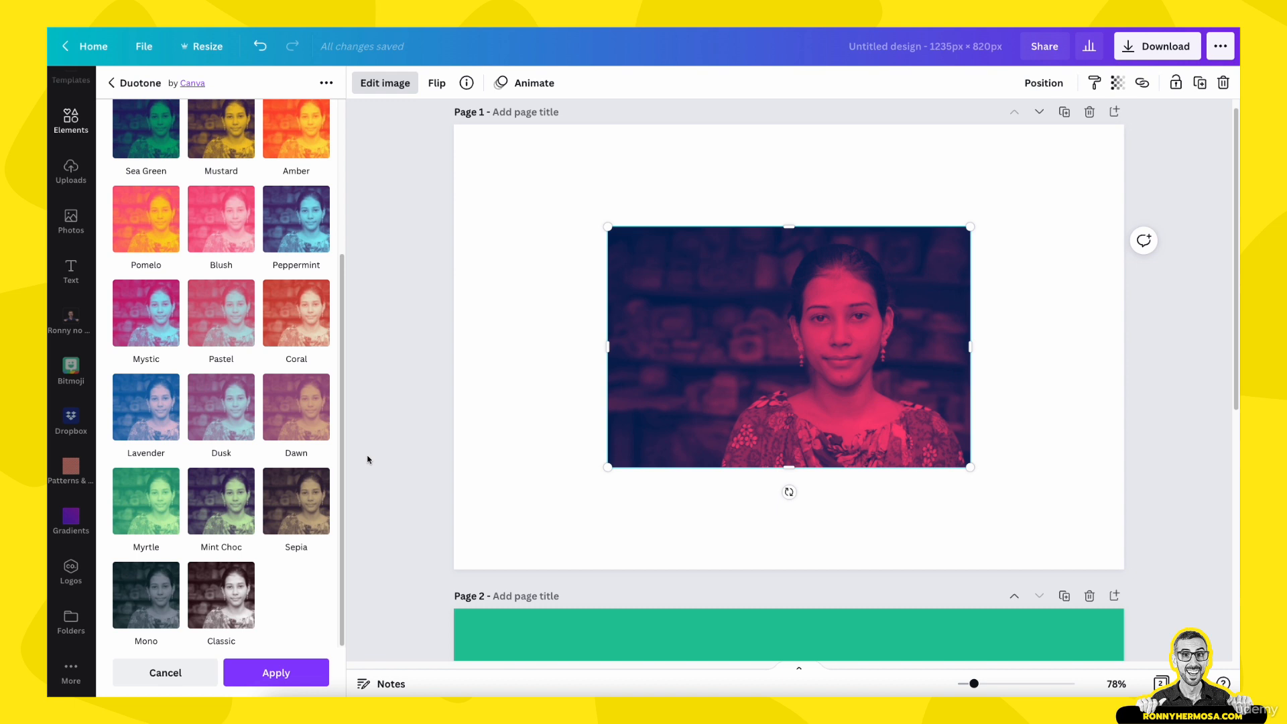
scroll(201, 128, "up", 1)
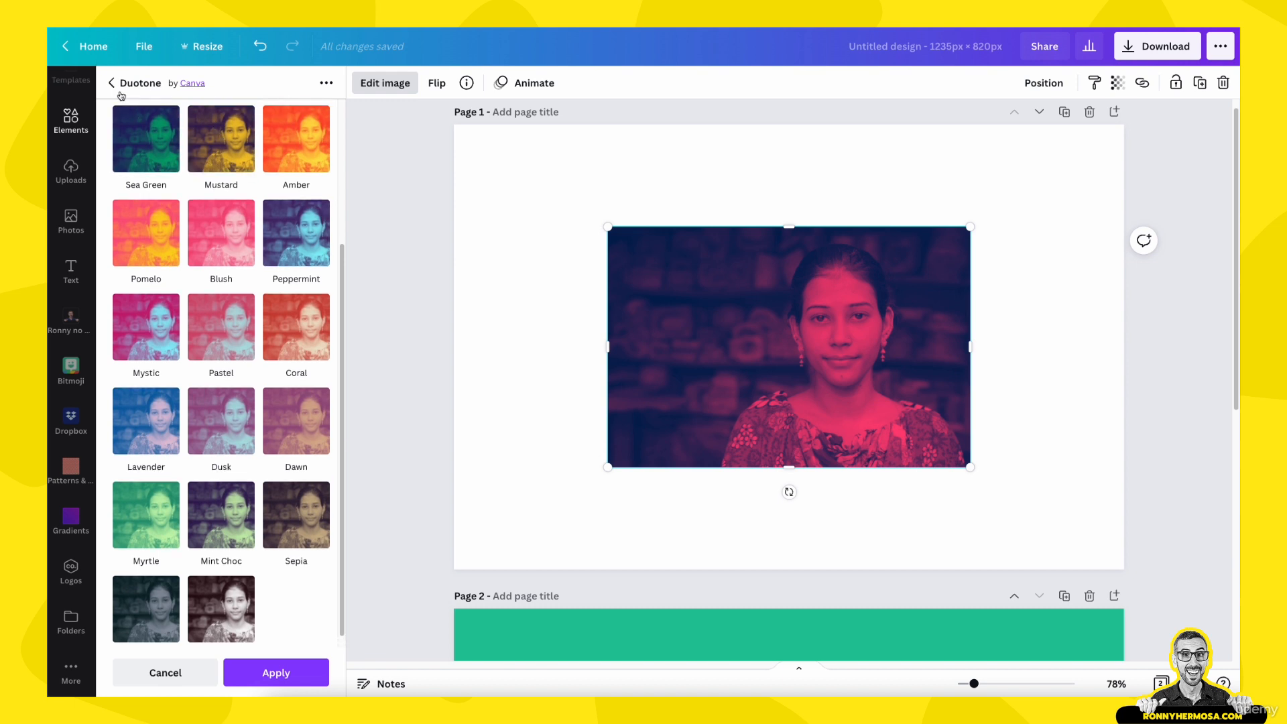
left_click(185, 672)
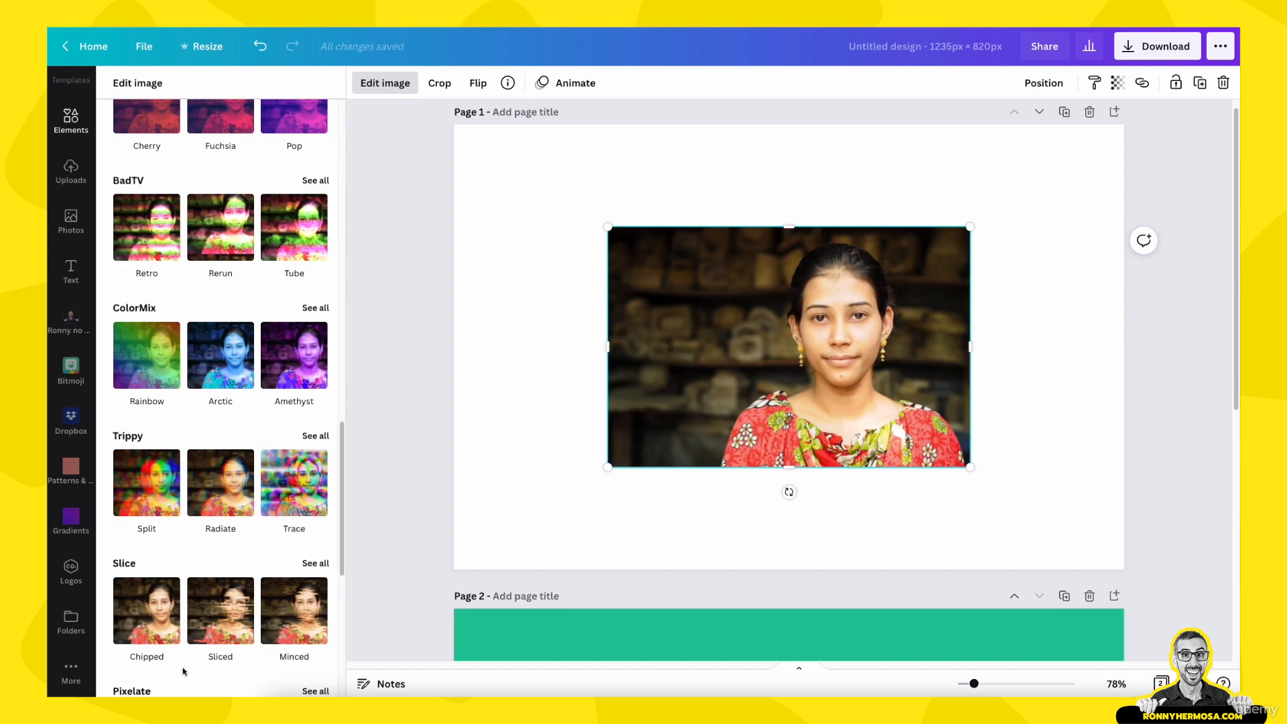